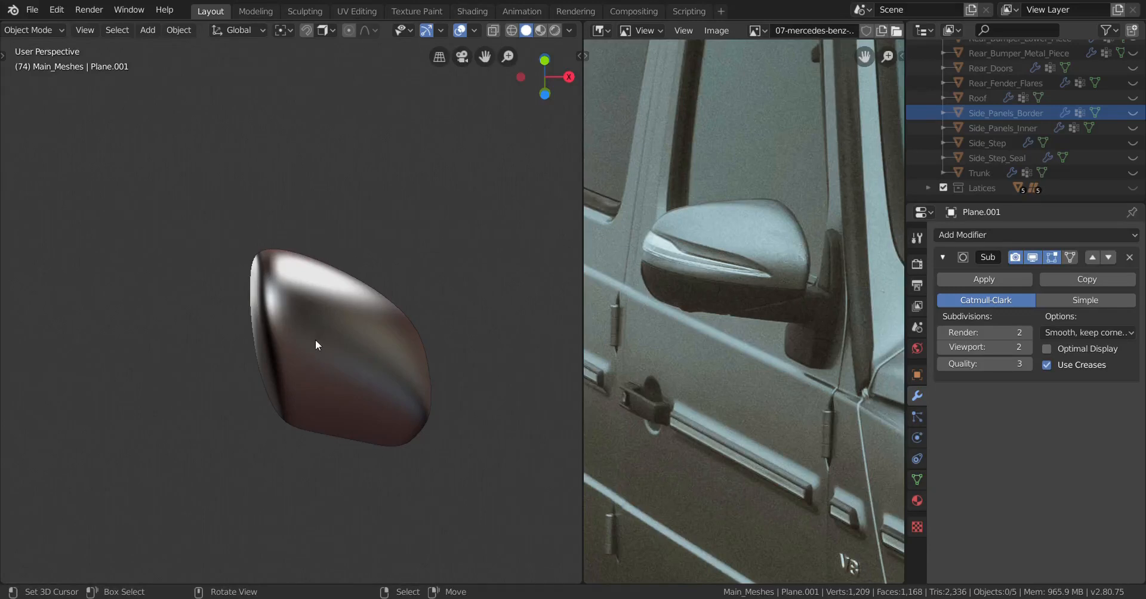
Widen the reference image area and split it into two stacked image editors, with the exterior mirror framed in the upper one
middle_click_drag(315, 341, 432, 361)
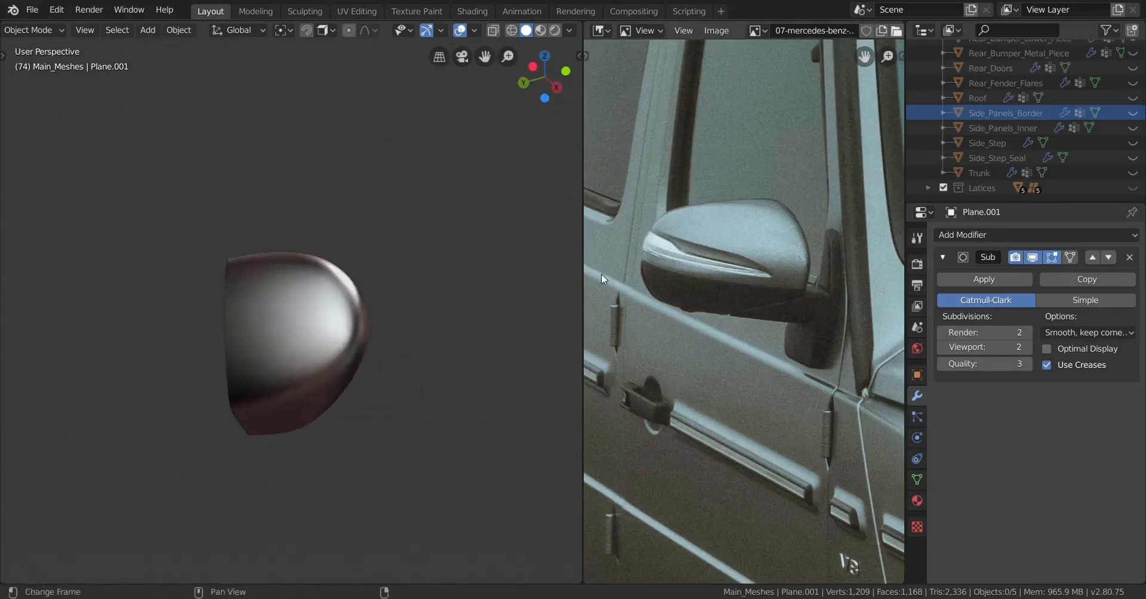
left_click_drag(590, 255, 508, 256)
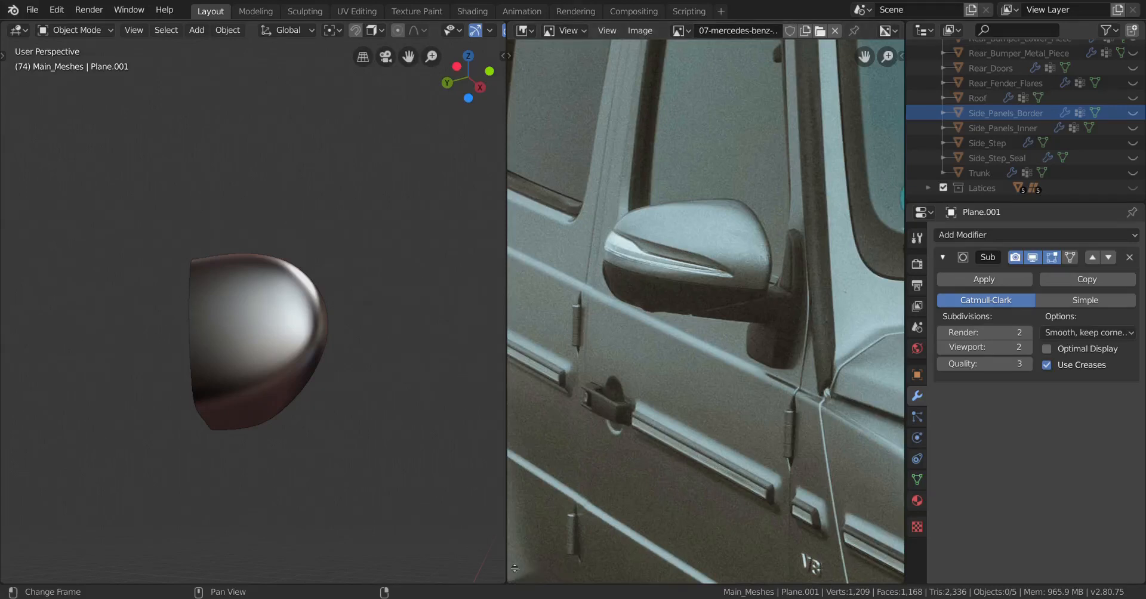
left_click_drag(514, 567, 573, 281)
middle_click_drag(729, 150, 718, 161)
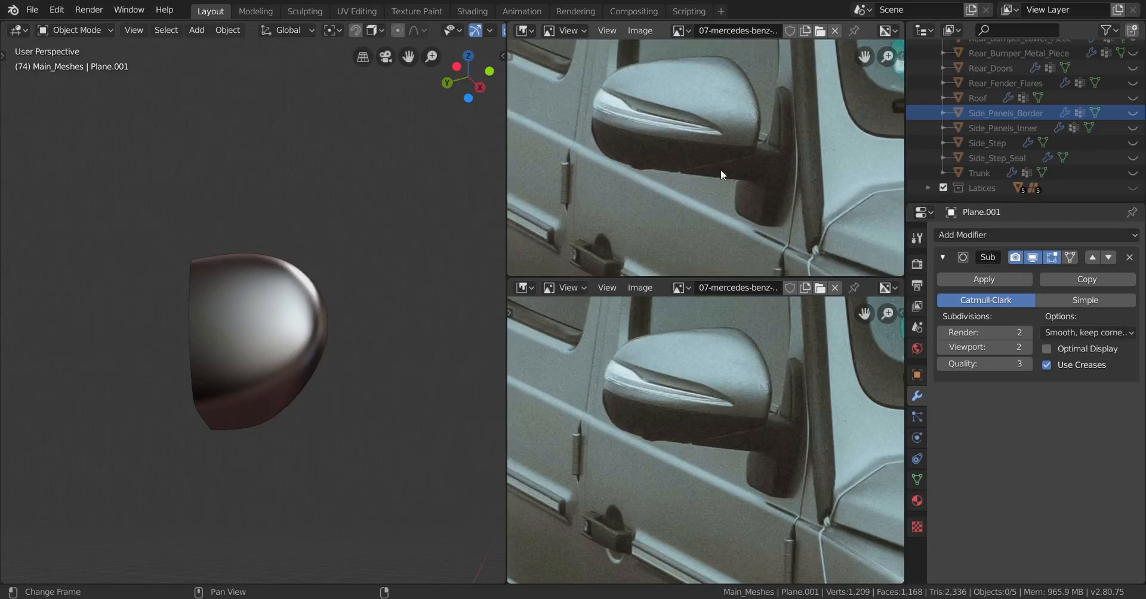
Load 11-mercedes-benz-g-500-w-463-wallpaper.jpg into the lower image editor and bring the side mirror into view
left_click(820, 291)
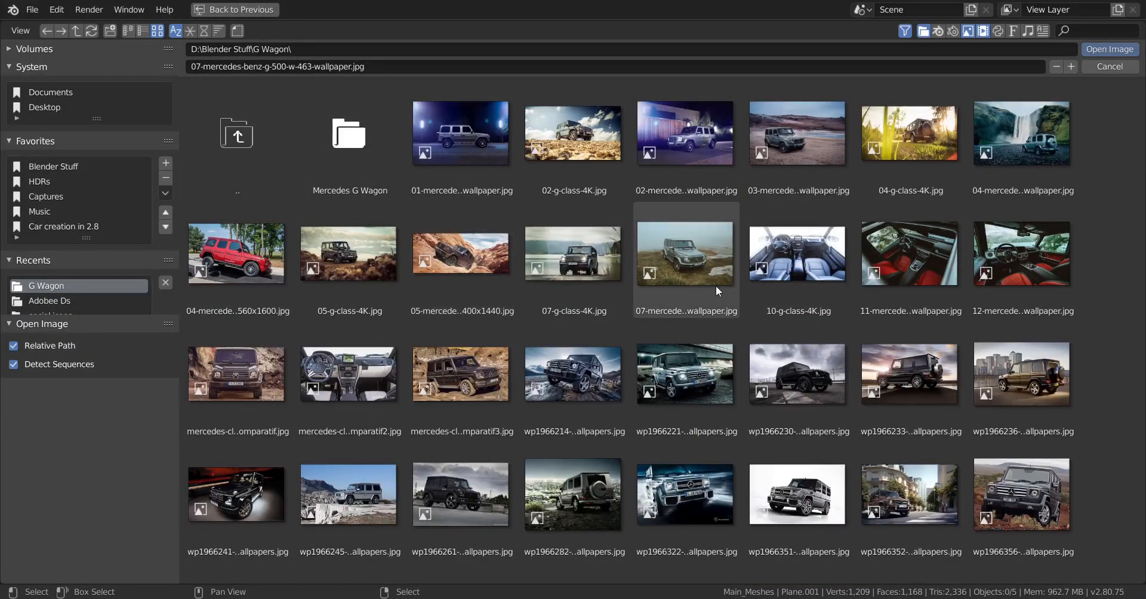
double_click(920, 255)
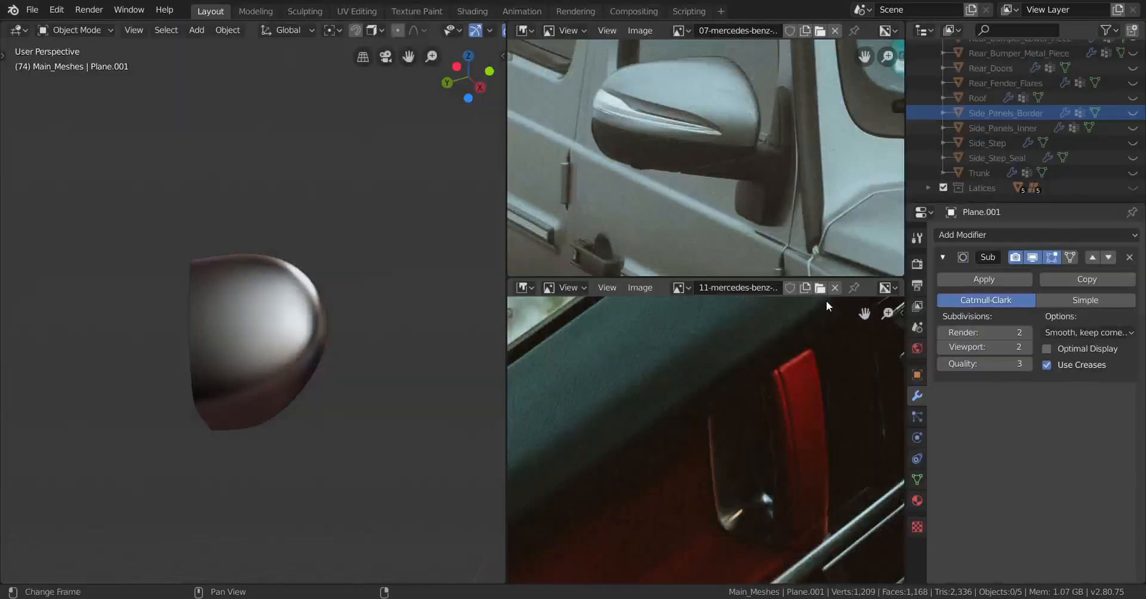
scroll(755, 491, "down", 4)
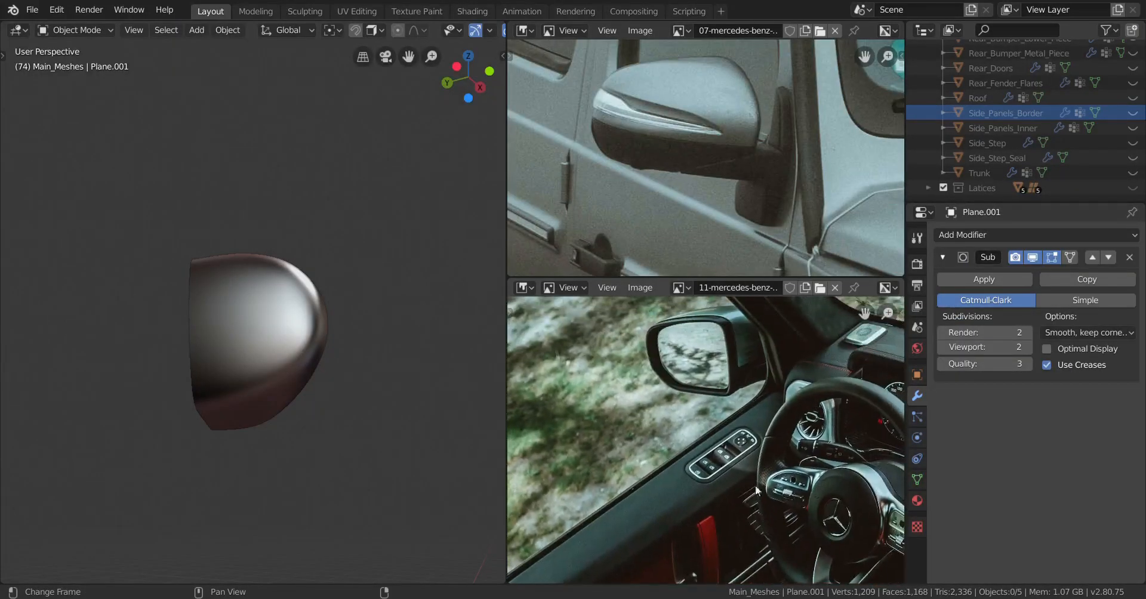
Load the 12-mercedes-benz interior wallpaper into the lower image editor and examine both side mirrors in it
left_click(824, 289)
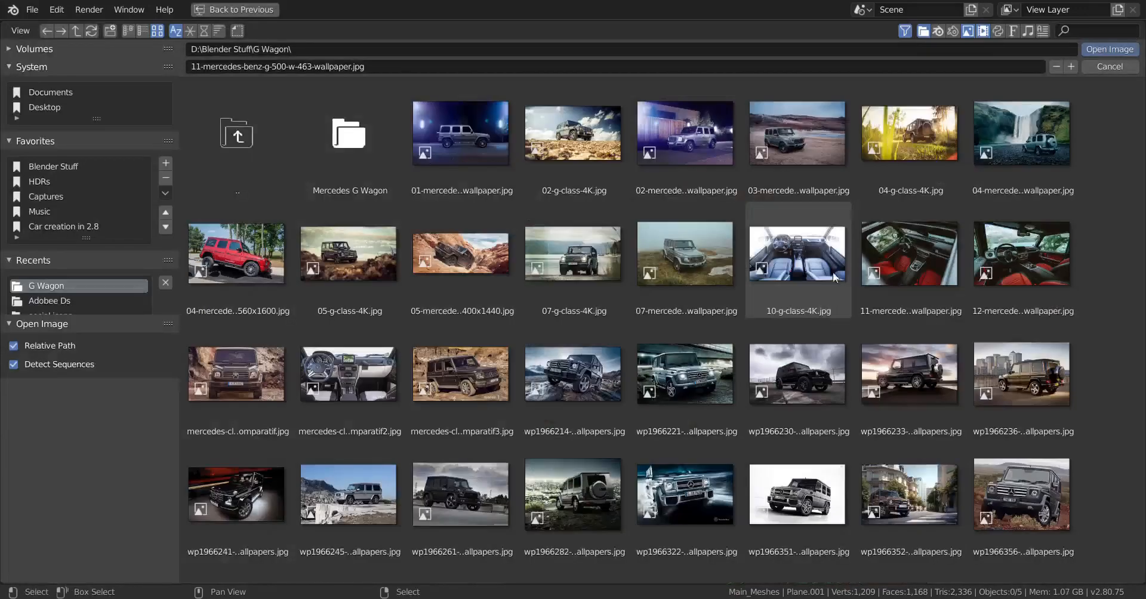
left_click(1051, 271)
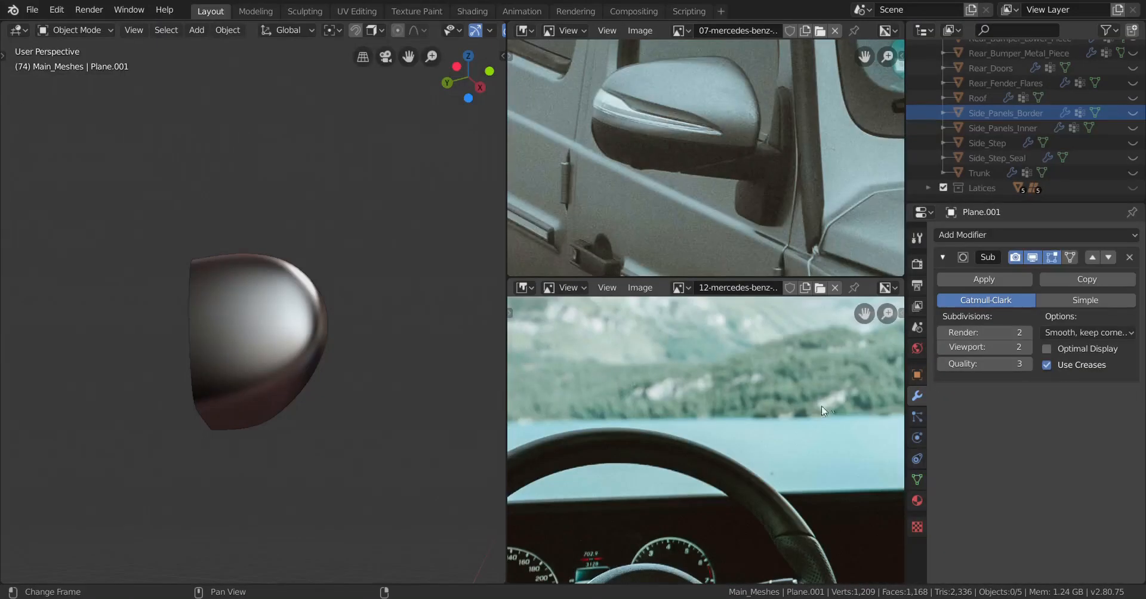
scroll(821, 407, "down", 2)
middle_click_drag(821, 405, 636, 391)
middle_click_drag(720, 400, 719, 358)
scroll(729, 396, "up", 5)
scroll(711, 418, "down", 5)
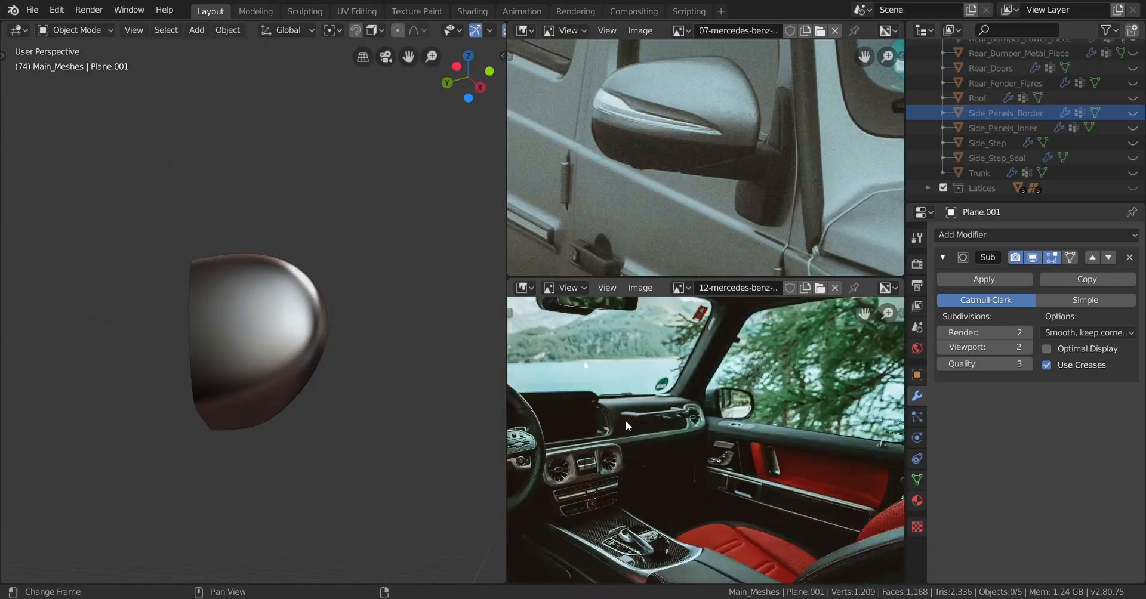
middle_click_drag(625, 420, 842, 411)
scroll(786, 416, "up", 1)
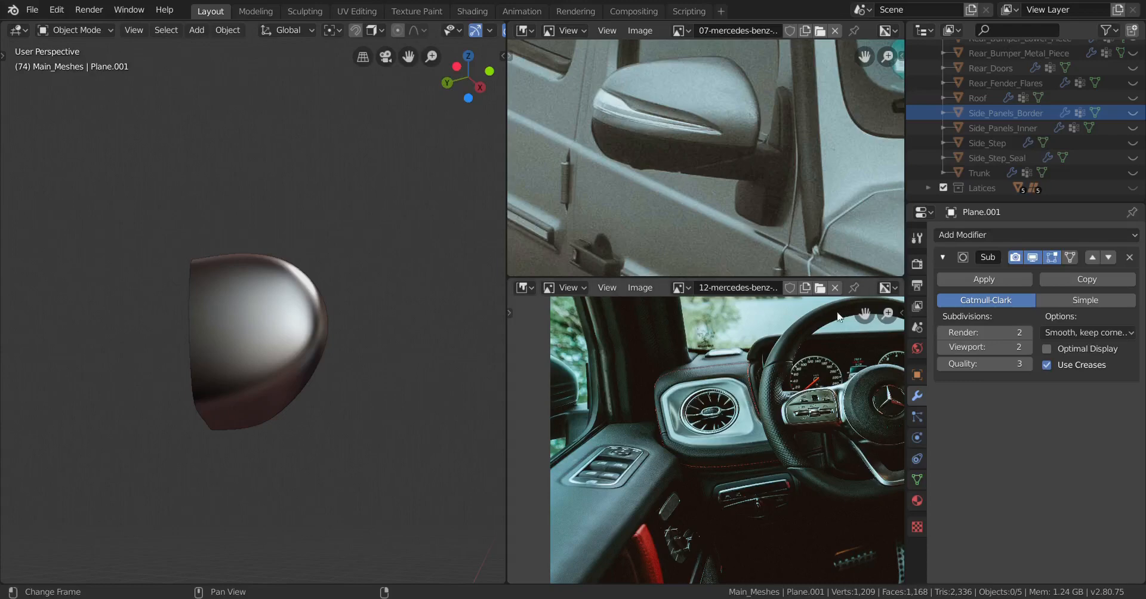
Reload 11-mercedes-benz-g-500-w-463-wallpaper.jpg in the lower image editor and frame a close-up of the mirror's glass side
left_click(817, 287)
left_click(901, 260)
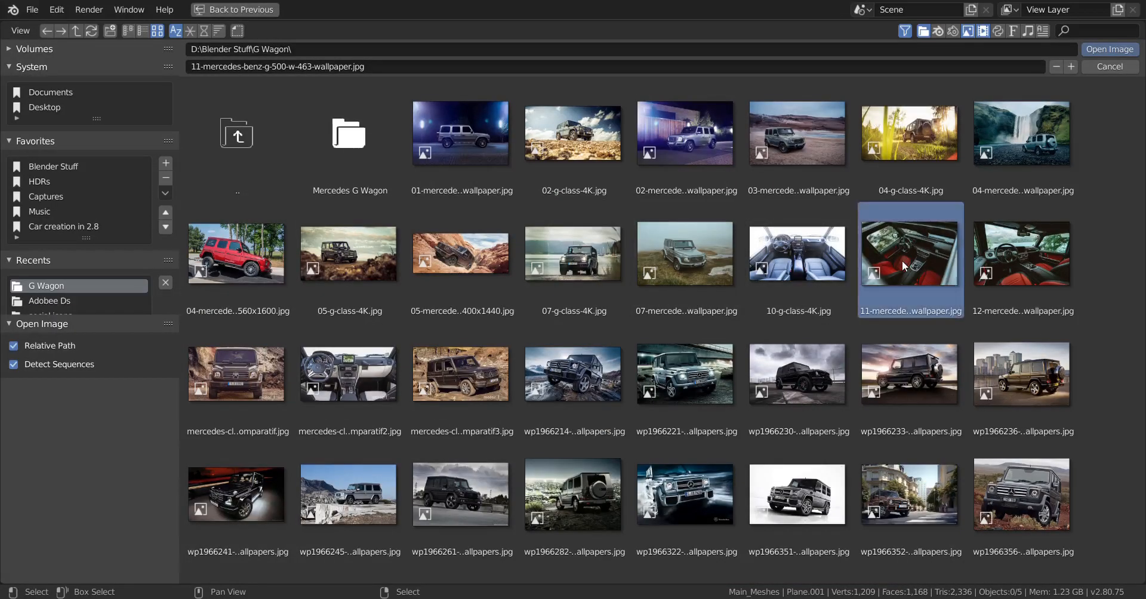
key("Return")
scroll(756, 414, "down", 4)
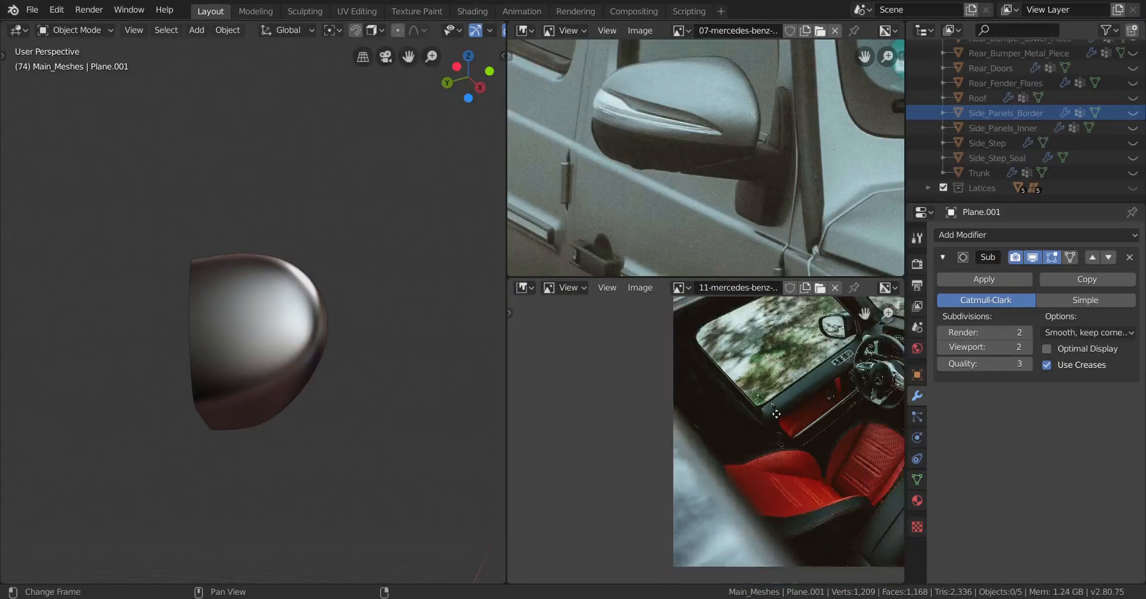
scroll(718, 456, "up", 5)
middle_click_drag(877, 334, 764, 497)
scroll(737, 433, "up", 4)
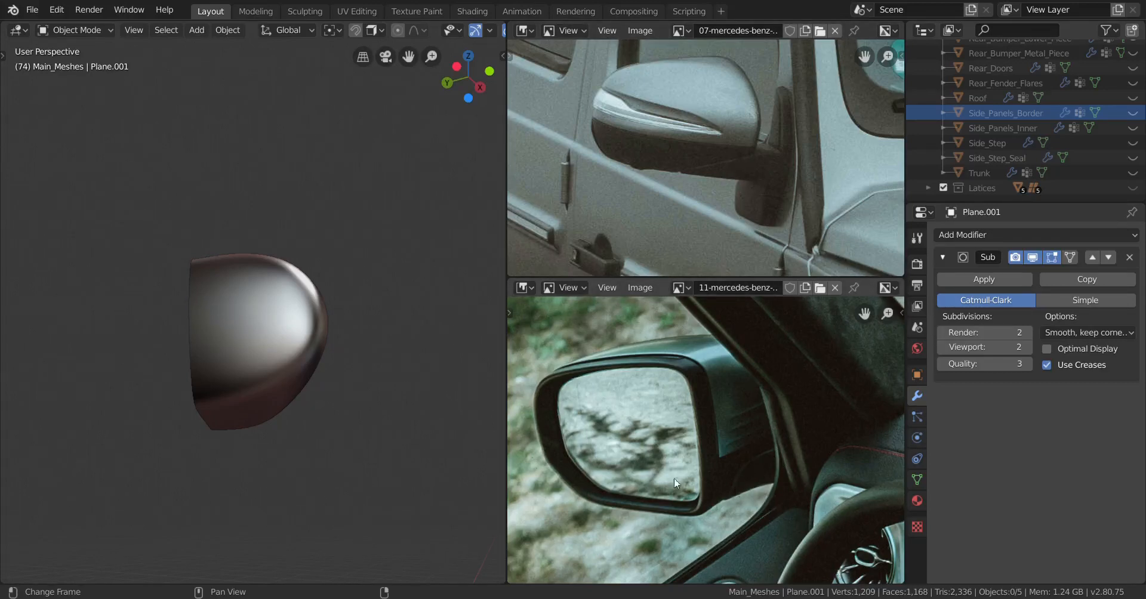
middle_click_drag(417, 418, 341, 420)
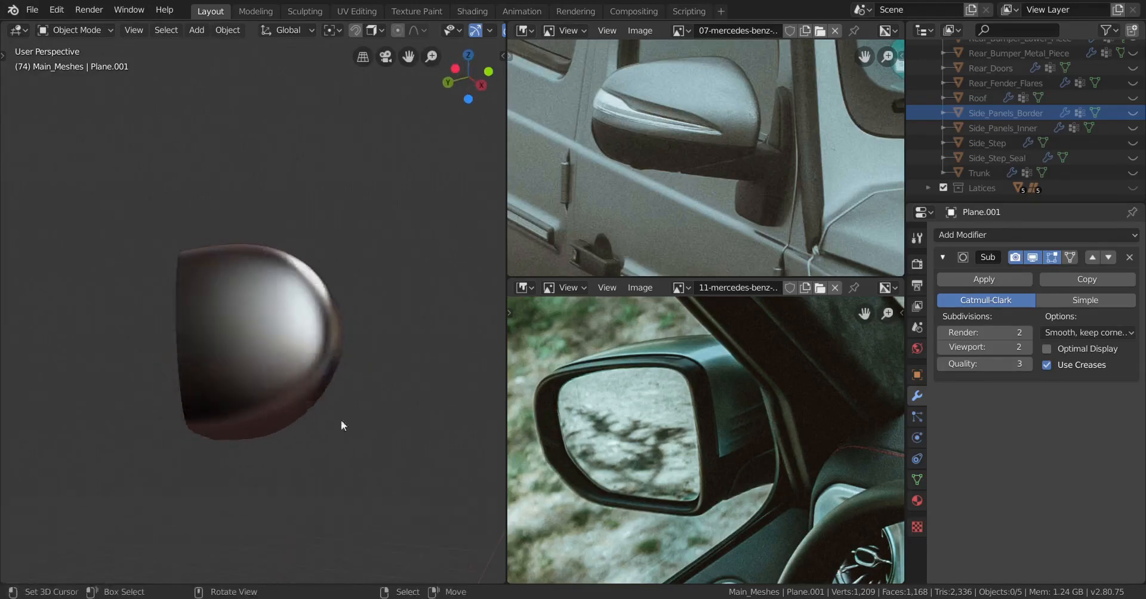
left_click(310, 367)
middle_click_drag(311, 368, 233, 374)
key("Tab")
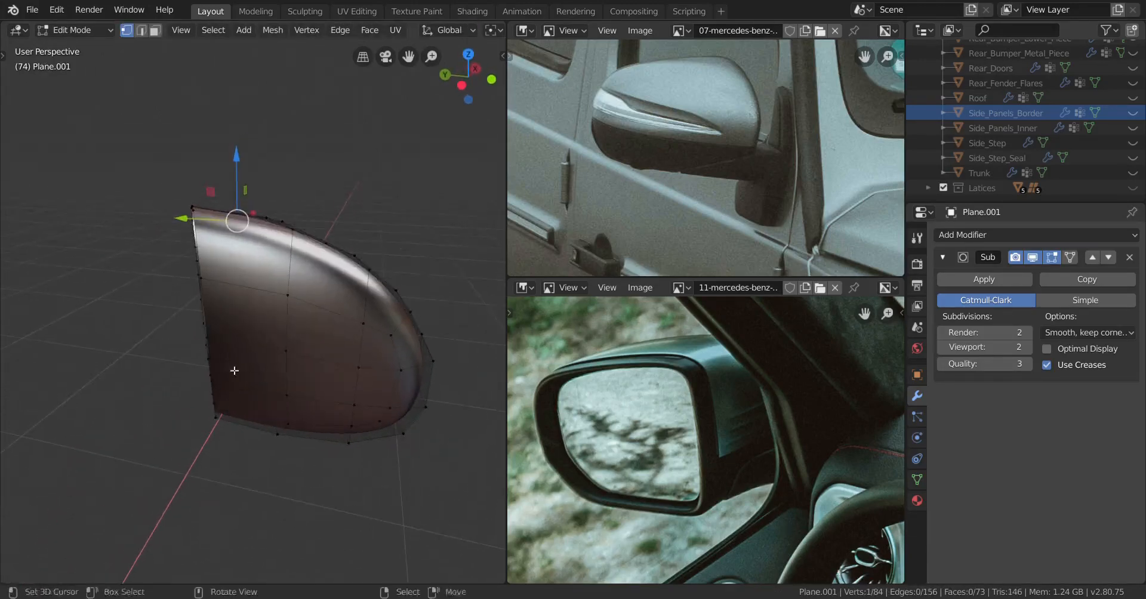
left_click(207, 323, "alt")
middle_click_drag(209, 321, 259, 363)
key("e")
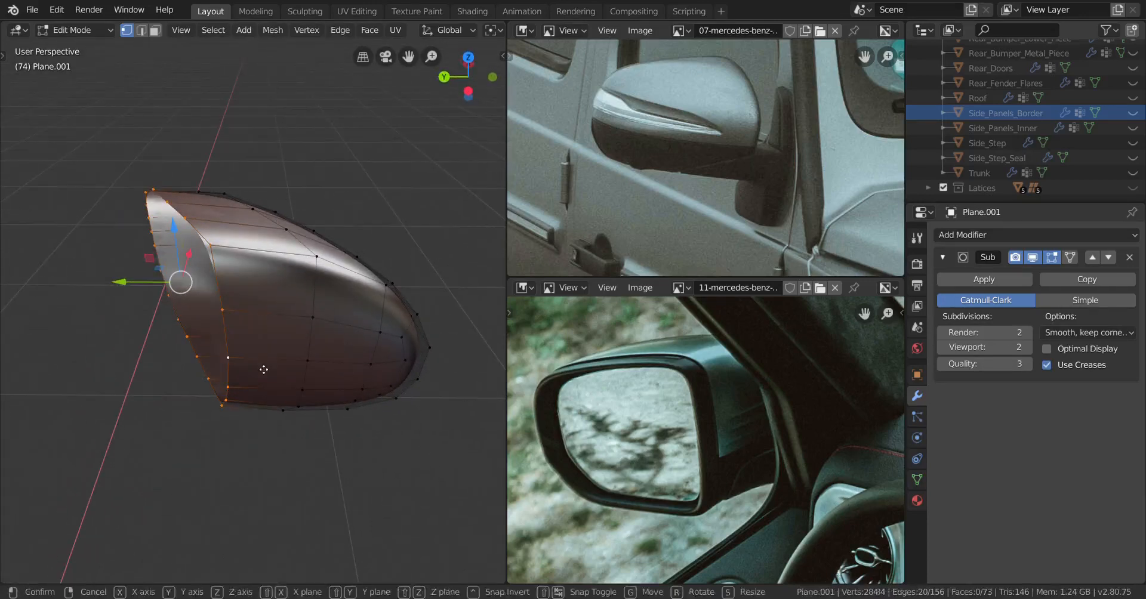
key("g")
left_click(260, 365)
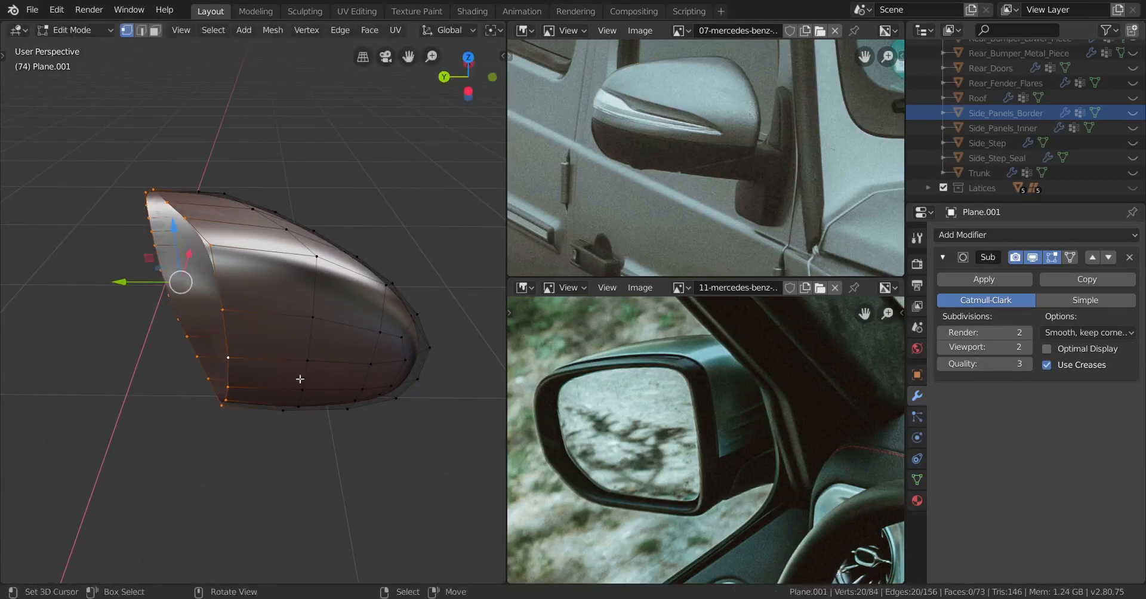
key("Tab")
Duplicate the side mirror shell in place and rename the copy Side_Mirrors_Guide
mouse_move(260, 364)
middle_mouse_down()
mouse_move(190, 359)
mouse_move(273, 373)
middle_mouse_up()
key("shift+d")
right_click(291, 318)
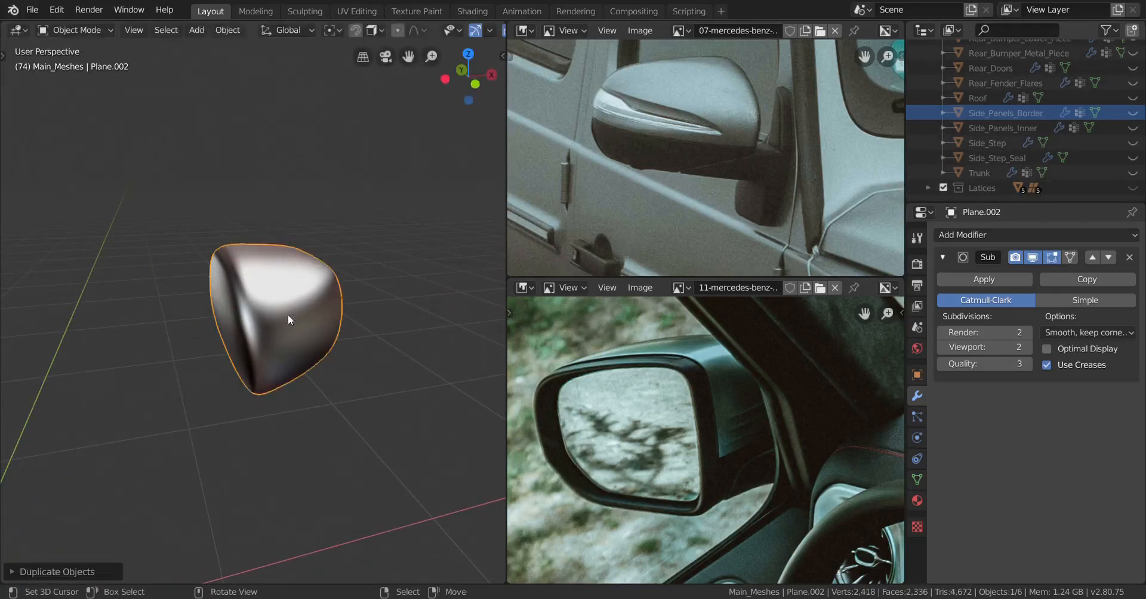
middle_click_drag(287, 314, 301, 356)
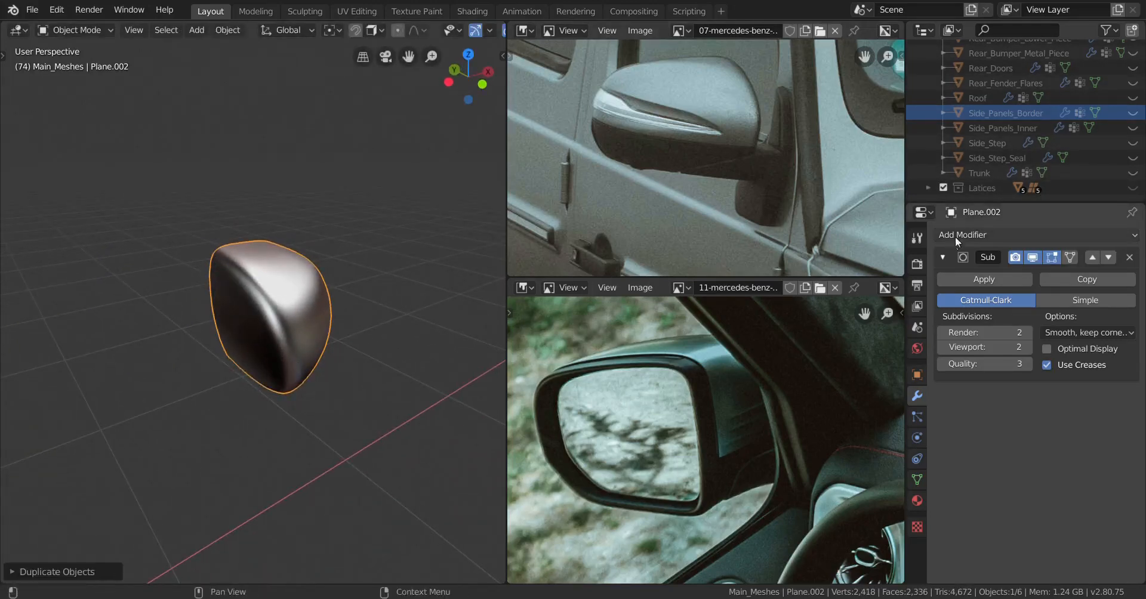
scroll(1002, 134, "up", 5)
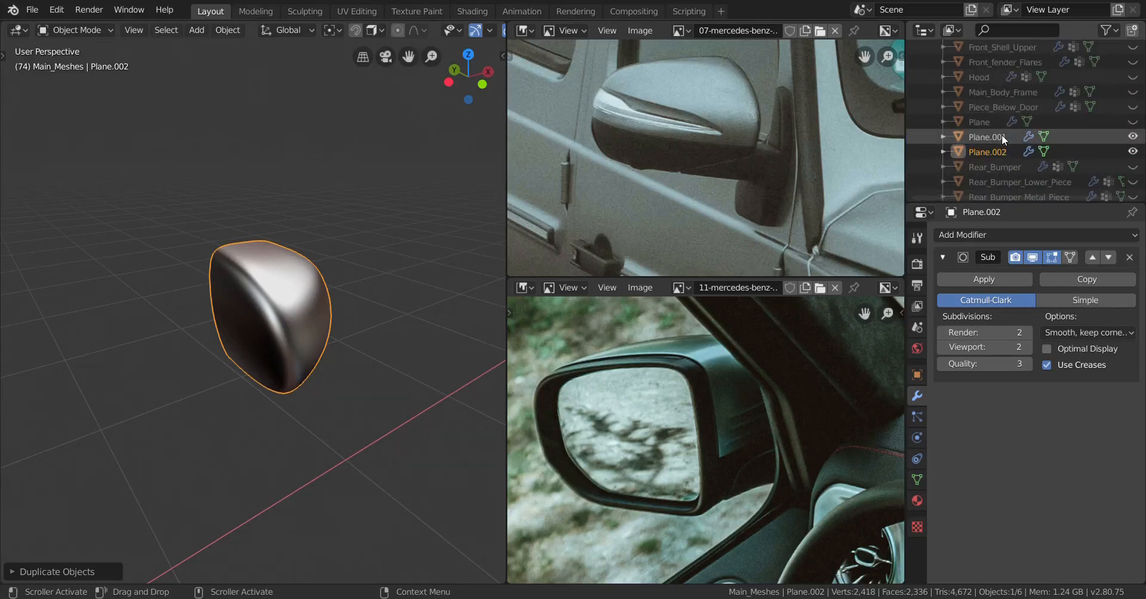
double_click(996, 152)
key("BackSpace")
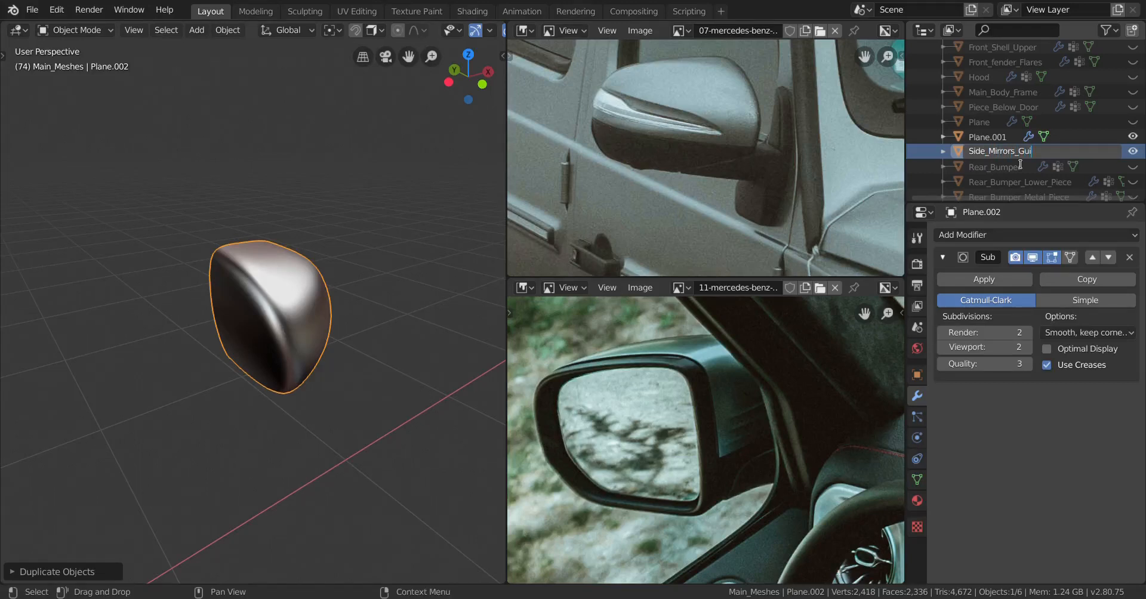
key("Return")
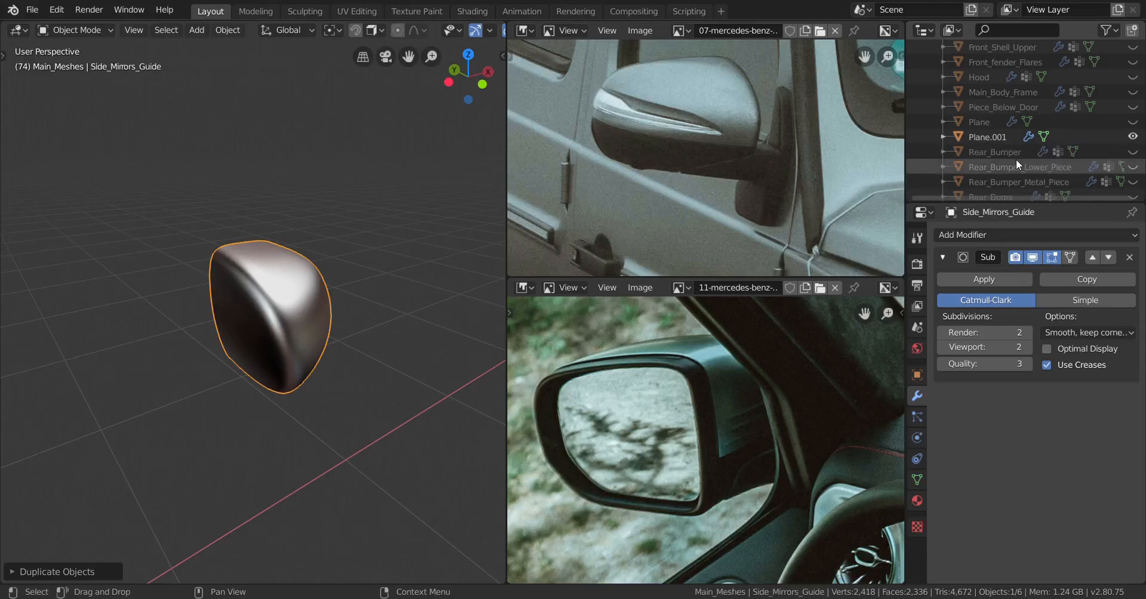
Set the guide copy's viewport subdivisions to 4 and move it to the Guide Meshes collection
left_click(1028, 347)
left_click(1027, 347)
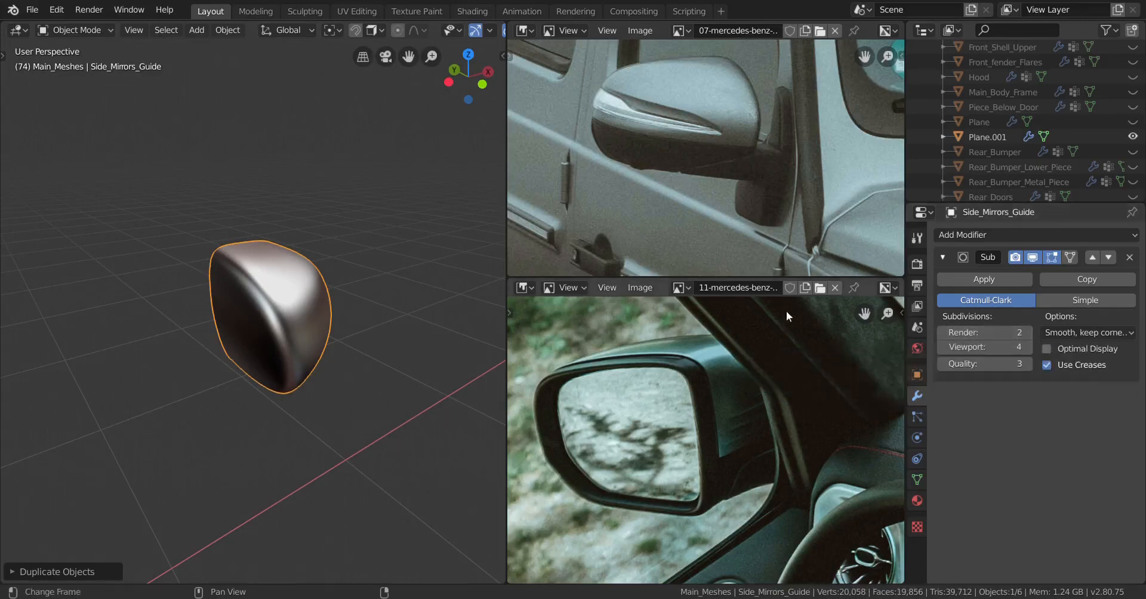
middle_click_drag(378, 400, 370, 394)
scroll(368, 397, "up", 2)
key("m")
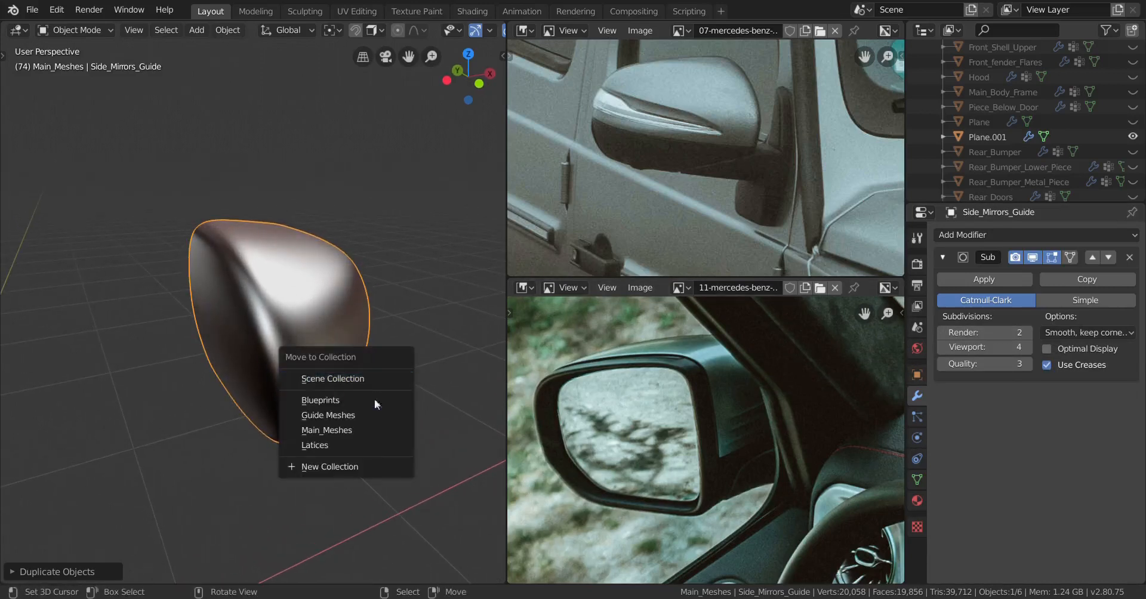
left_click(344, 415)
scroll(1031, 140, "up", 5)
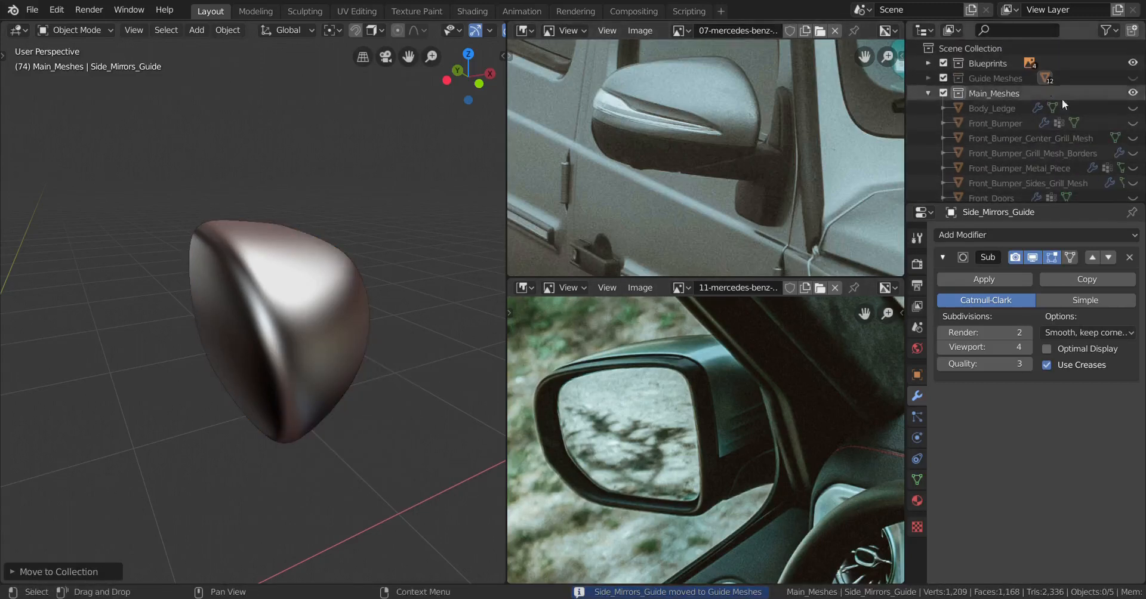
Duplicate the original mirror shell, Plane.001, in place as a backup and hide the duplicate
scroll(1064, 136, "down", 6)
scroll(1026, 144, "down", 3)
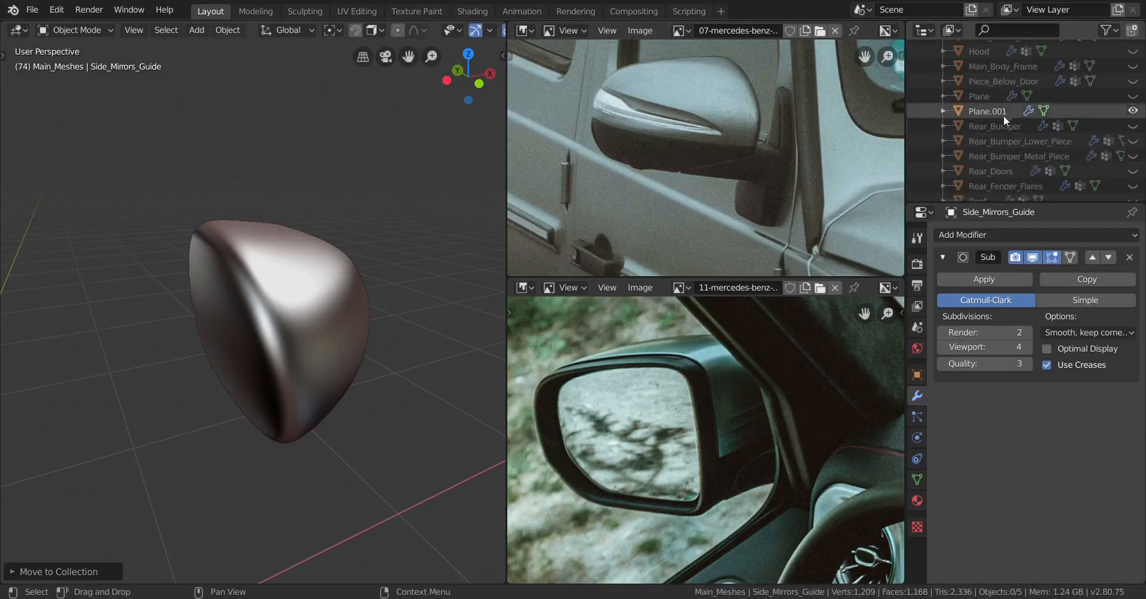
middle_click_drag(363, 340, 188, 311)
left_click(366, 336)
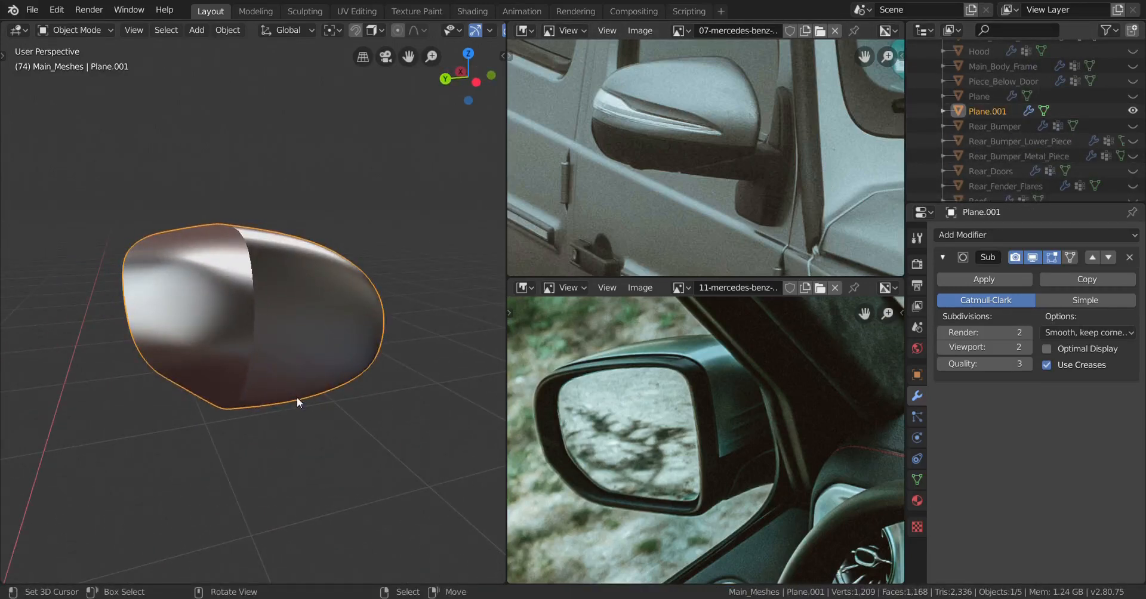
middle_click_drag(296, 396, 219, 398)
key("shift+d")
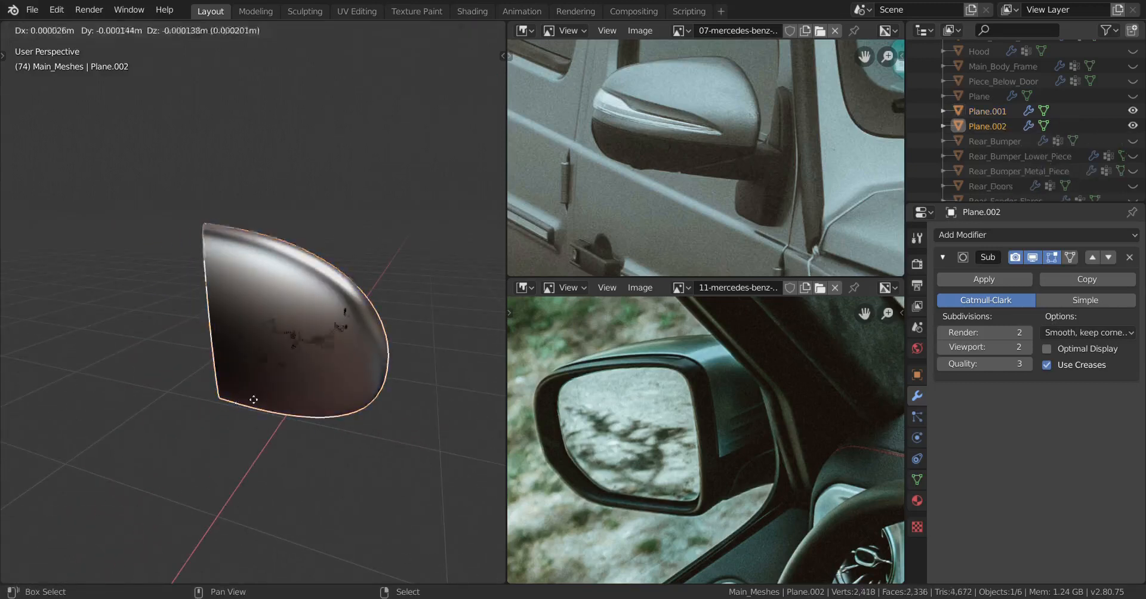
right_click(261, 297)
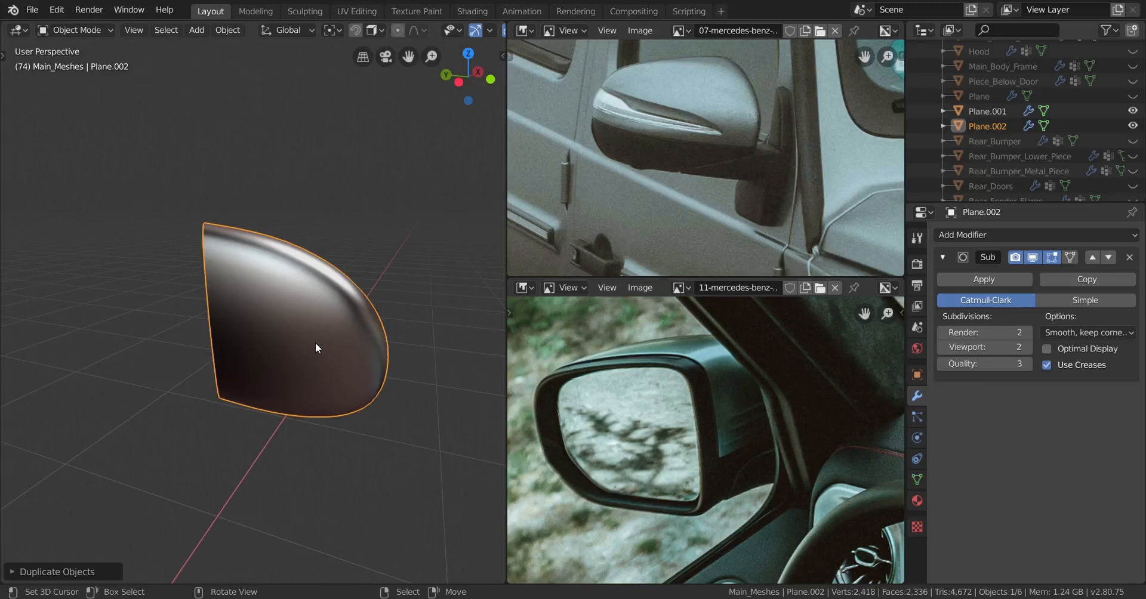
key("Delete")
Compare the original mirror shell's wireframe with the back and front blueprints in Edit Mode, finishing in solid shading
left_click(364, 353)
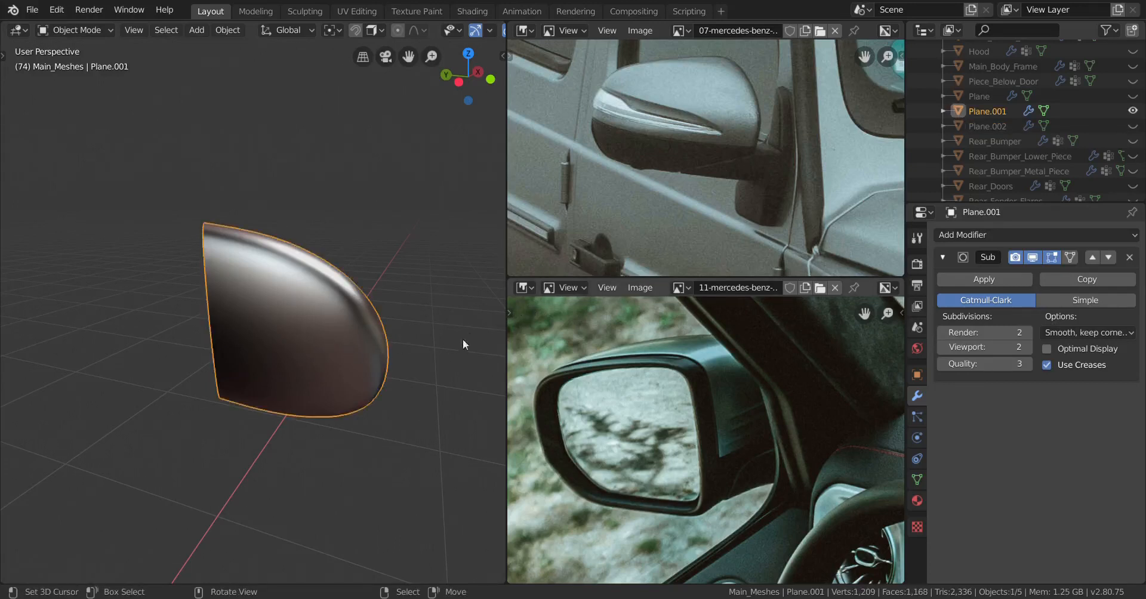
middle_click_drag(463, 345, 298, 340)
key("Tab")
left_click(271, 345, "alt")
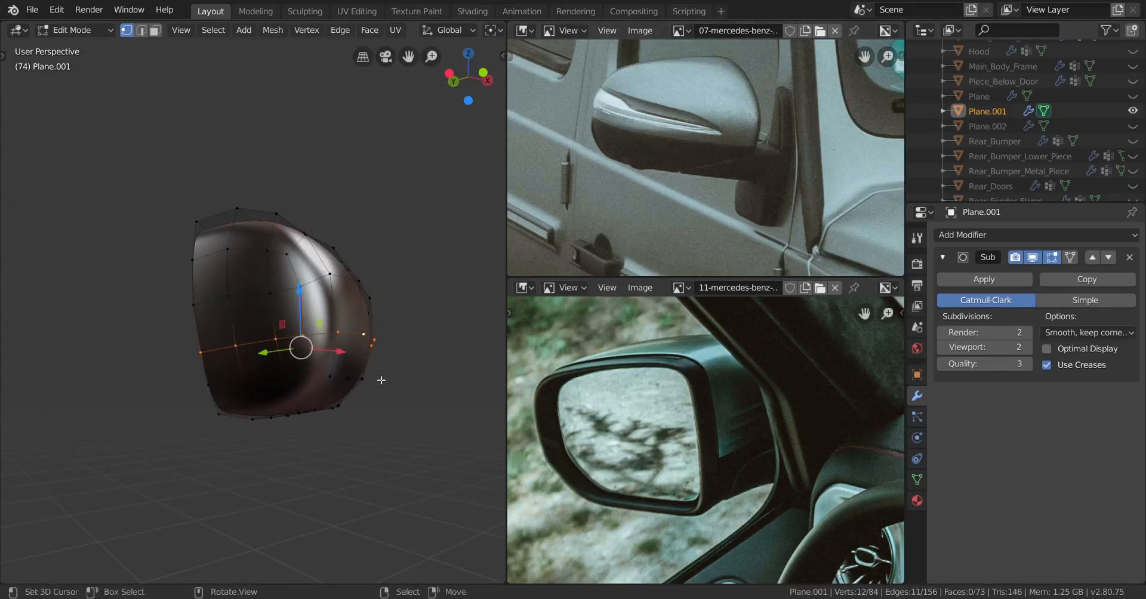
middle_click_drag(378, 379, 329, 379)
key("ctrl+KP_1")
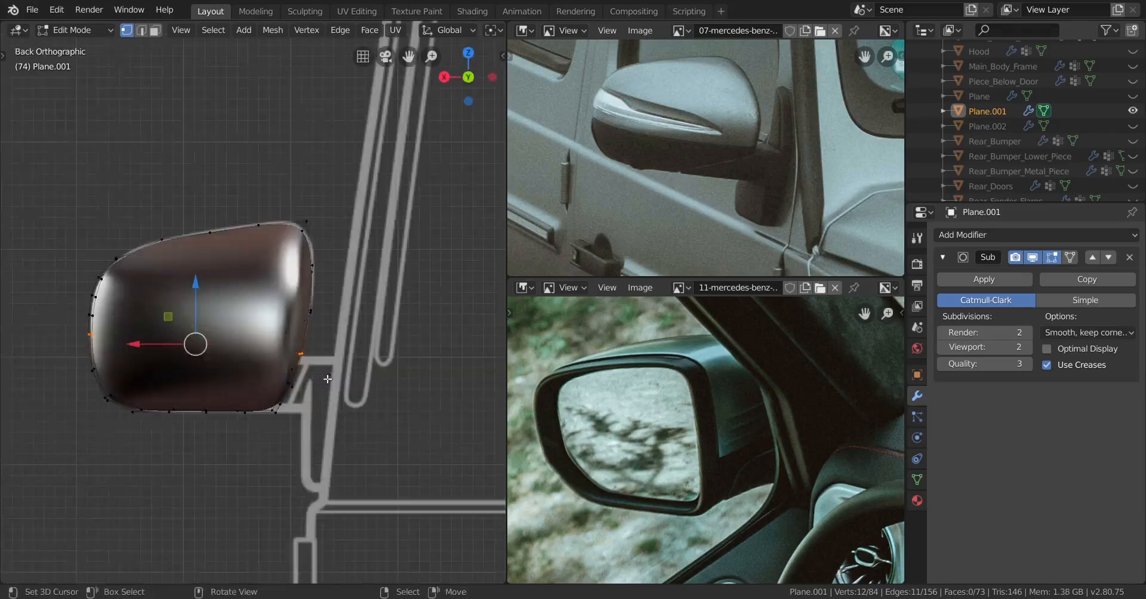
scroll(316, 379, "up", 1)
key("shift+z")
middle_click_drag(239, 382, 291, 369, "shift")
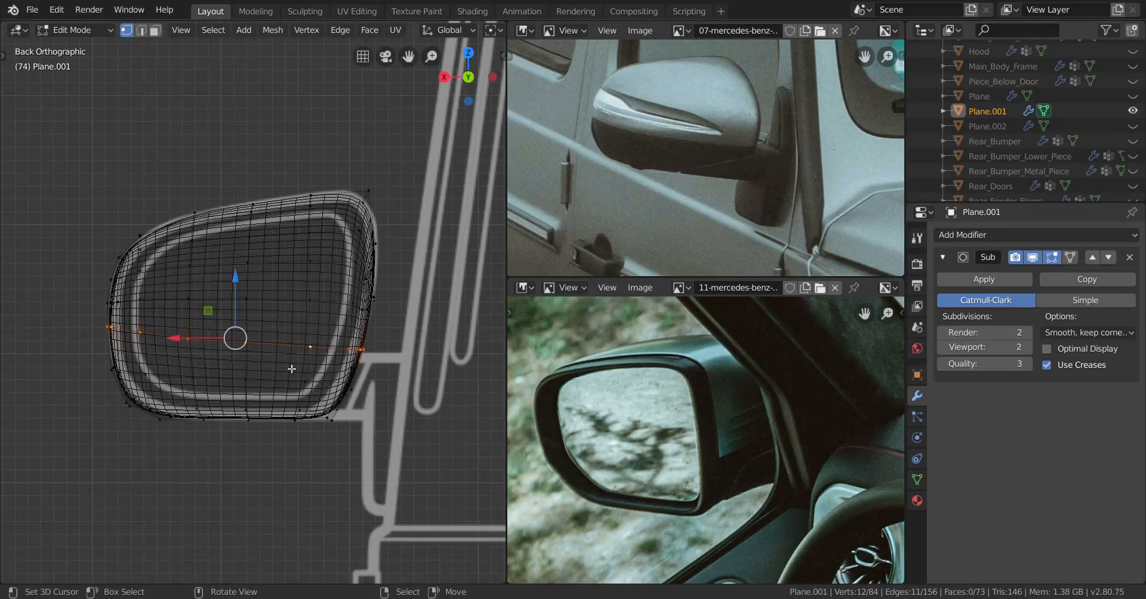
key("KP_1")
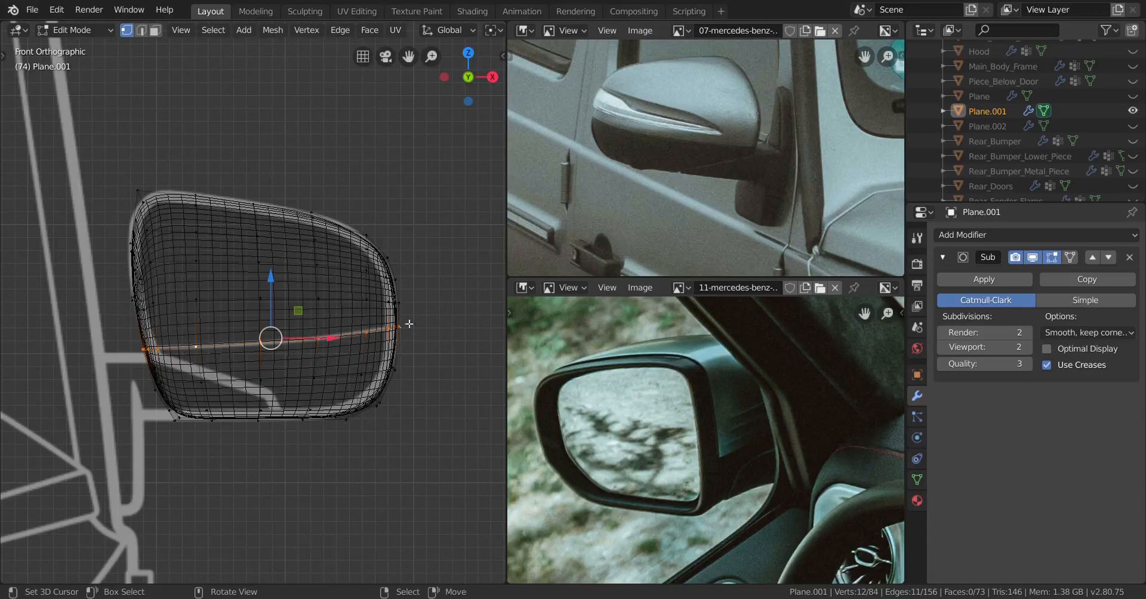
mouse_move(325, 370)
middle_mouse_down()
mouse_move(281, 403)
mouse_move(333, 404)
middle_mouse_up()
key("z")
left_click(492, 408)
Hide the edge loops around the middle of the mirror shell and open the viewport sidebar
mouse_move(477, 408)
middle_mouse_down()
mouse_move(284, 382)
mouse_move(312, 367)
middle_mouse_up()
right_click(248, 366, "alt")
right_click(294, 310, "alt")
middle_click_drag(294, 316, 259, 379)
key("h")
key("n")
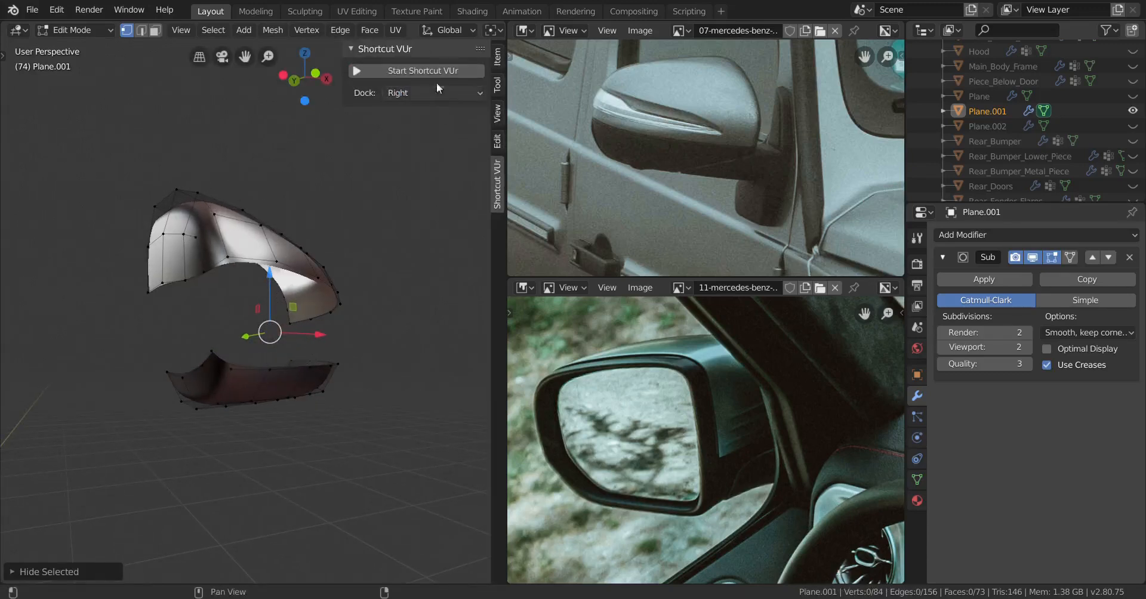
Delete the mirror shell's section below the hidden middle loop on Plane.001, reveal the hidden geometry and return to Object Mode
left_click(432, 63)
key("n")
middle_click_drag(407, 318, 337, 370)
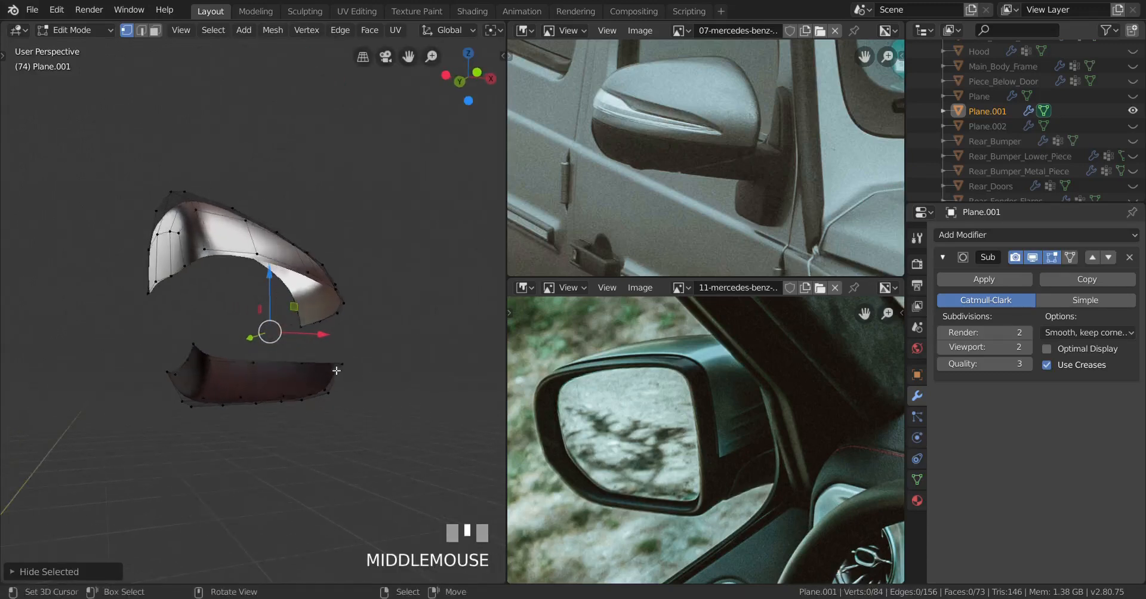
right_click(306, 365)
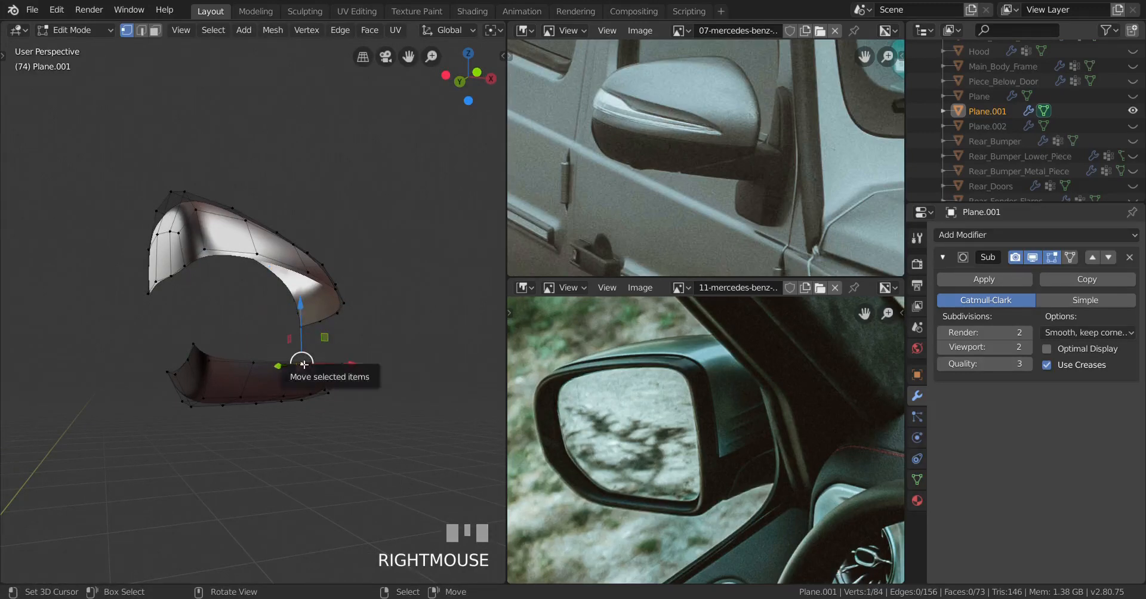
key("l")
middle_click_drag(302, 373, 368, 399)
key("x")
left_click(332, 352)
key("alt+h")
key("Tab")
scroll(288, 374, "up", 3)
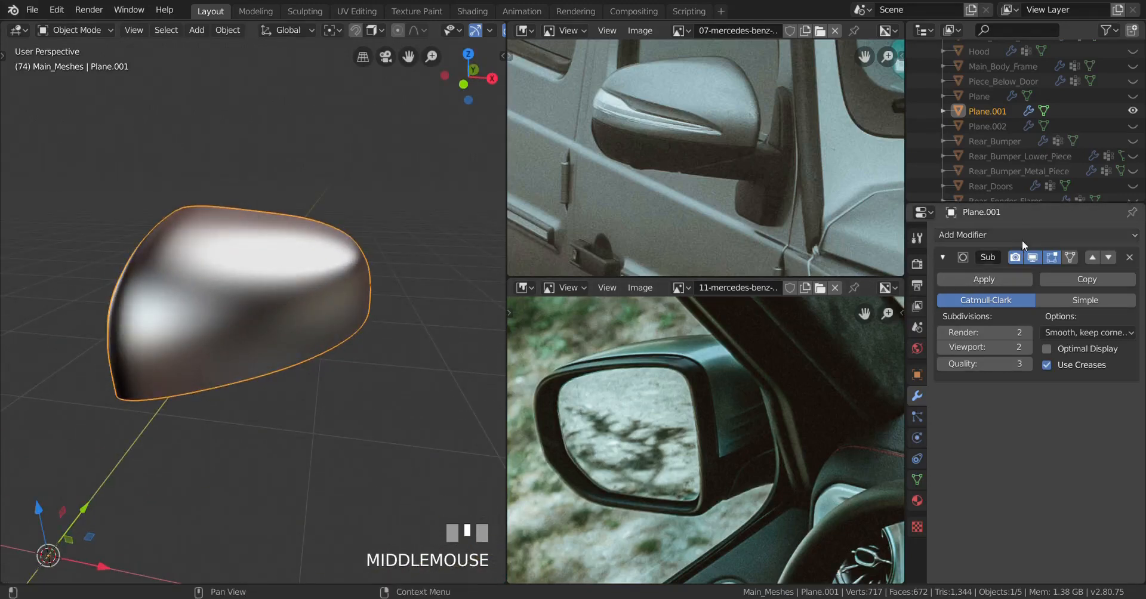
Add a Shrinkwrap modifier to the upper shell piece, Plane.001, with Side_Mirrors_Guide as its target
left_click(997, 237)
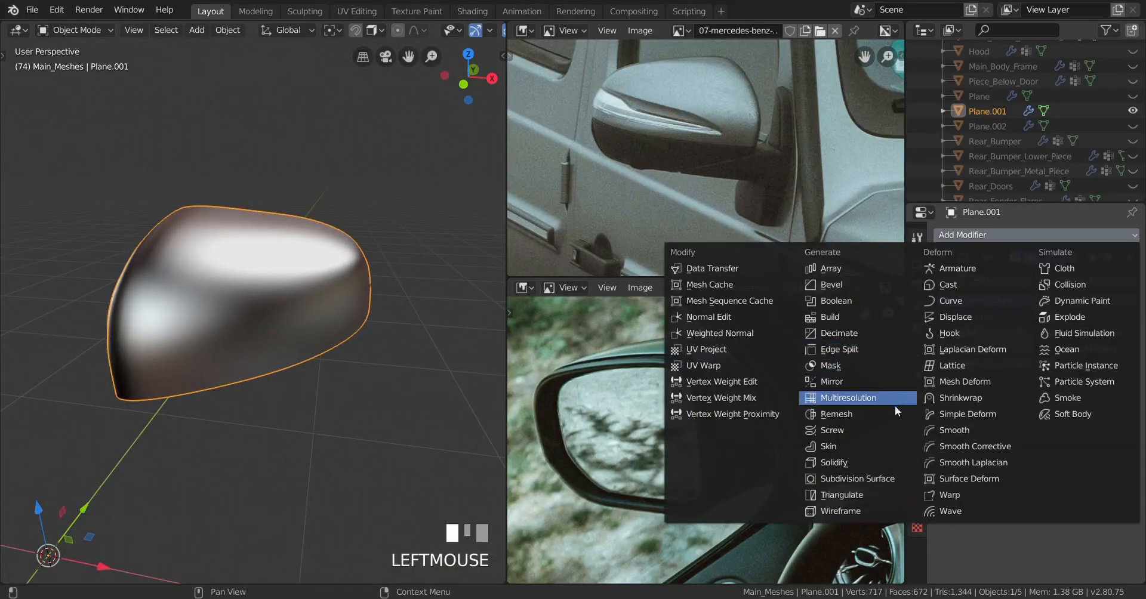
left_click(988, 398)
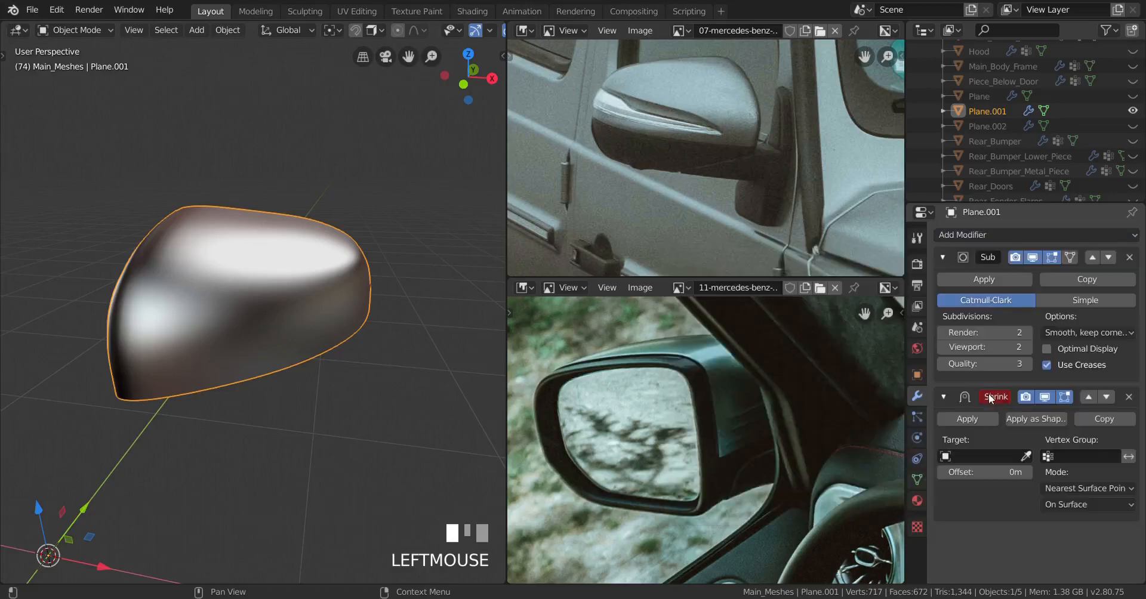
left_click(999, 457)
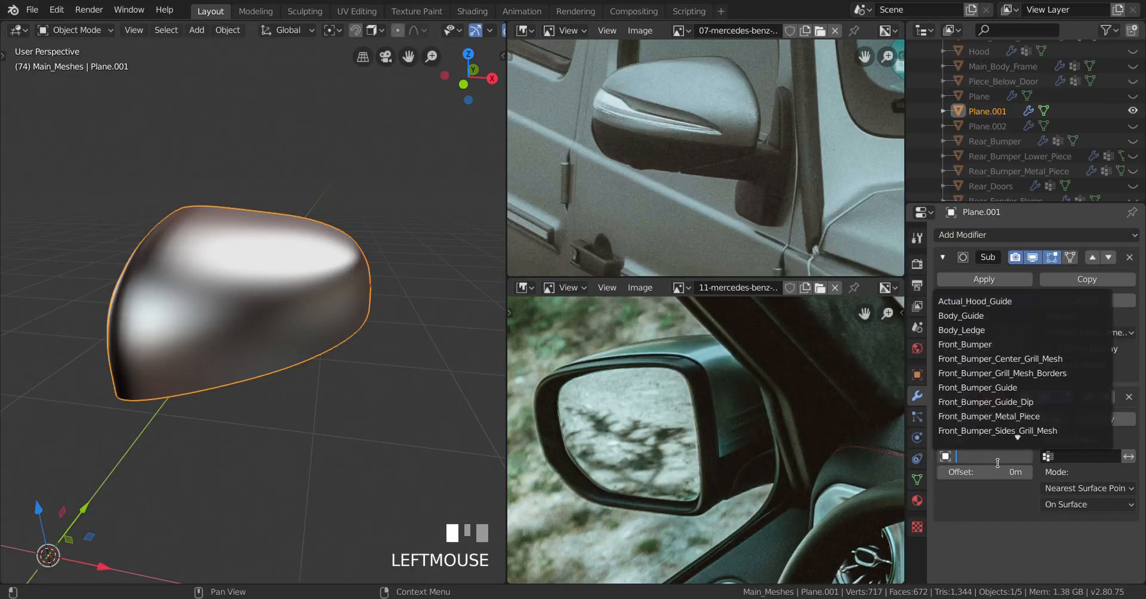
type("side")
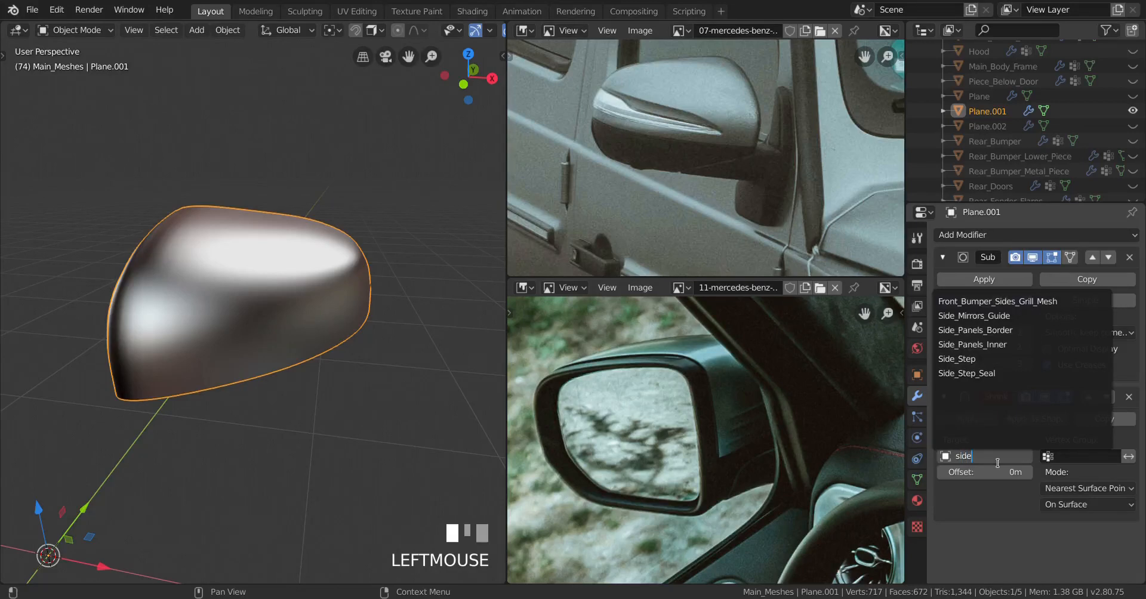
left_click(1003, 323)
middle_click_drag(481, 418, 417, 388)
Compare the upper shell piece's surface with the Shrinkwrap modifier's viewport display off and on, ending with it on
left_click(1034, 397)
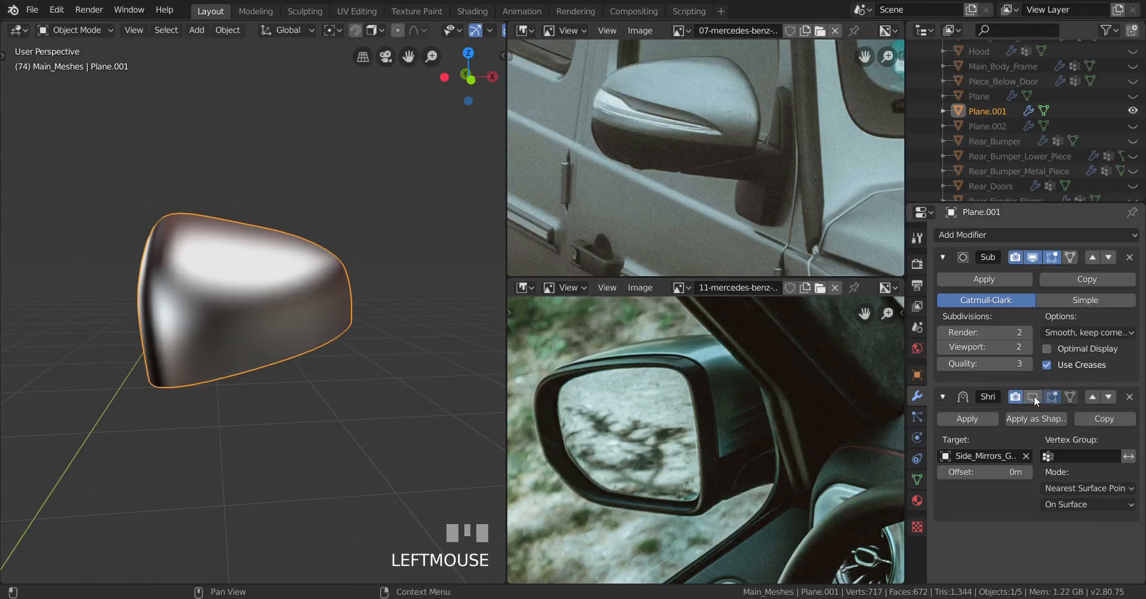
left_click(1033, 396)
left_click(1034, 397)
left_click(1033, 395)
middle_click_drag(359, 376, 271, 367)
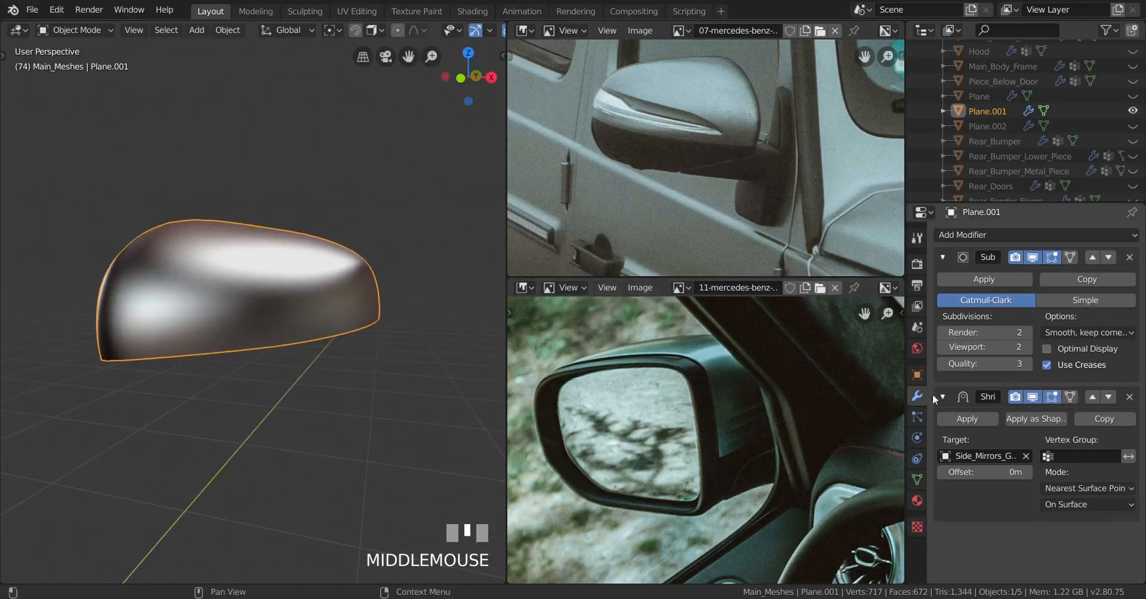
left_click(1032, 396)
left_click(1032, 397)
left_click(1033, 396)
left_click(1032, 396)
left_click(1032, 396)
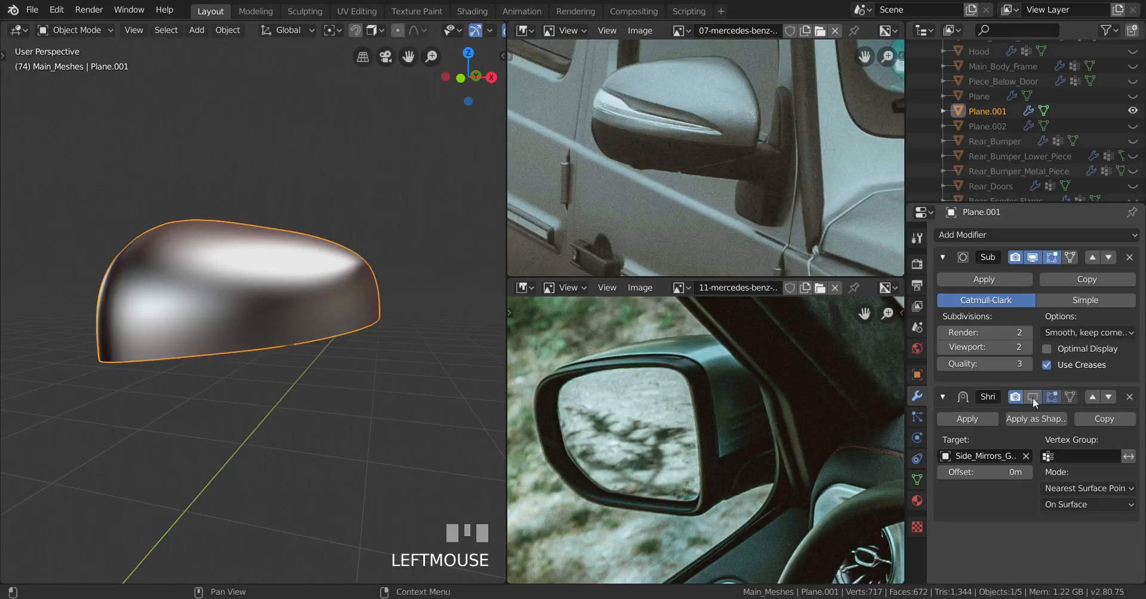
left_click(1032, 397)
Examine the upper shell piece from several sides in Edit and Object Mode, with nothing selected at the end
middle_click_drag(376, 393, 407, 338)
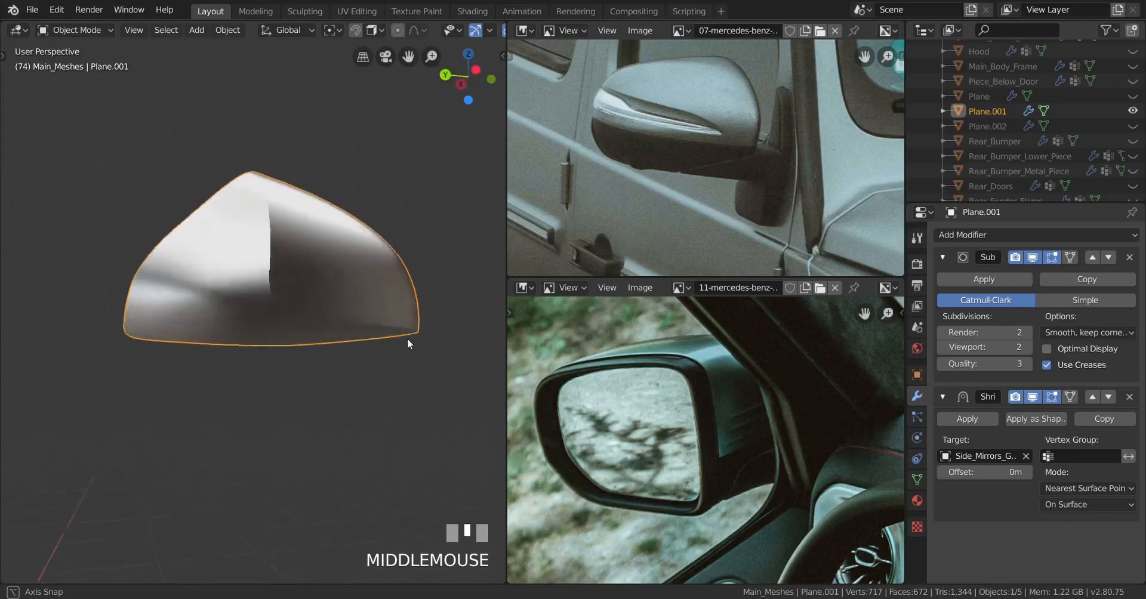
key("Tab")
middle_click_drag(315, 352, 251, 340)
key("Tab")
key("alt+a")
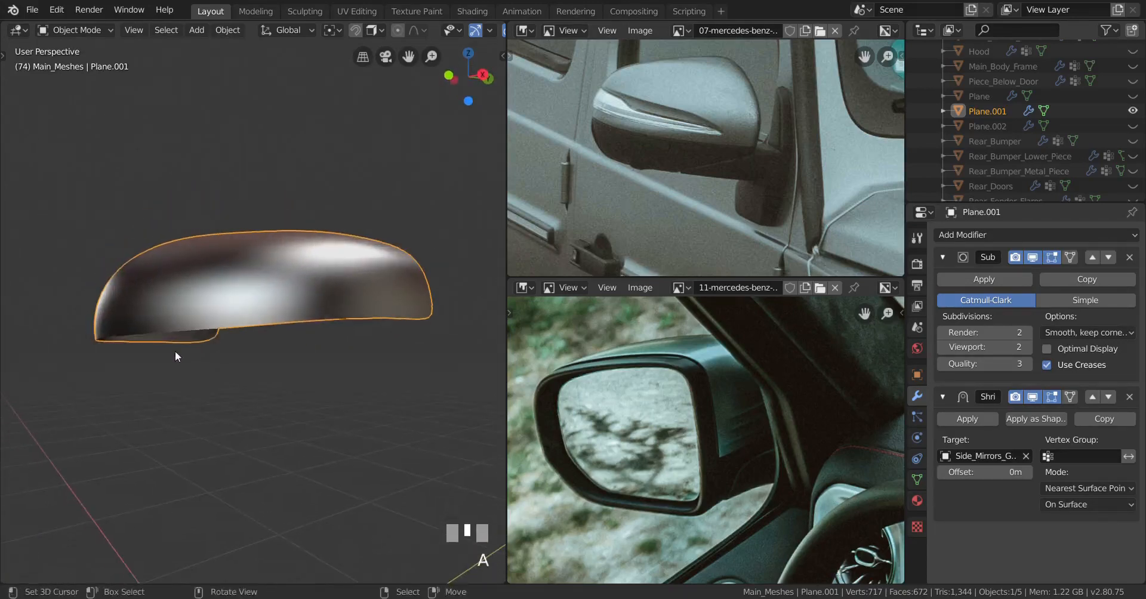
middle_click_drag(174, 353, 330, 338)
scroll(331, 337, "up", 2)
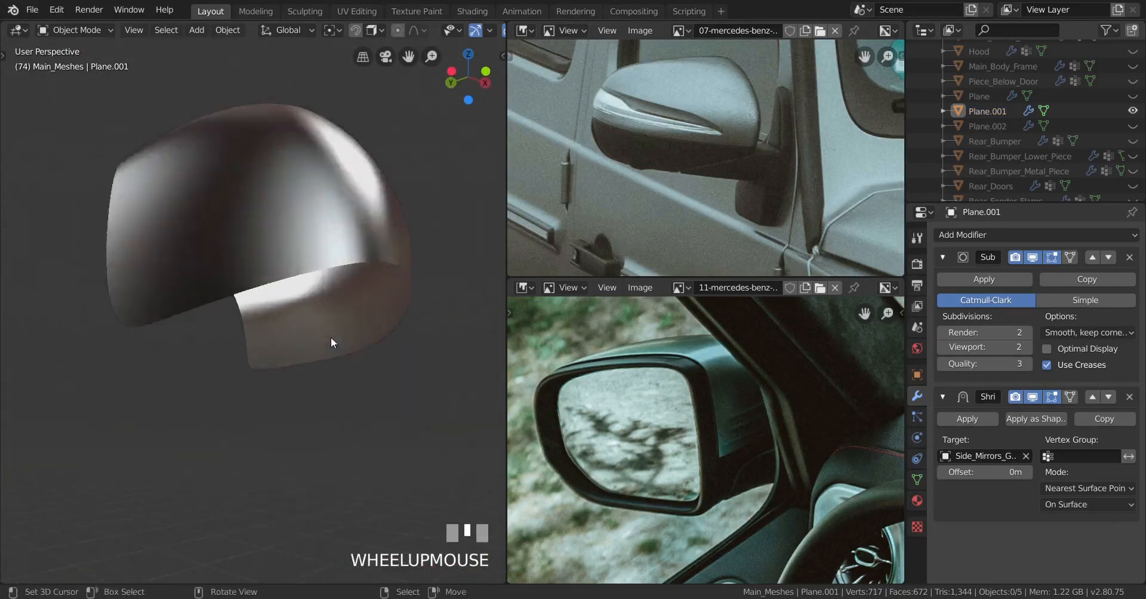
scroll(338, 333, "down", 1)
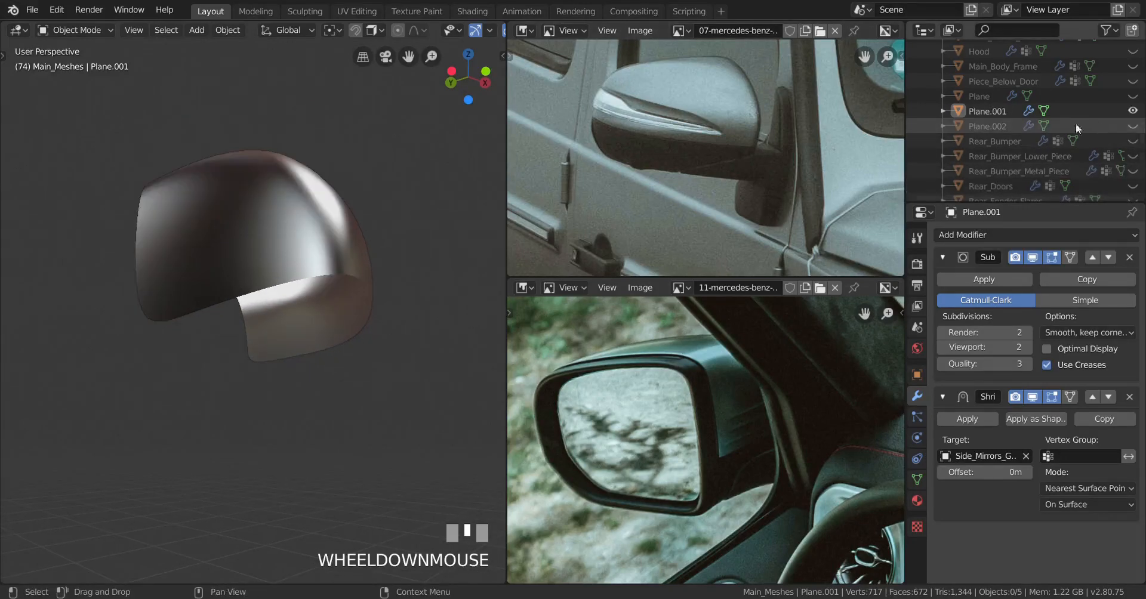
Unhide the backup shell Plane.002, hide its middle edge loop in Edit Mode and return to Object Mode
left_click(1132, 126)
middle_click_drag(366, 358, 276, 350)
right_click(345, 347)
key("Tab")
scroll(317, 352, "up", 1)
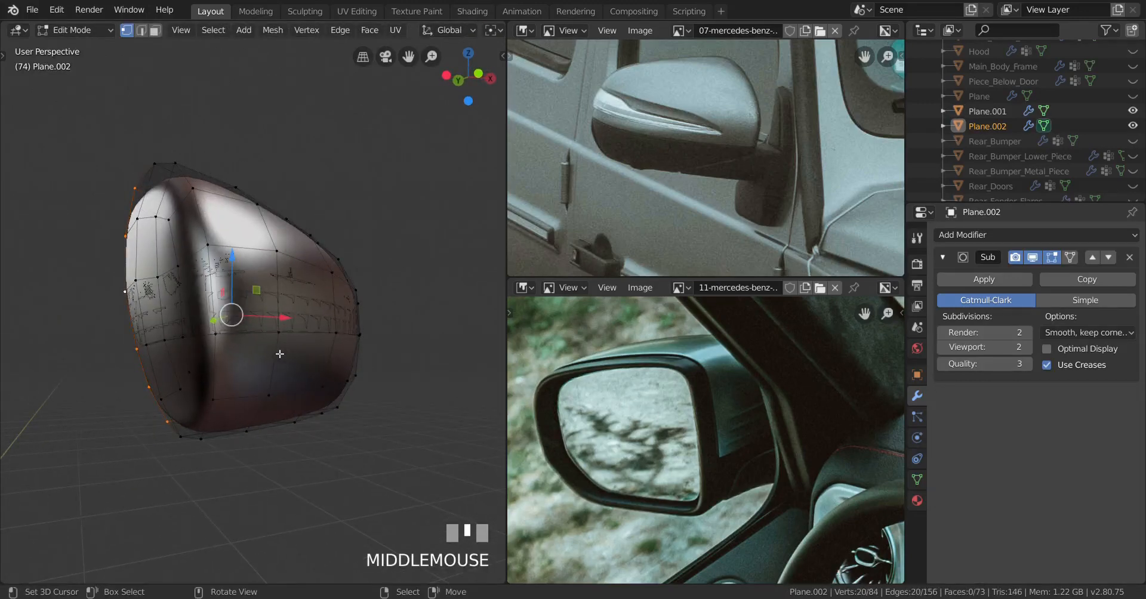
right_click(265, 338, "alt")
key("h")
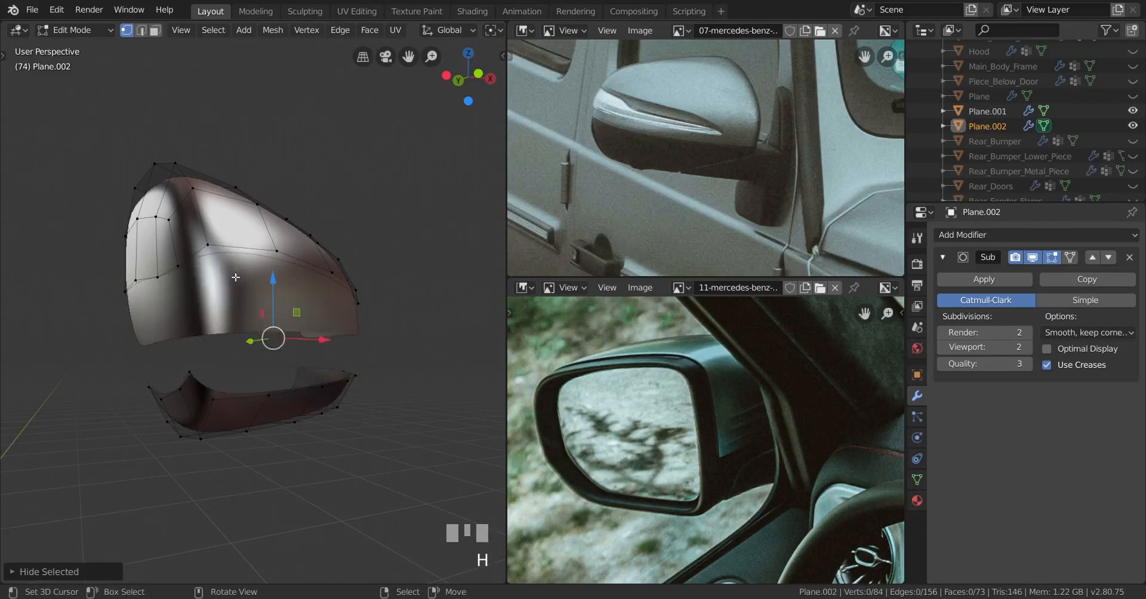
middle_click_drag(286, 276, 253, 310)
key("Tab")
Duplicate the full shell Plane.002 in place and move the copy to a new collection named Back Up
scroll(1051, 144, "up", 10)
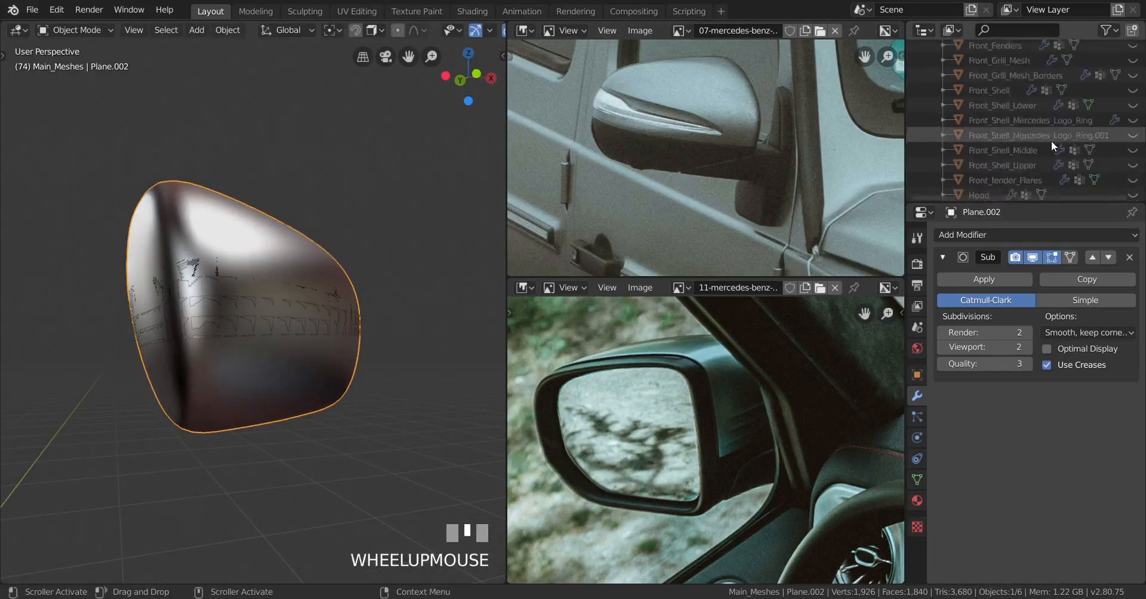
scroll(1039, 150, "down", 4)
scroll(1038, 145, "down", 3)
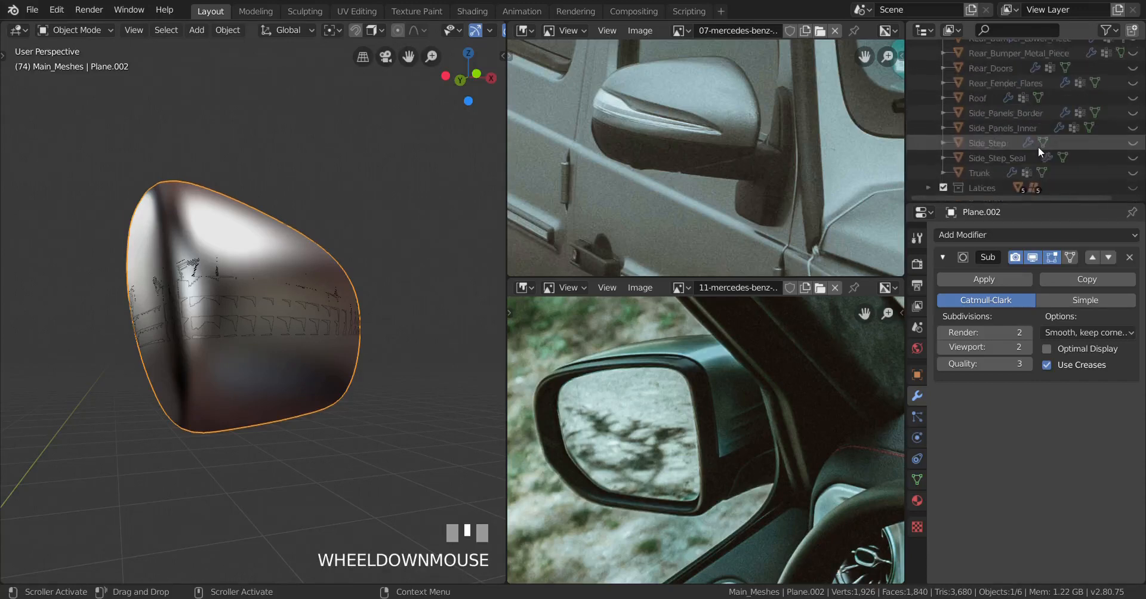
scroll(1036, 148, "up", 10)
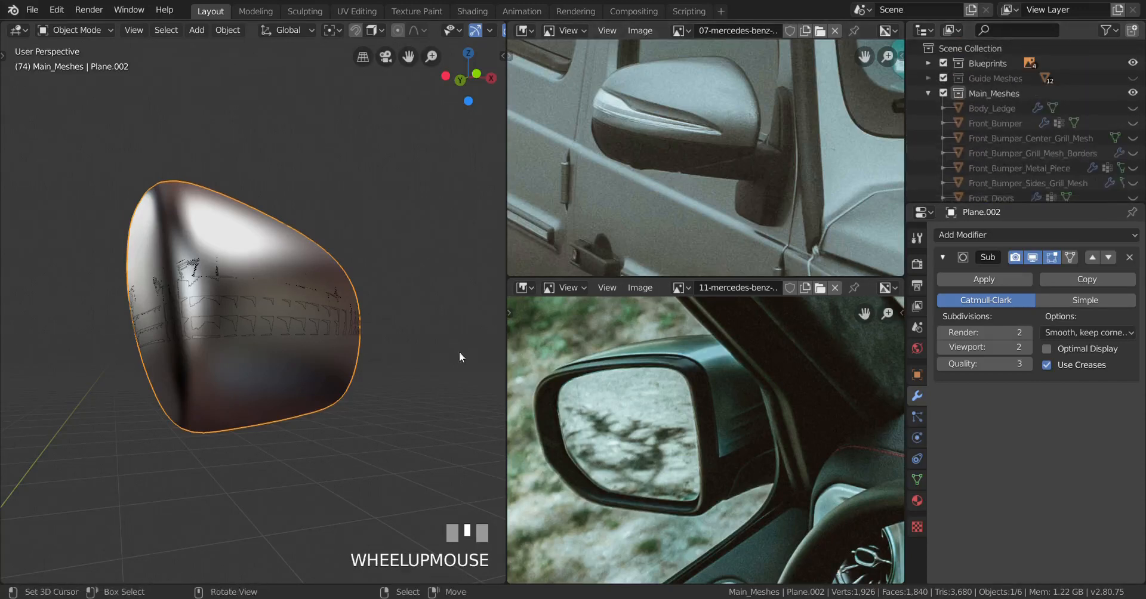
middle_click_drag(310, 340, 281, 339)
key("shift+d")
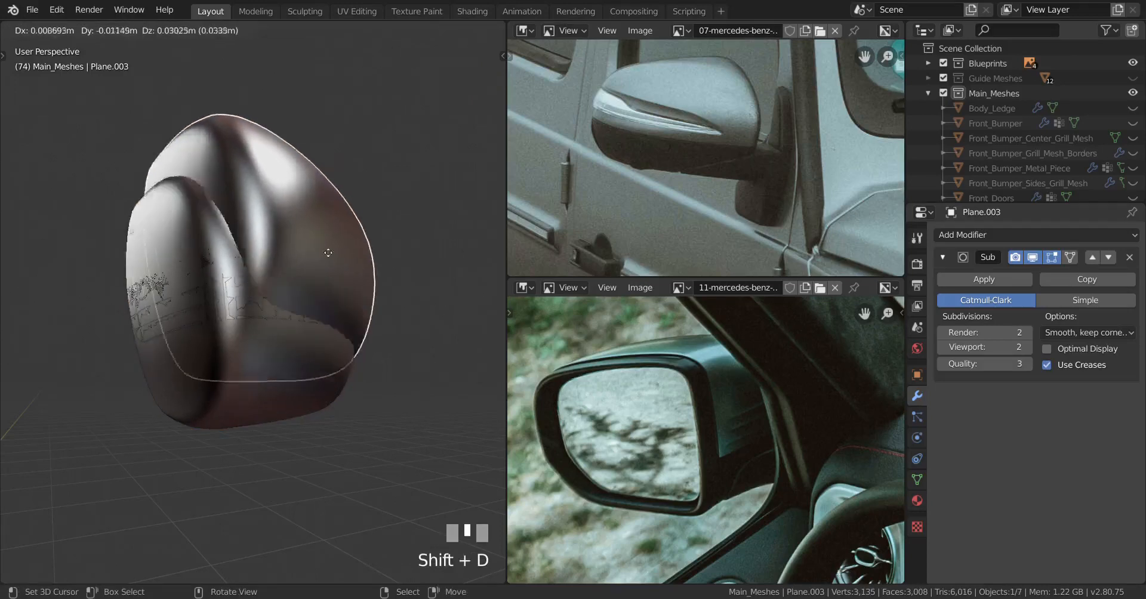
right_click(311, 196)
key("m")
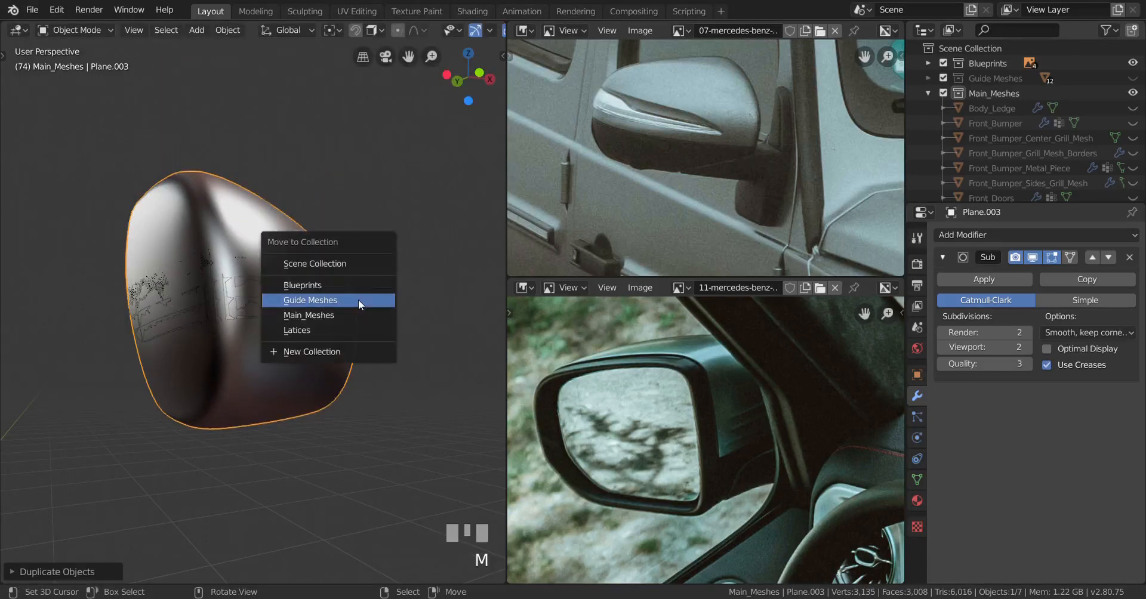
left_click(320, 351)
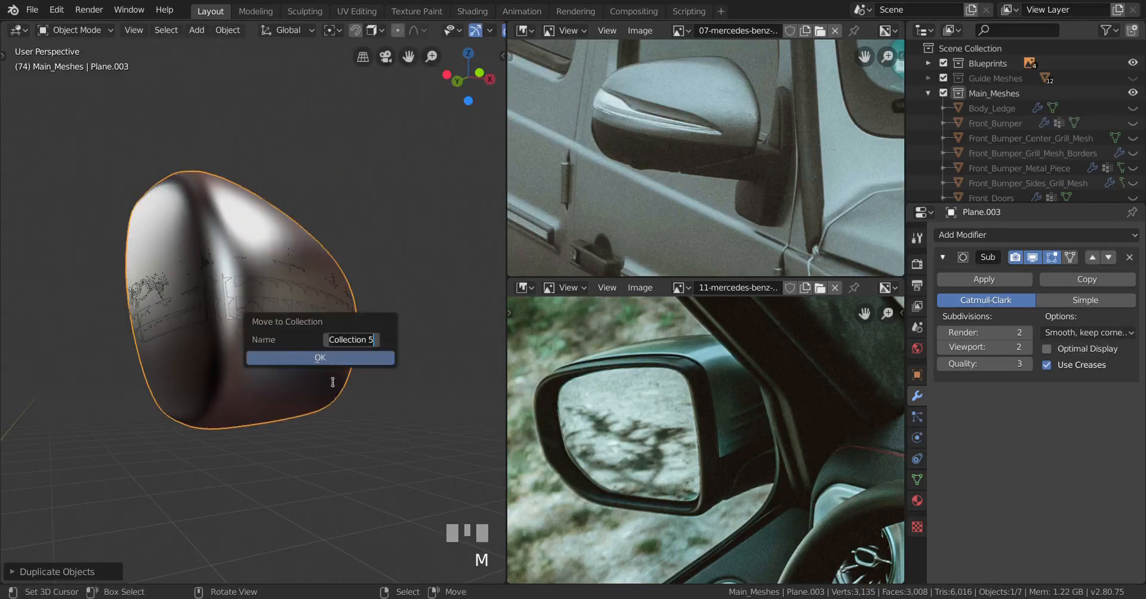
type("Back")
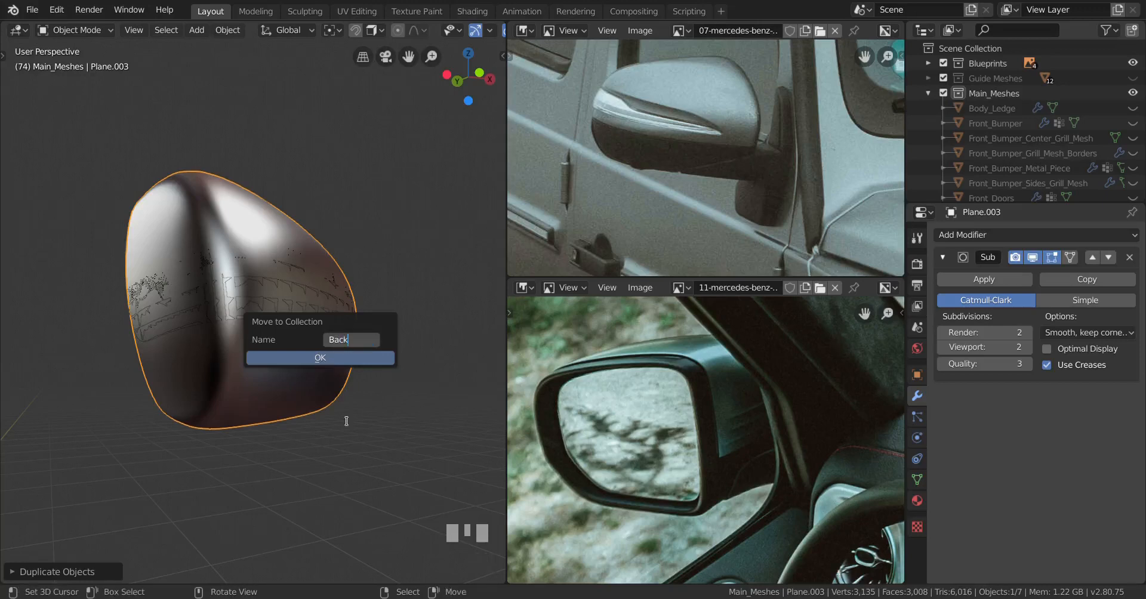
type(" Up")
key("Return")
left_click(360, 359)
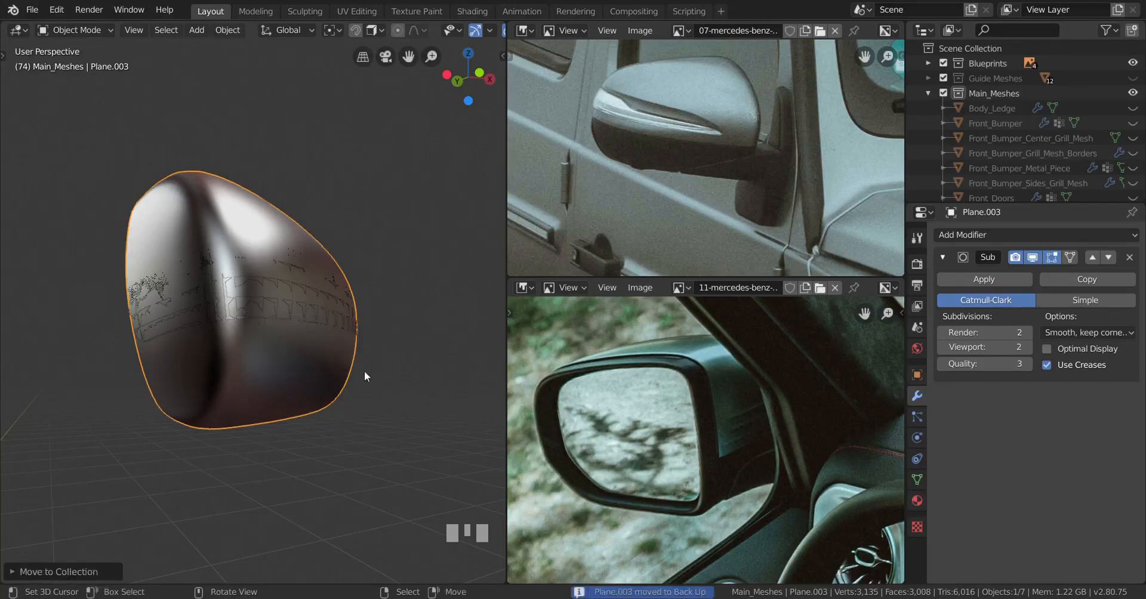
Collapse the Back Up collection in the outliner and hide it from the viewport
scroll(1075, 123, "down", 10)
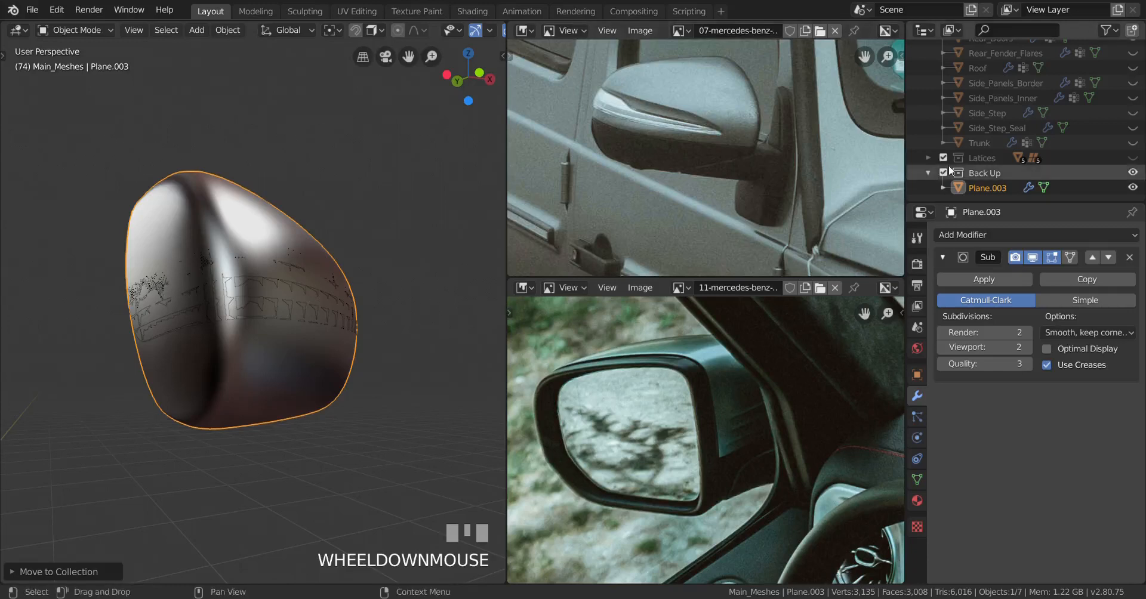
left_click(923, 173)
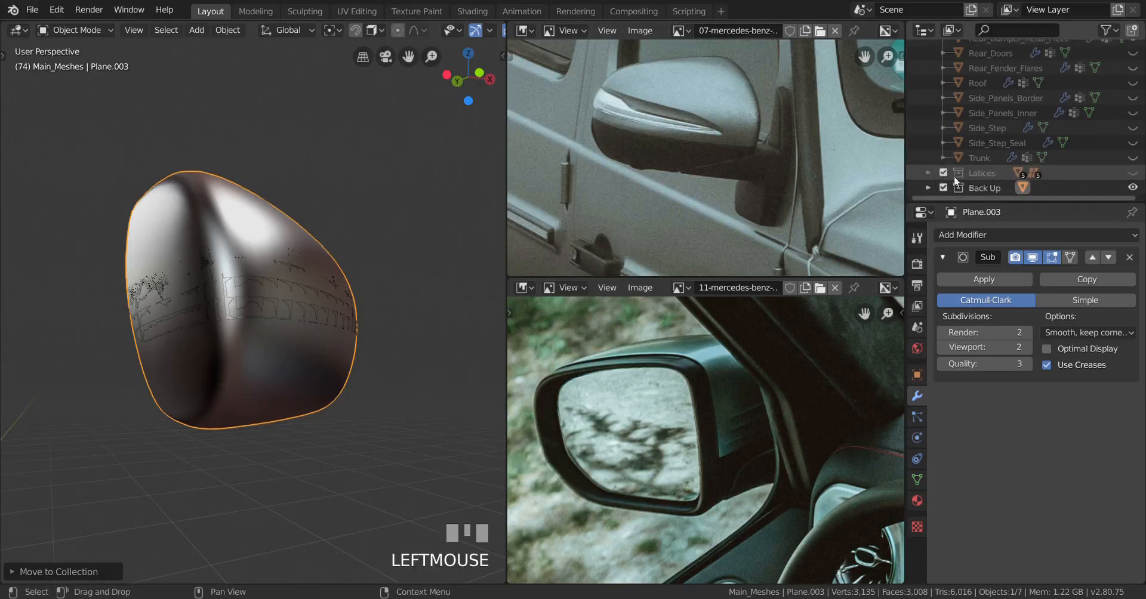
left_click(1132, 189)
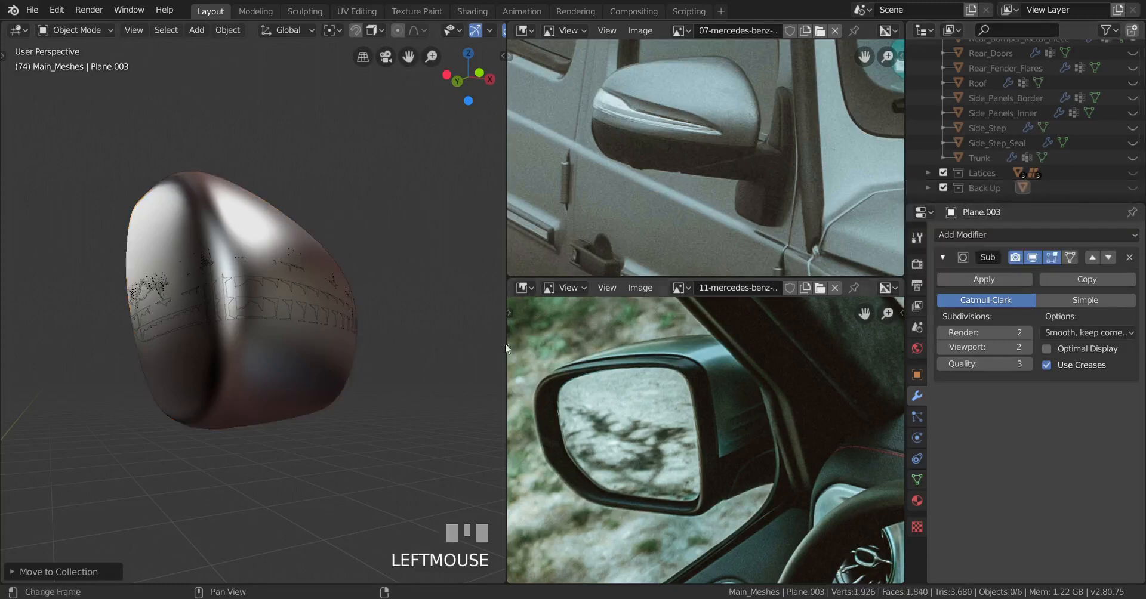
middle_click(327, 375)
Delete the upper section of Plane.002 above the hidden middle loop, reveal the hidden geometry and return to Object Mode
right_click(265, 362)
middle_click_drag(265, 362, 291, 351)
key("Tab")
key("h")
right_click(283, 252)
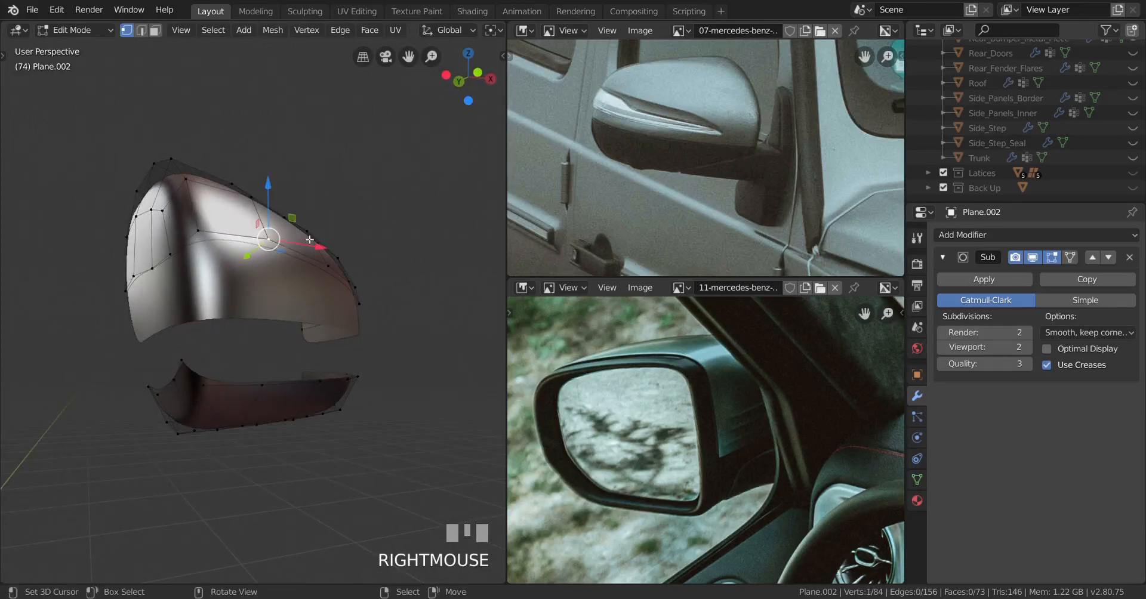
key("l")
key("x")
left_click(413, 214)
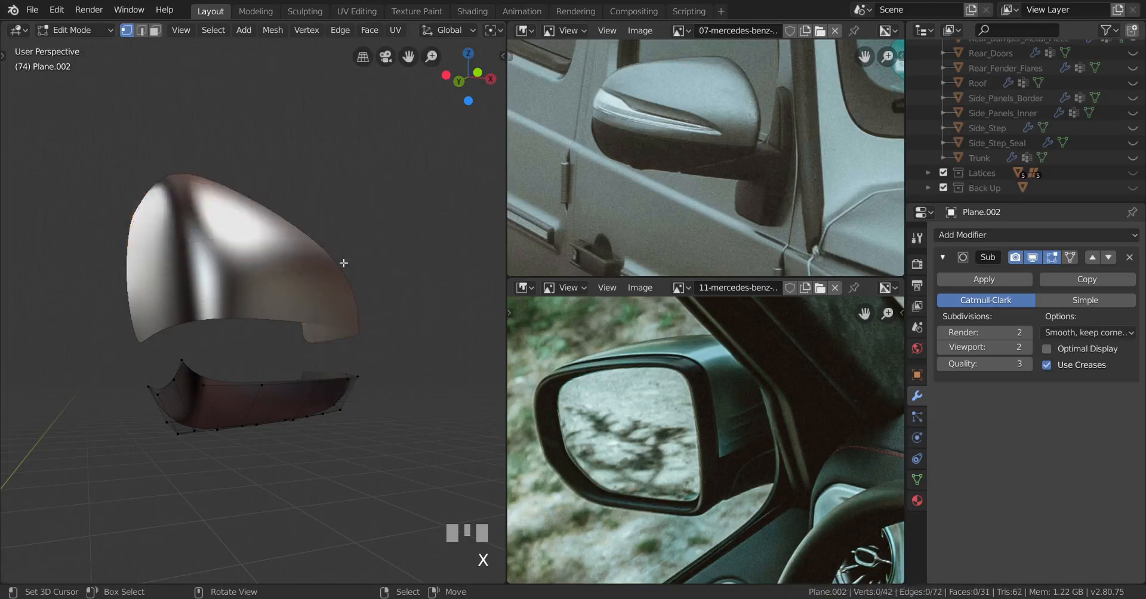
mouse_move(341, 259)
middle_mouse_down()
mouse_move(373, 259)
mouse_move(358, 256)
middle_mouse_up()
key("alt+h")
middle_click_drag(256, 298, 268, 325)
key("Tab")
Add a Shrinkwrap modifier to the lower shell piece, Plane.002, with Side_Mirrors_Guide as its target
key("a")
right_click(221, 327)
left_click(985, 234)
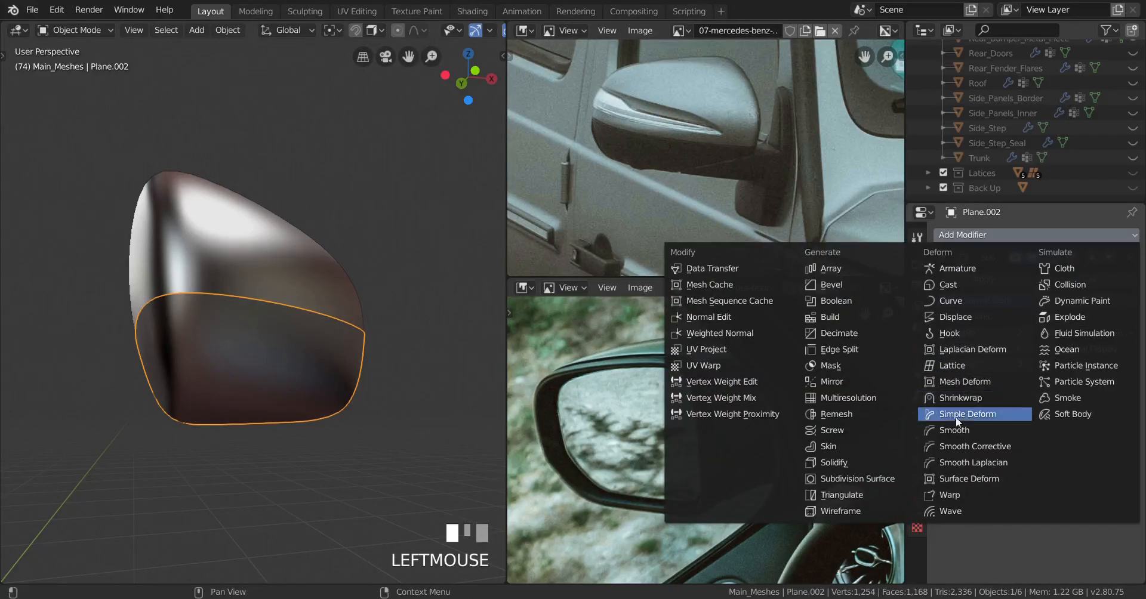
left_click(954, 297)
left_click(1005, 457)
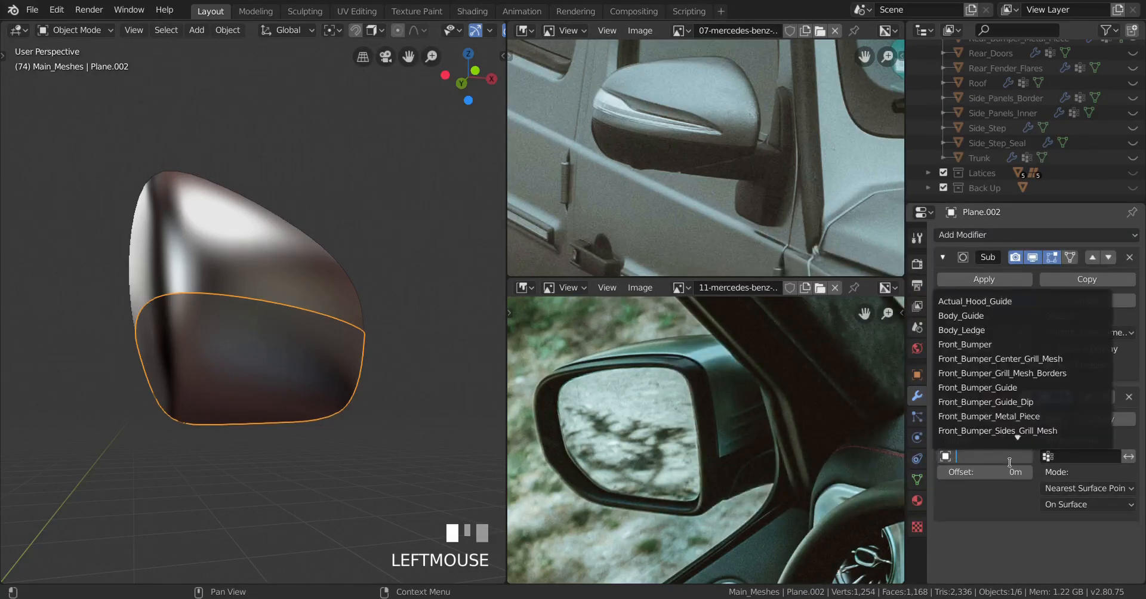
type("side")
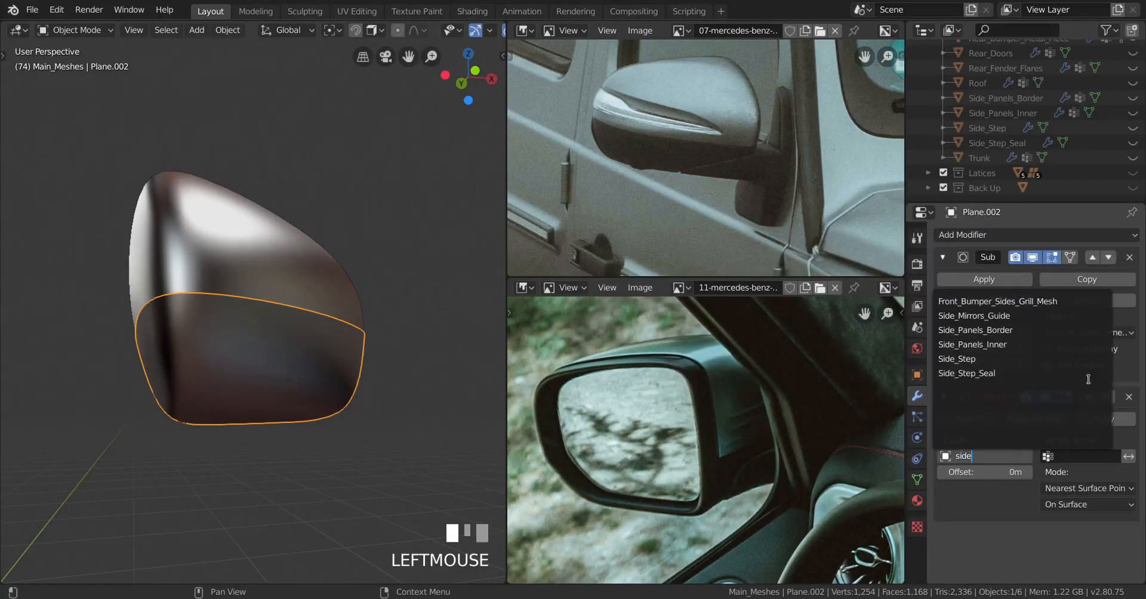
left_click(991, 316)
mouse_move(275, 388)
middle_mouse_down()
mouse_move(319, 388)
mouse_move(226, 390)
mouse_move(236, 400)
mouse_move(223, 400)
mouse_move(280, 380)
middle_mouse_up()
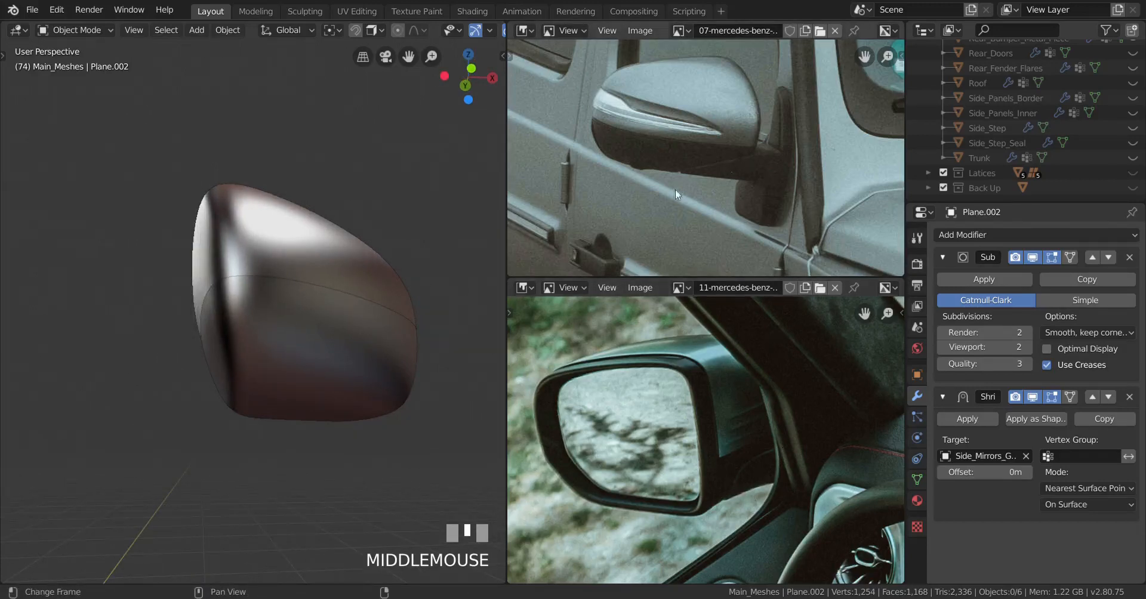
Enter Edit Mode on the lower shell and add an edge loop near its open rim, slid about 0.32 with even spacing on
mouse_move(286, 364)
middle_mouse_down()
mouse_move(264, 375)
mouse_move(301, 404)
mouse_move(278, 375)
middle_mouse_up()
key("Tab")
scroll(301, 404, "up", 3)
scroll(270, 369, "down", 3)
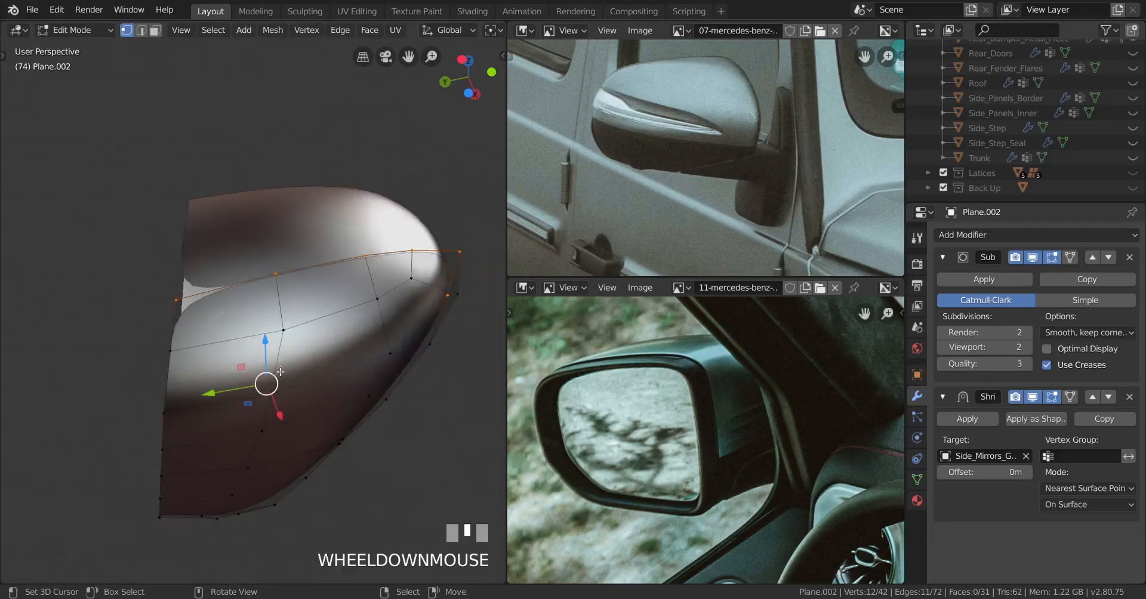
middle_click_drag(294, 366, 290, 363)
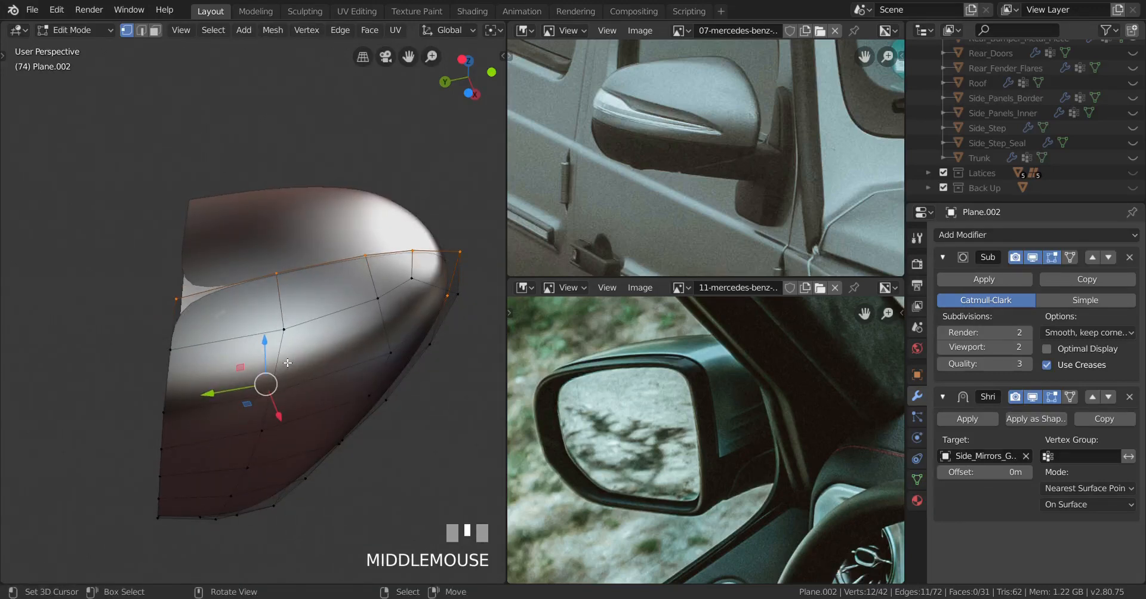
key("k")
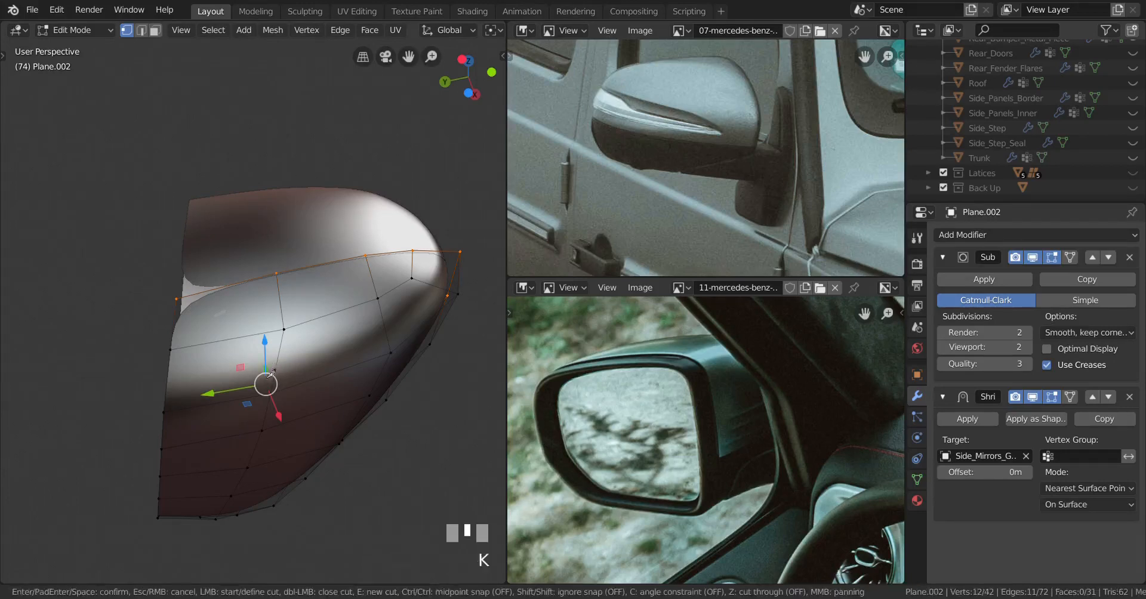
right_click(197, 408)
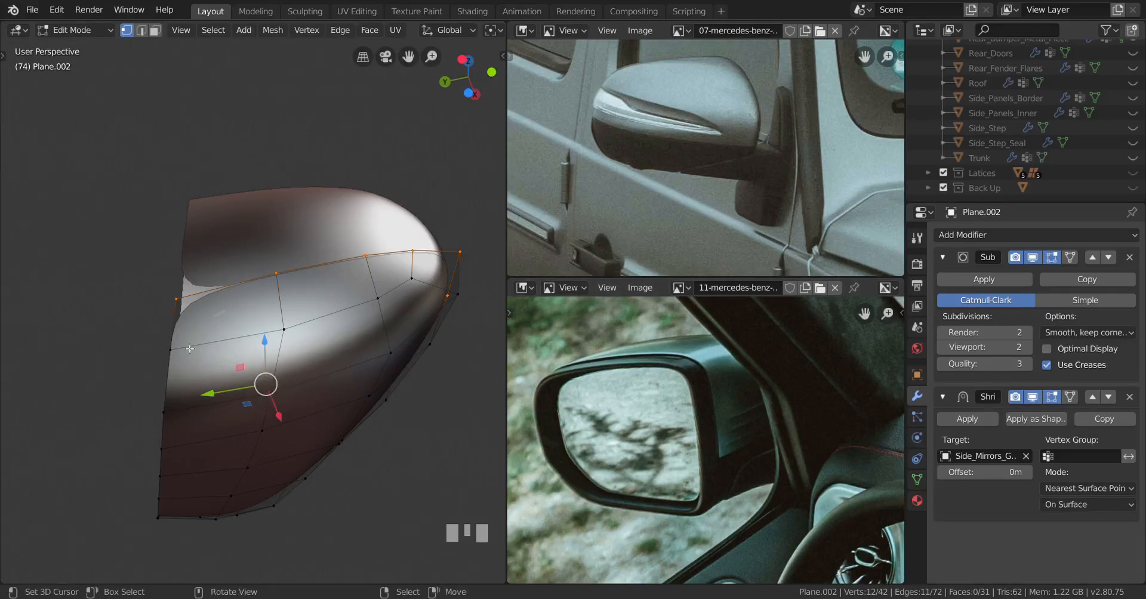
key("ctrl+r")
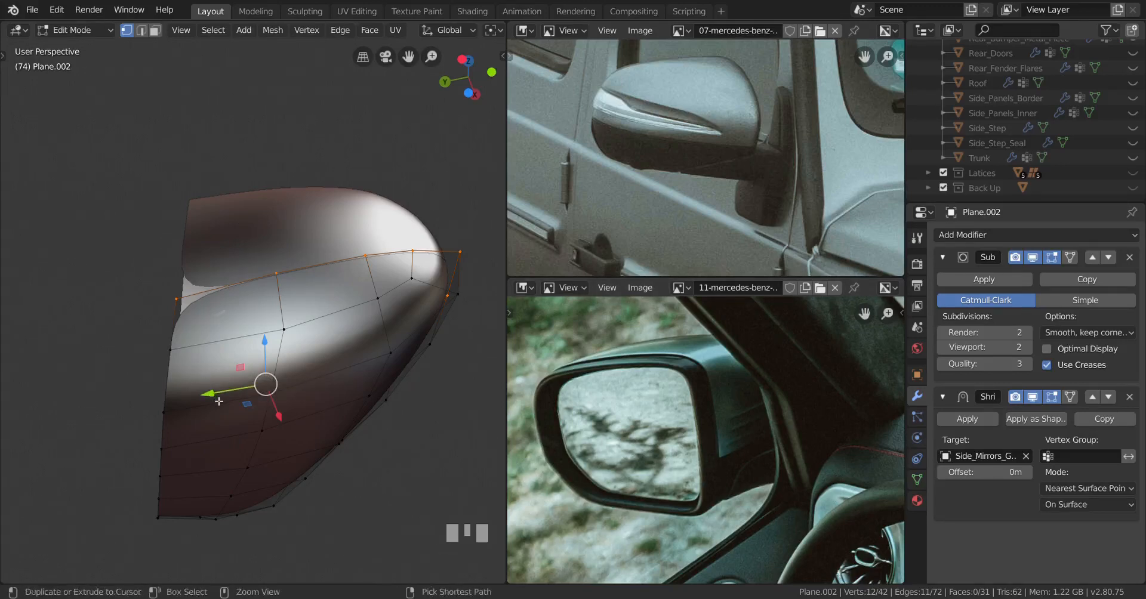
left_click(199, 385)
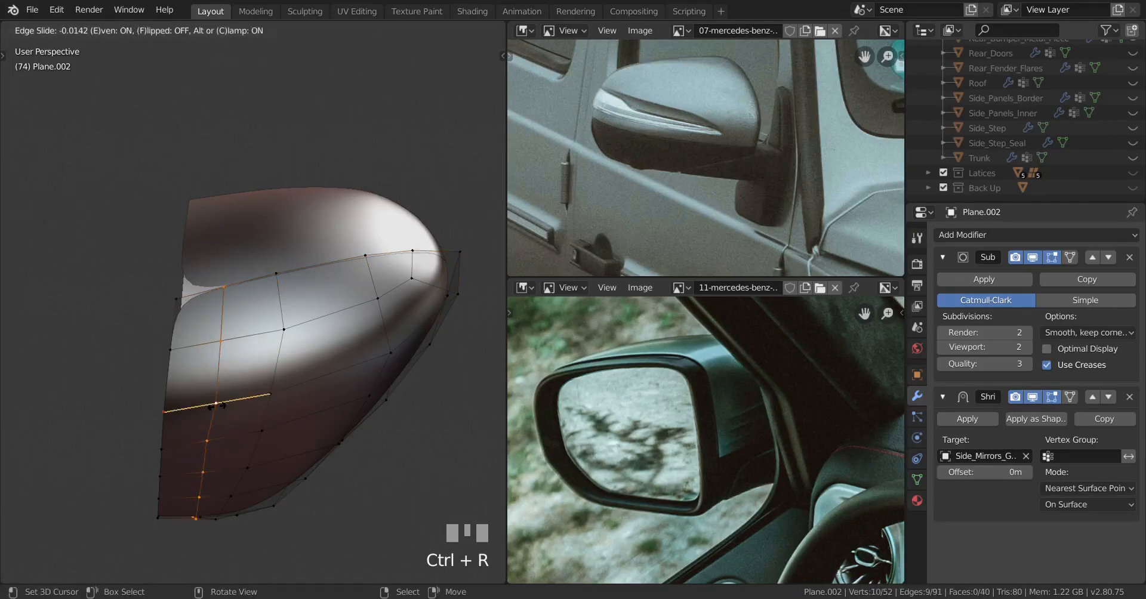
key("e")
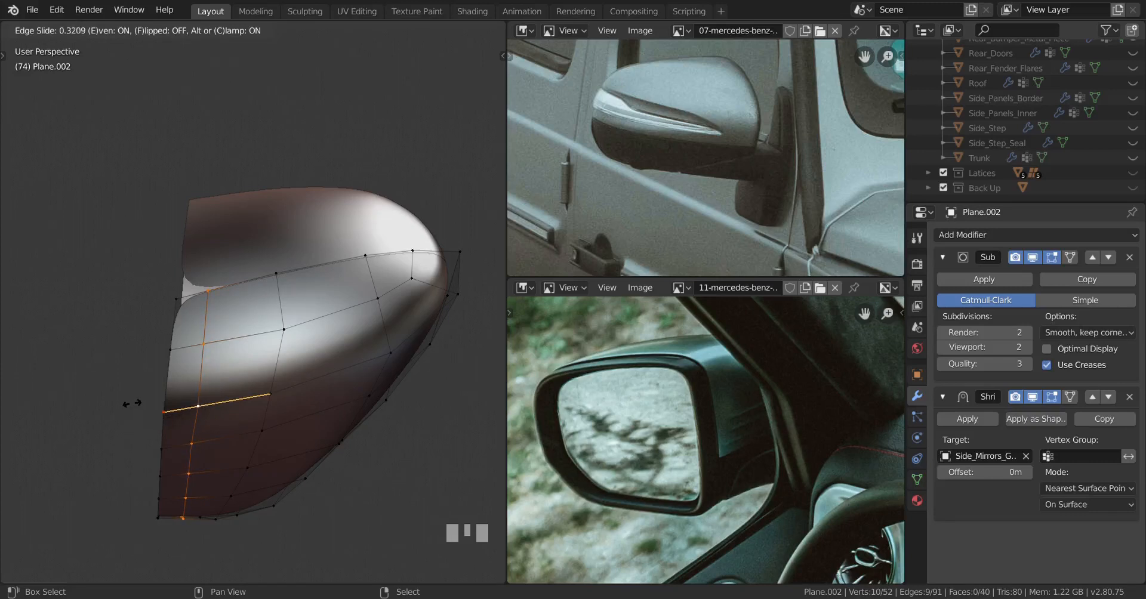
left_click(133, 404, "shift")
Knife-cut the lower shell from the new rim loop up the side wall, around the corner below the top edge and diagonally down the front face
middle_click_drag(266, 366, 252, 366, "shift")
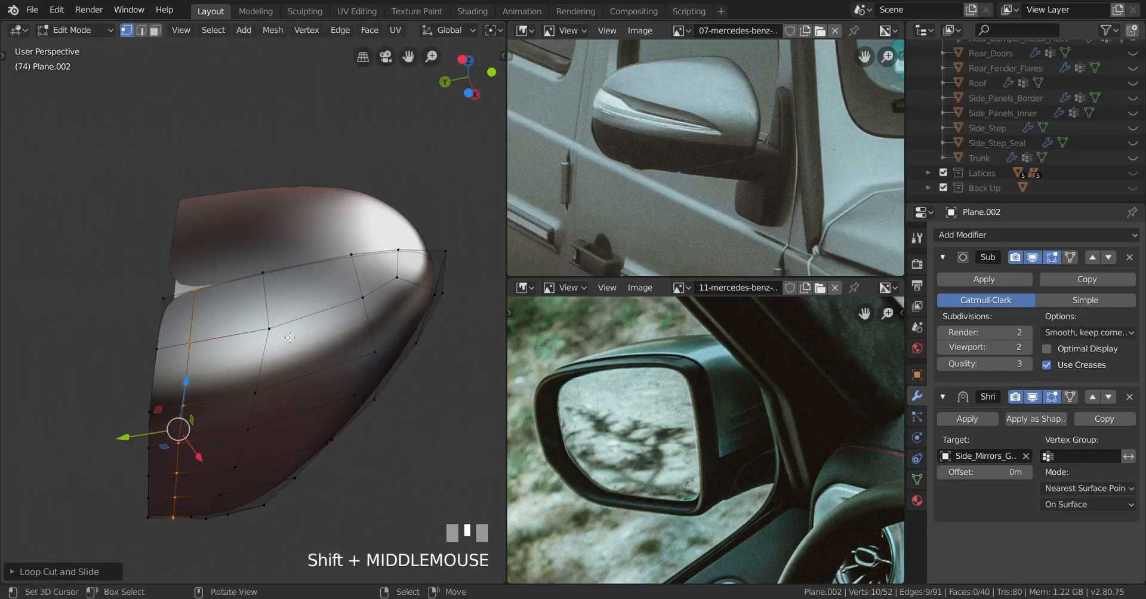
key("k")
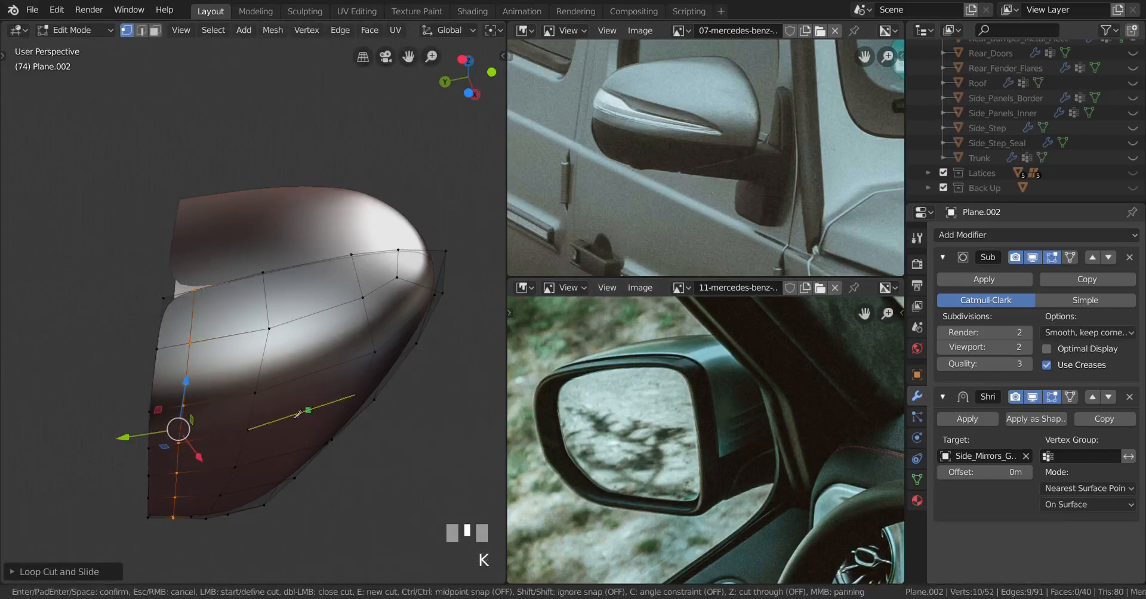
left_click(256, 393)
left_click(201, 403)
left_click(217, 337)
left_click(264, 291)
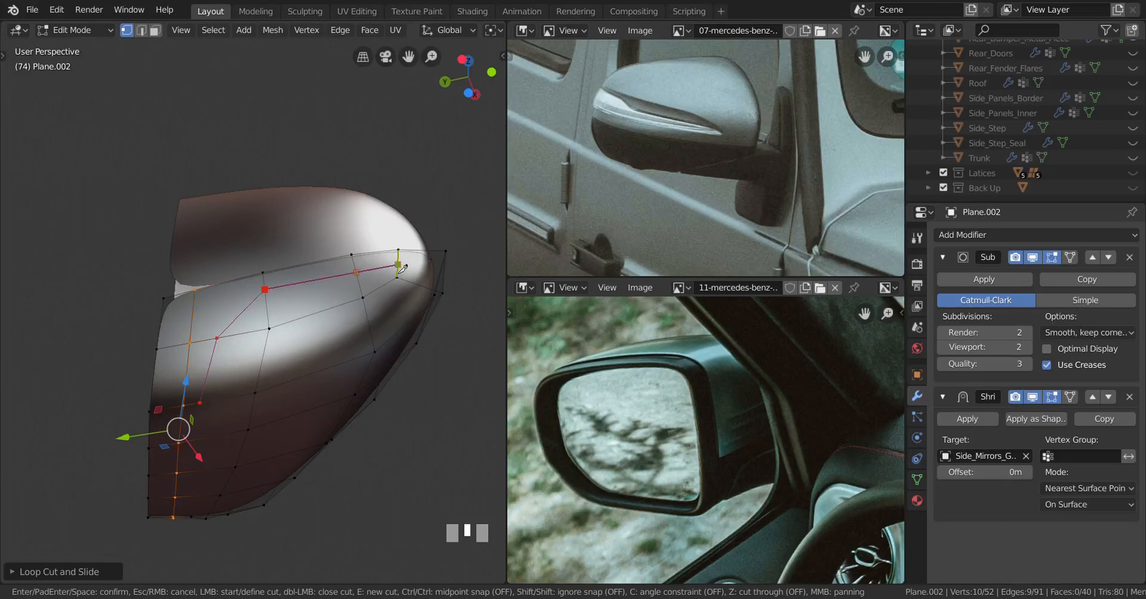
middle_click_drag(405, 267, 643, 183)
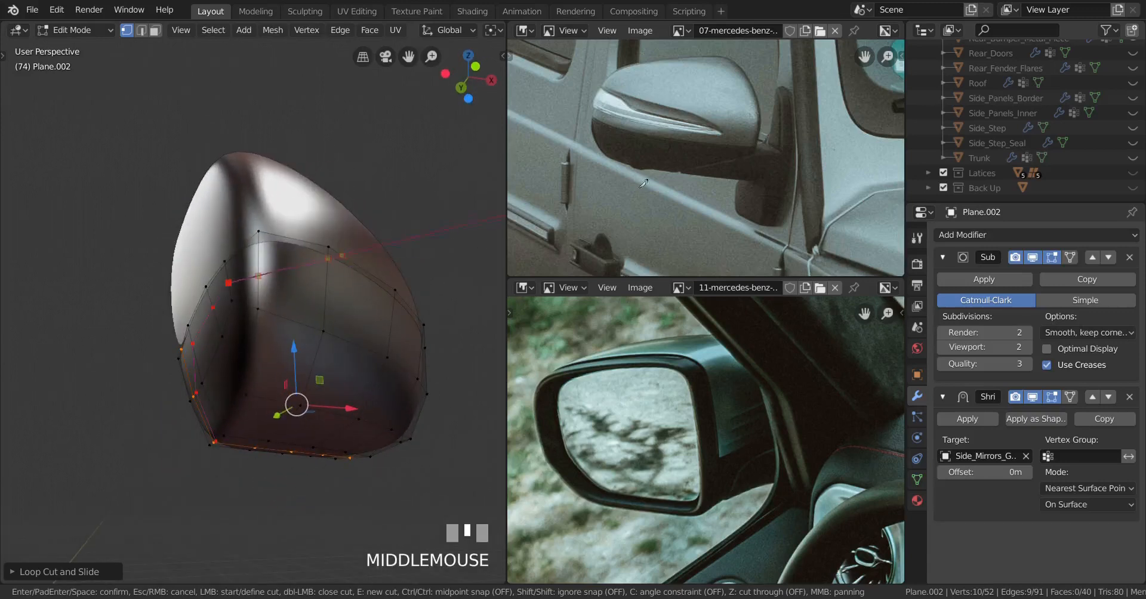
mouse_move(351, 278)
middle_mouse_down()
mouse_move(352, 299)
mouse_move(342, 297)
middle_mouse_up()
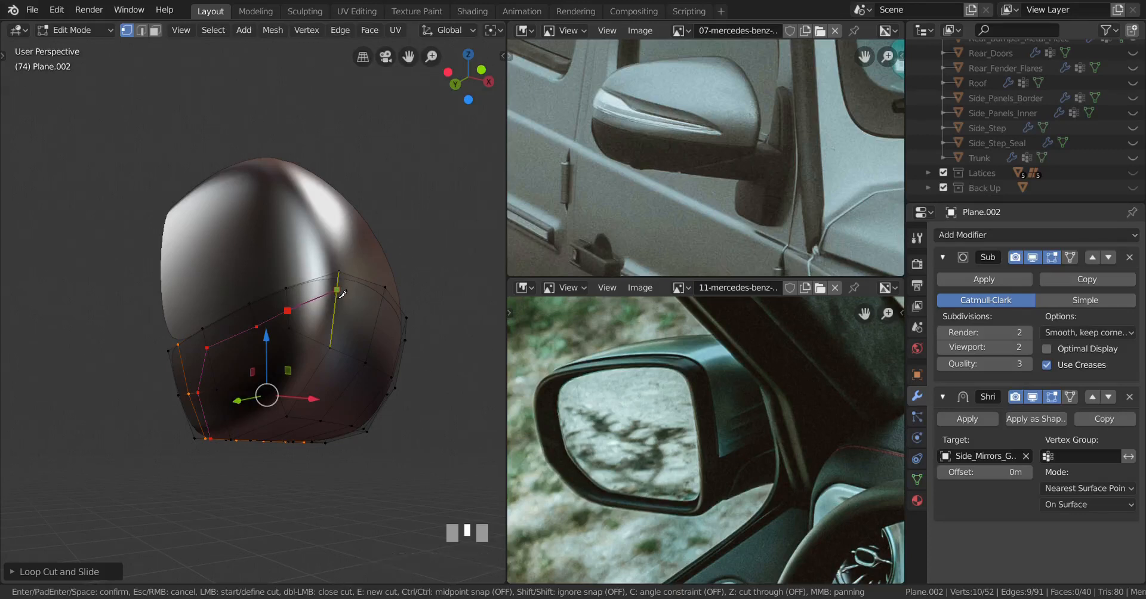
middle_click_drag(341, 294, 241, 305)
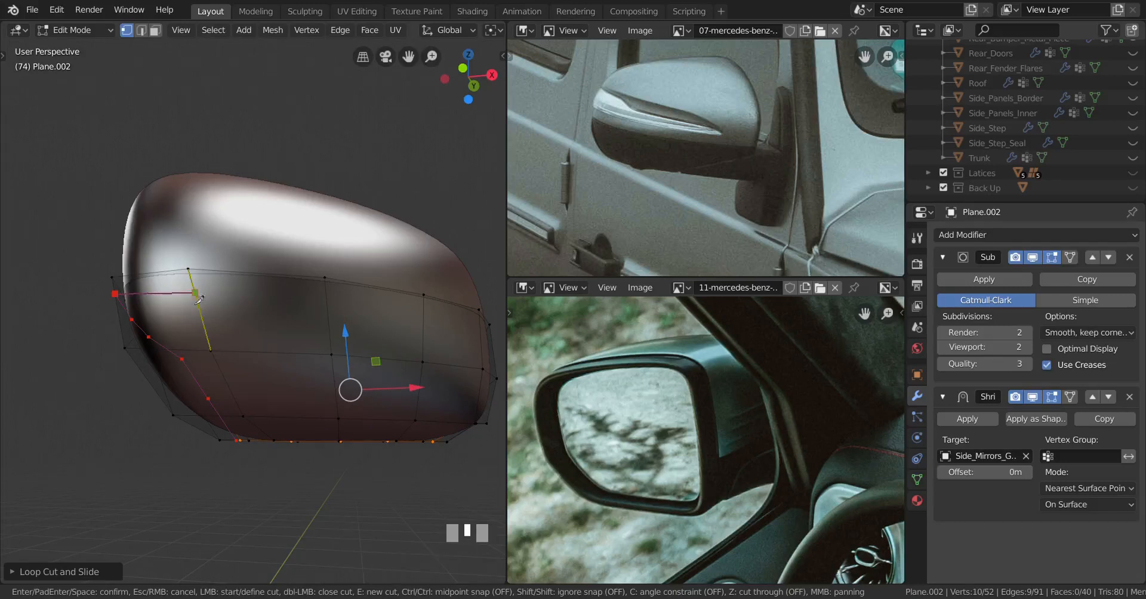
middle_click_drag(200, 299, 254, 330)
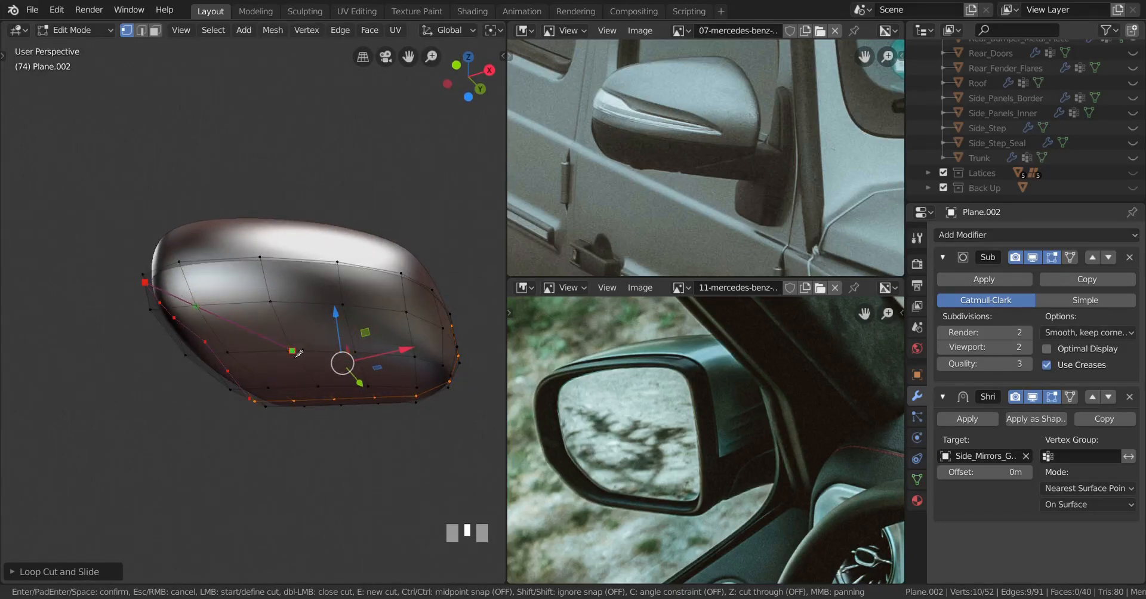
middle_click_drag(298, 354, 328, 369)
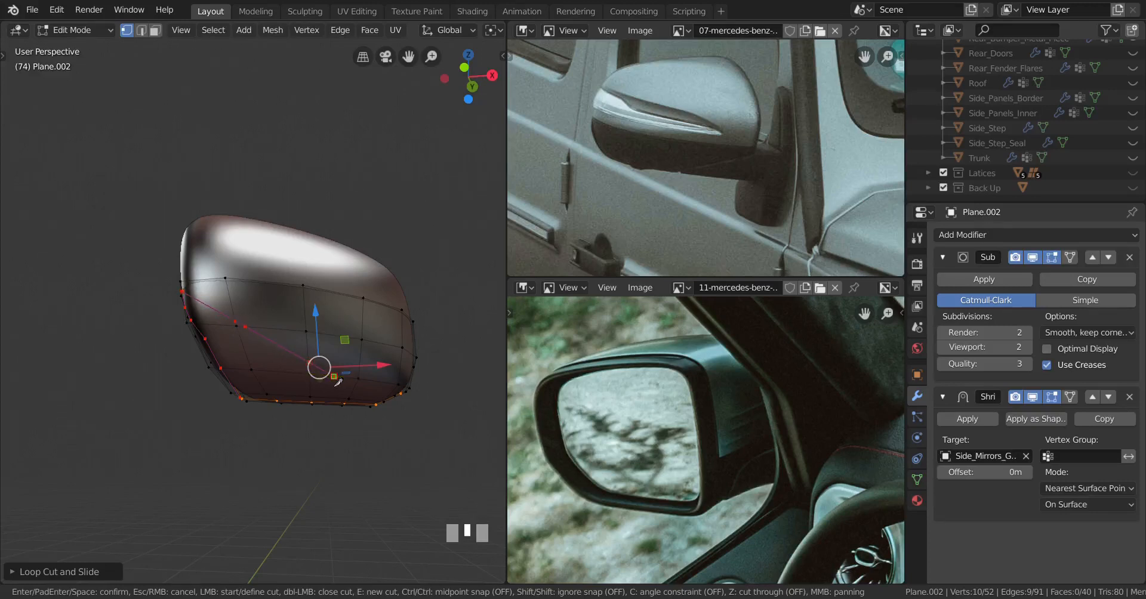
key("Return")
Merge the stray knife-cut vertices at the front end of the cut into the neighbouring grid vertex using At Last
mouse_move(337, 382)
middle_mouse_down()
mouse_move(259, 366)
mouse_move(238, 391)
mouse_move(244, 359)
mouse_move(331, 379)
middle_mouse_up()
right_click(351, 359)
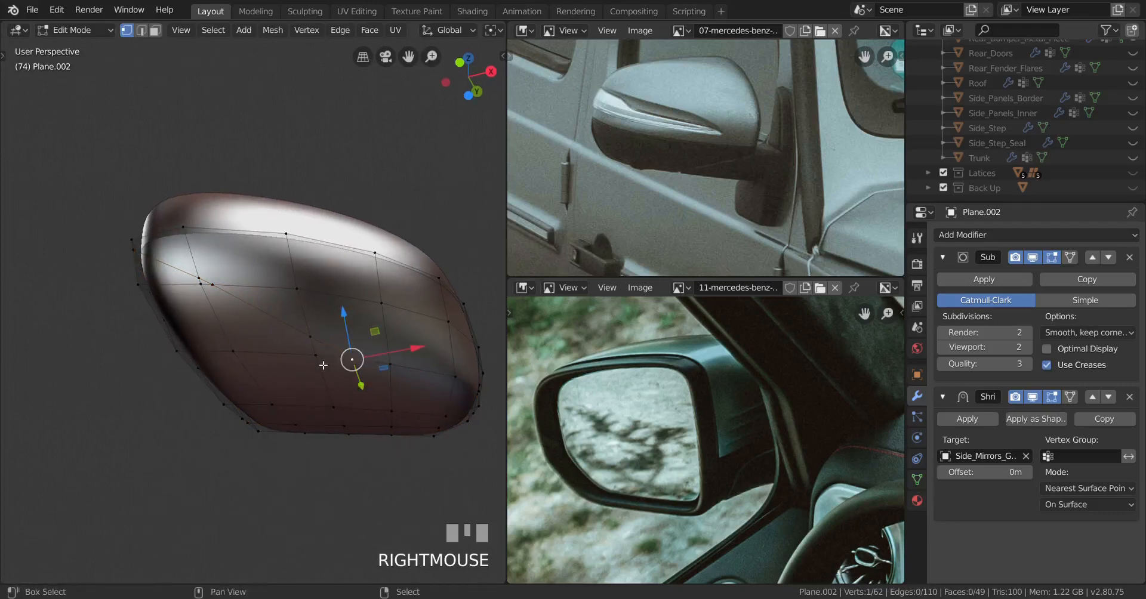
right_click(315, 356, "shift")
key("alt+m")
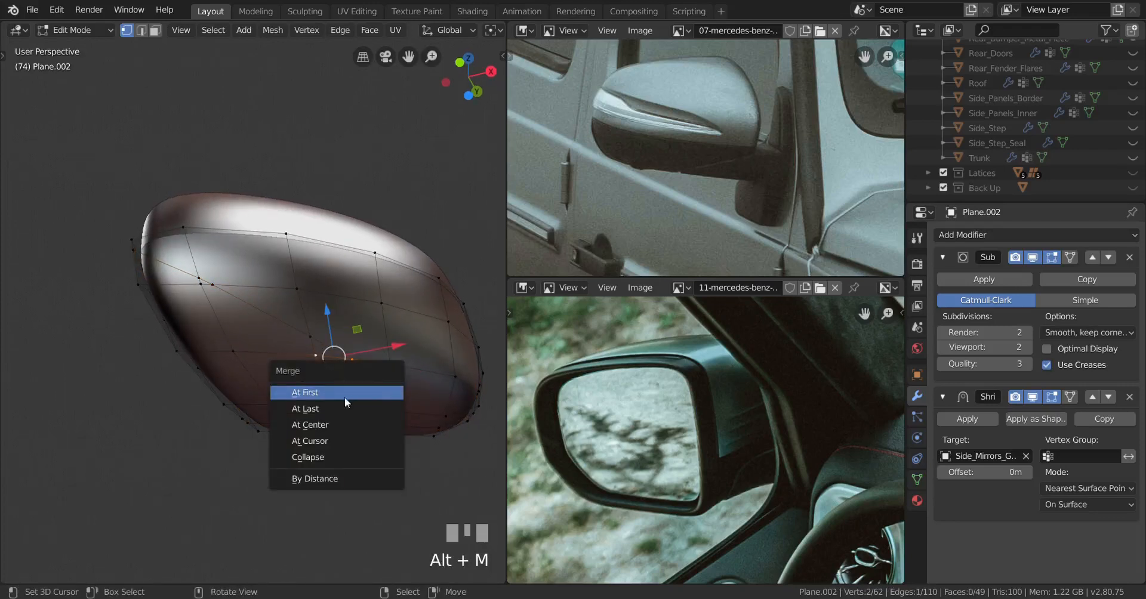
left_click(316, 407)
right_click(310, 336)
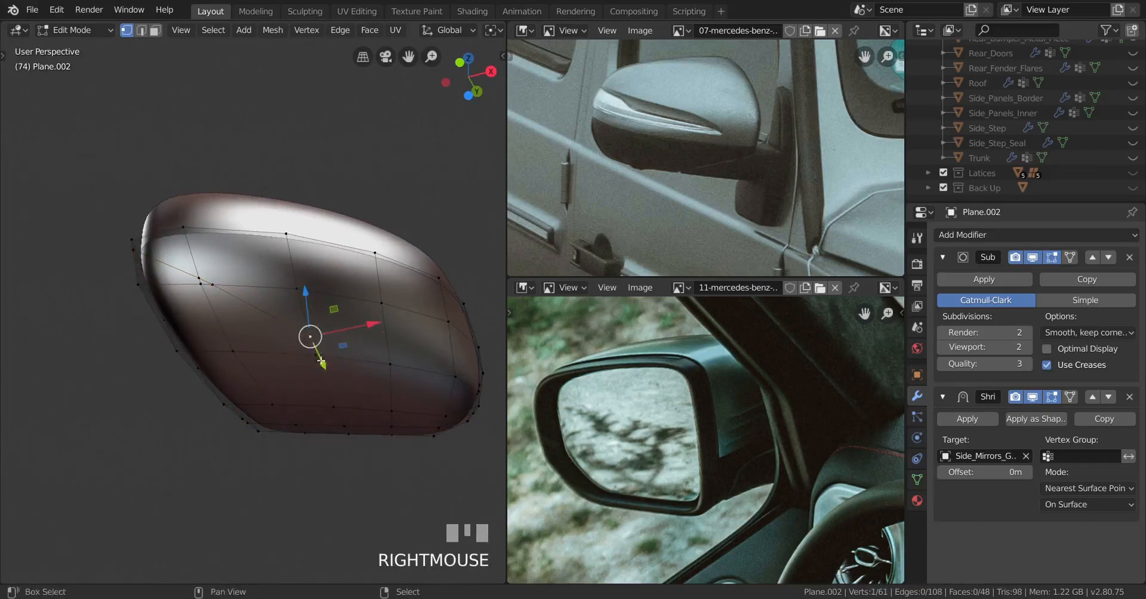
right_click(315, 354, "shift")
key("alt+m")
left_click(366, 377)
Merge the three closely spaced vertices near the lower shell's front corner into one
mouse_move(267, 345)
middle_mouse_down()
mouse_move(296, 350)
mouse_move(278, 357)
mouse_move(263, 344)
middle_mouse_up()
right_click(233, 305)
right_click(222, 298, "shift")
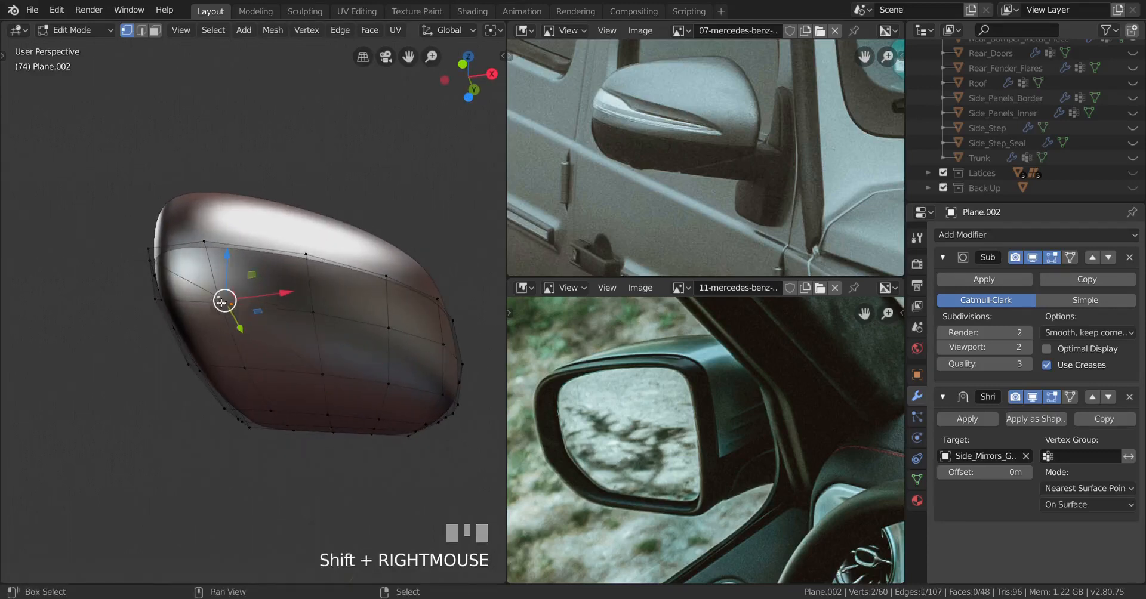
right_click(219, 296, "shift")
key("alt+m")
left_click(242, 336)
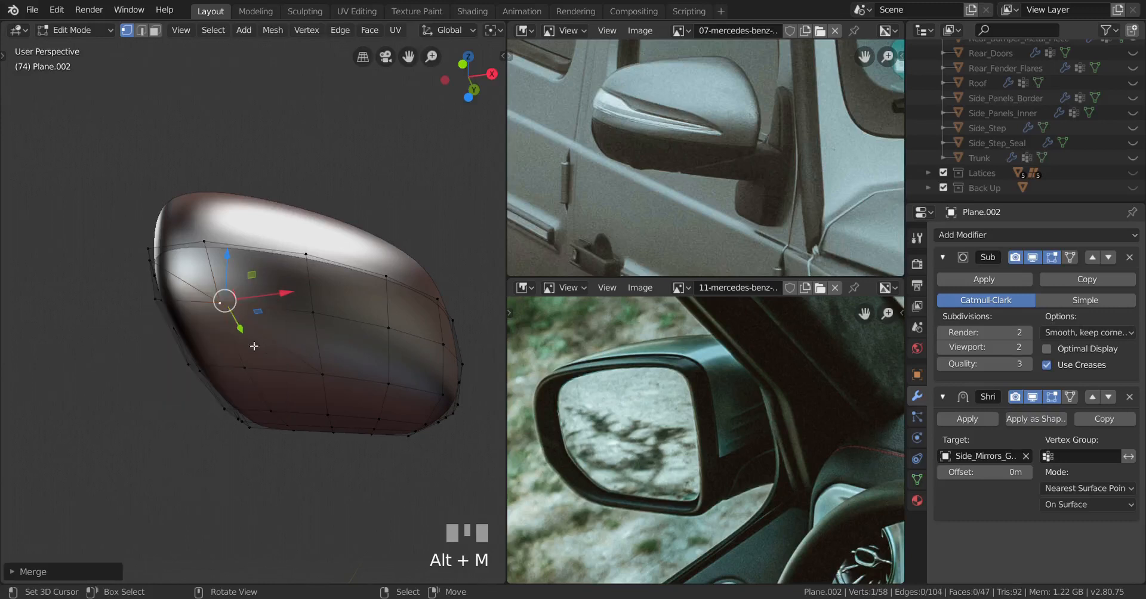
Connect the top-edge vertex of the rim loop to the grid vertex diagonally below it on the side wall
middle_click_drag(242, 335, 261, 356)
scroll(274, 371, "down", 2)
scroll(302, 358, "up", 3)
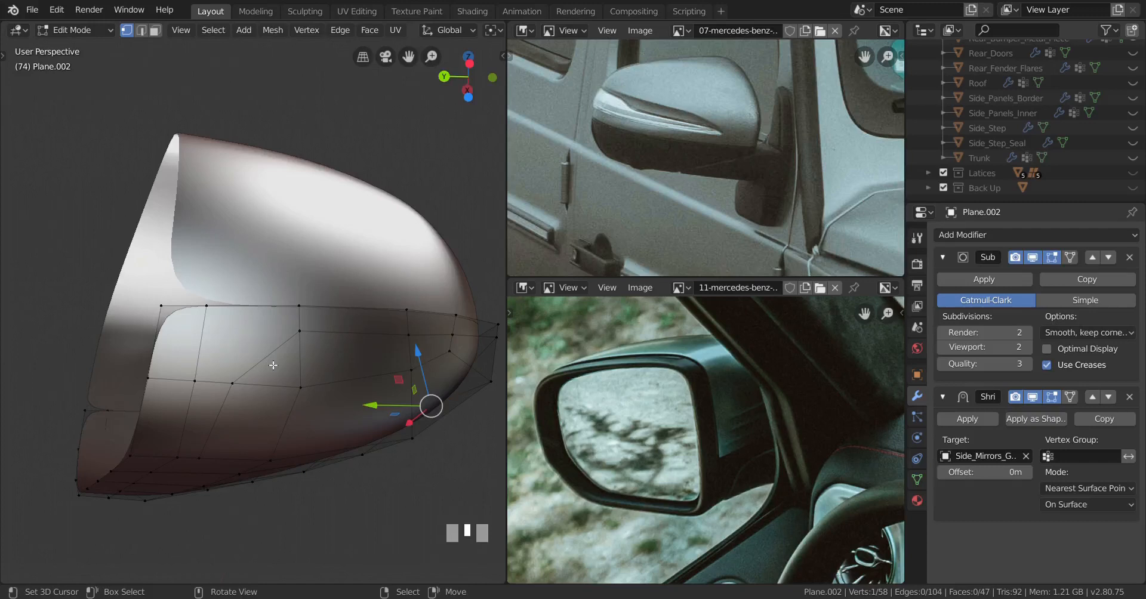
right_click(230, 331)
right_click(320, 395, "shift")
key("j")
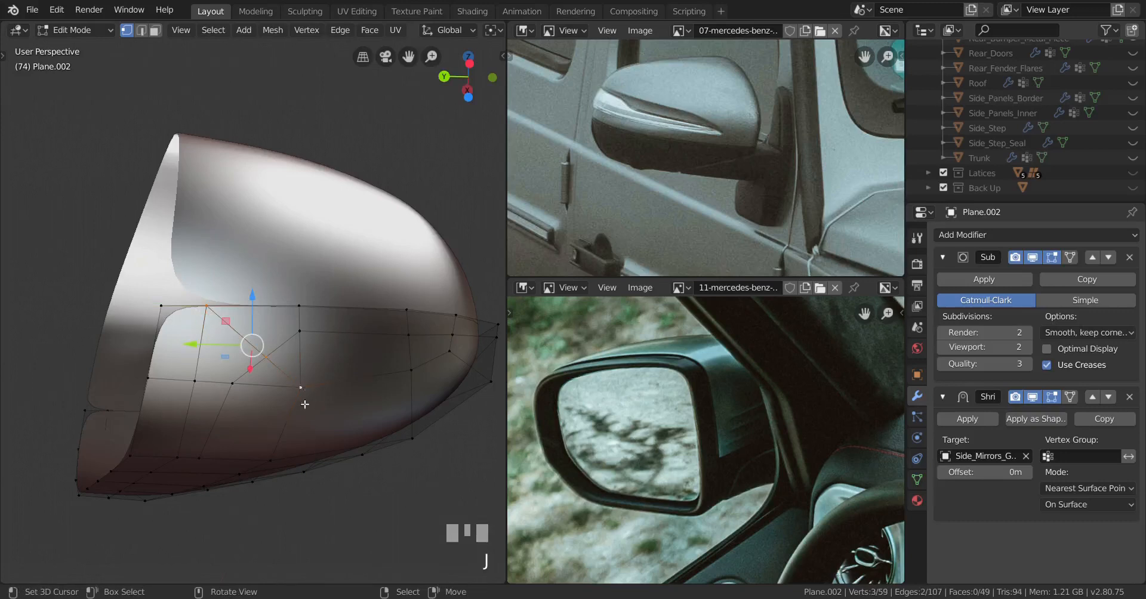
Slide the new vertex at the diagonal crossing along its edge by about 0.17 and check the shape in Object Mode
middle_click_drag(305, 405, 297, 396)
right_click(272, 365)
key("g")
key("g")
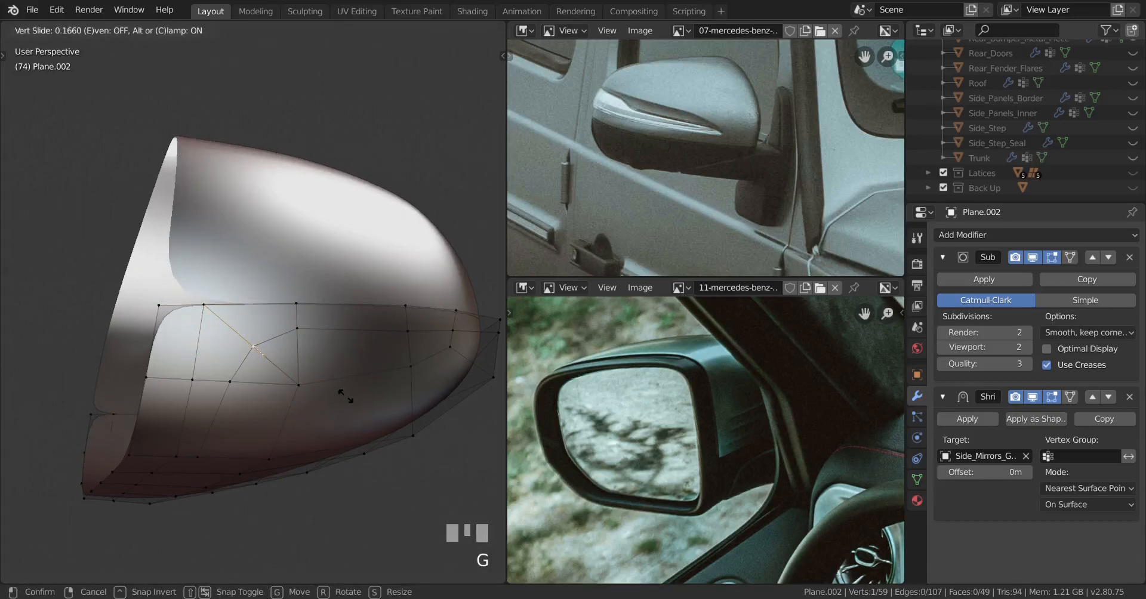
left_click(346, 396)
key("Tab")
key("Tab")
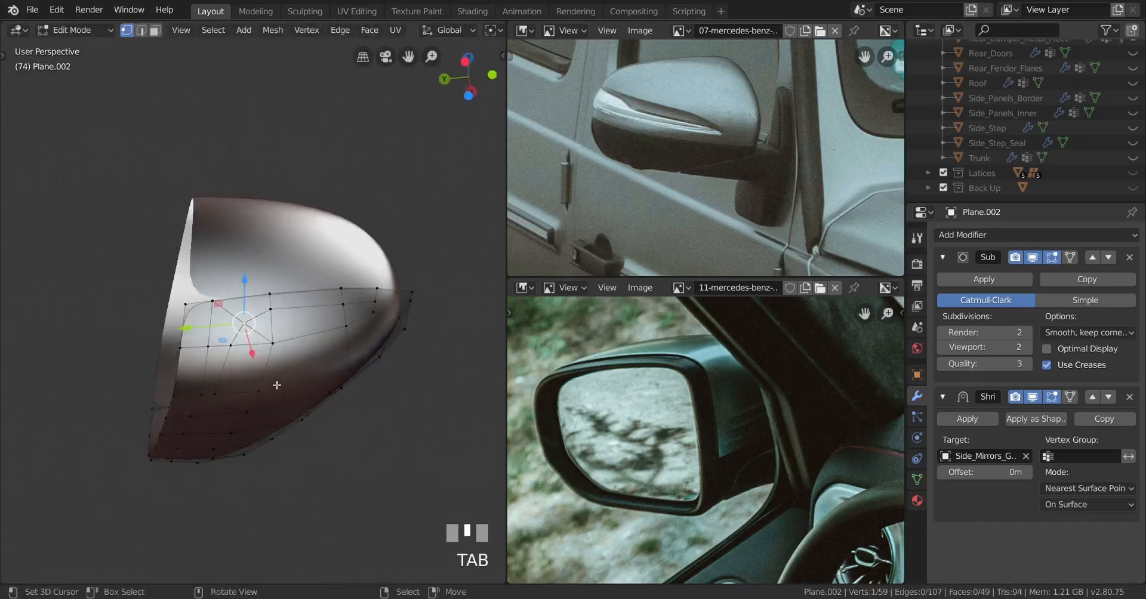
Knife-cut across the two side-wall faces next to the rim loop, starting from the existing vertex near the upper edge
middle_click_drag(276, 384, 308, 350)
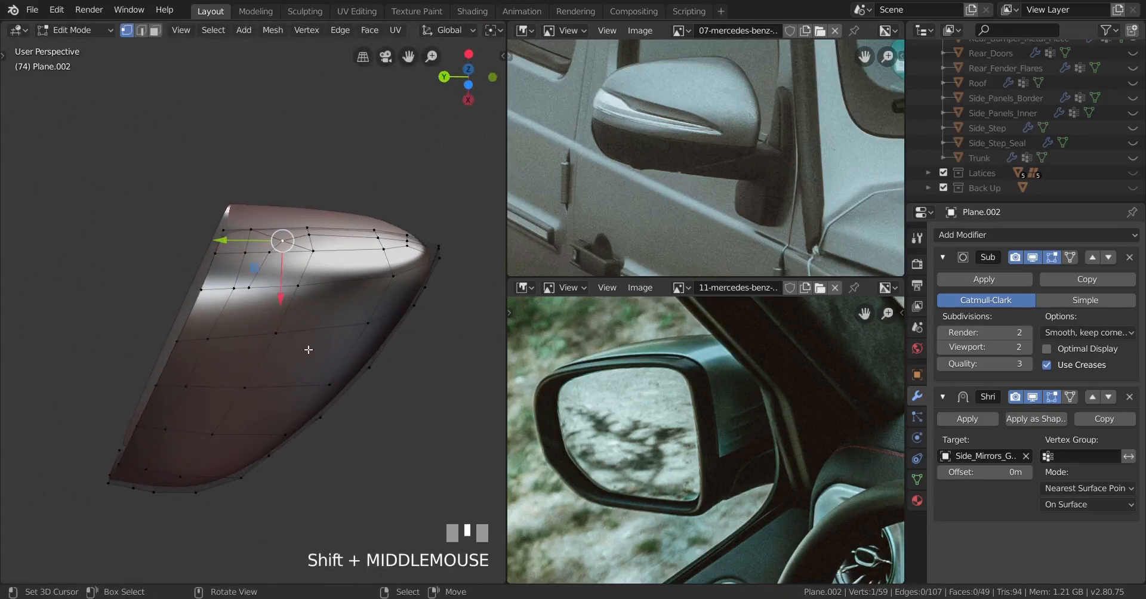
middle_click_drag(290, 347, 233, 358)
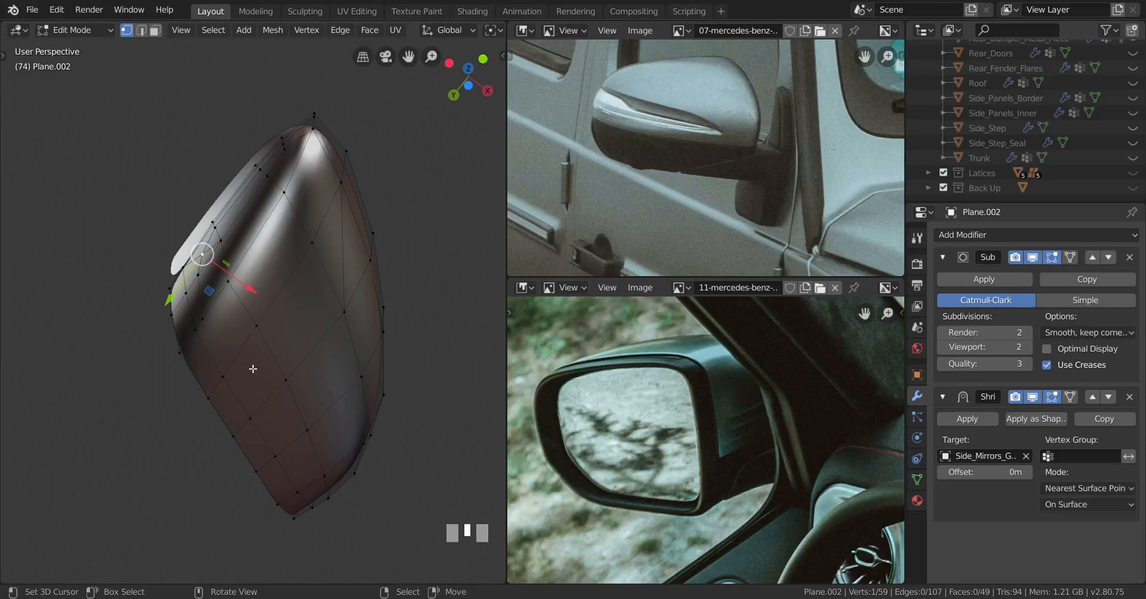
middle_click_drag(253, 369, 317, 398)
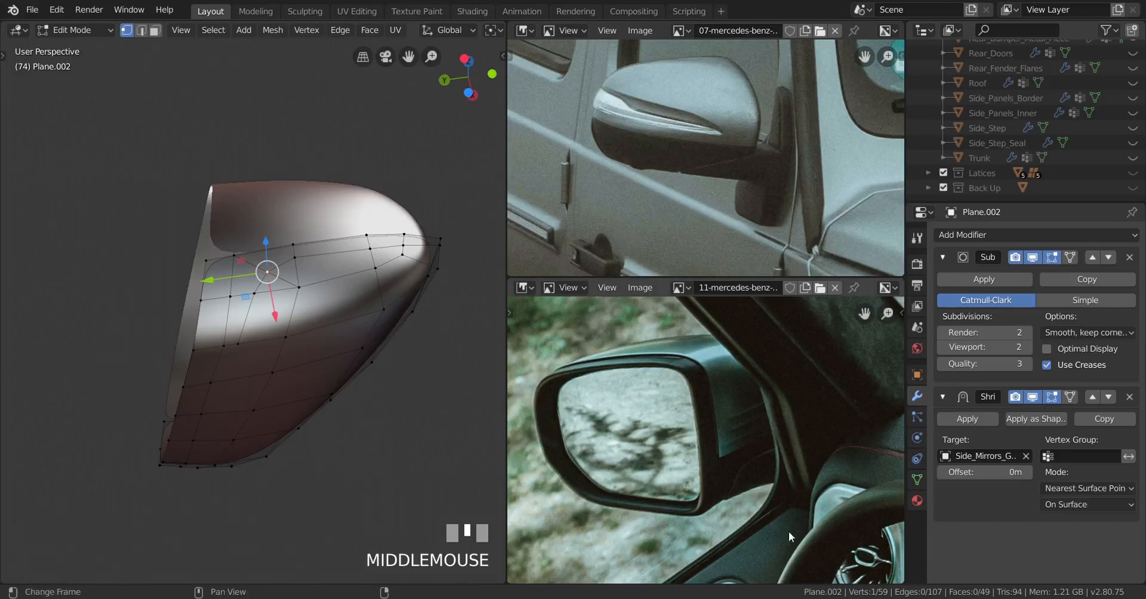
middle_click_drag(418, 394, 435, 329)
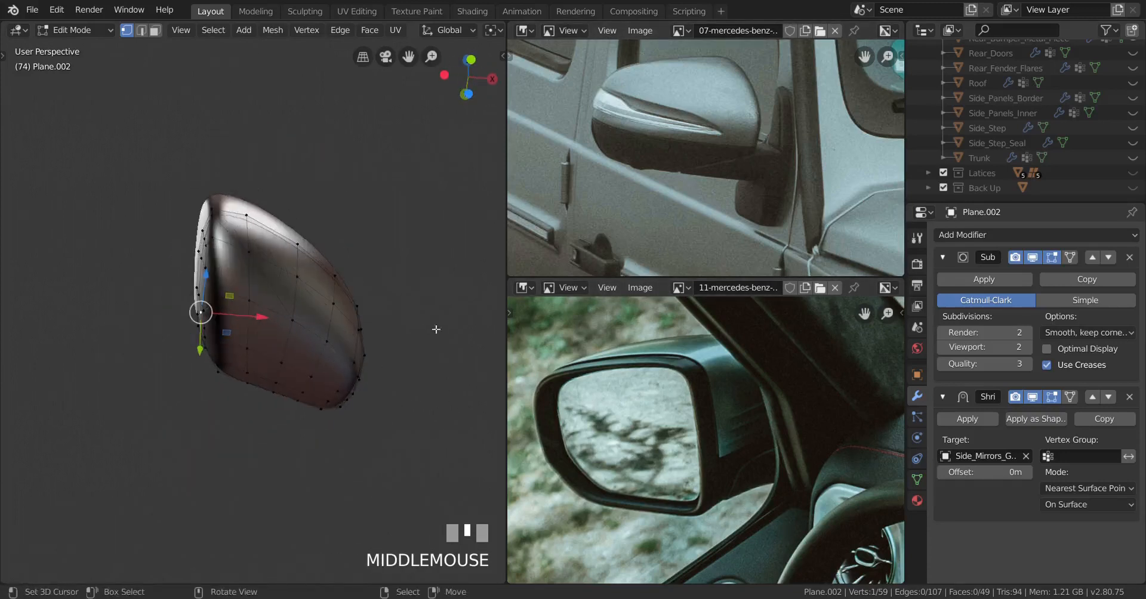
middle_click_drag(282, 373, 306, 353)
scroll(294, 359, "up", 2)
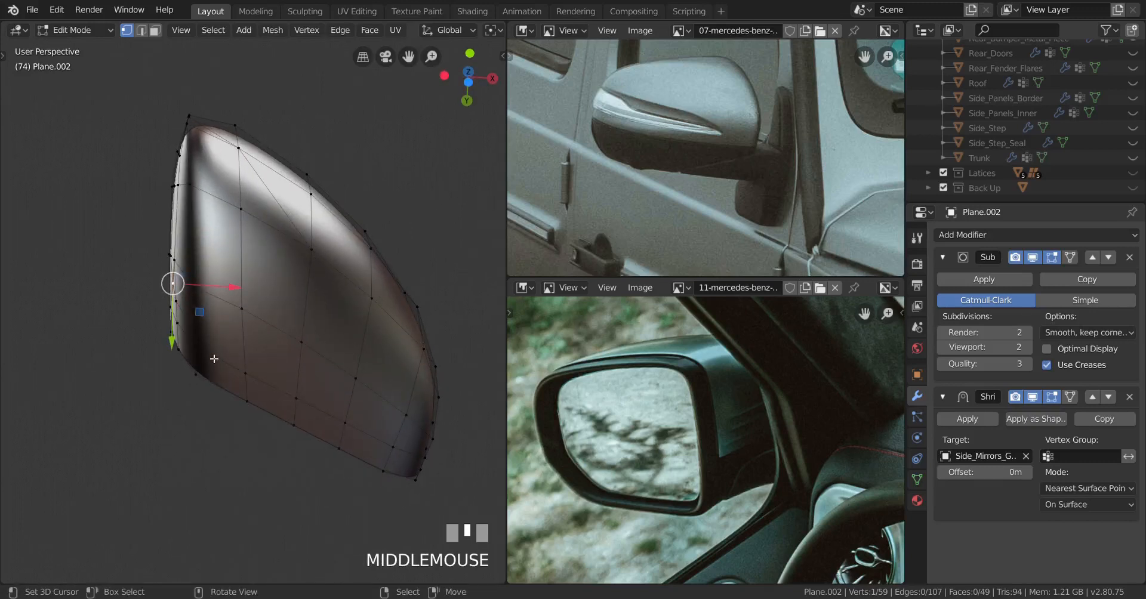
middle_click_drag(214, 358, 241, 344)
key("k")
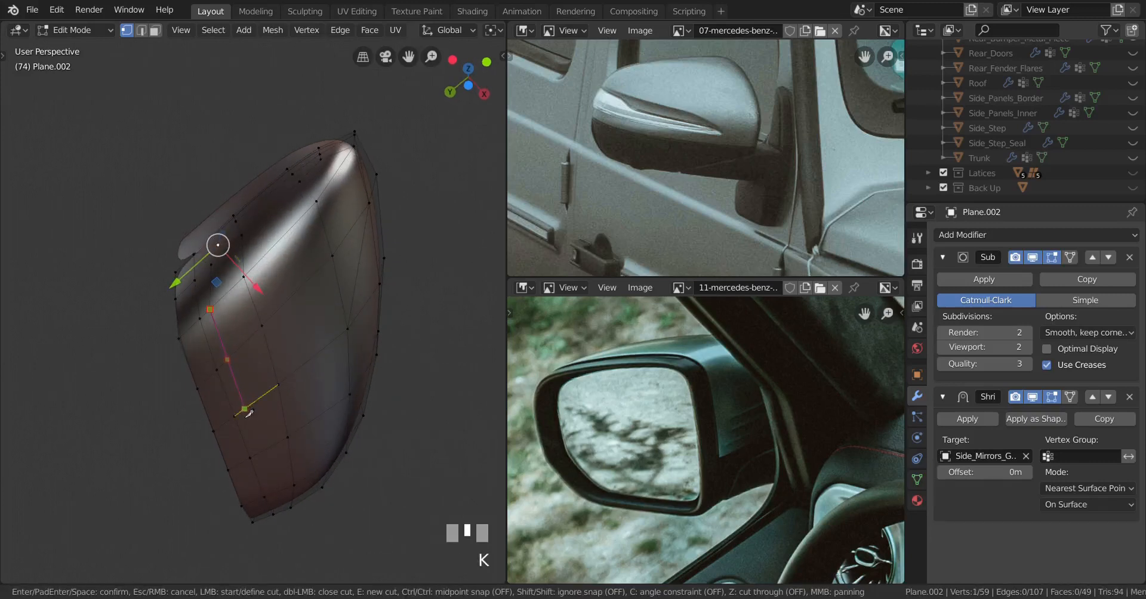
key("space")
Delete three interior vertices on the lower shell's side wall to open a hole for rebuilding the topology
middle_click_drag(248, 413, 343, 430)
right_click(266, 311)
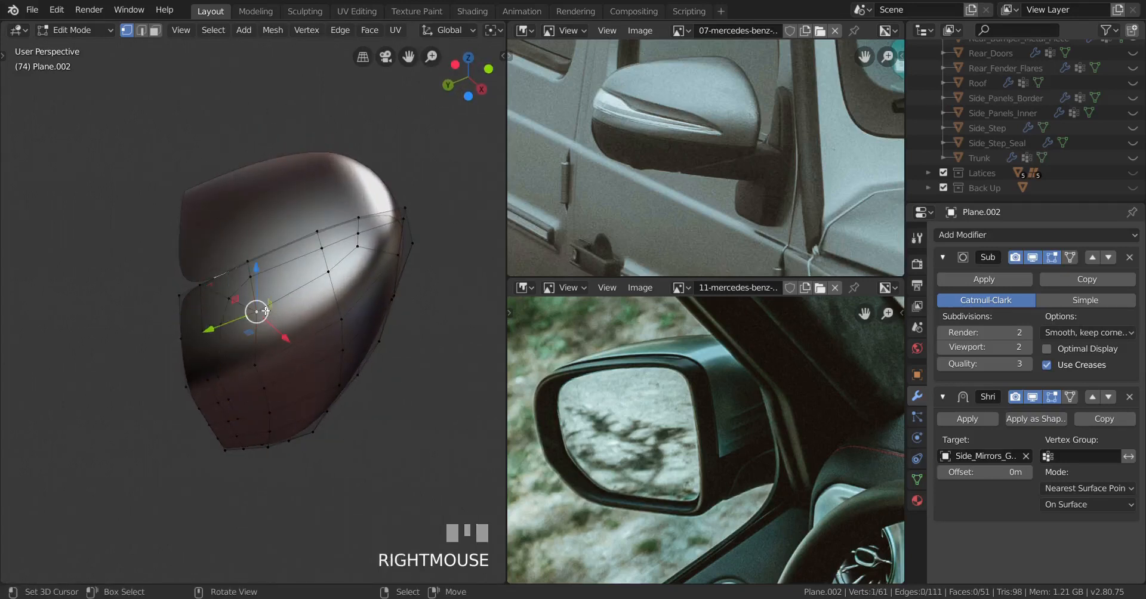
key("x")
left_click(387, 278)
mouse_move(373, 320)
middle_mouse_down()
mouse_move(334, 327)
mouse_move(374, 337)
middle_mouse_up()
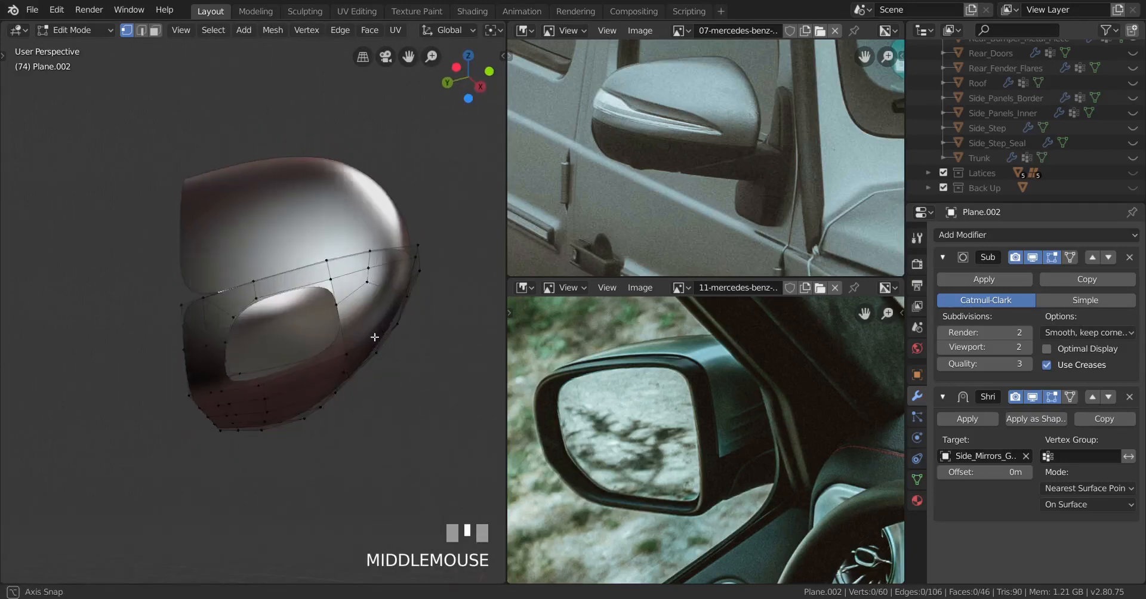
right_click(337, 305)
key("x")
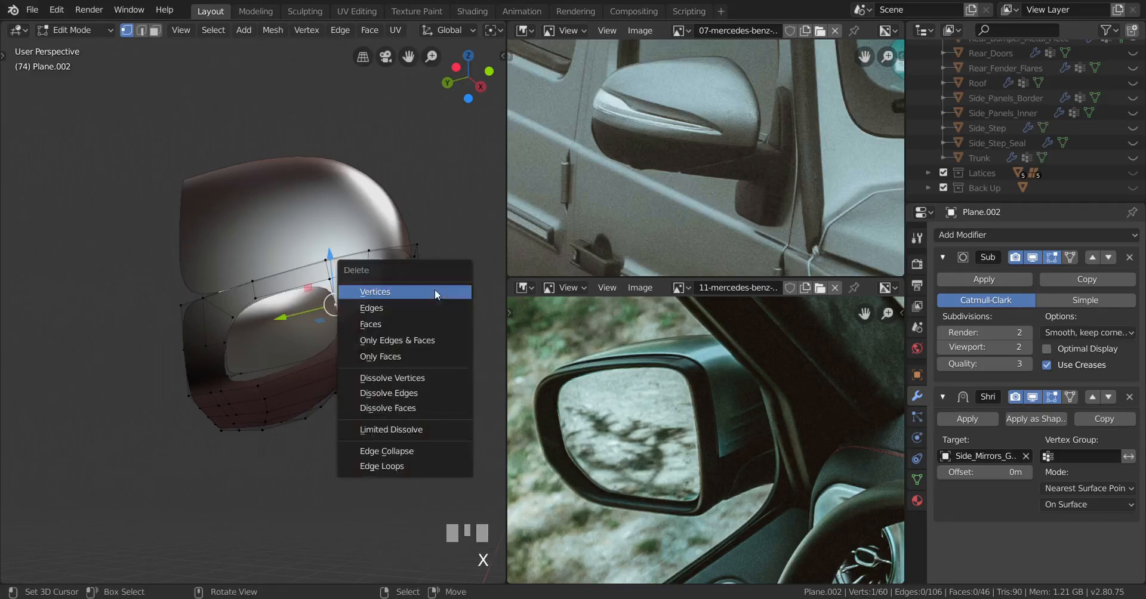
left_click(434, 288)
right_click(365, 282)
key("x")
left_click(388, 295)
Delete two more vertices around the front corner of the lower shell to extend the hole onto the front face
middle_click_drag(392, 297, 340, 289)
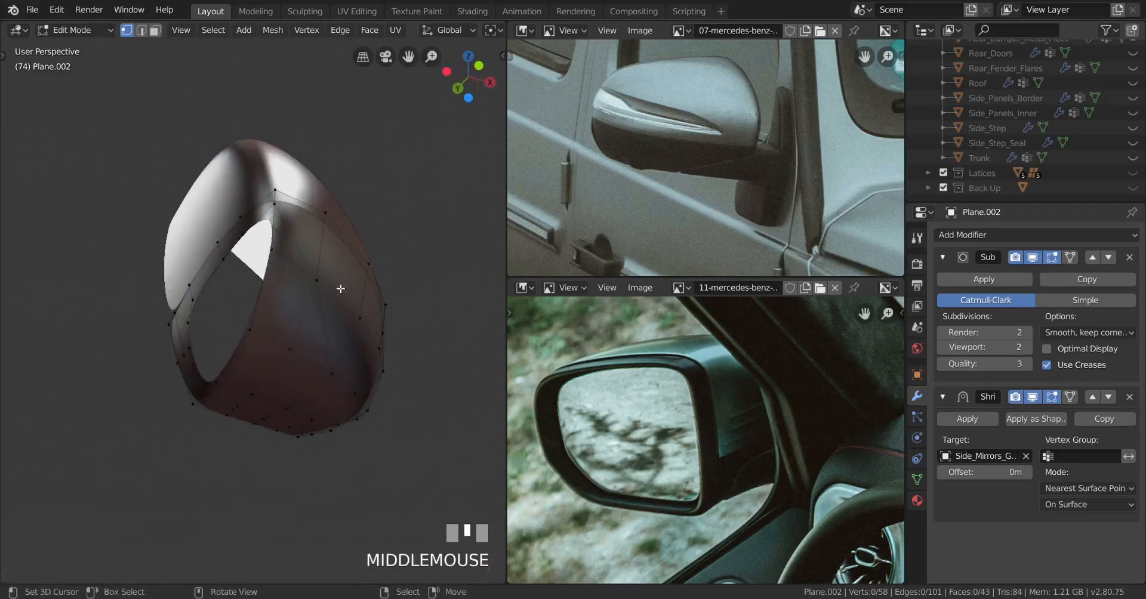
right_click(282, 262)
key("x")
left_click(283, 263)
right_click(271, 338)
key("x")
left_click(274, 337)
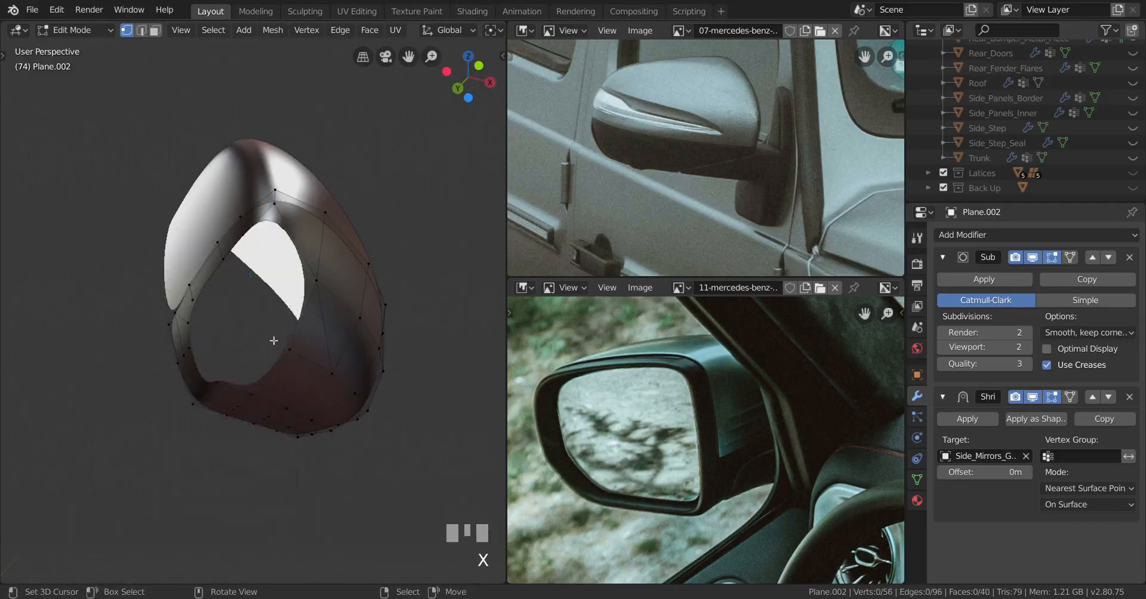
Delete three more interior vertices around the lower shell's front corner to extend the opening, and check the shape in Object Mode
middle_click_drag(273, 338, 303, 294)
right_click(302, 311)
key("x")
left_click(302, 311)
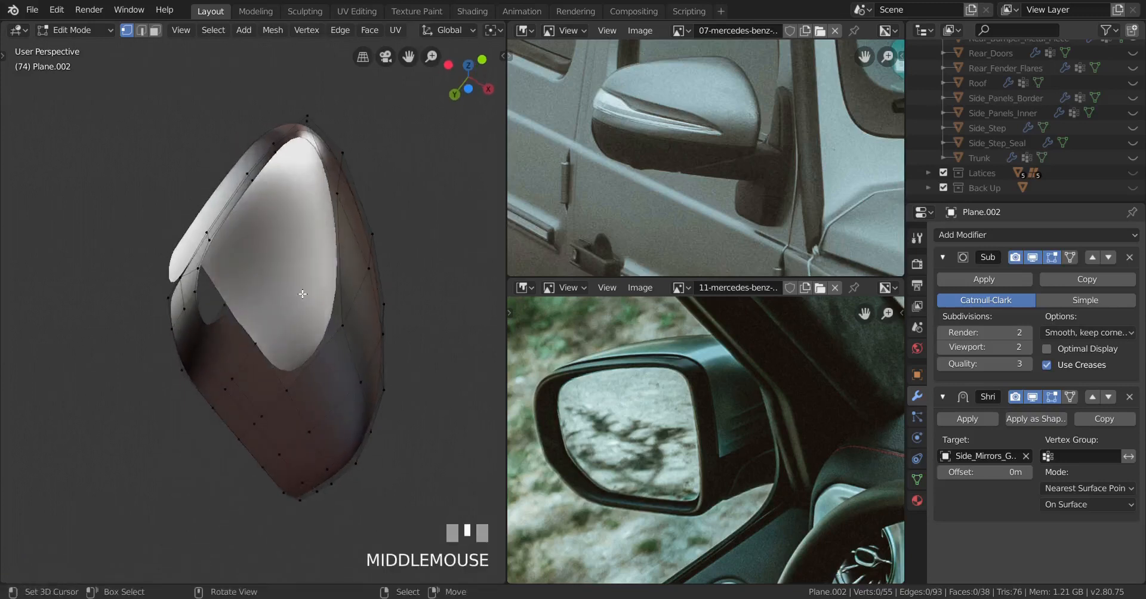
right_click(232, 301)
key("x")
left_click(345, 335)
scroll(358, 334, "down", 2)
middle_click_drag(358, 334, 298, 410)
key("Tab")
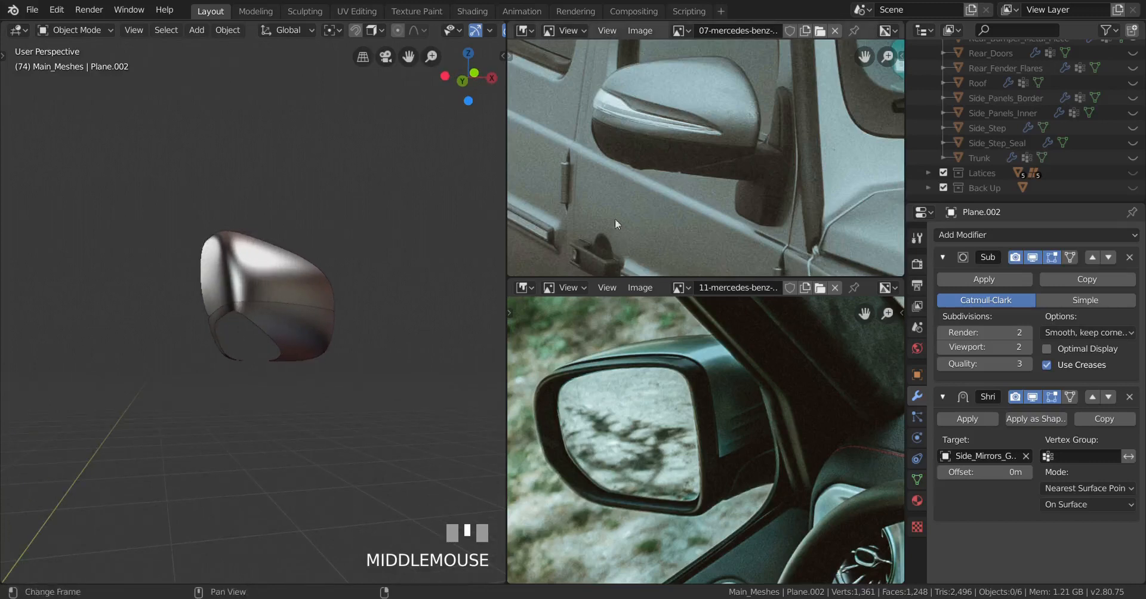
Connect the vertex at the opening's lower corner to the side-wall vertex diagonally below it with an edge and check the surface in Object Mode
middle_click_drag(304, 313, 216, 289)
key("Tab")
scroll(271, 263, "up", 2)
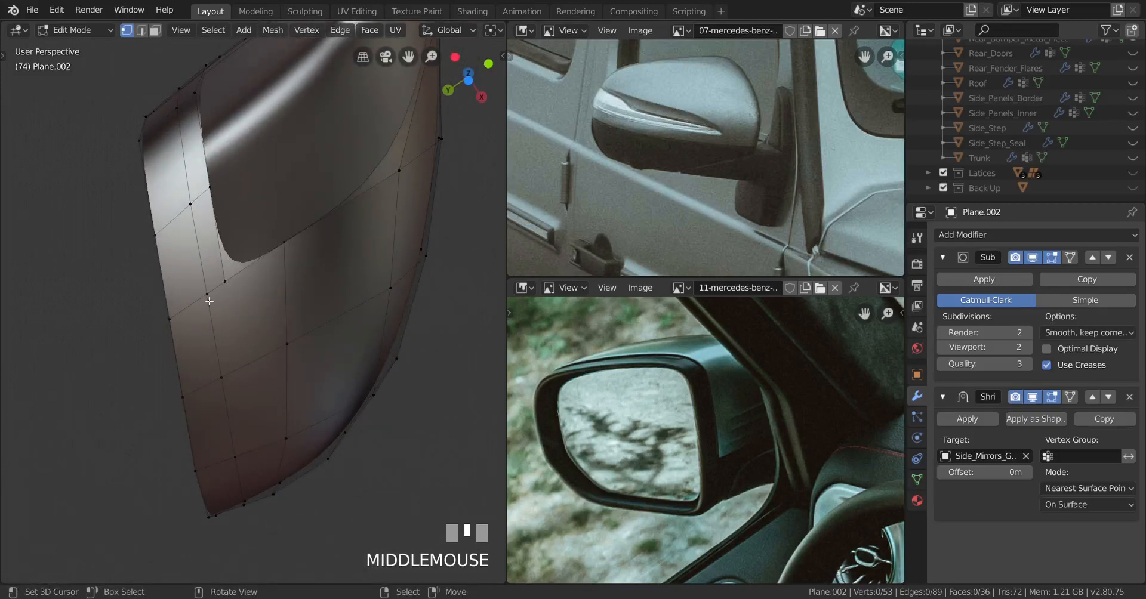
right_click(290, 346, "ctrl+shift")
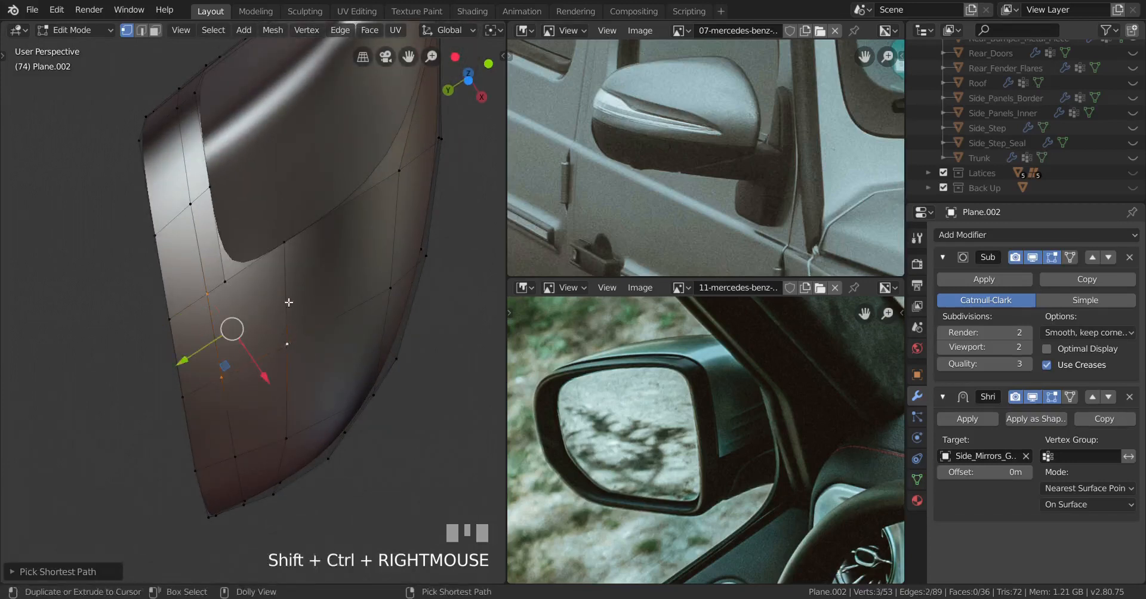
right_click(286, 252, "ctrl+shift")
right_click(224, 294)
right_click(207, 294, "shift")
right_click(219, 373, "shift")
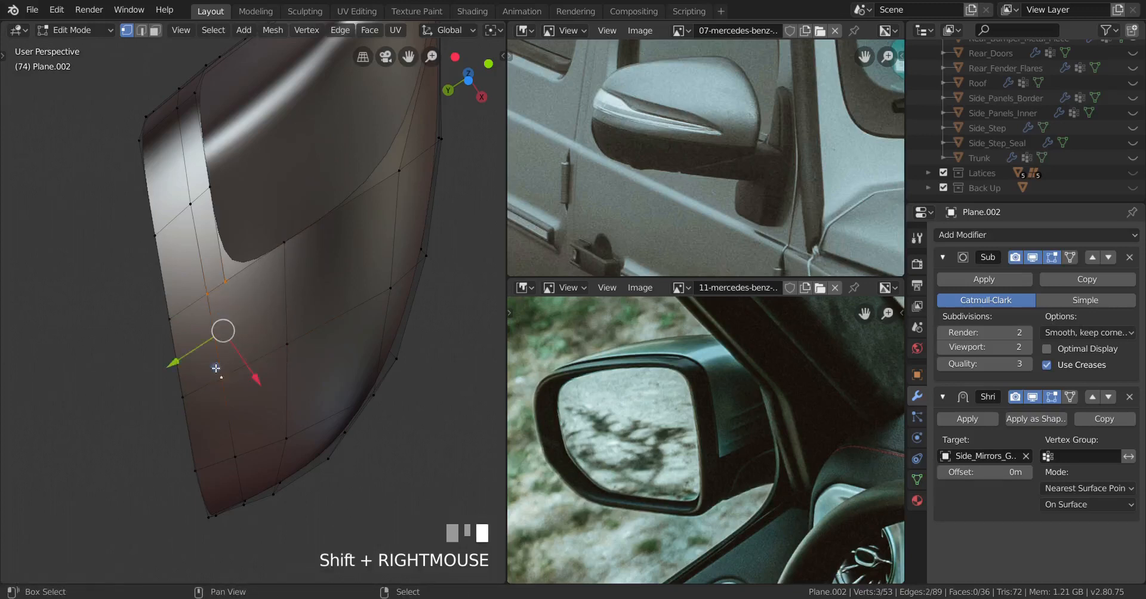
right_click(285, 249, "shift")
middle_click_drag(242, 332, 253, 348)
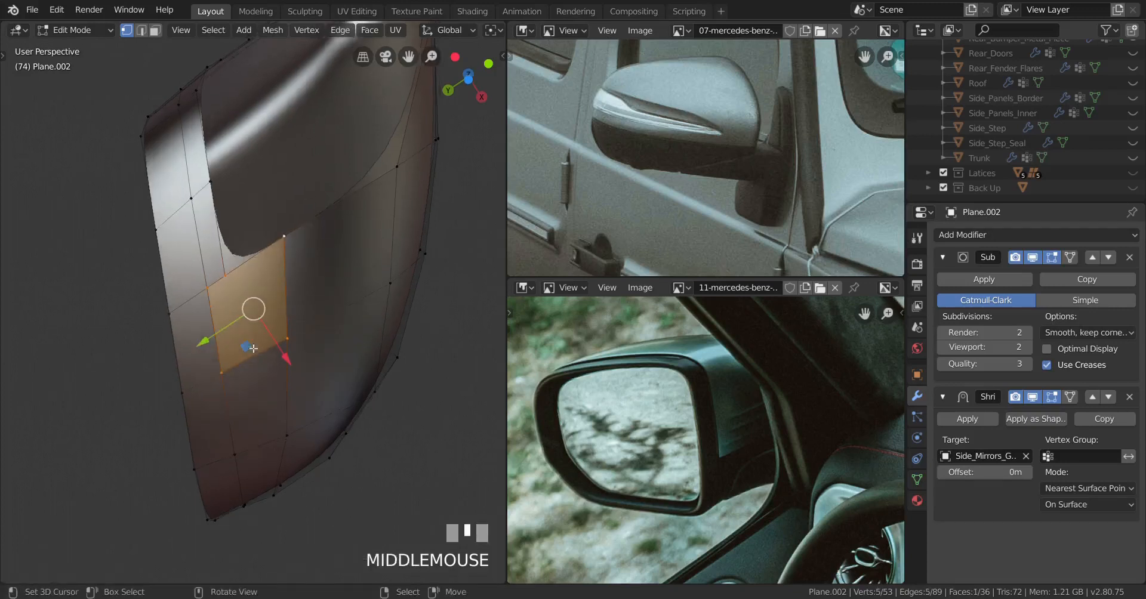
right_click(228, 280)
key("j")
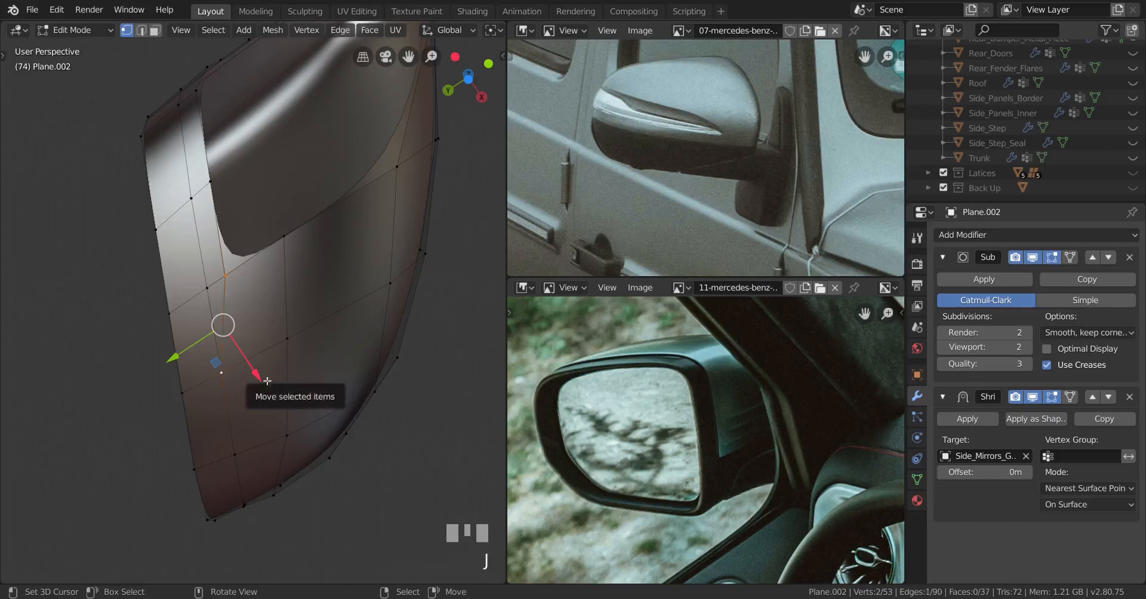
scroll(302, 342, "down", 2)
middle_click_drag(294, 349, 332, 382)
key("a")
key("Tab")
key("Tab")
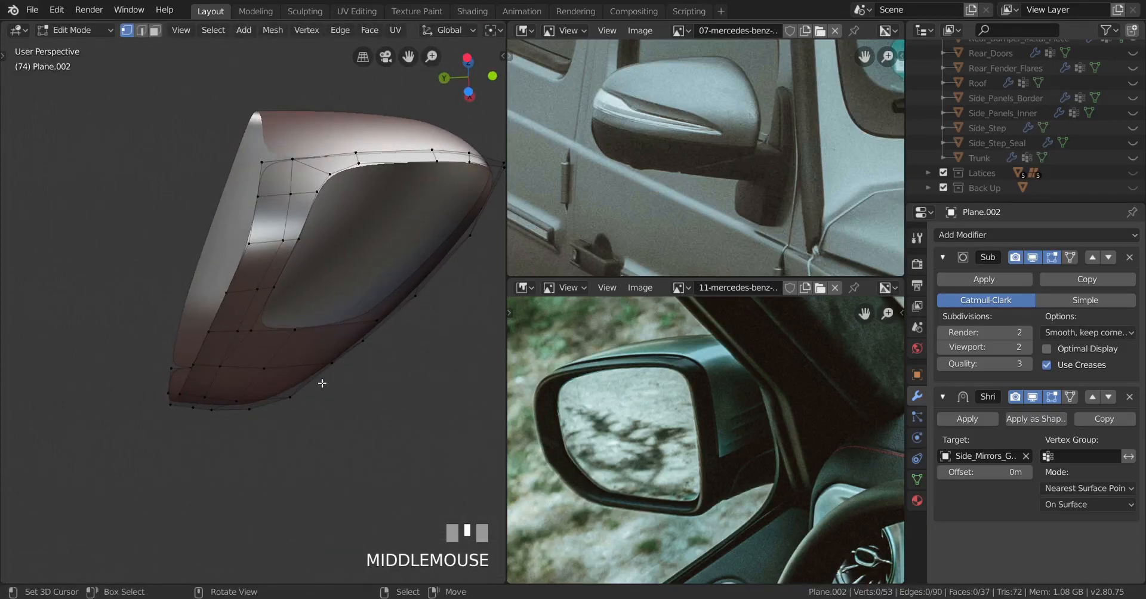
Edge-slide the three-vertex path along the opening's front edge by -1 with clamping off
mouse_move(327, 386)
middle_mouse_down()
mouse_move(355, 388)
mouse_move(320, 397)
mouse_move(310, 383)
middle_mouse_up()
middle_click_drag(306, 383, 240, 444, "shift")
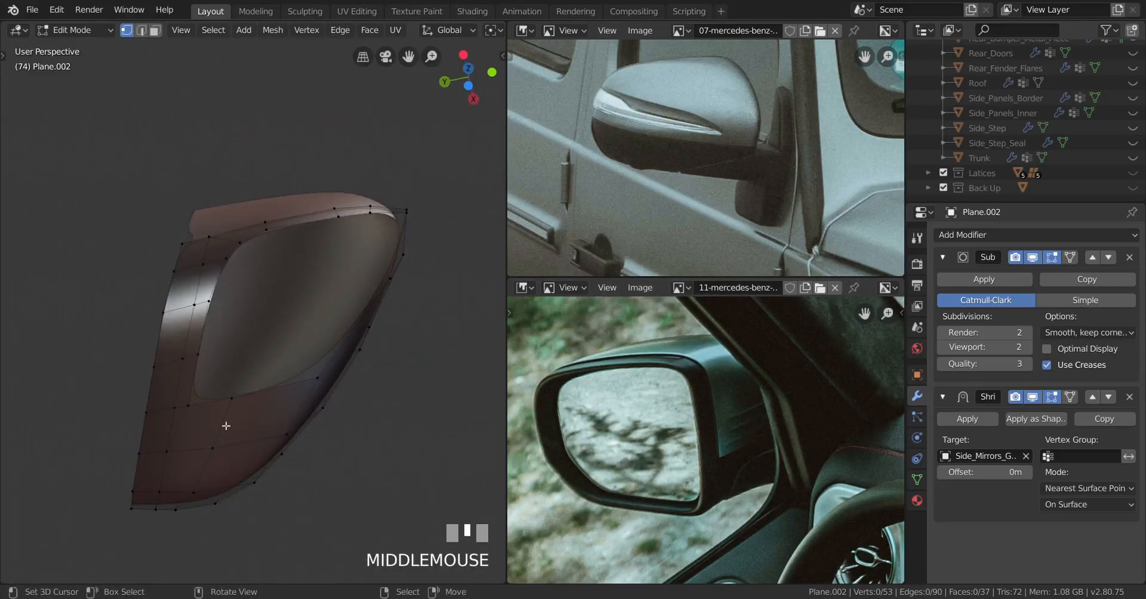
right_click(179, 412)
right_click(198, 355, "ctrl")
key("g")
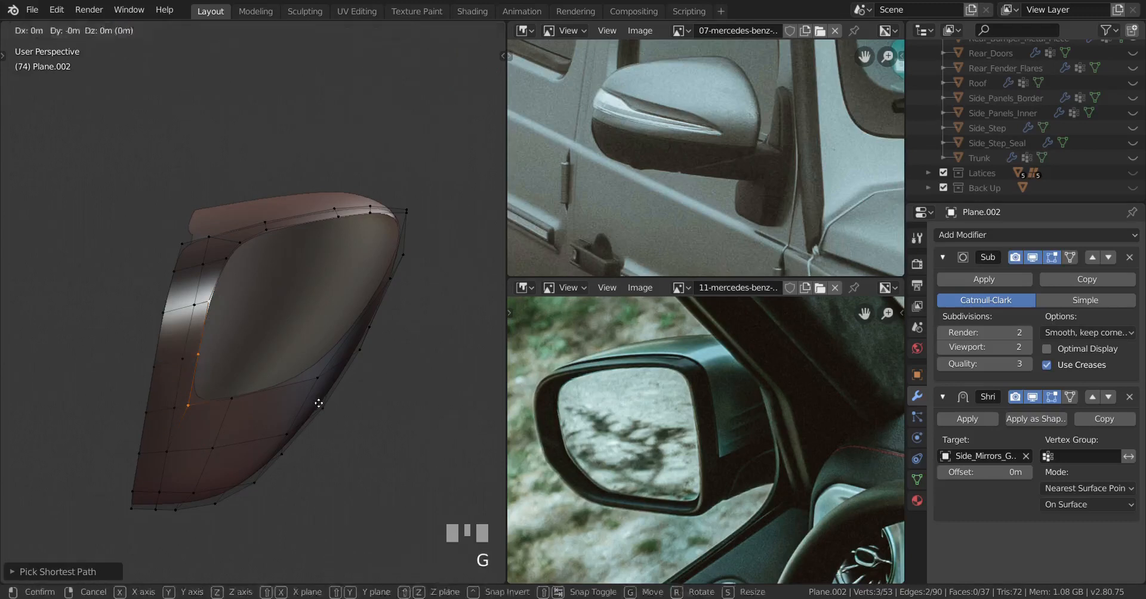
key("g")
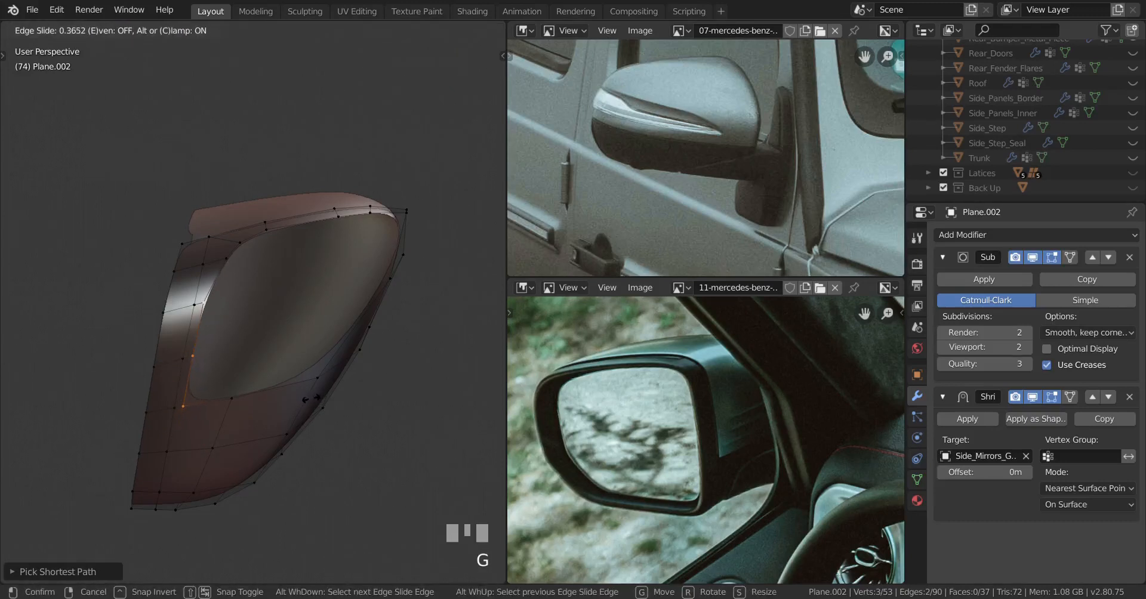
key("c")
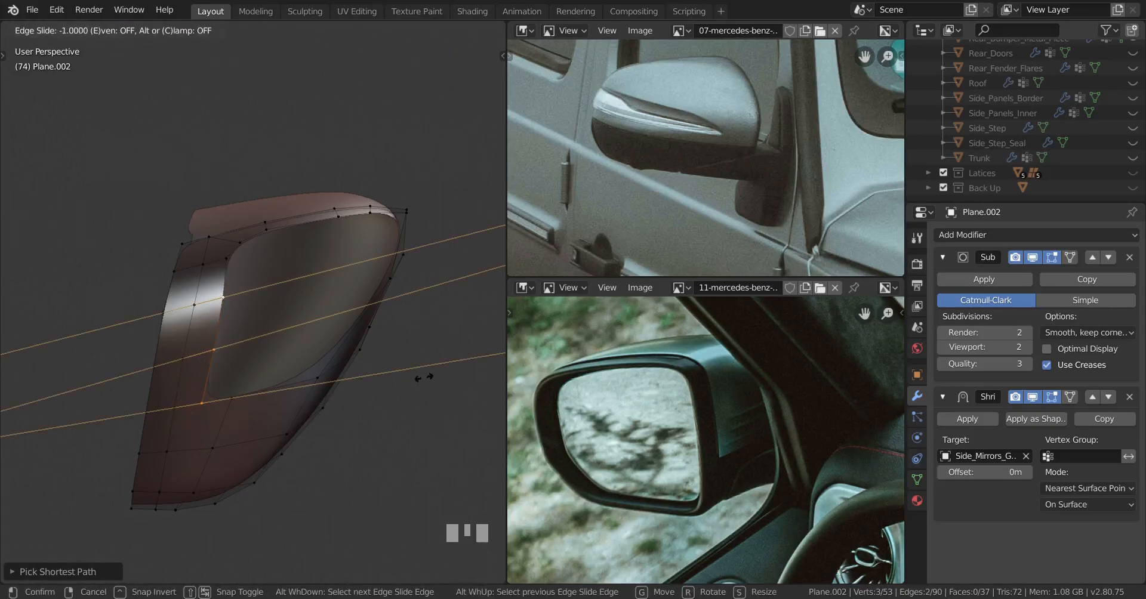
left_click(422, 377, "shift")
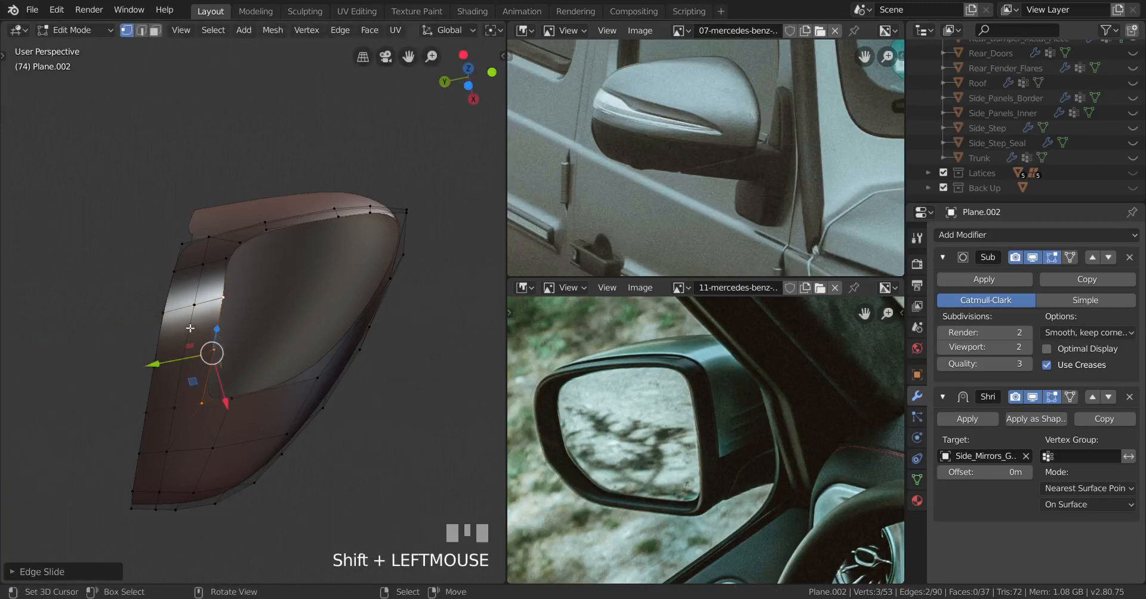
Adjust the vertex at the opening's upper corner, slide the one below it along its edge with clamping off, and save the file
middle_click_drag(177, 332, 191, 334)
scroll(191, 334, "up", 2)
right_click(231, 246)
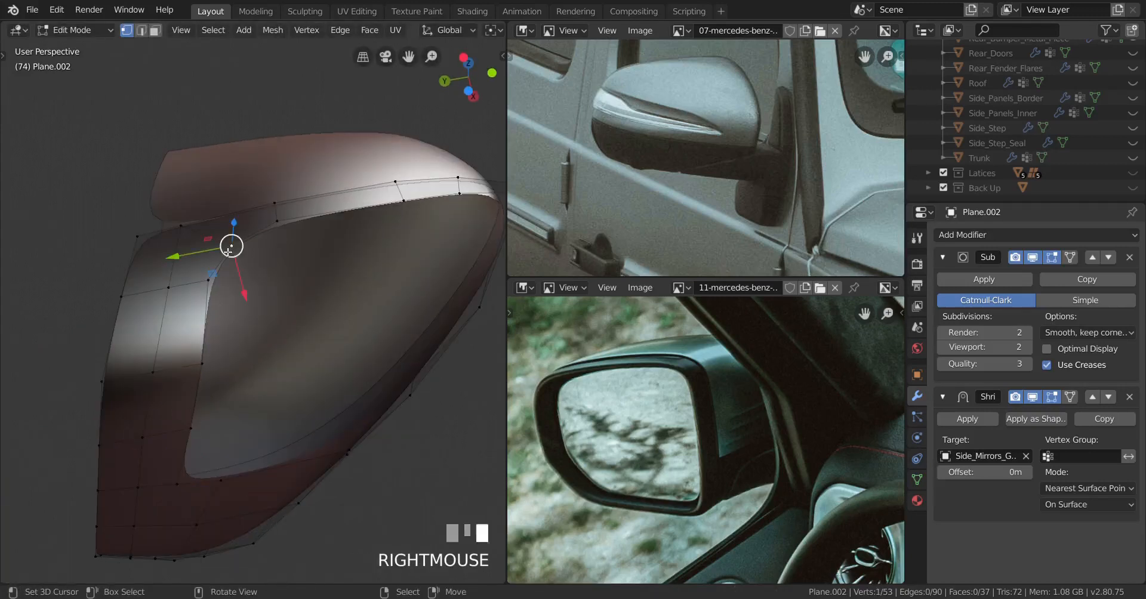
key("g")
left_click(287, 281)
right_click(220, 288)
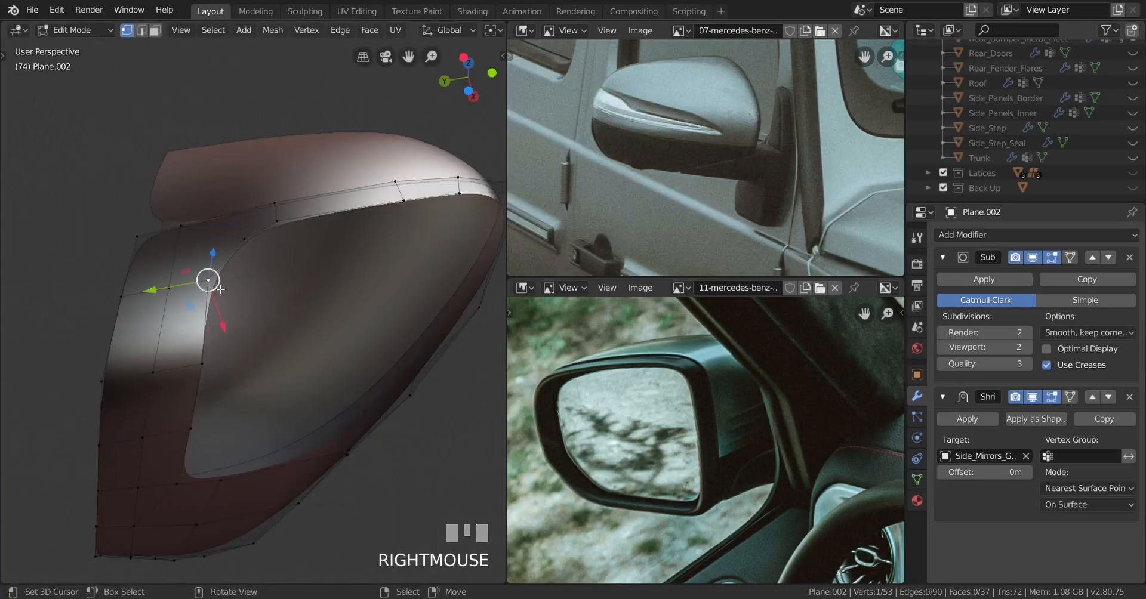
key("g")
key("g")
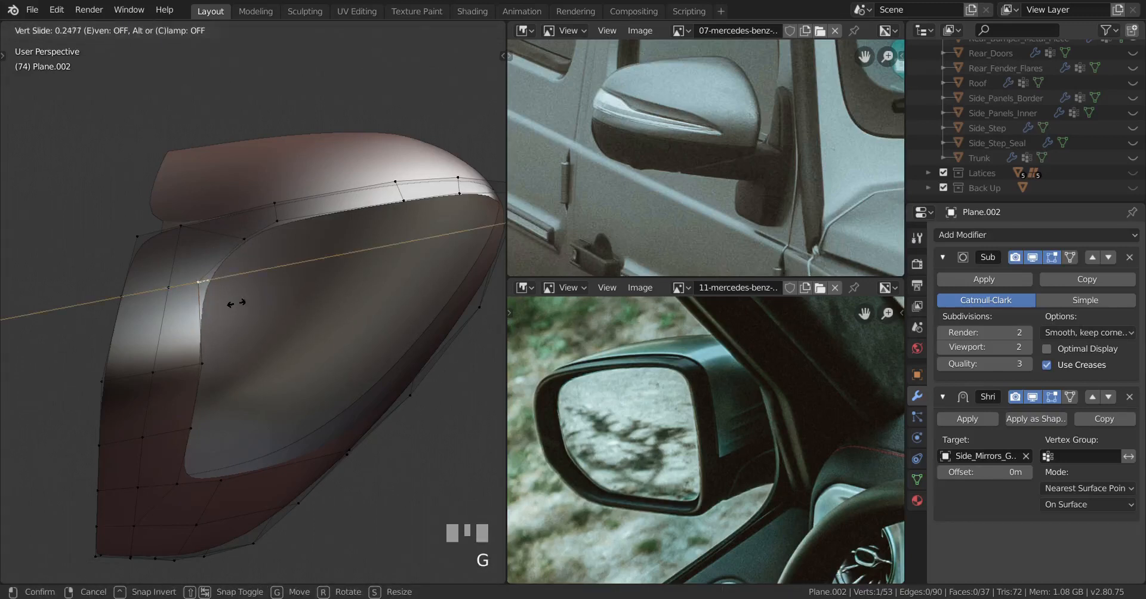
left_click(304, 301)
middle_click_drag(325, 304, 208, 349)
key("Tab")
key("ctrl+s")
Slide the next front-edge vertex of the opening, then distribute the four-vertex path around the upper corner evenly with LoopTools Space
key("Tab")
key("g")
key("g")
right_click(248, 320, "shift")
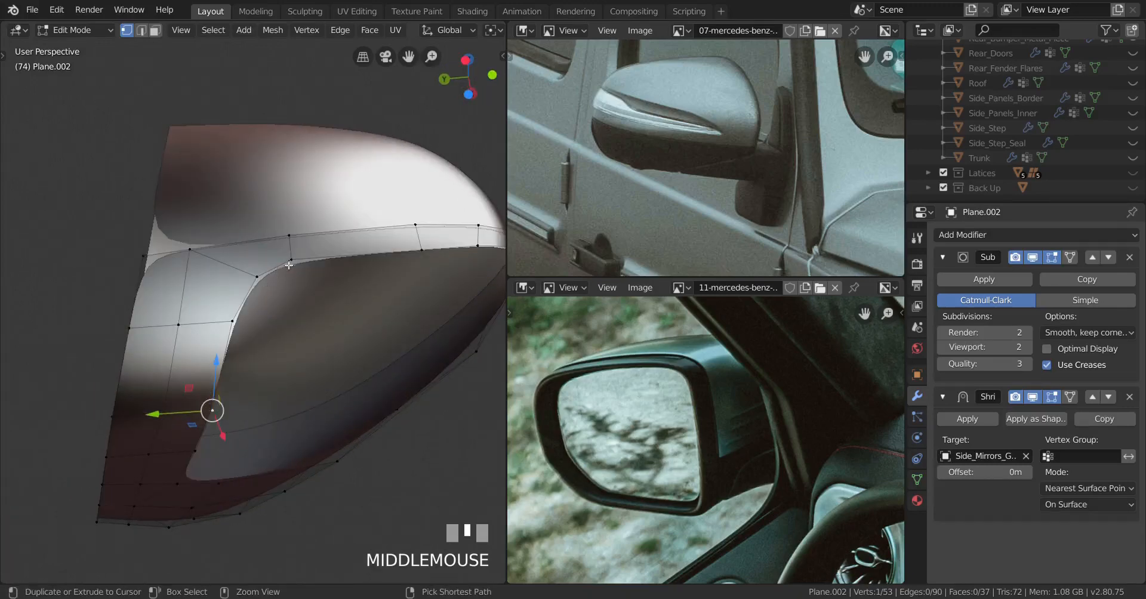
right_click(289, 235, "ctrl")
key("w")
mouse_move(395, 190)
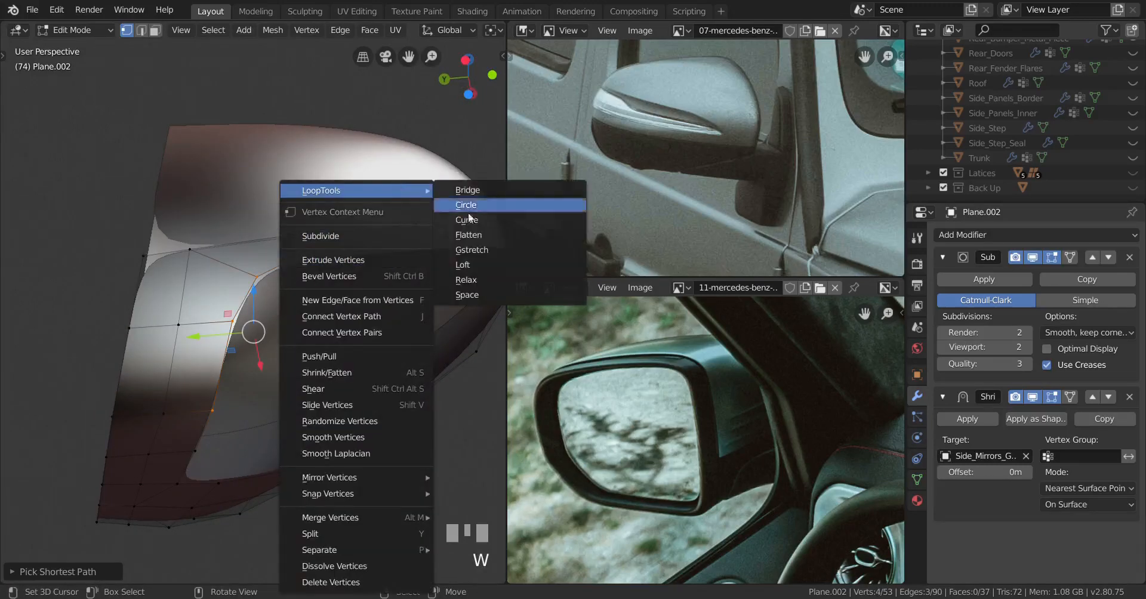
left_click(478, 295)
Examine the reshaped opening and its rim from several angles, in Edit and Object Mode, against the mirror reference photos
middle_click_drag(307, 352, 306, 345)
right_click(213, 349)
middle_click_drag(213, 349, 241, 338)
key("a")
scroll(285, 338, "up", 1)
scroll(241, 317, "up", 2)
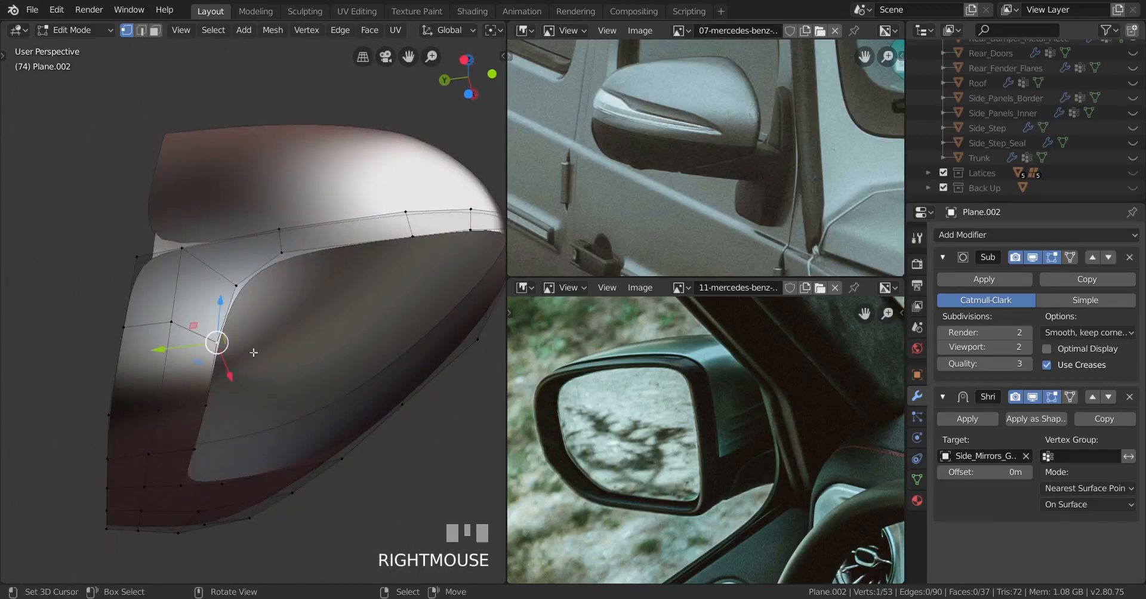
key("a")
key("a")
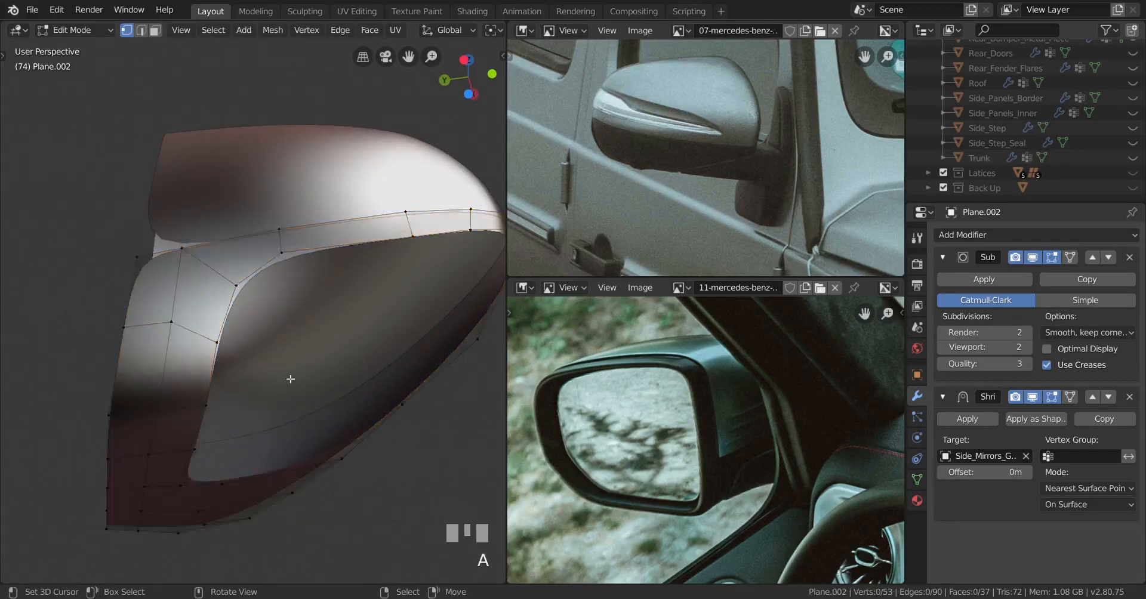
scroll(289, 380, "down", 3)
middle_click_drag(287, 380, 223, 398)
key("Tab")
key("Tab")
scroll(285, 396, "up", 3)
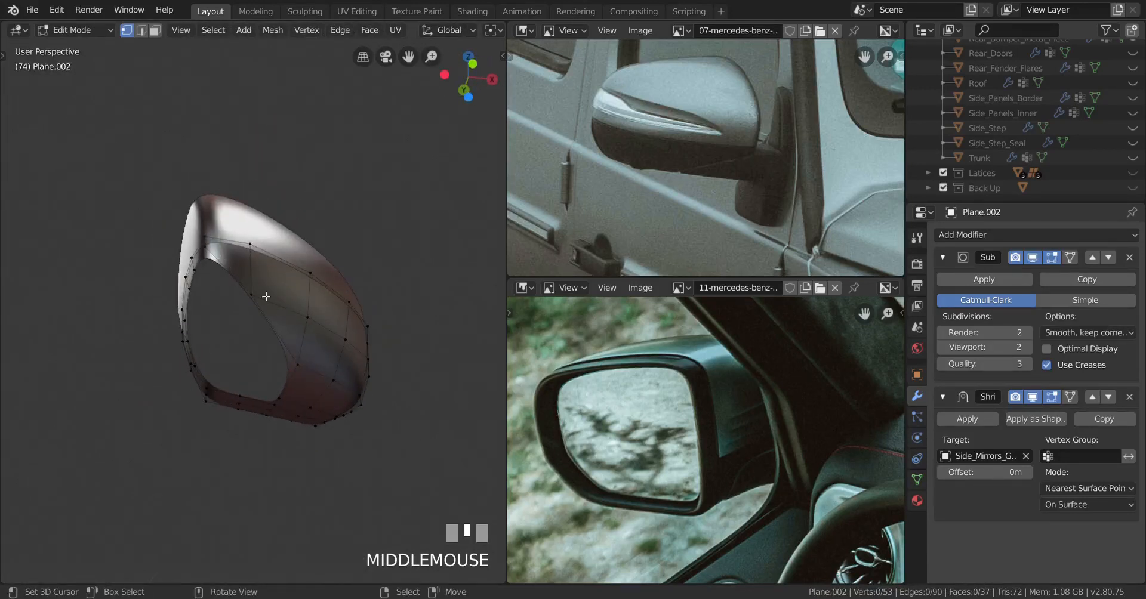
middle_click_drag(258, 439, 216, 272)
scroll(324, 366, "up", 2)
middle_click_drag(322, 322, 283, 280)
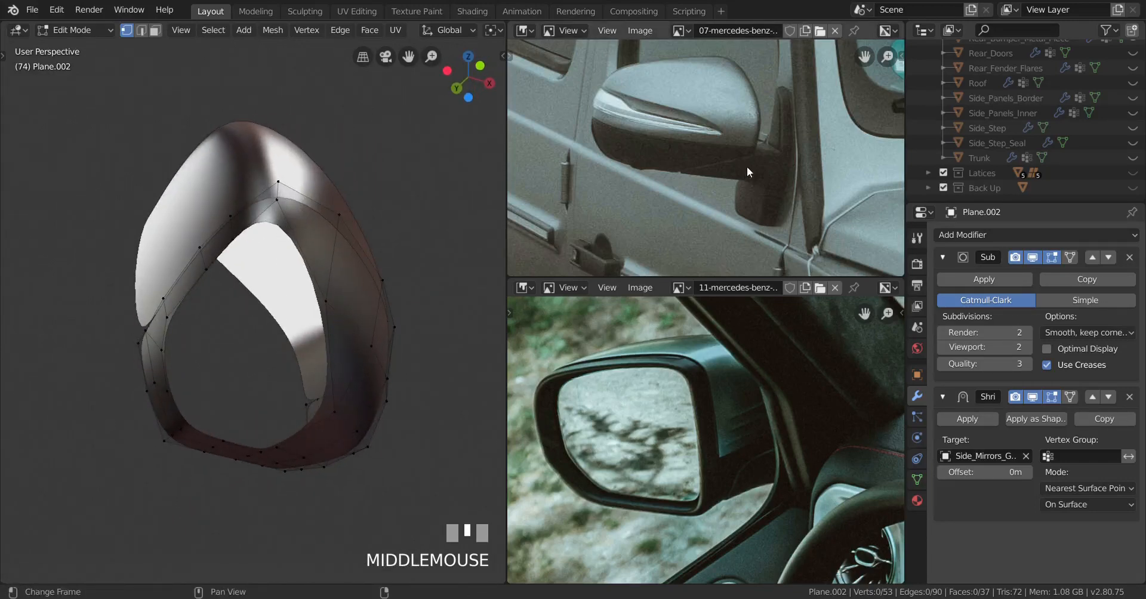
middle_click_drag(156, 407, 249, 399)
scroll(249, 399, "up", 3)
middle_click_drag(168, 449, 272, 407, "shift")
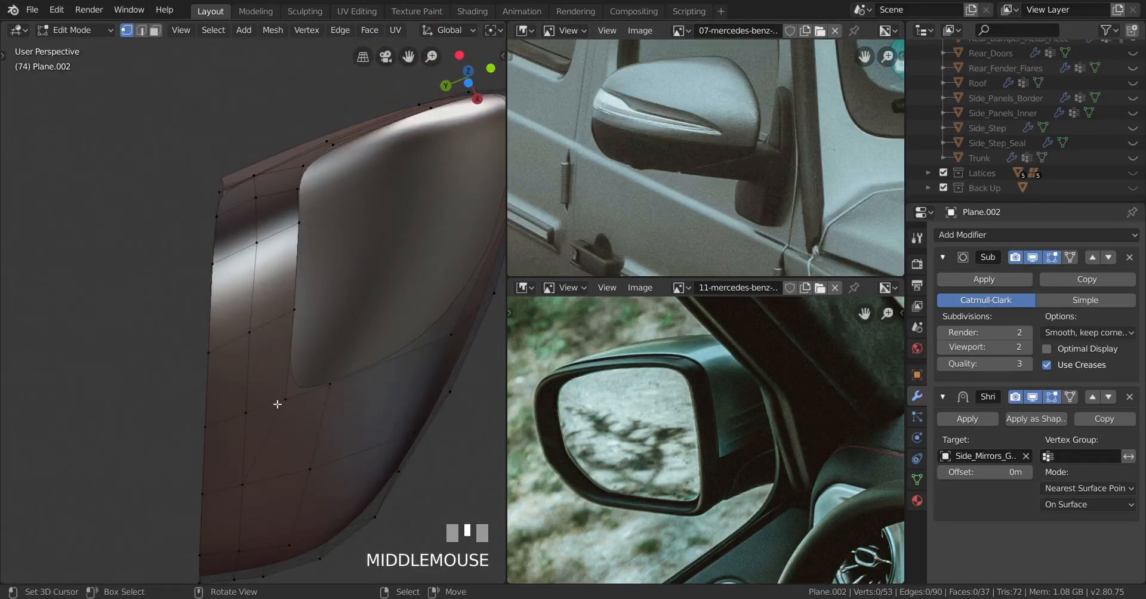
key("ctrl+r")
scroll(280, 323, "down", 3)
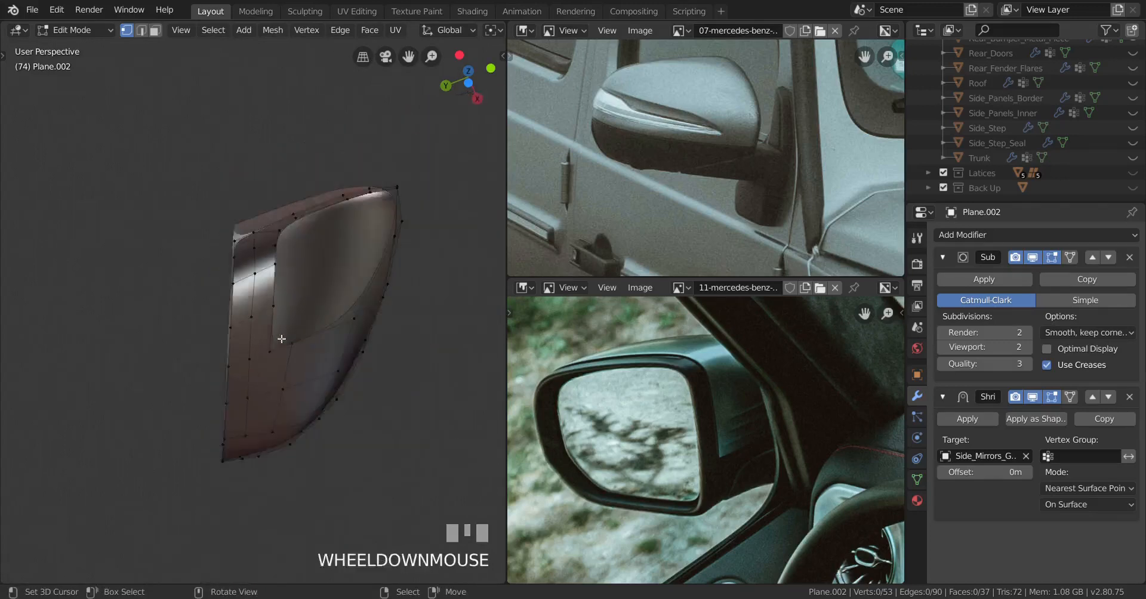
middle_click_drag(280, 324, 242, 307)
middle_click_drag(269, 401, 250, 353)
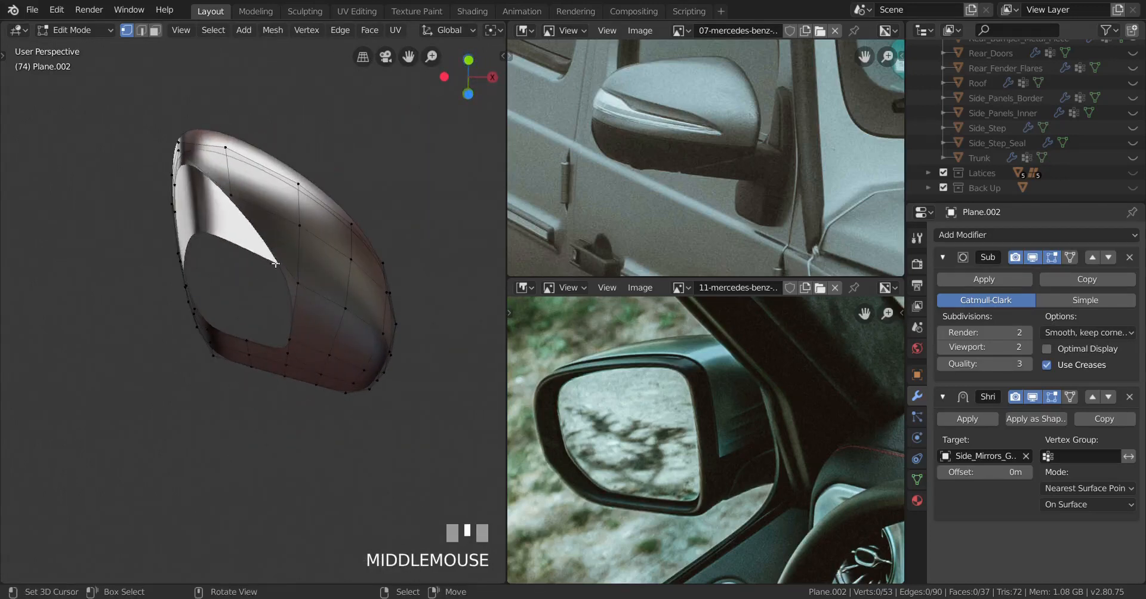
key("ctrl+r")
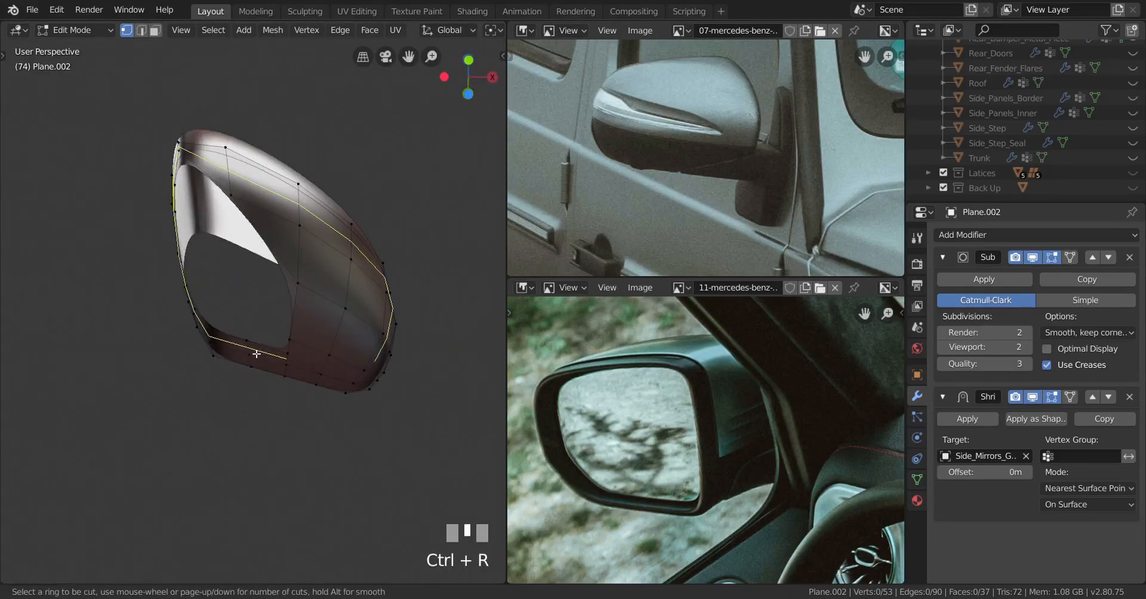
middle_click_drag(257, 354, 307, 215)
Hide a side-wall vertex to interrupt the face loop, then add a centred loop cut along the rim strip around the opening
right_click(314, 236)
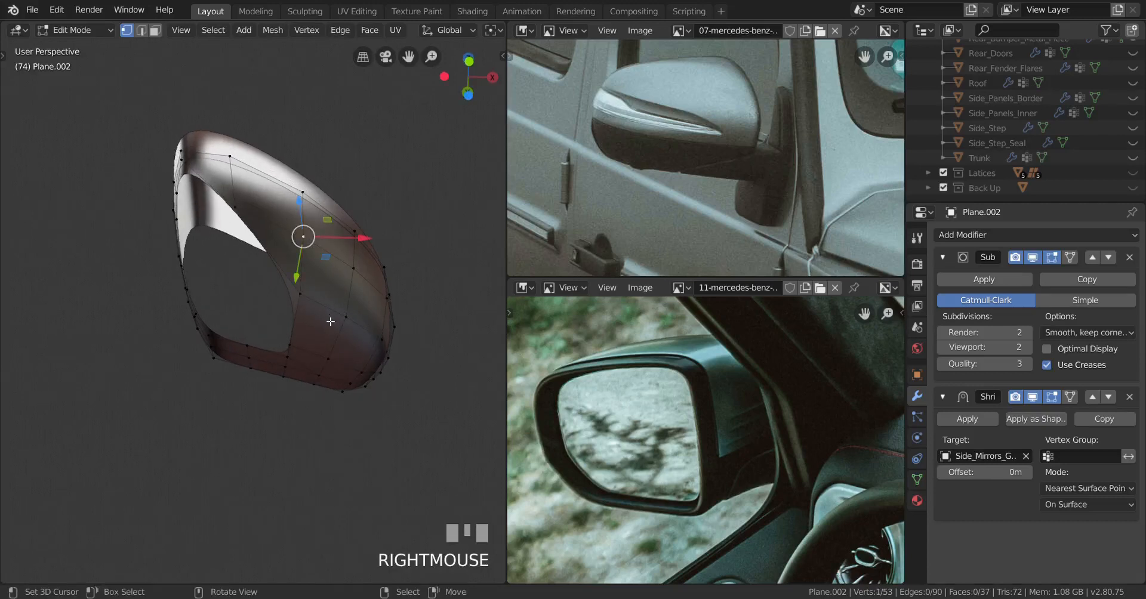
key("h")
middle_click_drag(329, 321, 301, 351)
key("ctrl+r")
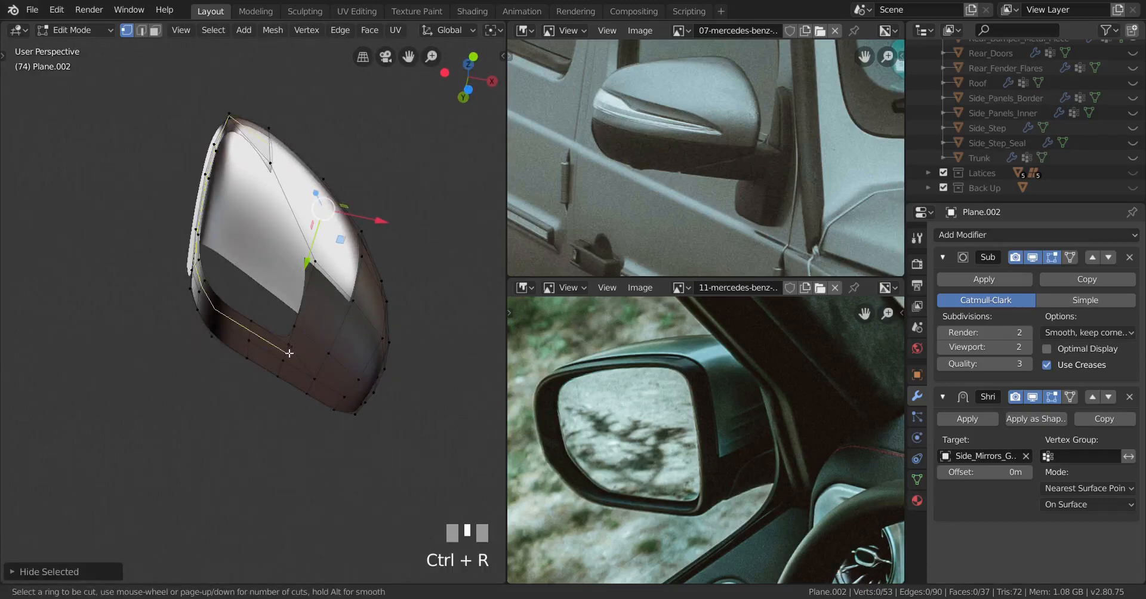
left_click(294, 334)
right_click(294, 334)
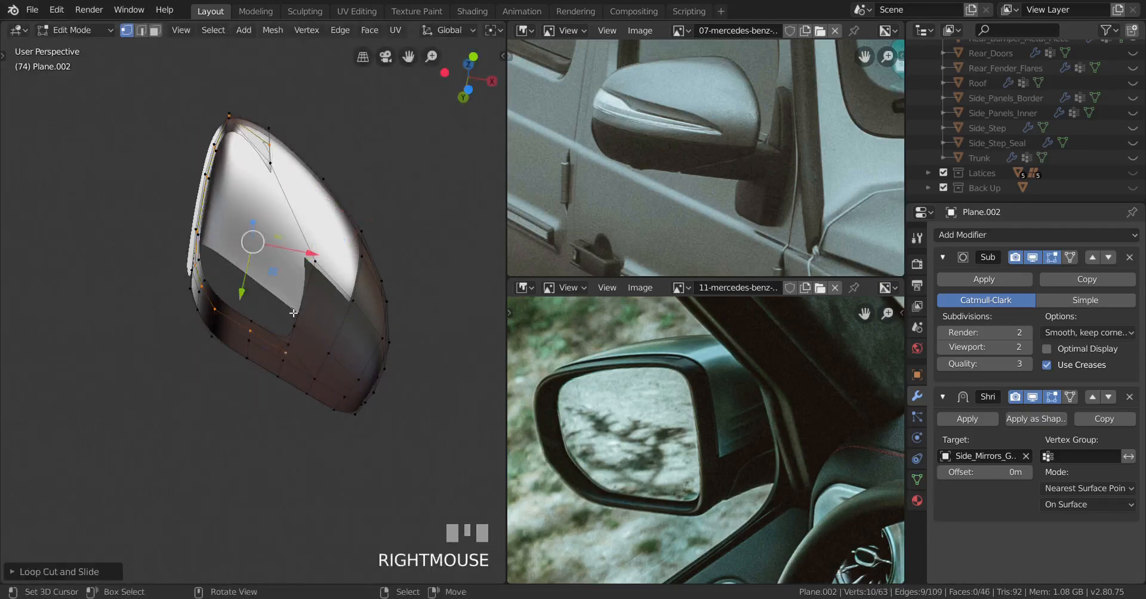
Edge-slide the new rim loop with Even and Flipped on, then reveal the hidden geometry
middle_click_drag(295, 325, 306, 363)
key("g")
key("g")
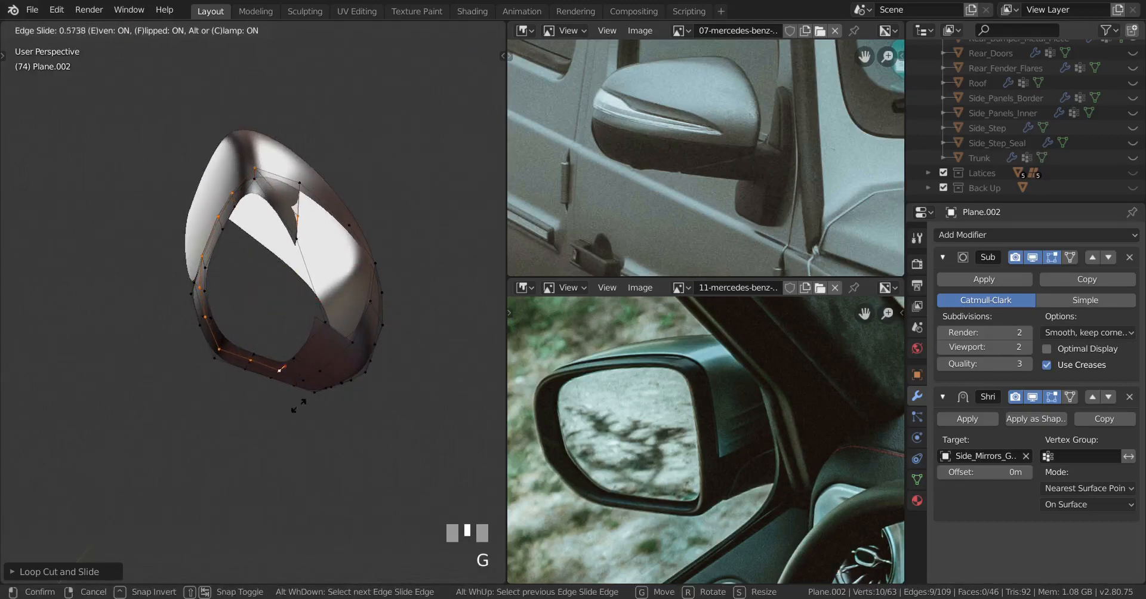
left_click(301, 300, "shift")
scroll(394, 310, "up", 3)
middle_click_drag(394, 310, 303, 371)
key("alt+h")
key("ctrl+r")
right_click(305, 343)
right_click(288, 401)
key("h")
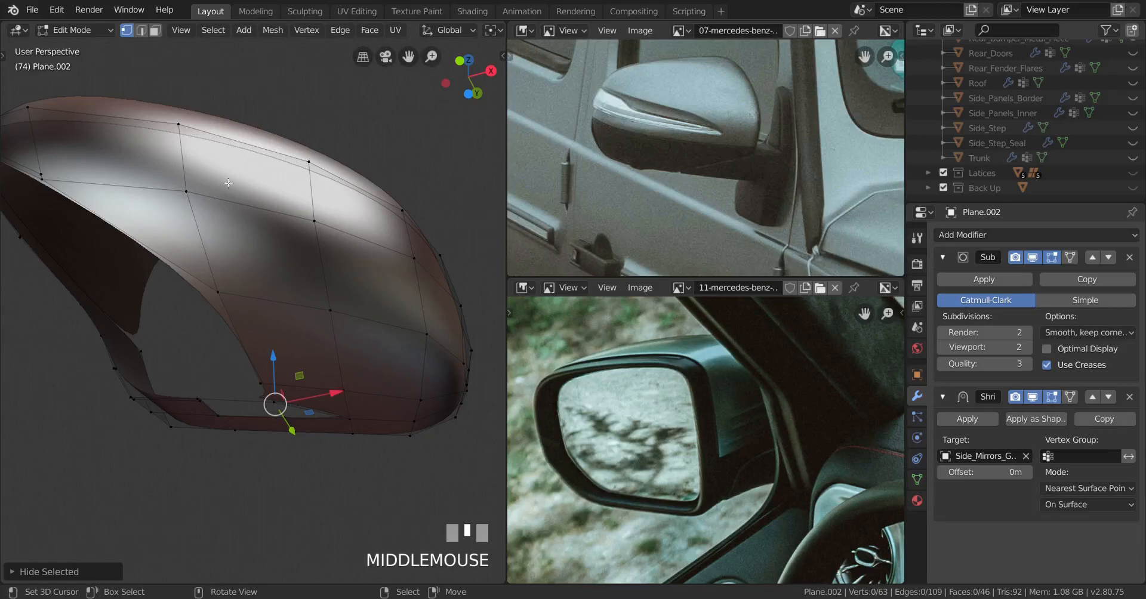
right_click(189, 141)
middle_click_drag(282, 241, 285, 287)
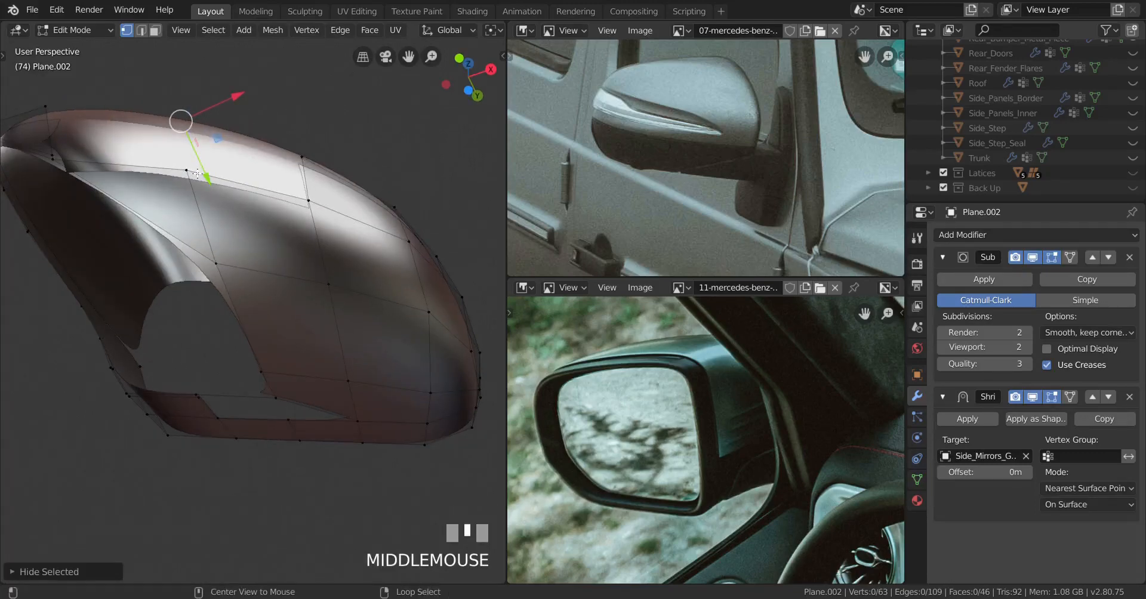
key("alt+h")
Hide the vertex at the opening's lower corner and one on the upper shell to interrupt the rim's face loop
middle_click_drag(198, 173, 214, 284)
right_click(275, 389)
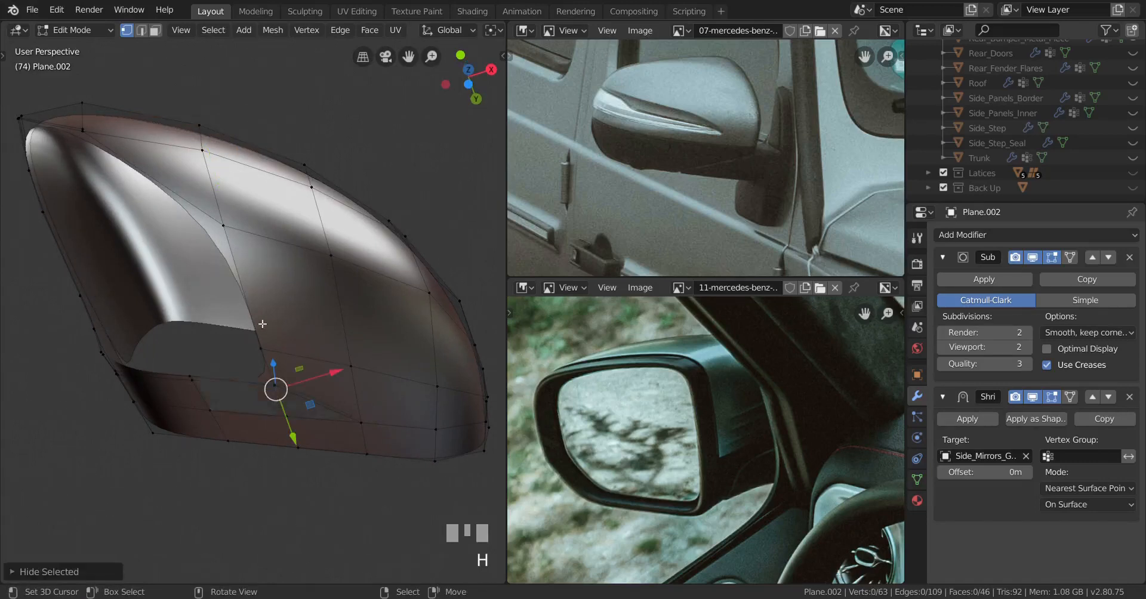
middle_click_drag(276, 389, 274, 398)
right_click(198, 160)
key("h")
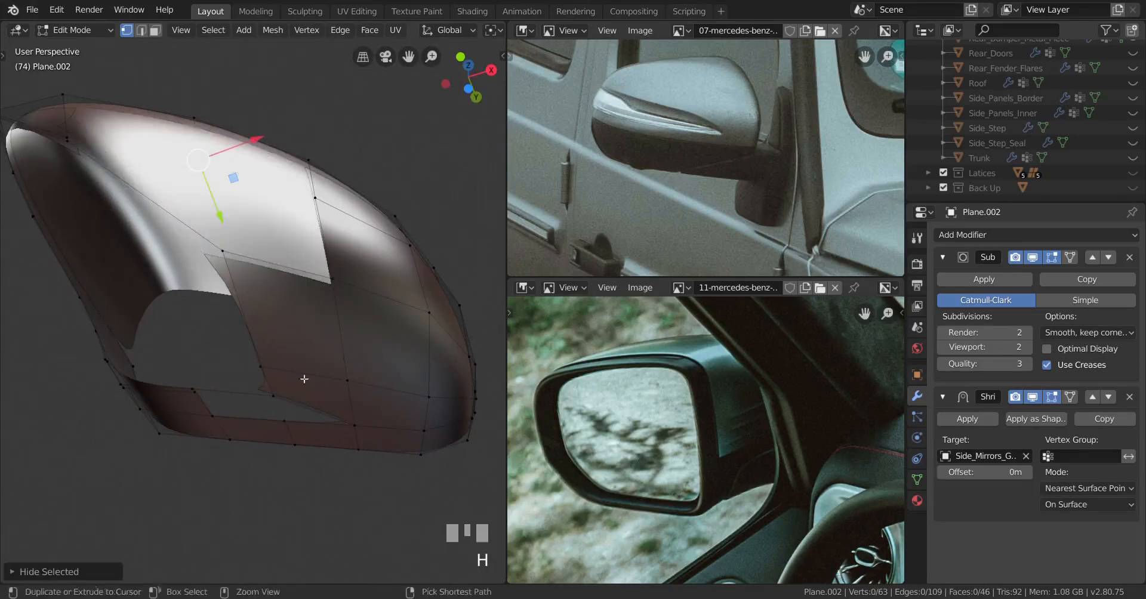
Add a loop cut along the strip beside the opening, slide it close to the edge with Even and Flipped on, and reveal the hidden geometry
key("ctrl+r")
left_click(299, 377)
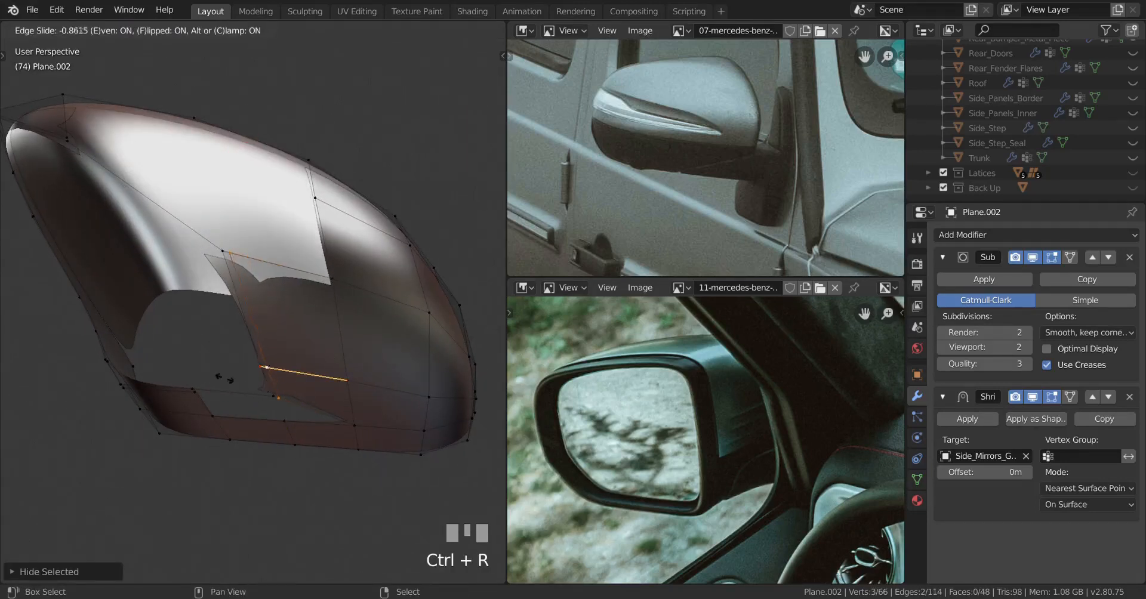
left_click(248, 360, "shift")
middle_click_drag(307, 393, 307, 417)
scroll(322, 370, "up", 6)
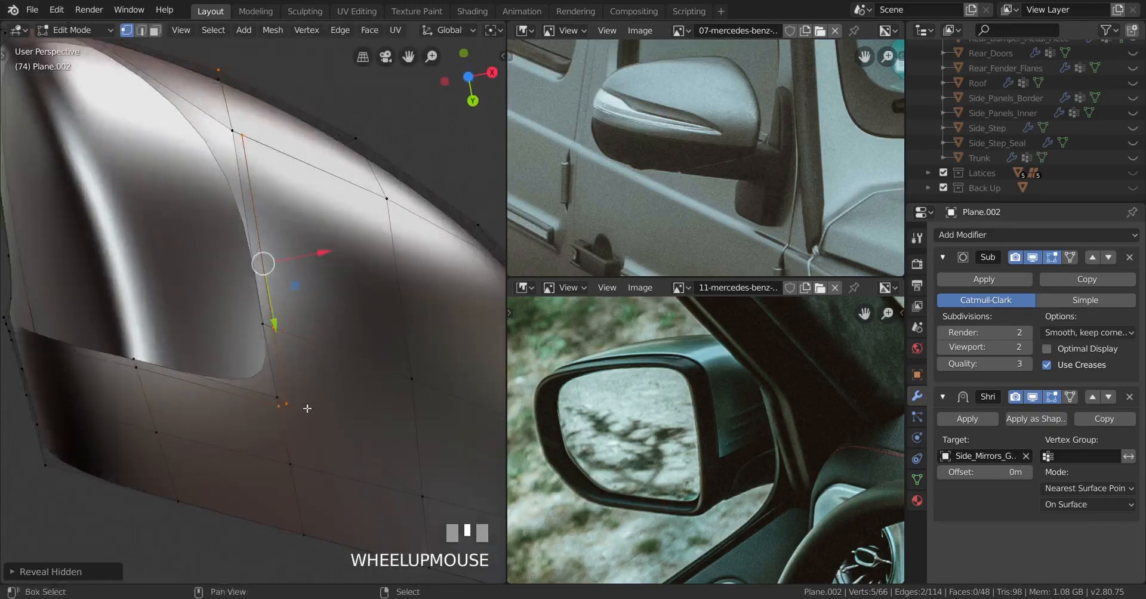
Merge the two close vertices at the opening's lower corner at their centre and slide the merged vertex outward along its edges
right_click(366, 328)
key("alt+m")
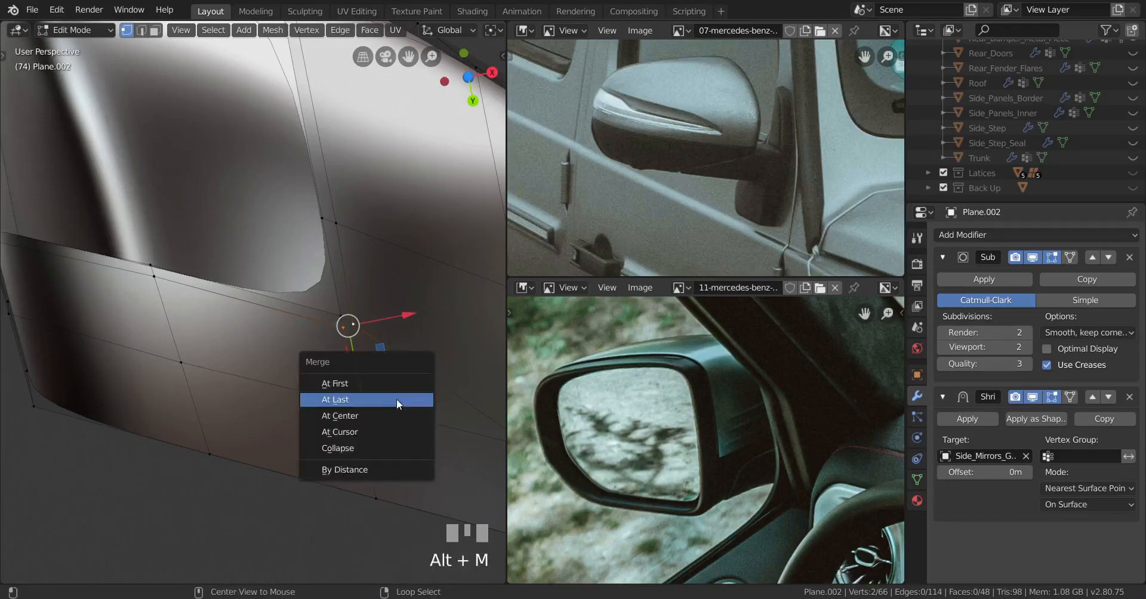
left_click(371, 411)
key("g")
key("g")
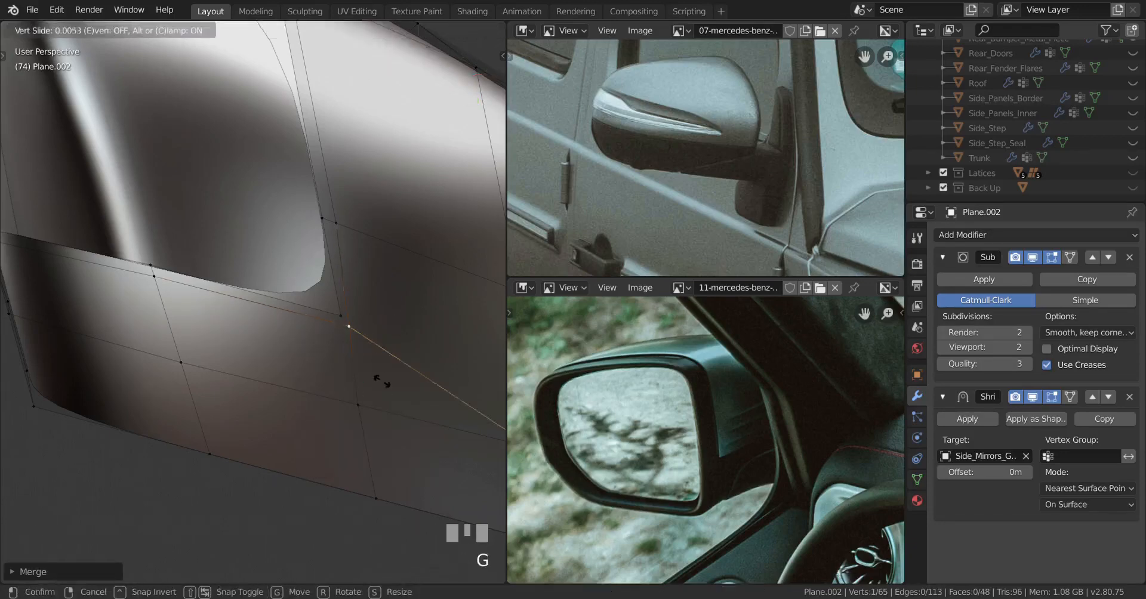
left_click(382, 382)
key("g")
key("g")
left_click(379, 385)
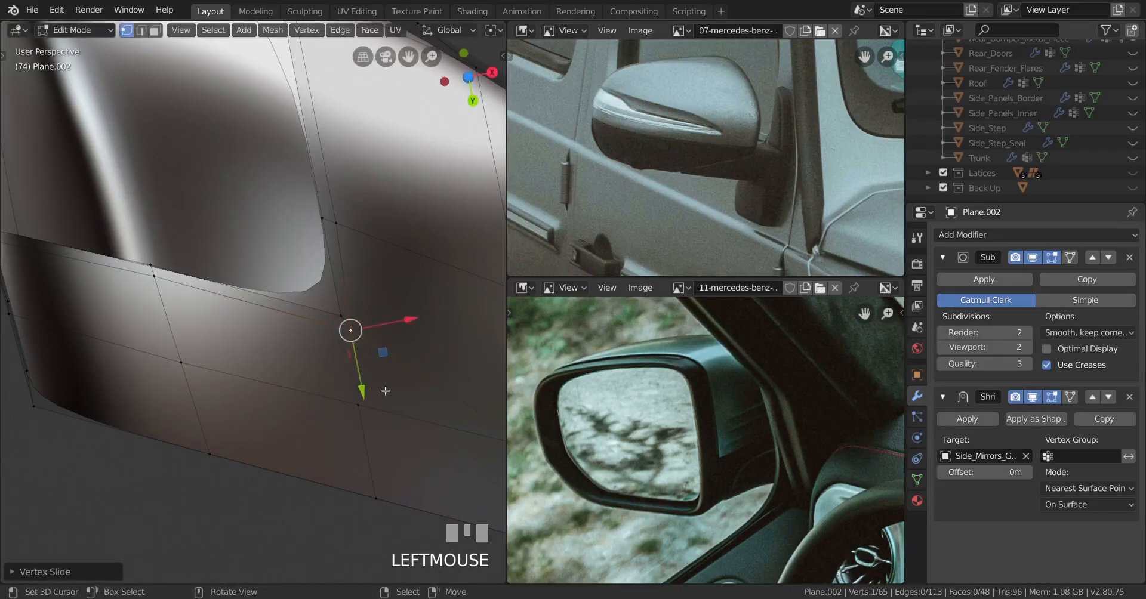
Connect the rim vertices along the opening's upper edge with a new edge path, then merge the close pair at its end at centre
middle_click_drag(378, 385, 311, 358, "shift")
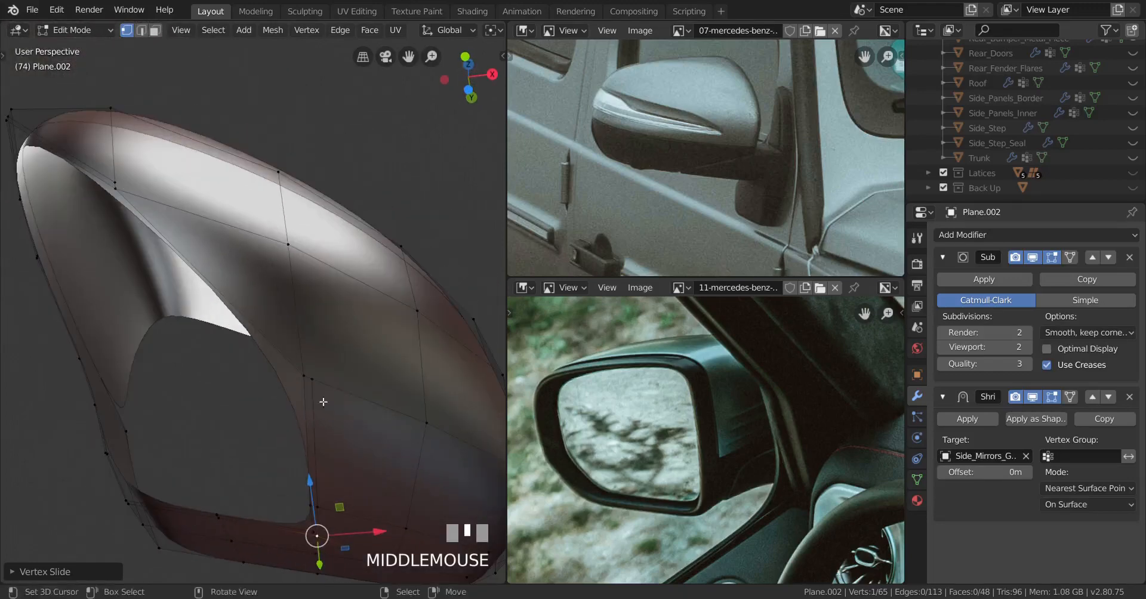
right_click(306, 341)
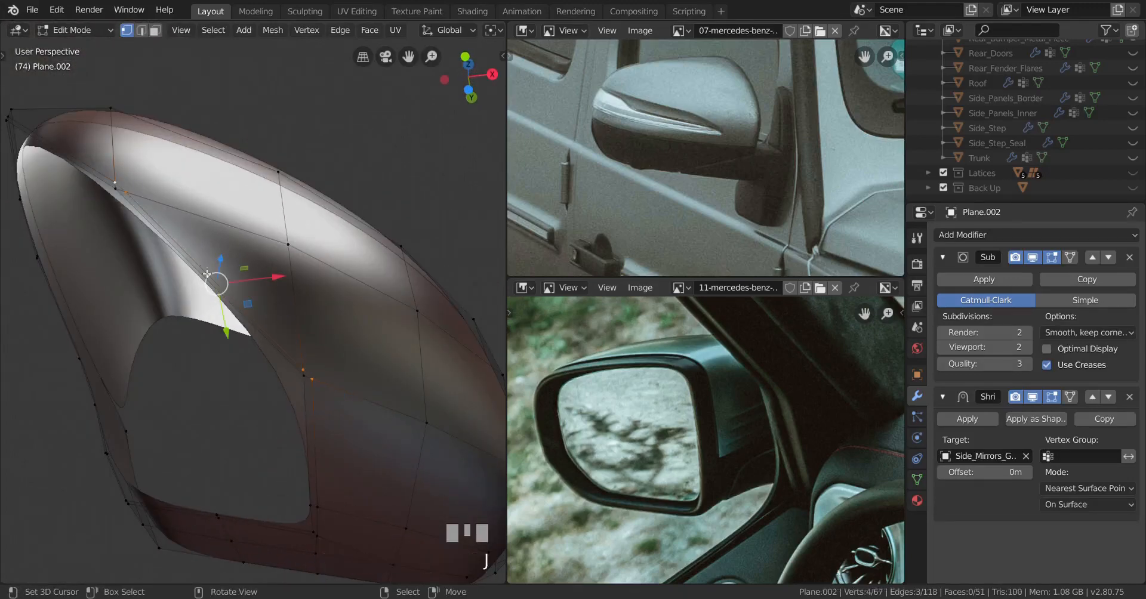
middle_click_drag(214, 298, 299, 325)
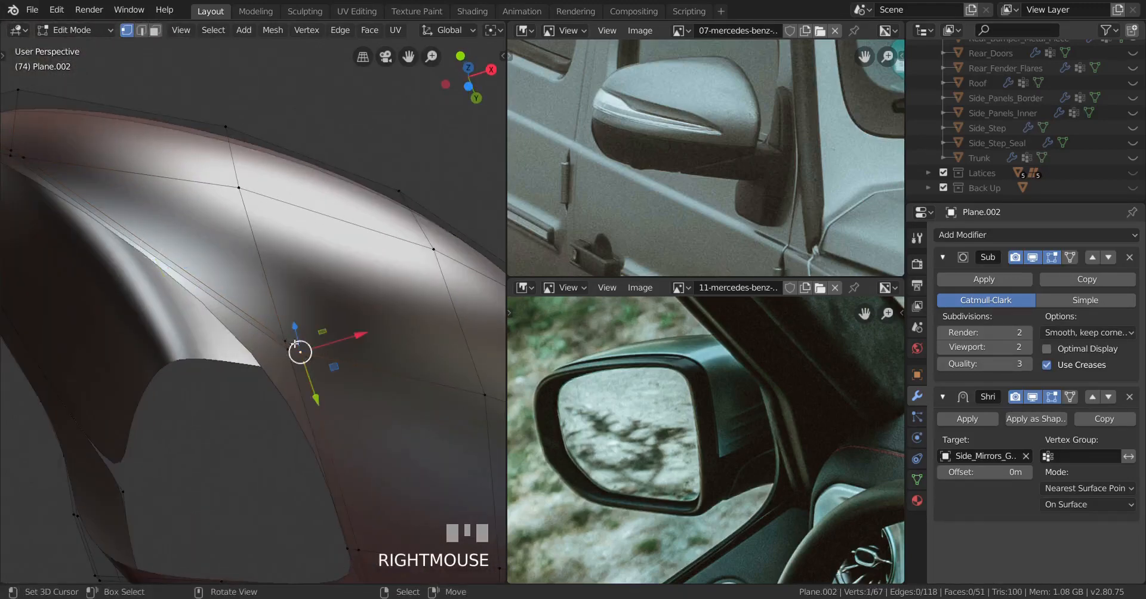
key("alt+m")
left_click(327, 386)
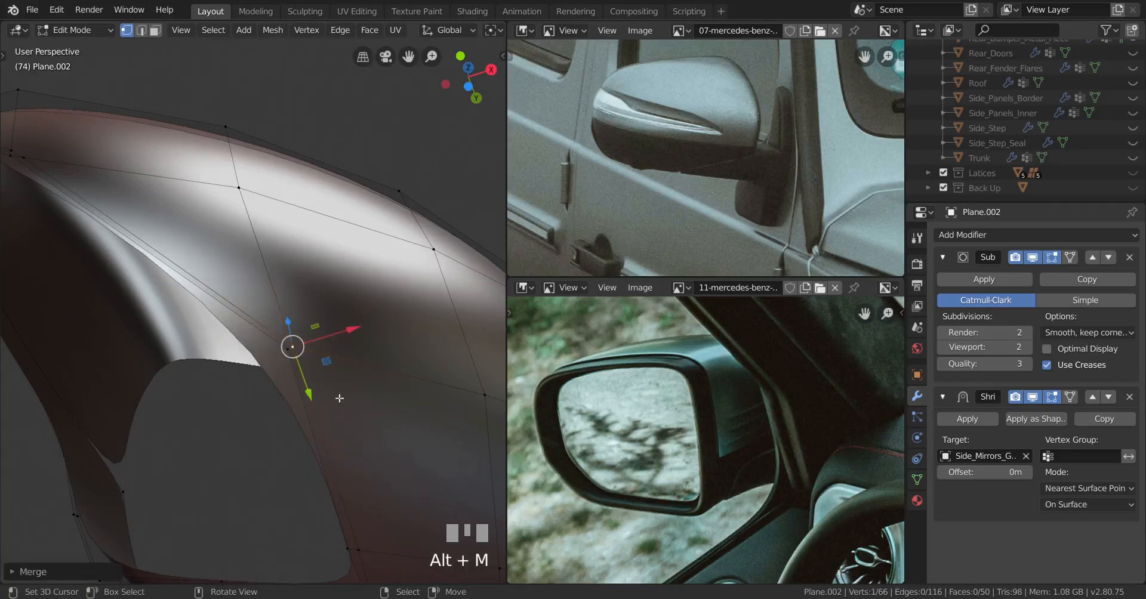
Slide the merged vertex at the opening's upper side slightly along its connected edges
key("g")
key("g")
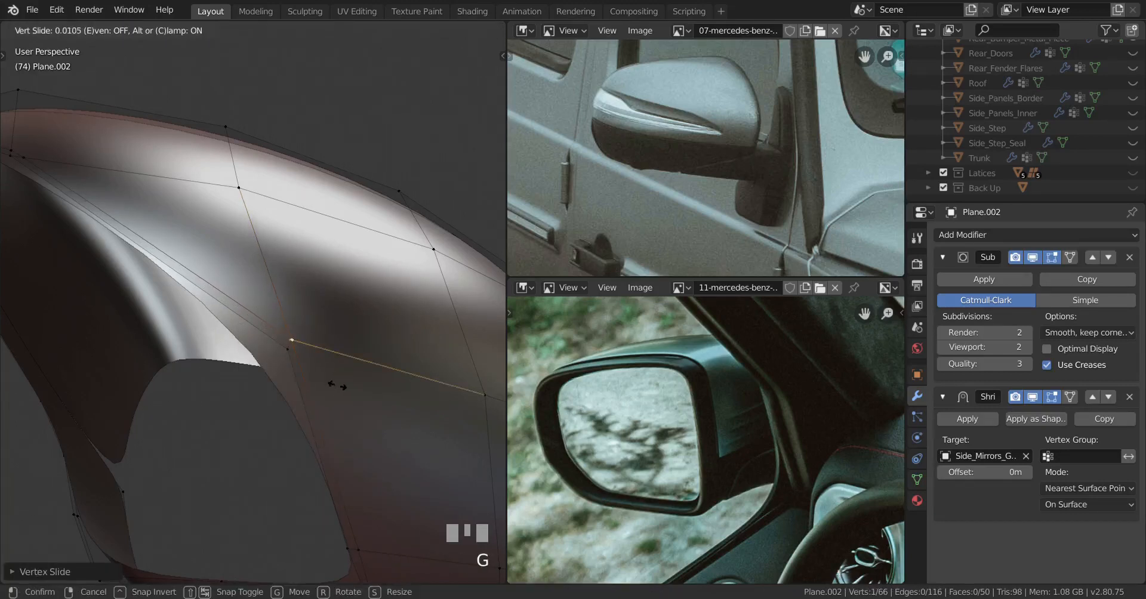
left_click(338, 385)
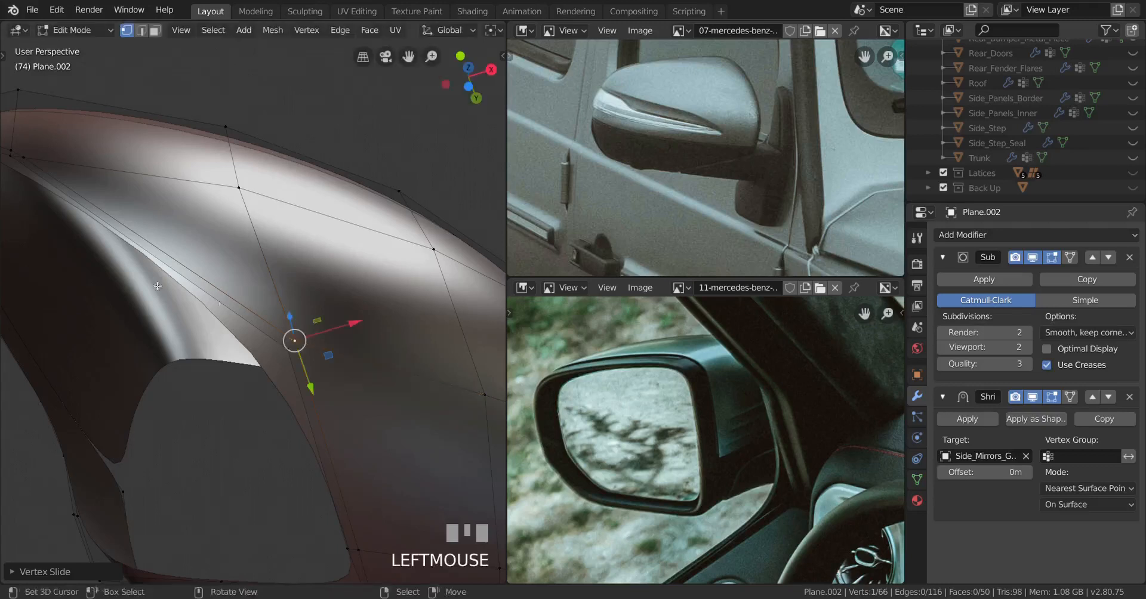
Merge the close vertex pair at the other end of the new edge path and slide the merged vertex along its neighbouring edges
middle_click_drag(293, 352, 264, 366)
scroll(264, 366, "up", 2)
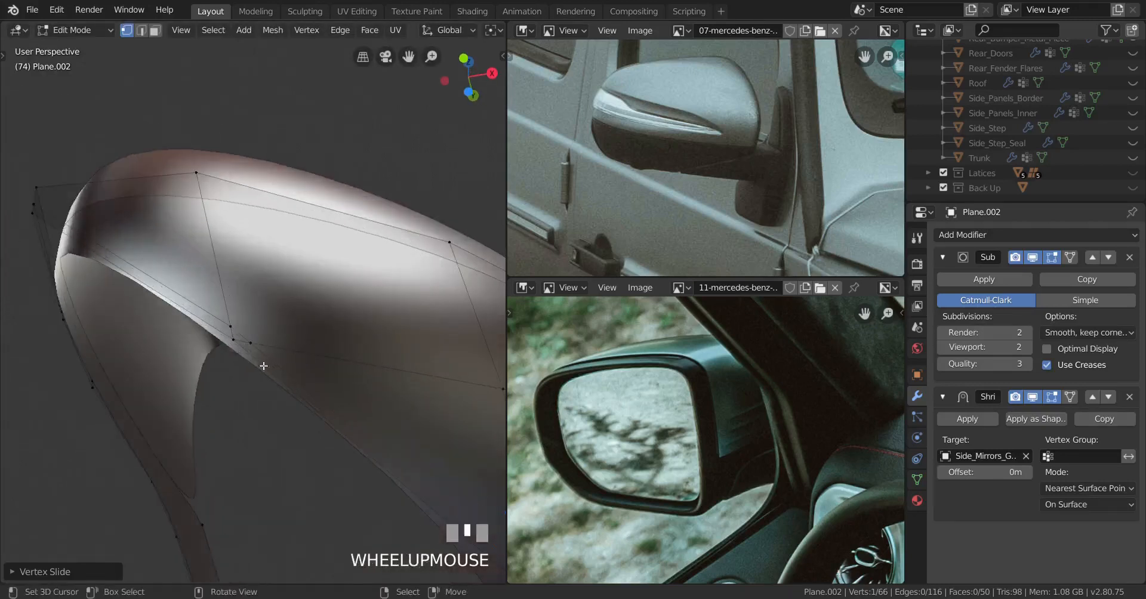
key("alt+m")
left_click(371, 396)
key("g")
key("g")
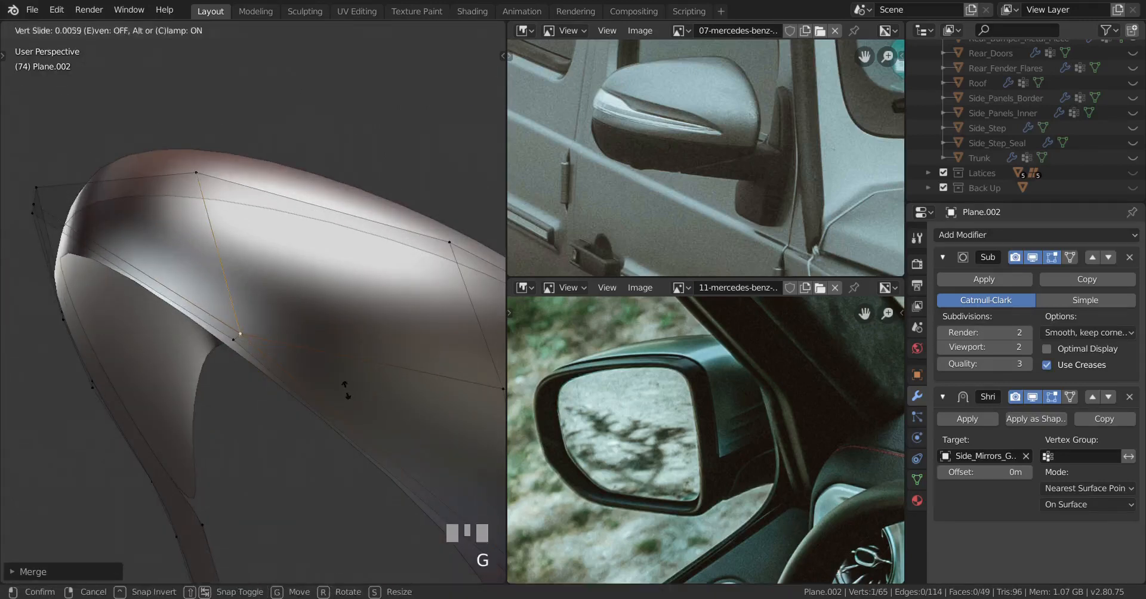
left_click(345, 382)
key("g")
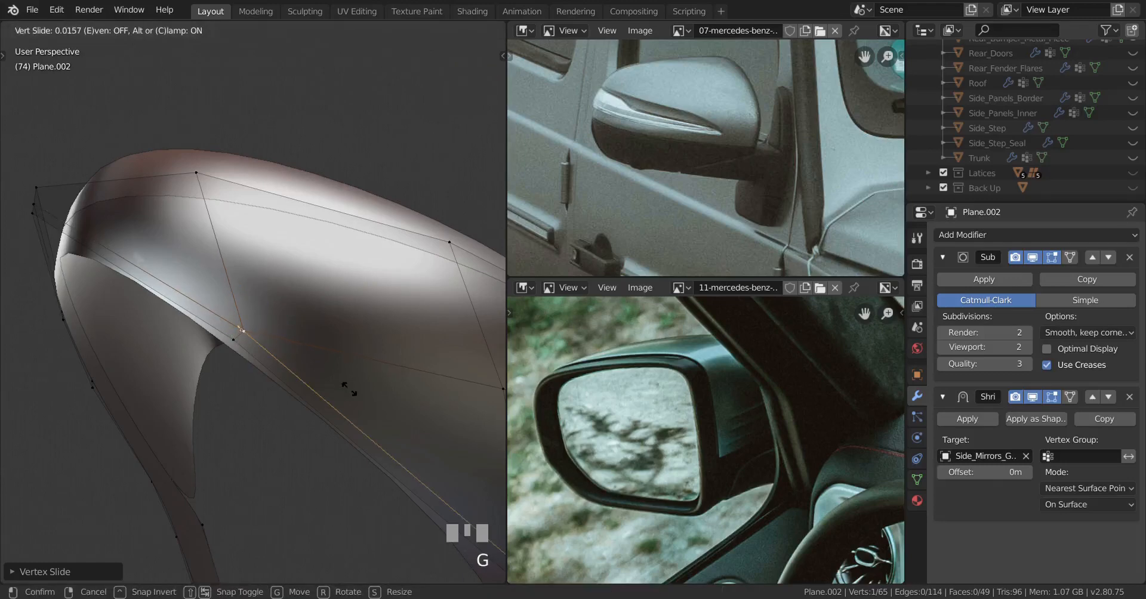
left_click(349, 389)
Slide the support-loop vertex at the opening's corner along its edge, away from the rim corner
key("a")
middle_click_drag(340, 402, 390, 431)
middle_click_drag(157, 302, 197, 257)
key("a")
mouse_move(236, 411)
middle_mouse_down()
mouse_move(248, 396)
mouse_move(239, 391)
middle_mouse_up()
middle_click_drag(221, 394, 332, 439, "shift")
scroll(236, 436, "up", 2)
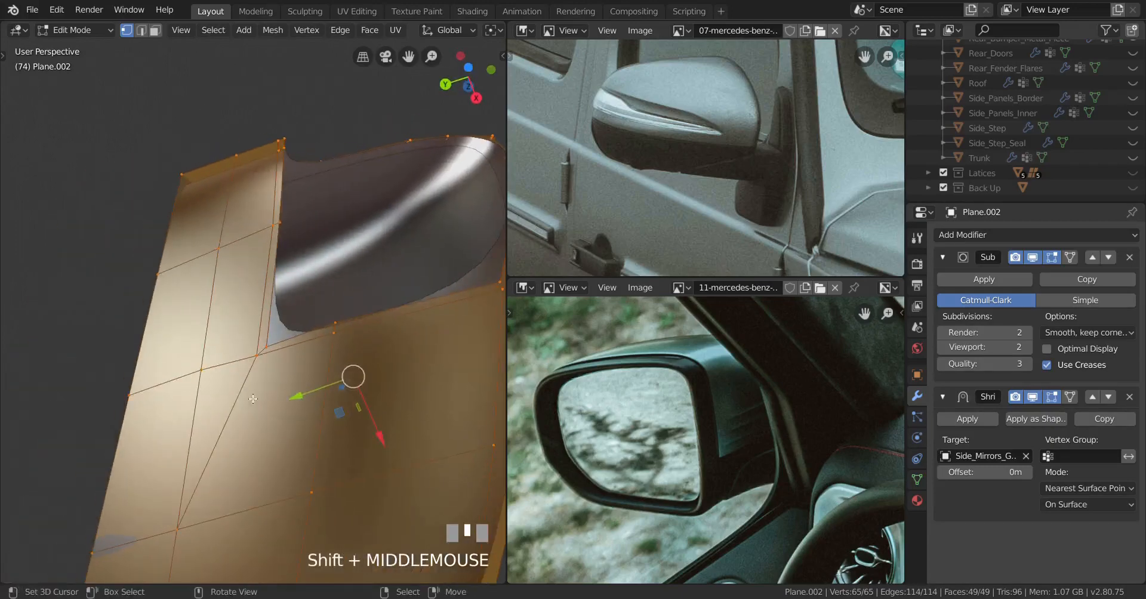
right_click(257, 356)
key("g")
key("g")
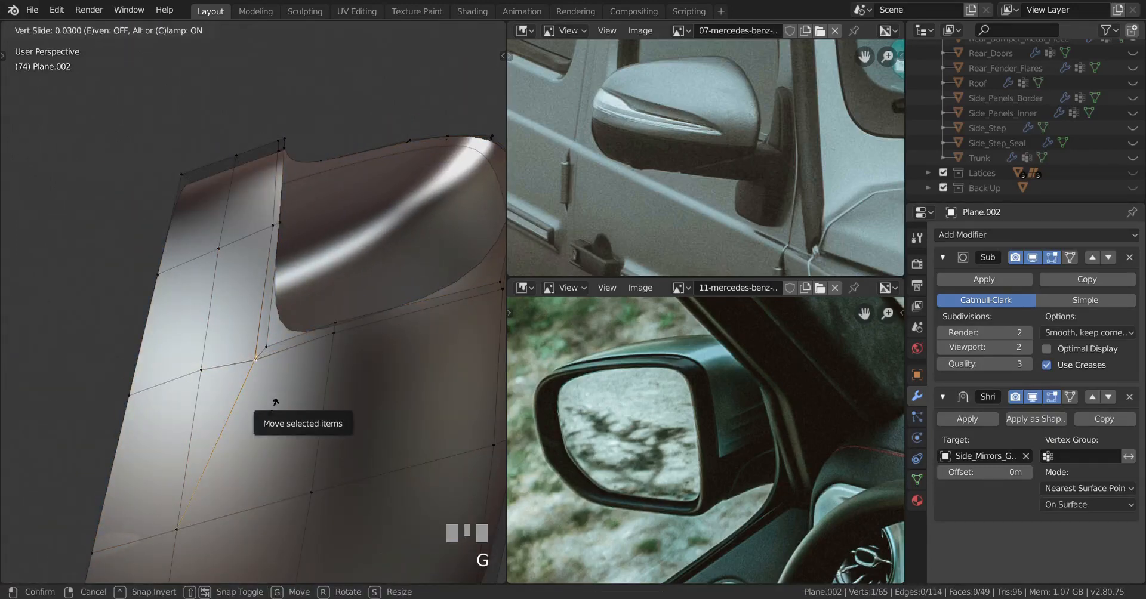
left_click(283, 402)
Select the boundary loop of the opening and fill it with a single face
key("a")
middle_click_drag(338, 410, 344, 451)
scroll(353, 411, "down", 2)
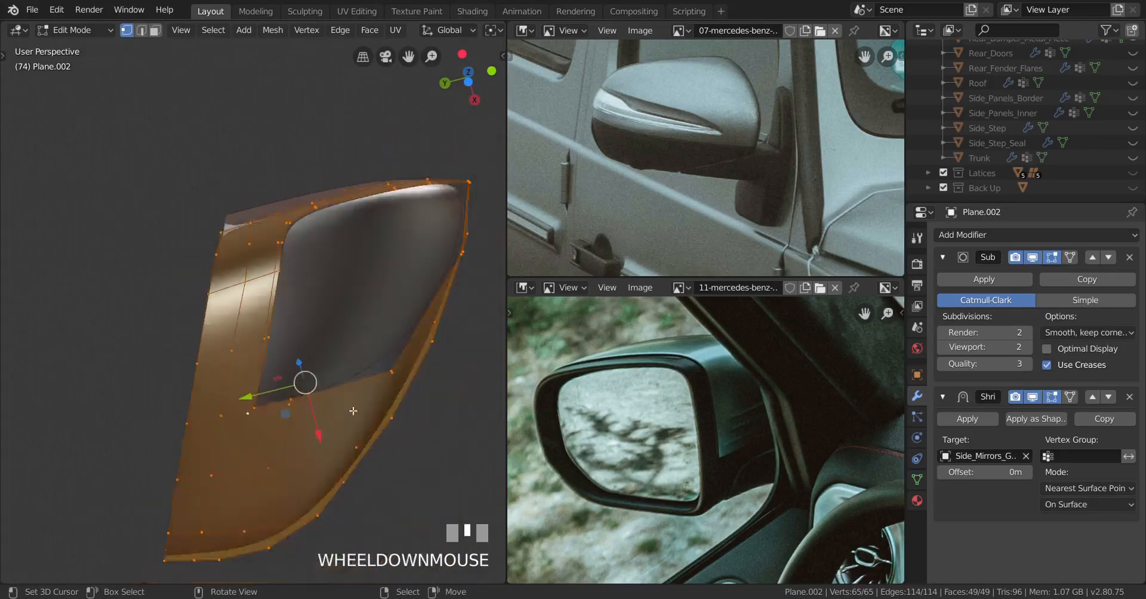
middle_click_drag(353, 411, 387, 406)
right_click(333, 382, "alt")
key("f")
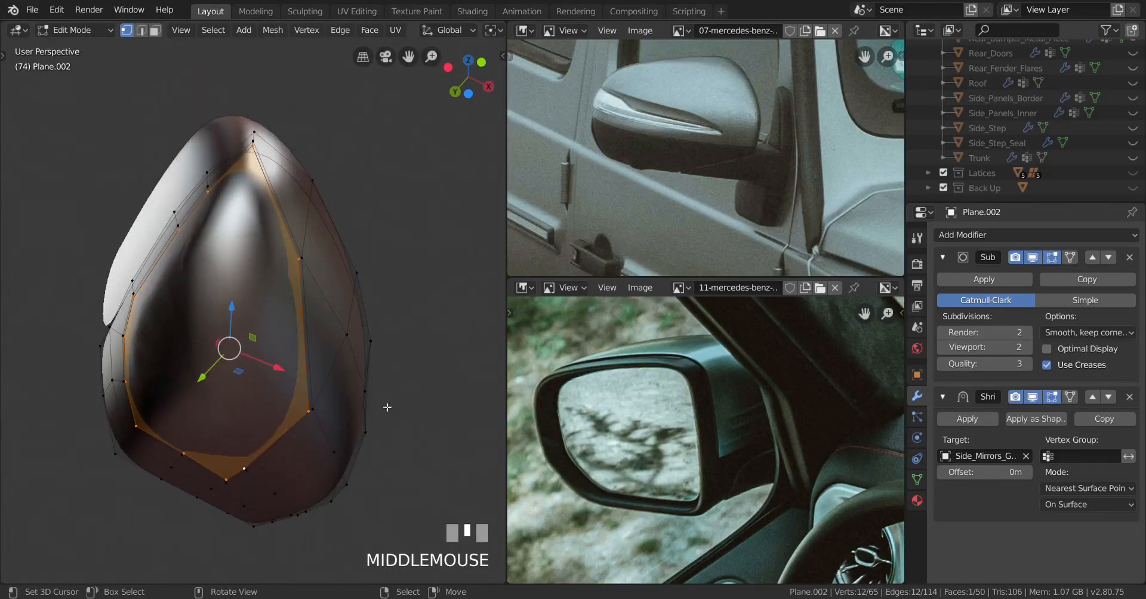
Inset the filled face twice by a thin margin, then delete the inner face to reopen the hole
key("i")
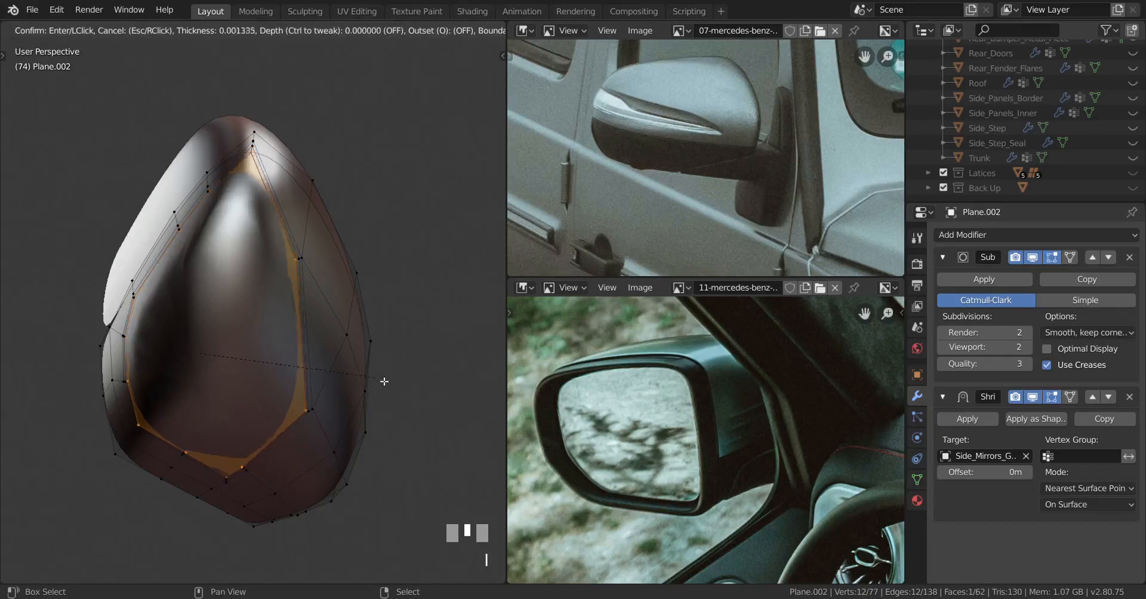
left_click(363, 375)
middle_click_drag(362, 375, 359, 368)
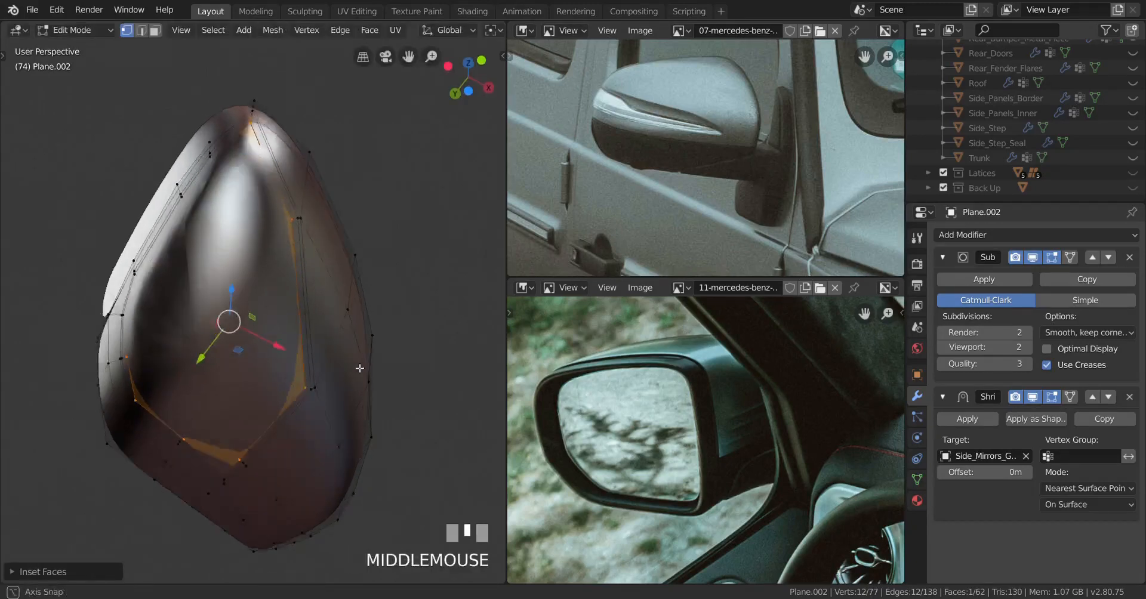
scroll(360, 373, "up", 3)
middle_click_drag(364, 407, 358, 377, "shift")
key("i")
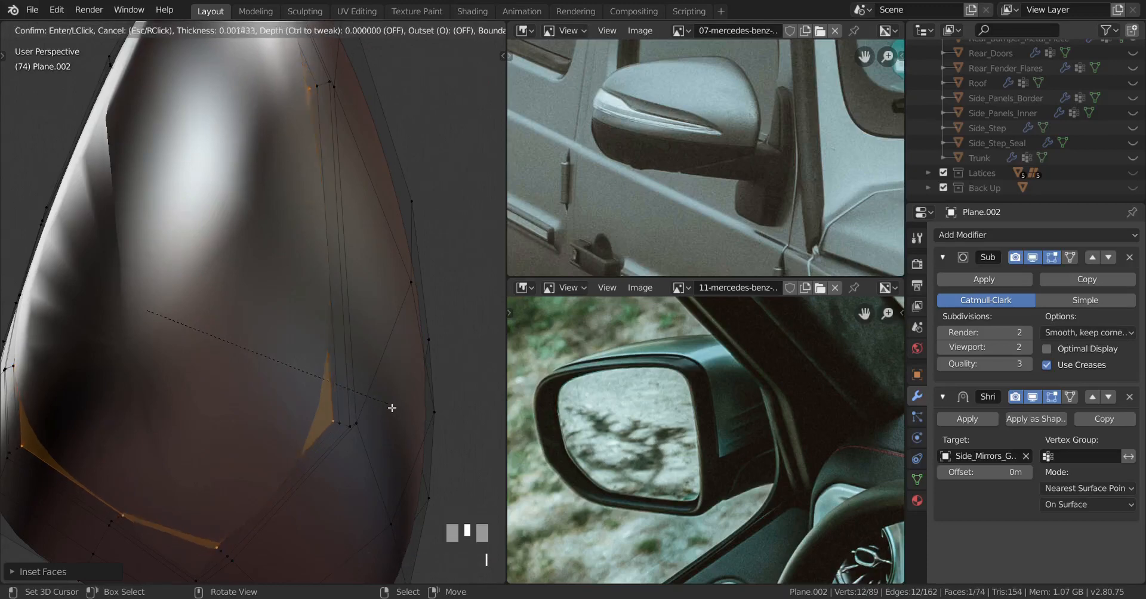
left_click(367, 390)
scroll(358, 390, "down", 4)
key("x")
left_click(294, 424)
Create a vertex group and assign every vertex except the opening's innermost loop to it at weight 1.000
middle_click_drag(294, 425, 288, 463)
scroll(352, 454, "up", 3)
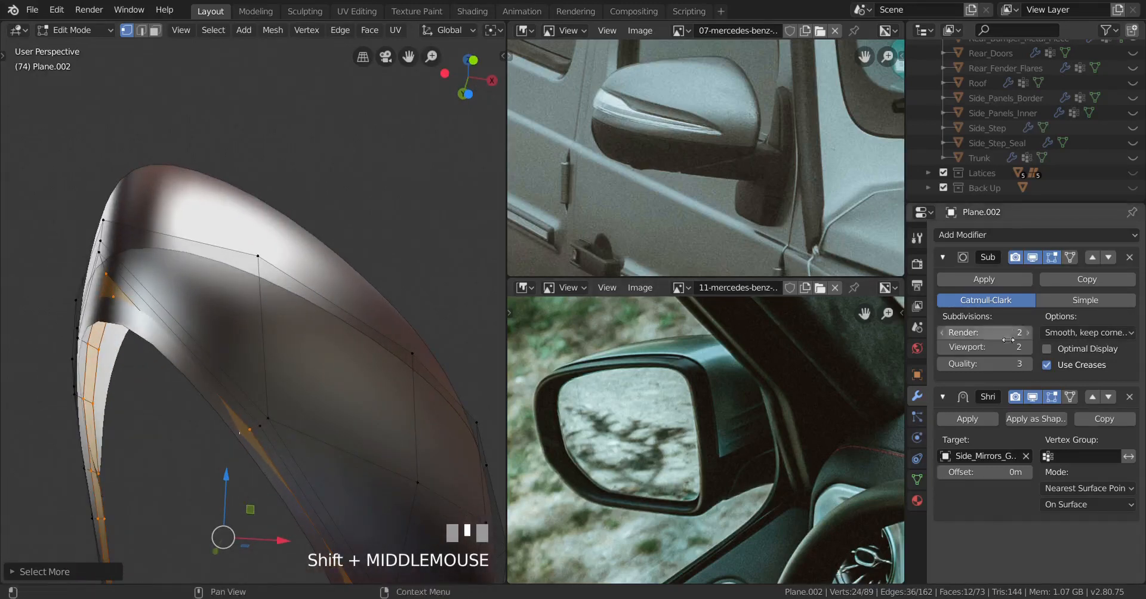
left_click(918, 481)
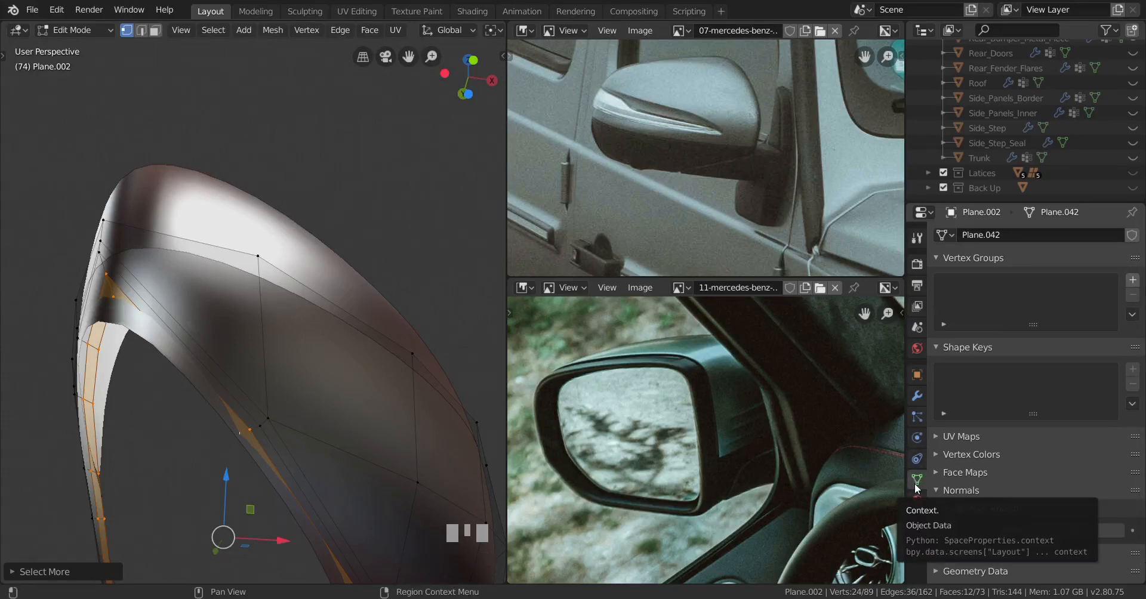
left_click(1132, 281)
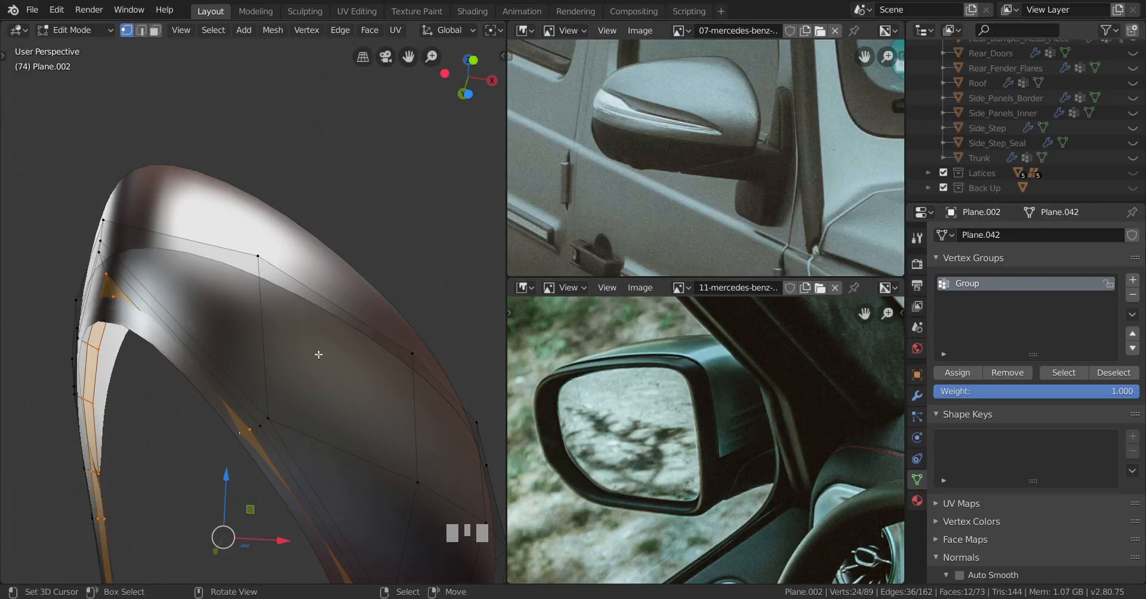
key("ctrl+i")
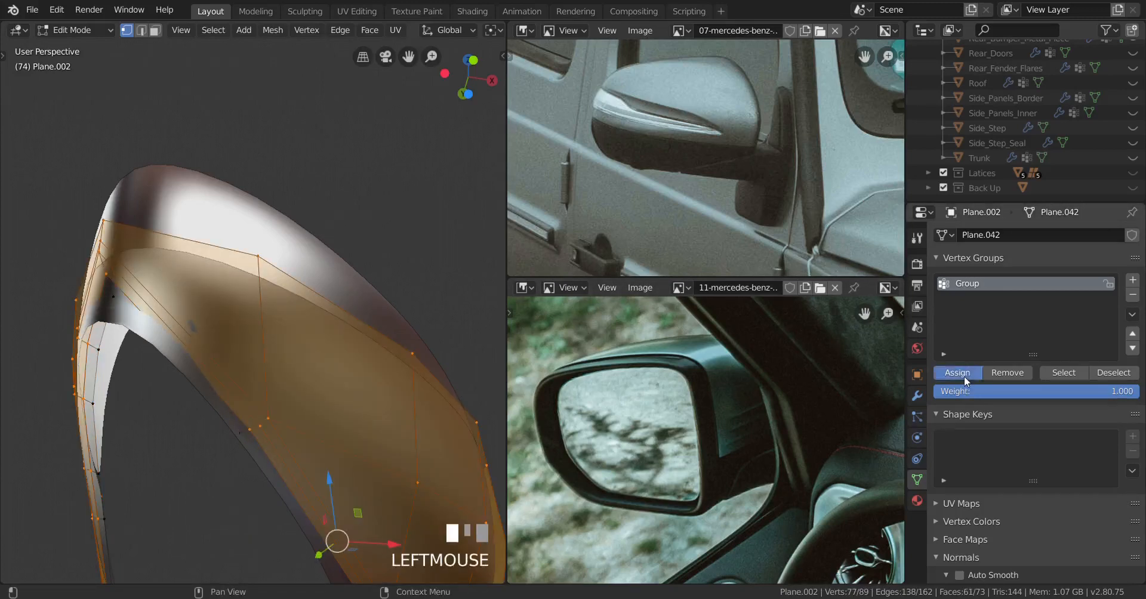
In Object Mode, limit the Shrinkwrap modifier to the vertex group named Group
scroll(302, 403, "down", 3)
scroll(301, 403, "up", 4)
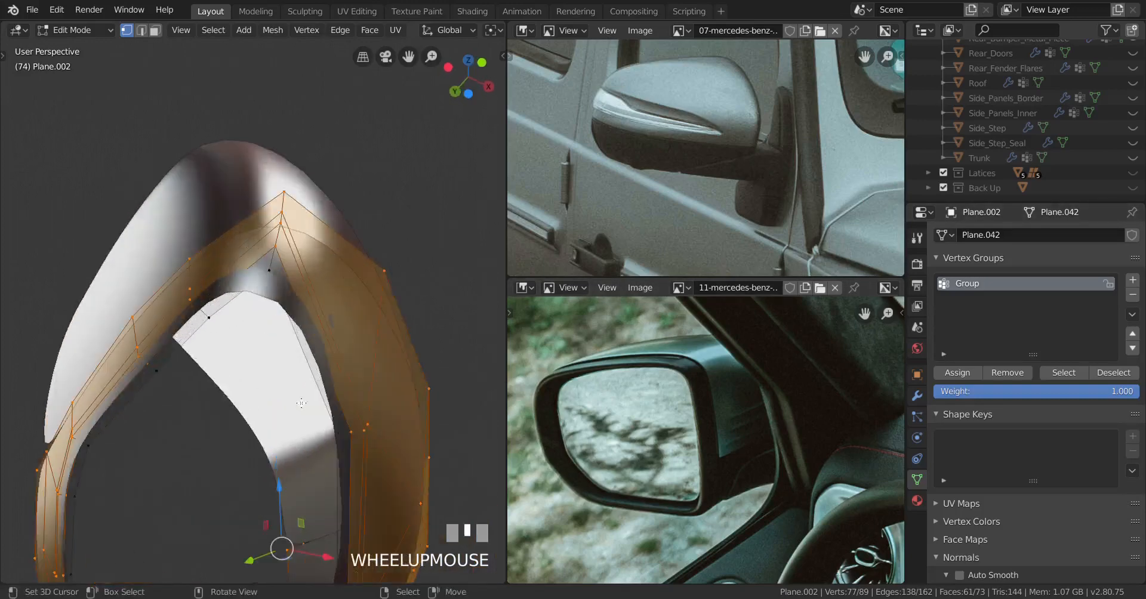
key("Tab")
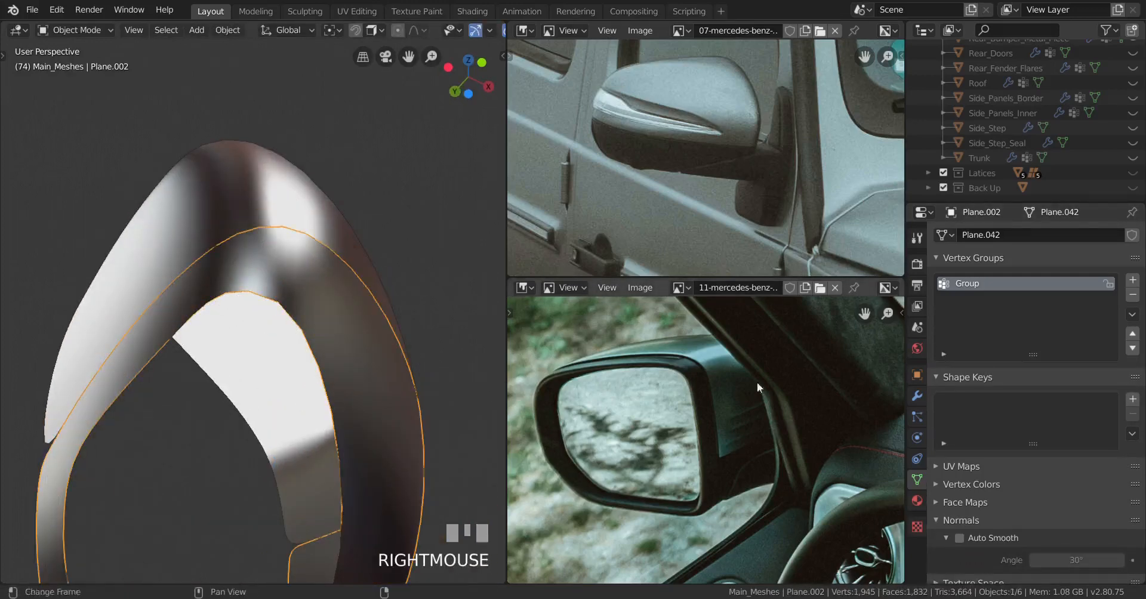
left_click(917, 396)
left_click(1078, 456)
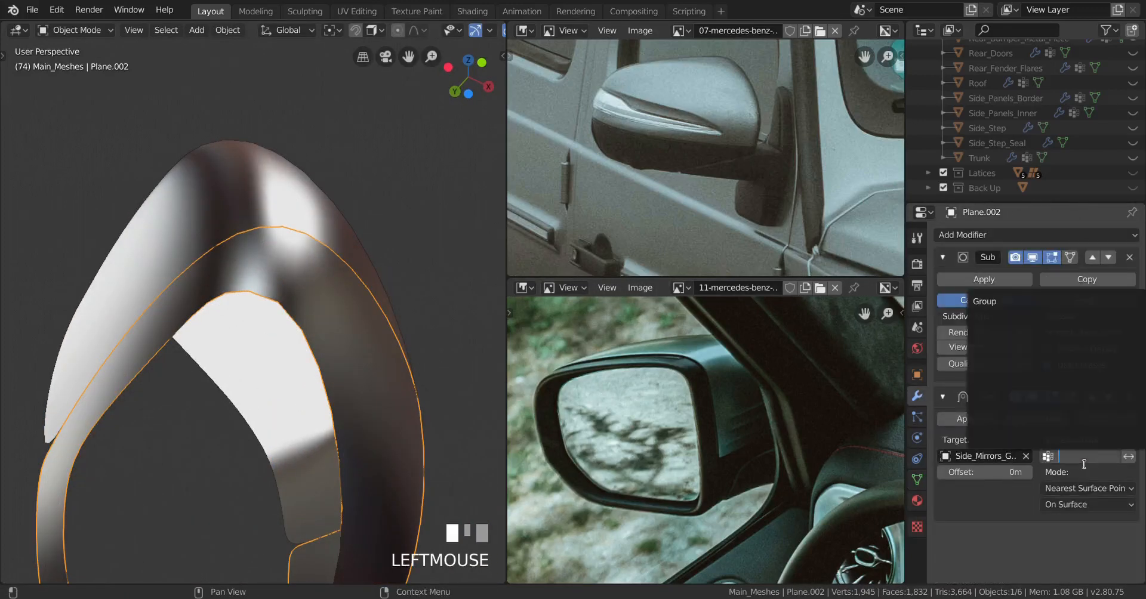
left_click(997, 301)
Examine the opening's inner rim from several angles in Object and Edit Mode with the limited Shrinkwrap
mouse_move(322, 393)
middle_mouse_down()
mouse_move(355, 388)
mouse_move(363, 331)
mouse_move(398, 335)
mouse_move(413, 296)
mouse_move(388, 291)
mouse_move(368, 363)
mouse_move(388, 409)
mouse_move(351, 382)
mouse_move(400, 375)
mouse_move(417, 388)
mouse_move(358, 404)
mouse_move(358, 376)
mouse_move(386, 363)
mouse_move(360, 348)
mouse_move(318, 351)
mouse_move(323, 388)
middle_mouse_up()
scroll(356, 368, "up", 3)
key("Tab")
scroll(363, 398, "down", 2)
scroll(351, 383, "up", 2)
scroll(370, 389, "down", 2)
key("Tab")
scroll(381, 403, "up", 3)
scroll(357, 377, "down", 2)
key("alt+a")
scroll(385, 367, "down", 3)
scroll(317, 351, "up", 4)
middle_click_drag(322, 388, 409, 398, "shift")
key("Tab")
scroll(418, 383, "up", 2)
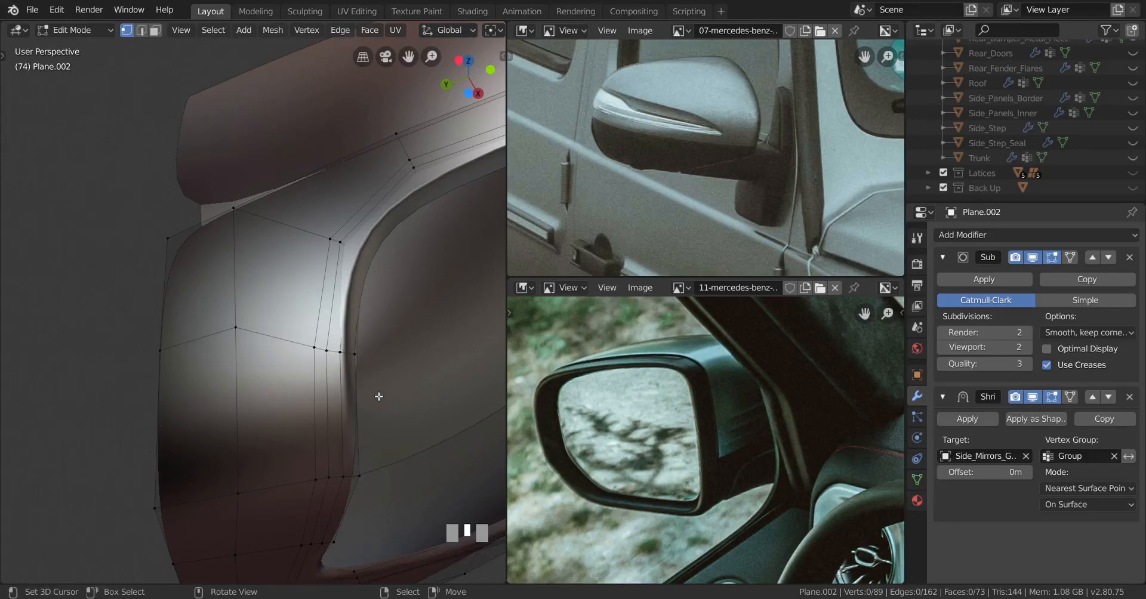
Switch to wireframe display and select the short inner rim edge on the opening's side wall
middle_click_drag(379, 396, 378, 409)
key("shift+z")
middle_click_drag(210, 409, 354, 383)
key("a")
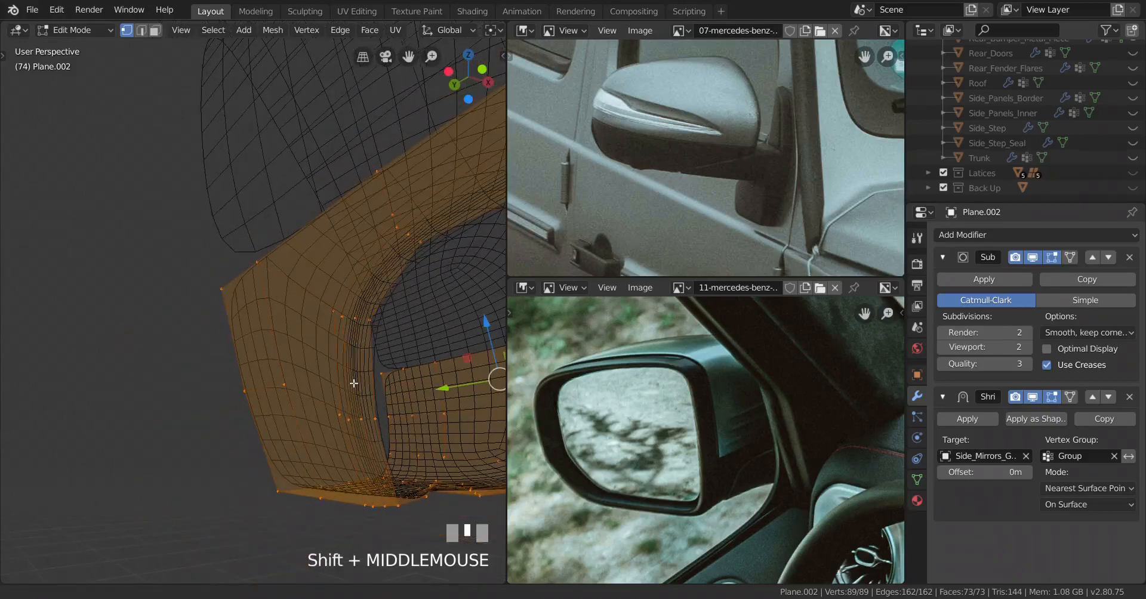
right_click(360, 419)
key("KP_Decimal")
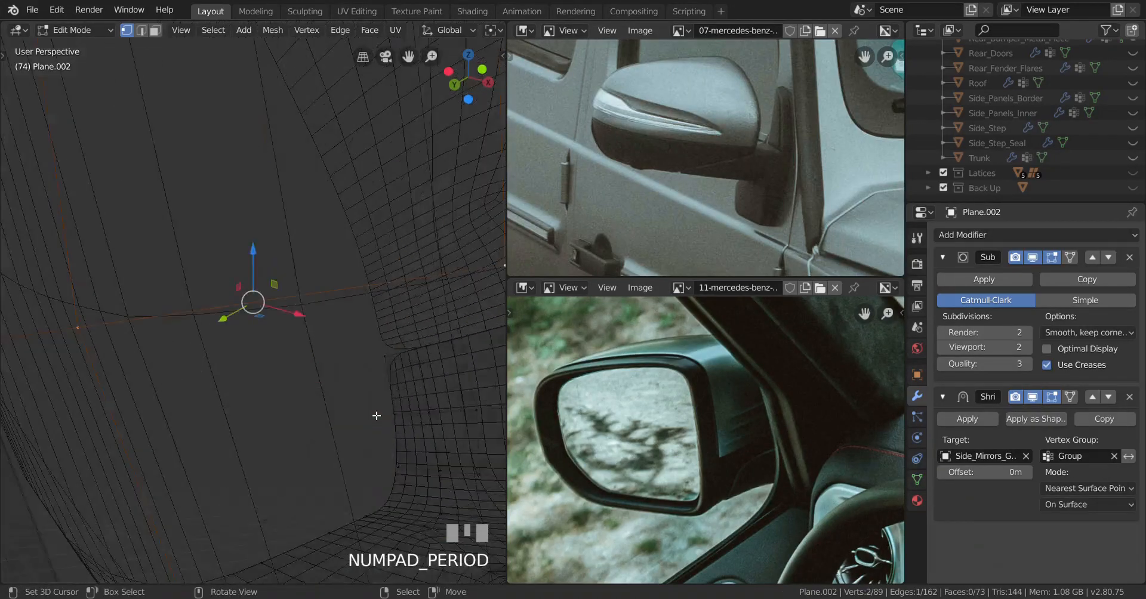
Return to shaded display and reposition the selected short rim edge, first along X and then freely, on the opening's side wall
scroll(350, 409, "down", 2)
mouse_move(350, 409)
middle_mouse_down()
mouse_move(383, 404)
mouse_move(431, 447)
mouse_move(391, 450)
mouse_move(332, 416)
middle_mouse_up()
key("z")
left_click(500, 417)
mouse_move(438, 416)
middle_mouse_down()
mouse_move(334, 410)
mouse_move(330, 387)
middle_mouse_up()
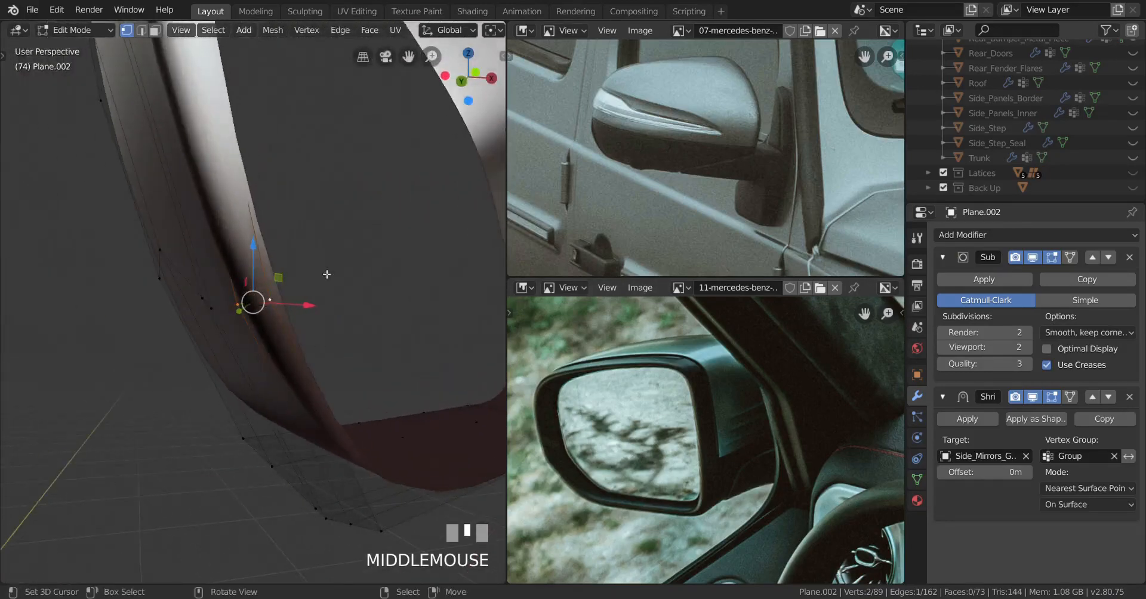
left_click_drag(310, 306, 337, 313)
middle_click_drag(312, 319, 402, 344)
key("g")
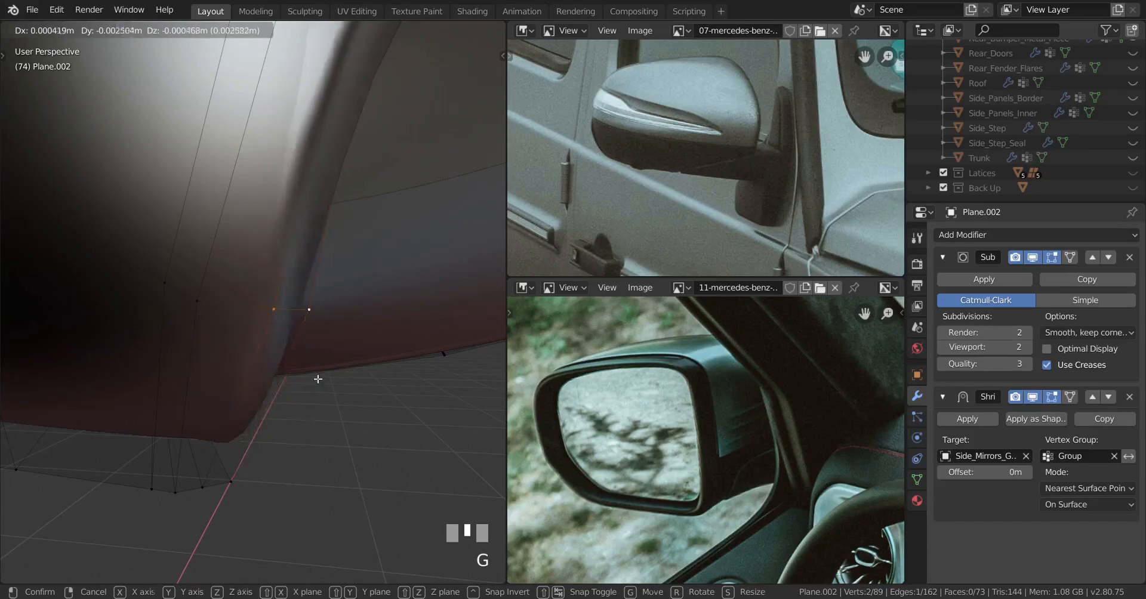
left_click(318, 379)
Show the mesh's vertex groups and select the rim loop just outside the opening's innermost loop
middle_click_drag(318, 379, 251, 352)
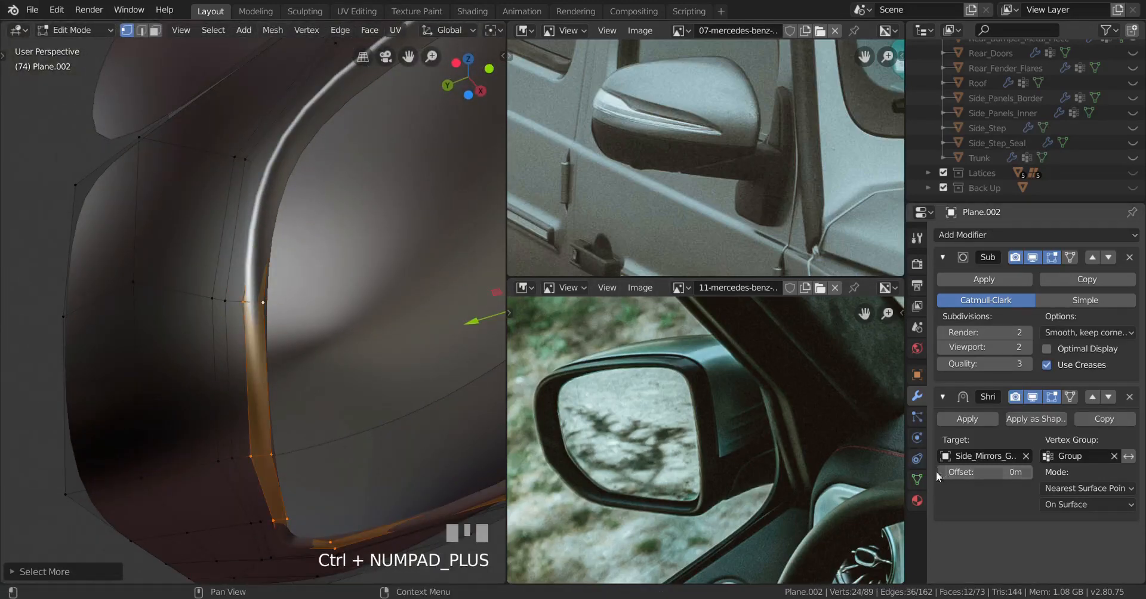
left_click(916, 479)
scroll(391, 310, "down", 3)
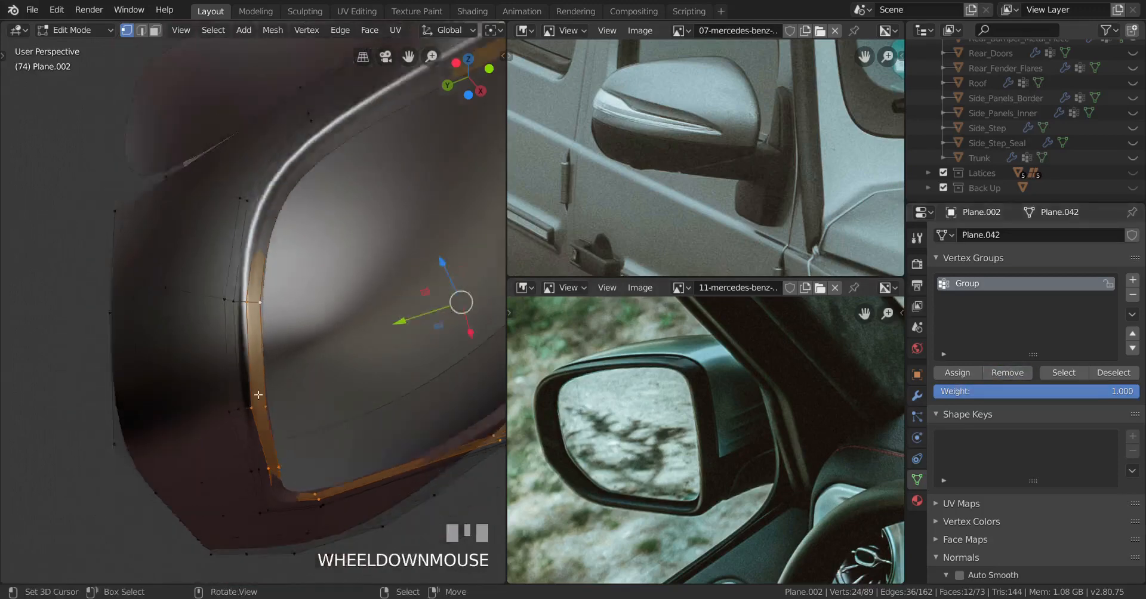
middle_click_drag(391, 311, 282, 391)
scroll(315, 378, "down", 3)
scroll(279, 374, "up", 2)
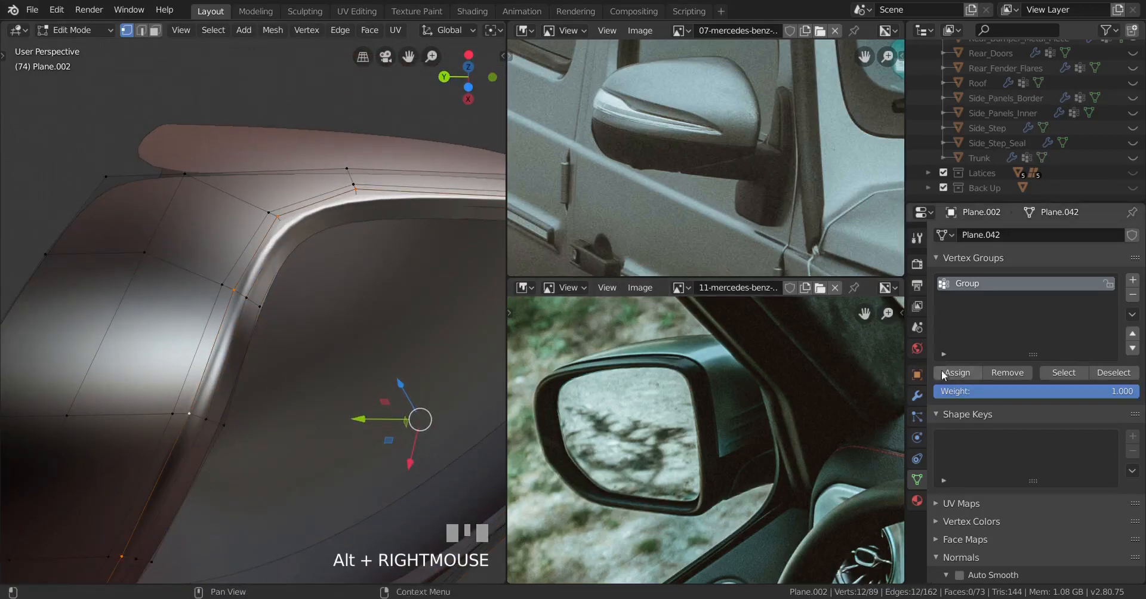
Select the short rim edge near the opening's lower corner and adjust its height along Z
scroll(197, 442, "down", 2)
middle_click_drag(197, 441, 269, 390)
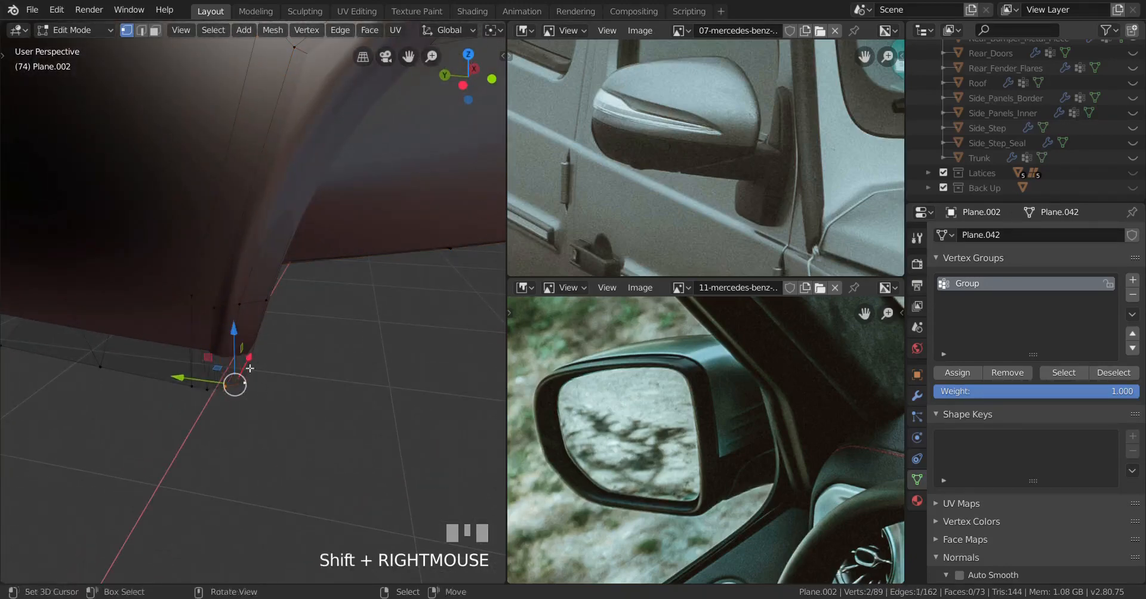
left_click_drag(234, 330, 237, 319)
middle_click_drag(240, 335, 236, 398)
scroll(290, 485, "up", 2)
left_click_drag(227, 341, 228, 404)
middle_click_drag(235, 412, 329, 458)
Select the loop just outside the opening's innermost loop and remove it from the vertex group named Group
key("Tab")
key("Tab")
scroll(225, 374, "up", 2)
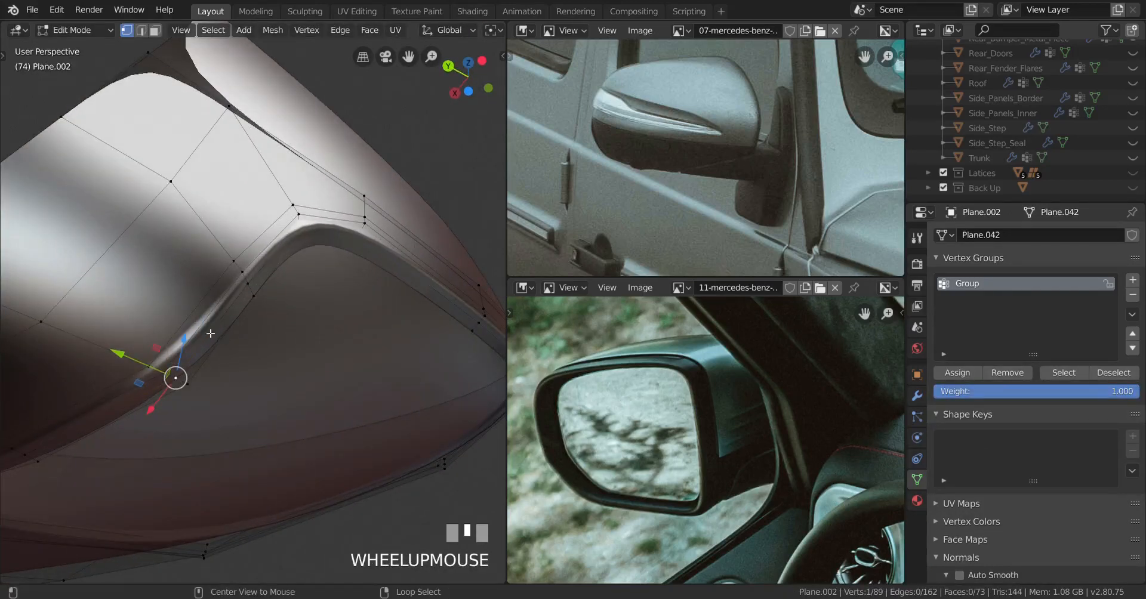
scroll(299, 375, "down", 1)
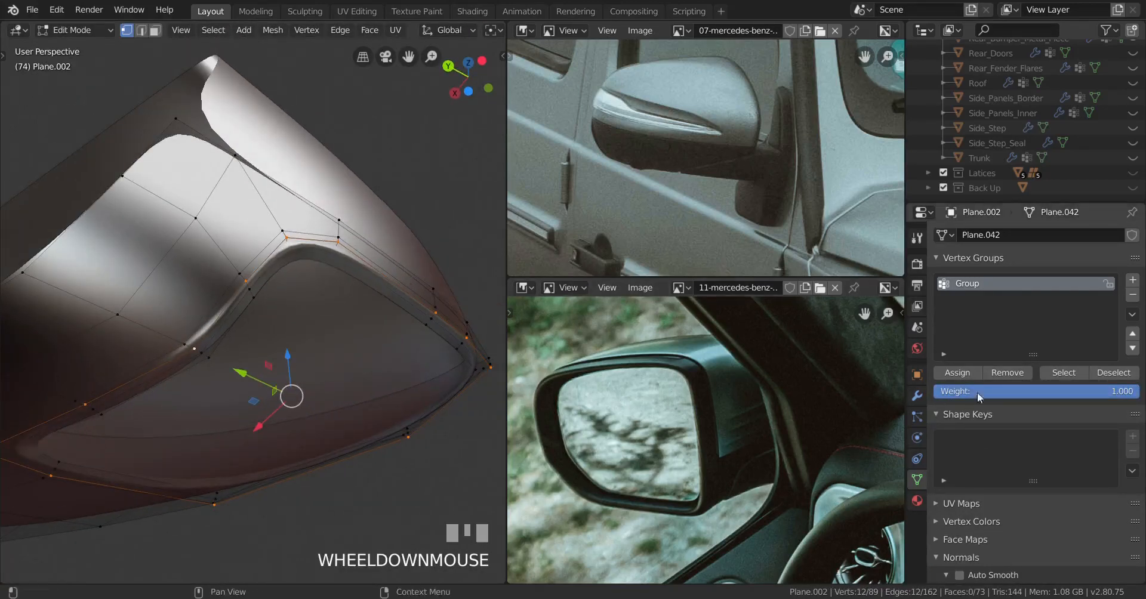
left_click(1007, 372)
Insert an edge loop just outside the opening's rim and try assigning it to the vertex group named Group
scroll(192, 388, "up", 3)
middle_click_drag(193, 389, 258, 390, "shift")
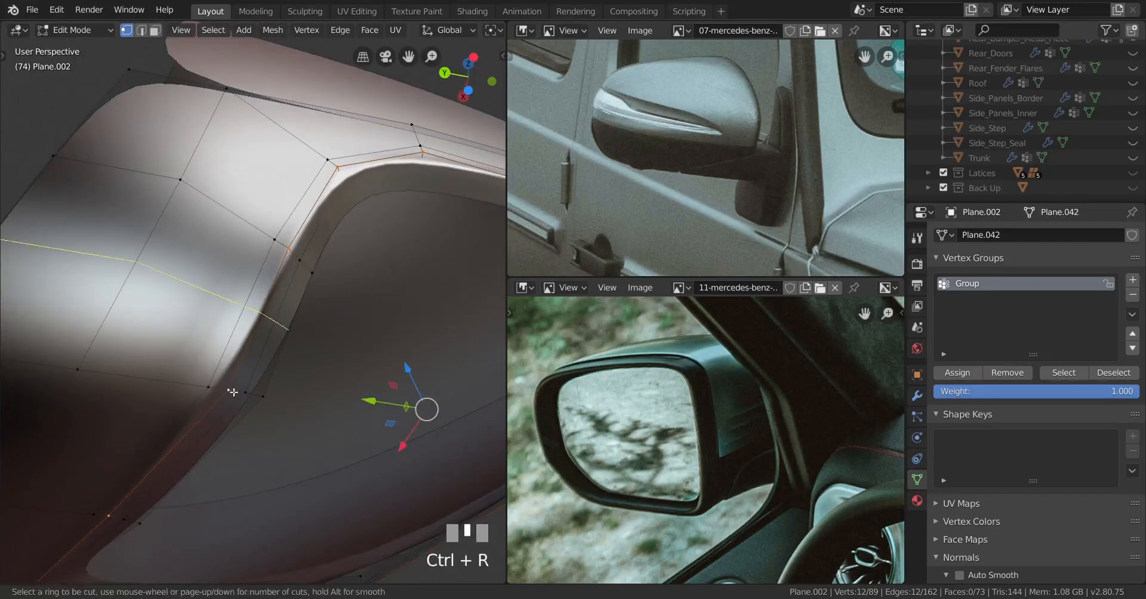
left_click(223, 395)
right_click(414, 381)
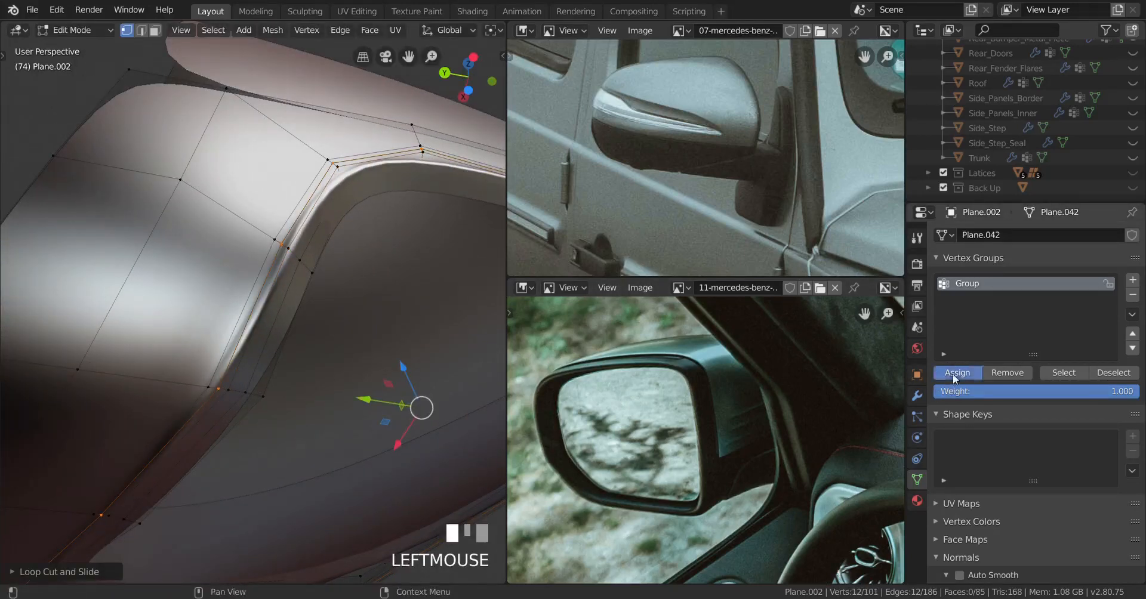
key("ctrl+z")
Check the rim in Object Mode and dissolve the edge loop inserted around it
scroll(334, 418, "down", 4)
key("Tab")
middle_click_drag(300, 417, 260, 389)
key("Tab")
scroll(284, 391, "up", 2)
key("x")
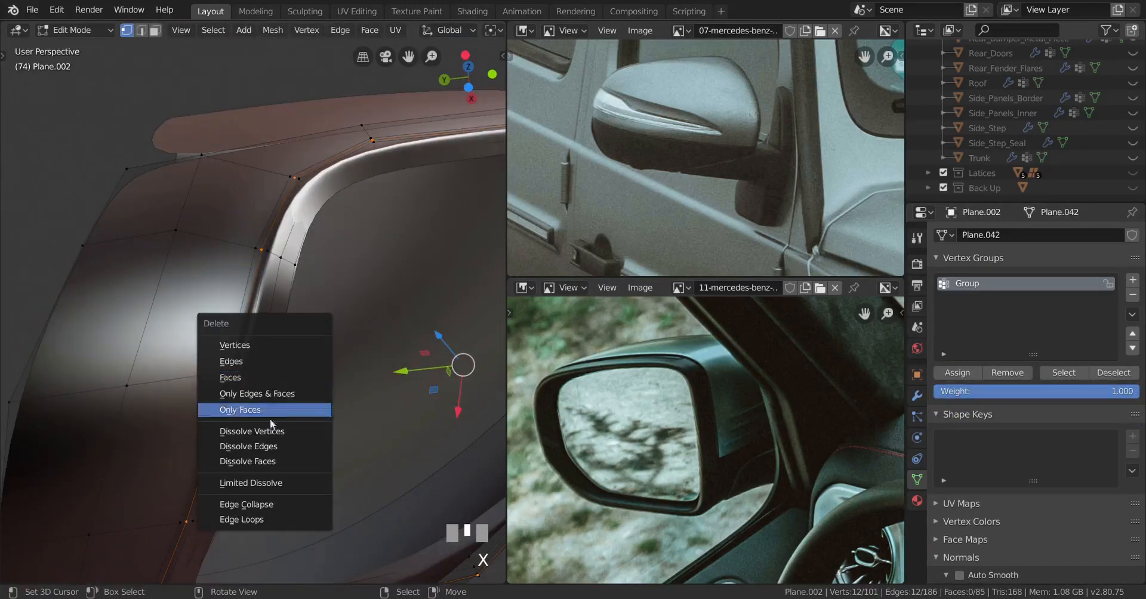
left_click(262, 446)
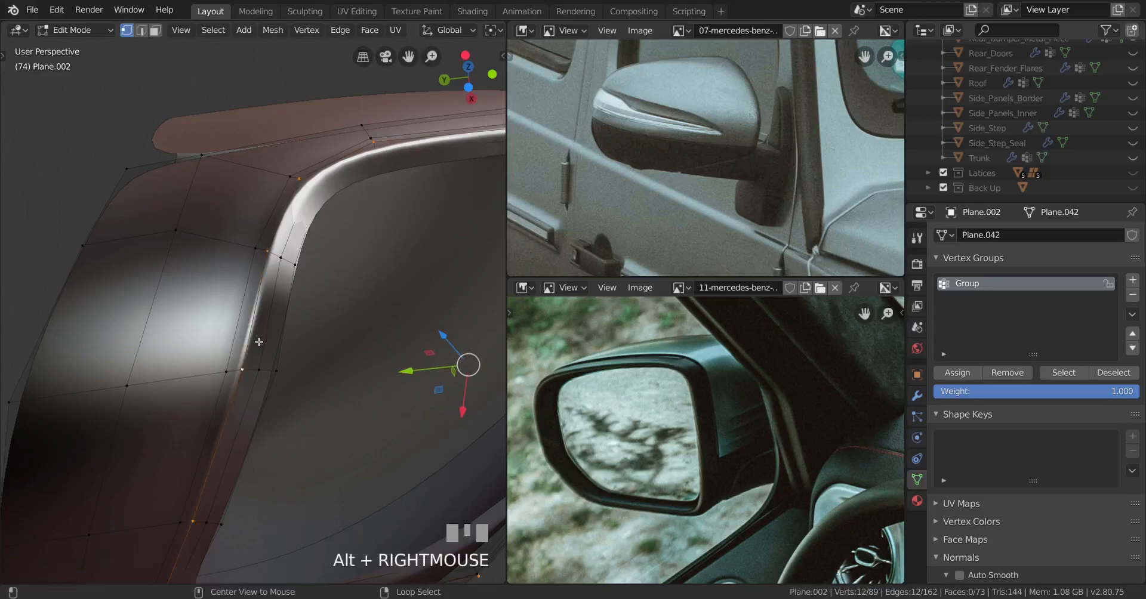
Examine the opening's rim shading and thickness from several angles, switching between Object and Edit Mode
scroll(259, 342, "down", 3)
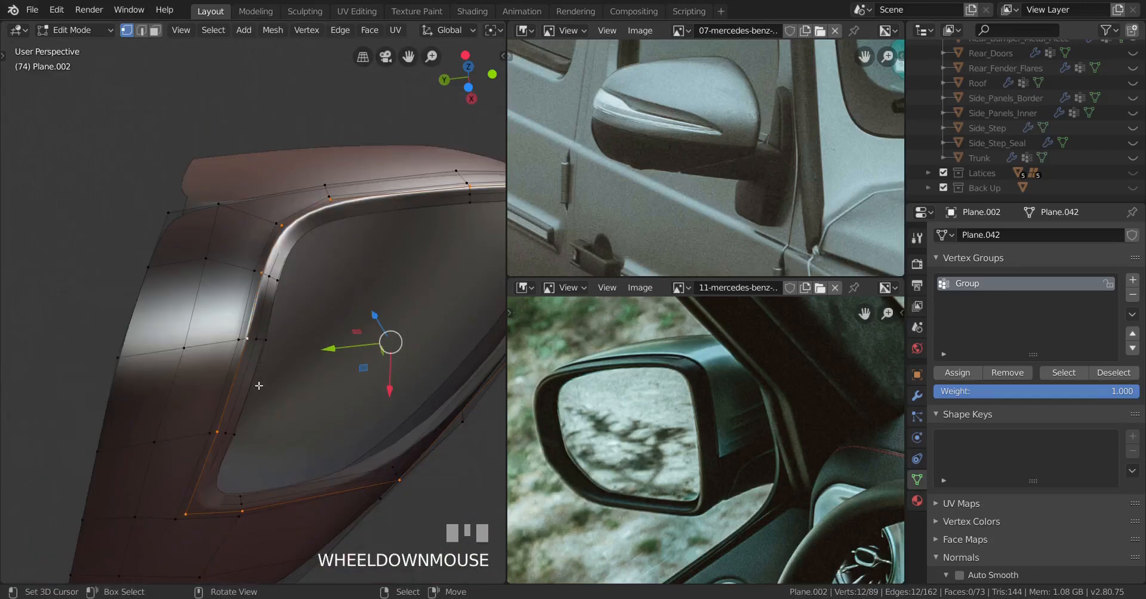
middle_click_drag(256, 382, 311, 373)
key("Tab")
scroll(359, 413, "up", 1)
key("Tab")
scroll(322, 425, "up", 2)
scroll(310, 382, "down", 2)
scroll(310, 373, "up", 2)
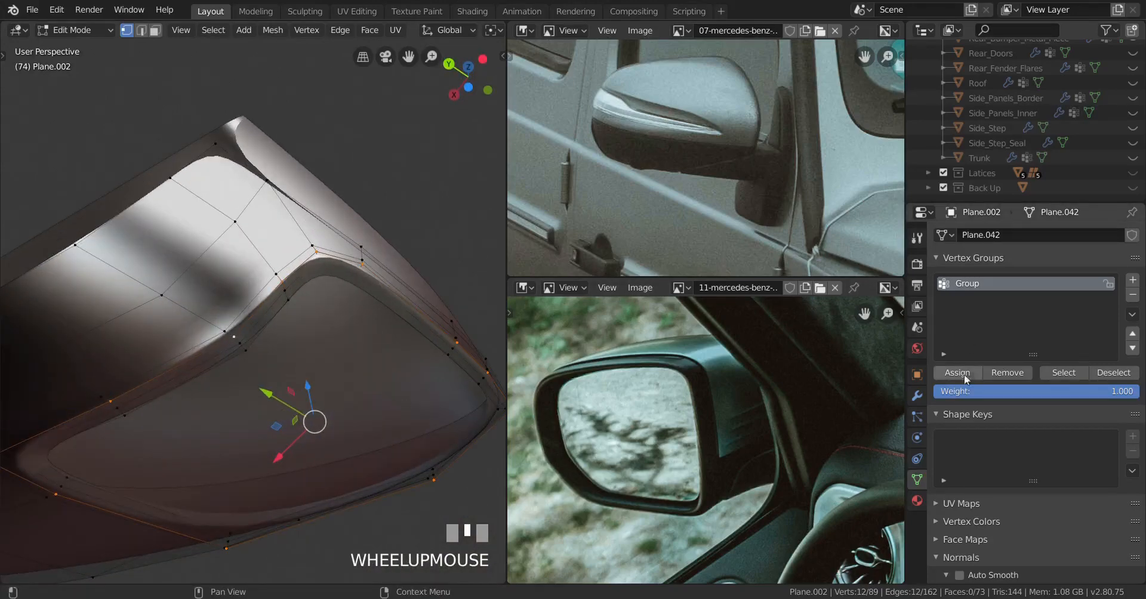
middle_click_drag(418, 393, 324, 372)
scroll(334, 417, "up", 2)
scroll(248, 416, "down", 2)
right_click(257, 411, "alt")
key("Tab")
scroll(214, 423, "up", 2)
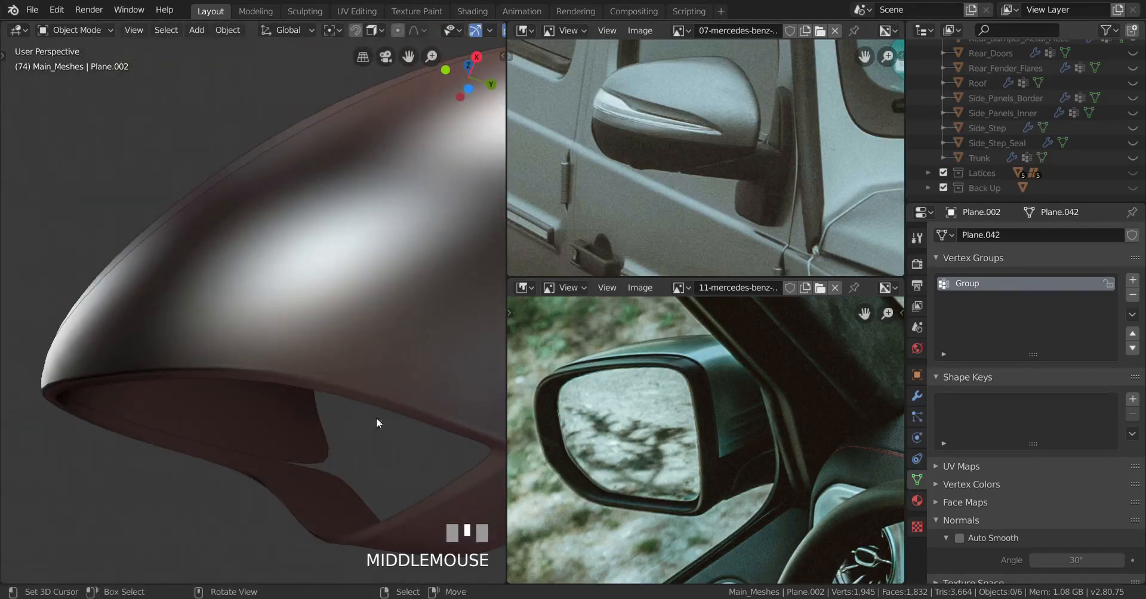
middle_click_drag(376, 423, 283, 329)
middle_click_drag(327, 389, 358, 371)
scroll(288, 345, "up", 3)
Select the short rim edge just above the opening's corner, raise it along Z and check the result in Object Mode
key("Tab")
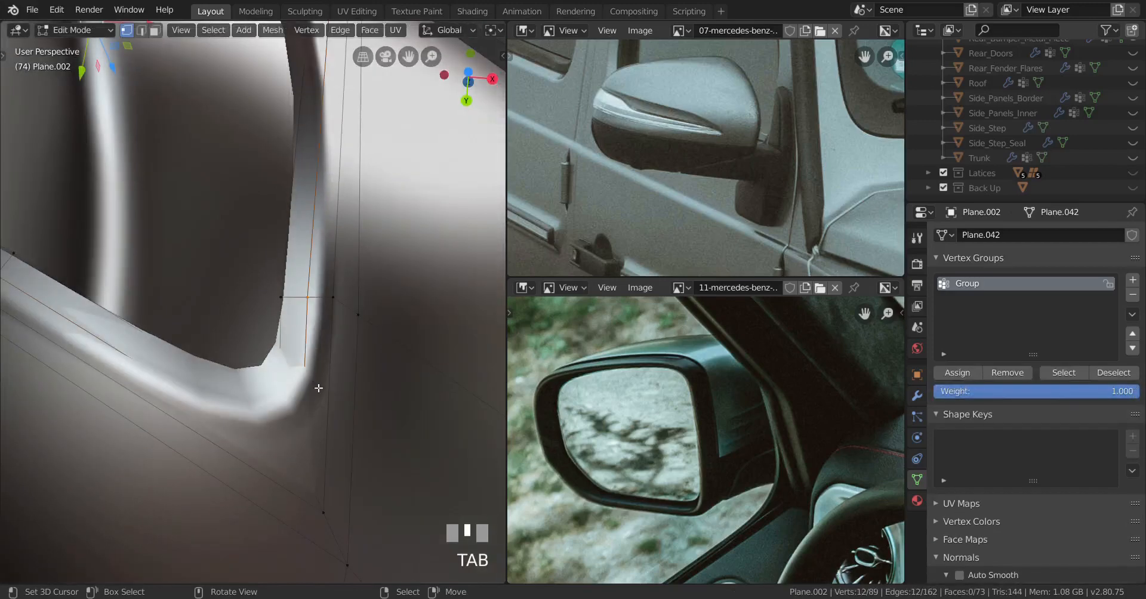
scroll(316, 394, "down", 2)
middle_click_drag(314, 400, 310, 474)
scroll(310, 388, "up", 2)
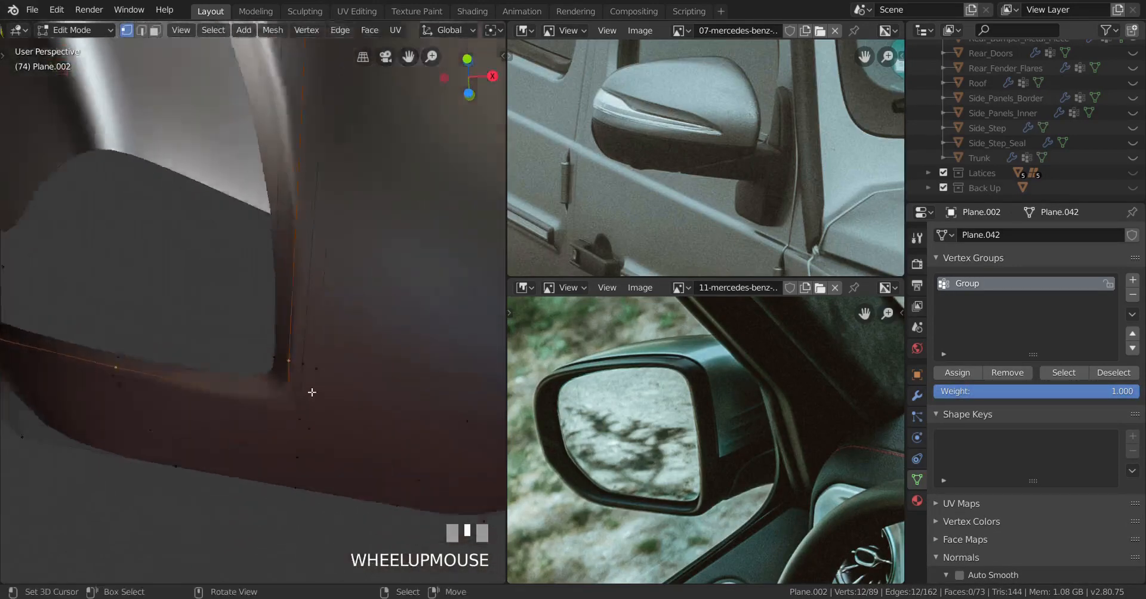
mouse_move(310, 388)
middle_mouse_down()
mouse_move(299, 404)
mouse_move(292, 385)
middle_mouse_up()
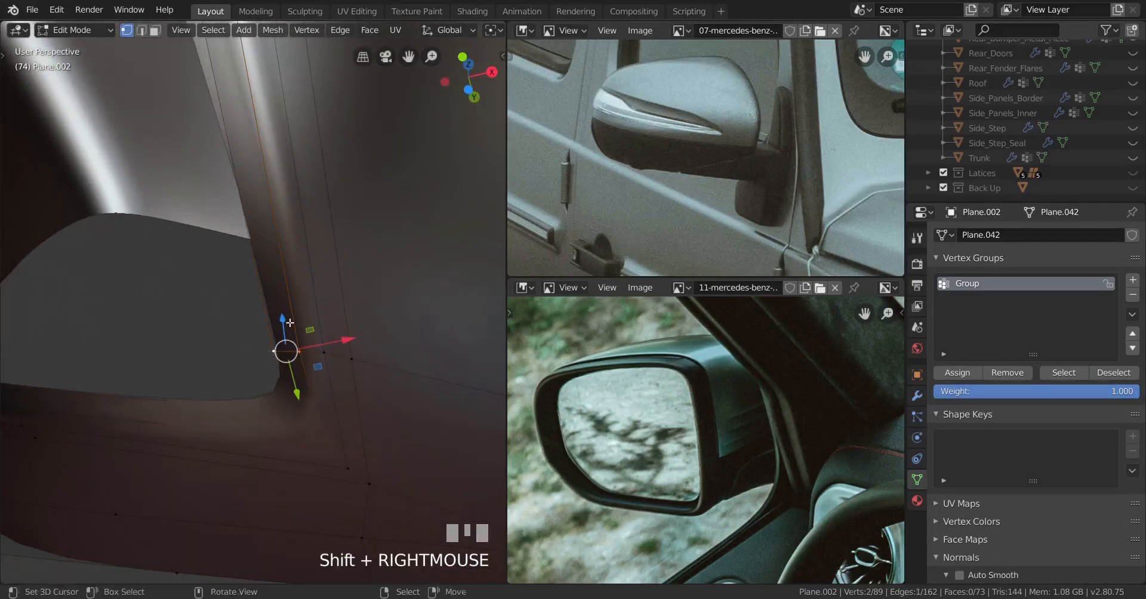
left_click_drag(290, 322, 290, 308)
left_click_drag(248, 347, 253, 355)
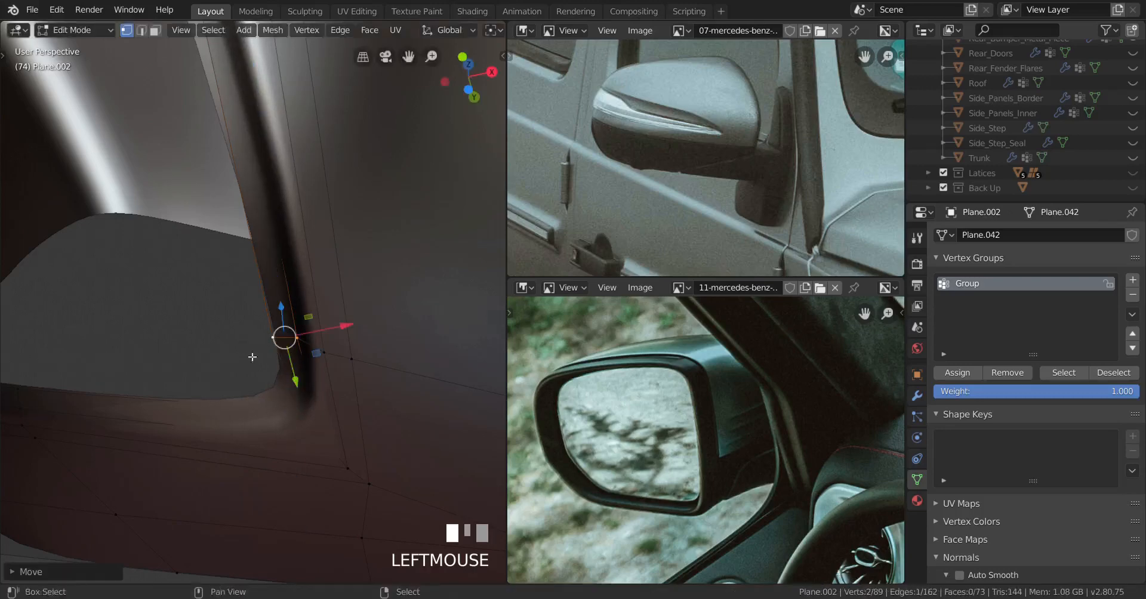
mouse_move(253, 355)
middle_mouse_down()
mouse_move(289, 343)
mouse_move(340, 396)
mouse_move(354, 394)
mouse_move(230, 424)
mouse_move(187, 422)
mouse_move(198, 416)
middle_mouse_up()
key("Tab")
key("Tab")
In wireframe display, raise the short rim edge at the opening's corner along Z, then restore shaded display
key("shift+z")
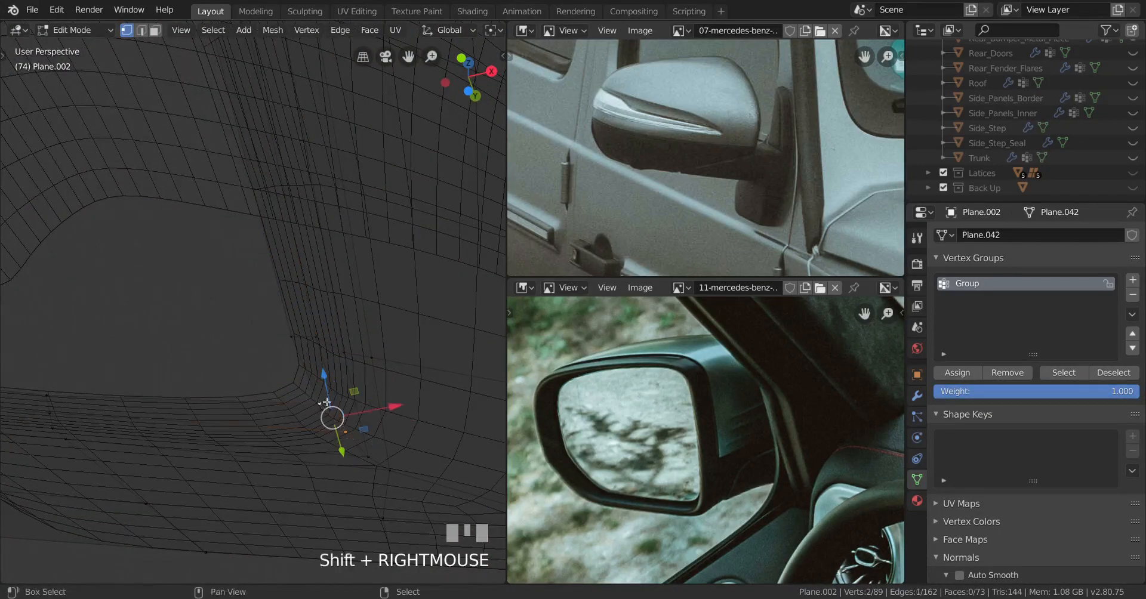
left_click_drag(324, 374, 330, 351)
key("shift+z")
Raise the short rim edge midway along the opening's lower side along Z and check it in Object Mode
middle_click_drag(243, 386, 396, 336, "shift")
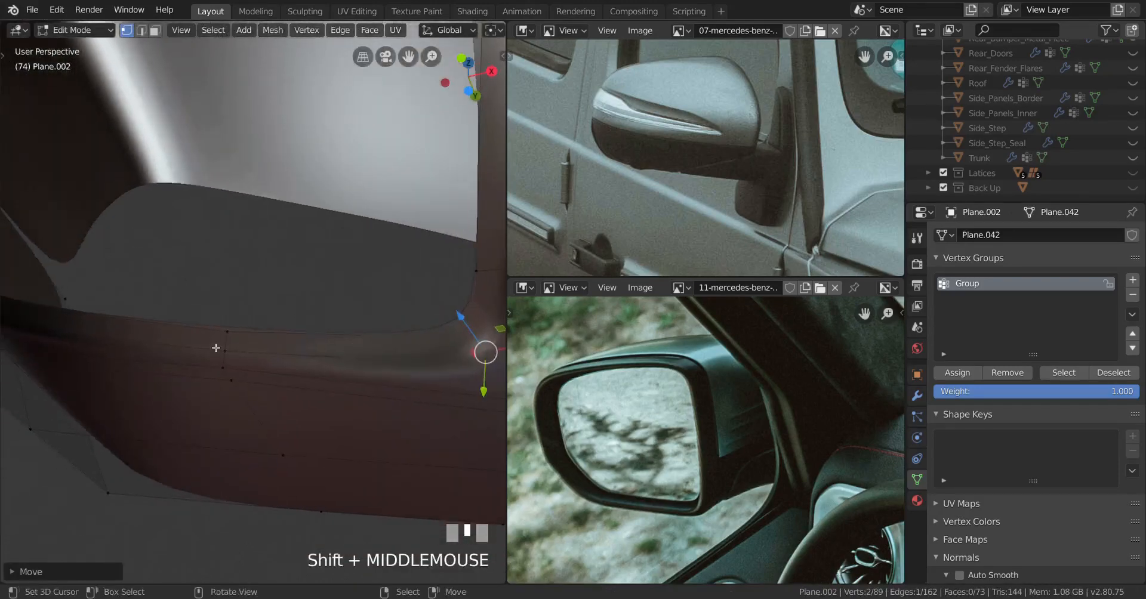
middle_click_drag(216, 348, 232, 346, "shift")
right_click(233, 346)
mouse_move(242, 323)
left_mouse_down()
mouse_move(241, 299)
mouse_move(242, 311)
left_mouse_up()
middle_click_drag(242, 311, 330, 327)
key("Tab")
key("Tab")
Raise the short rim edge on the opening's side wall along Z, checking its smoothness in Object Mode between moves
right_click(323, 275)
left_click_drag(330, 327, 341, 306)
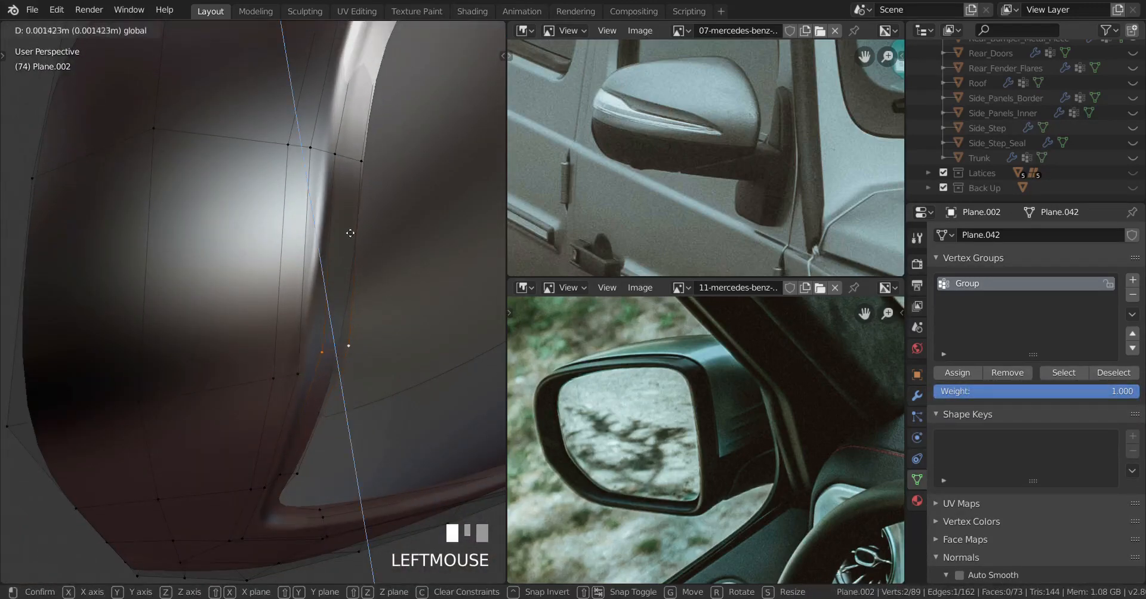
left_click_drag(353, 185, 353, 183)
middle_click_drag(353, 183, 344, 157)
key("Tab")
middle_click_drag(334, 319, 331, 354)
key("Tab")
left_click_drag(323, 309, 325, 292)
Adjust the adjacent short rim edge on the side wall and undo the last trial move
middle_click_drag(325, 292, 277, 422)
right_click(289, 367)
left_click_drag(276, 422, 388, 339)
middle_click_drag(388, 339, 256, 416)
key("Tab")
key("Tab")
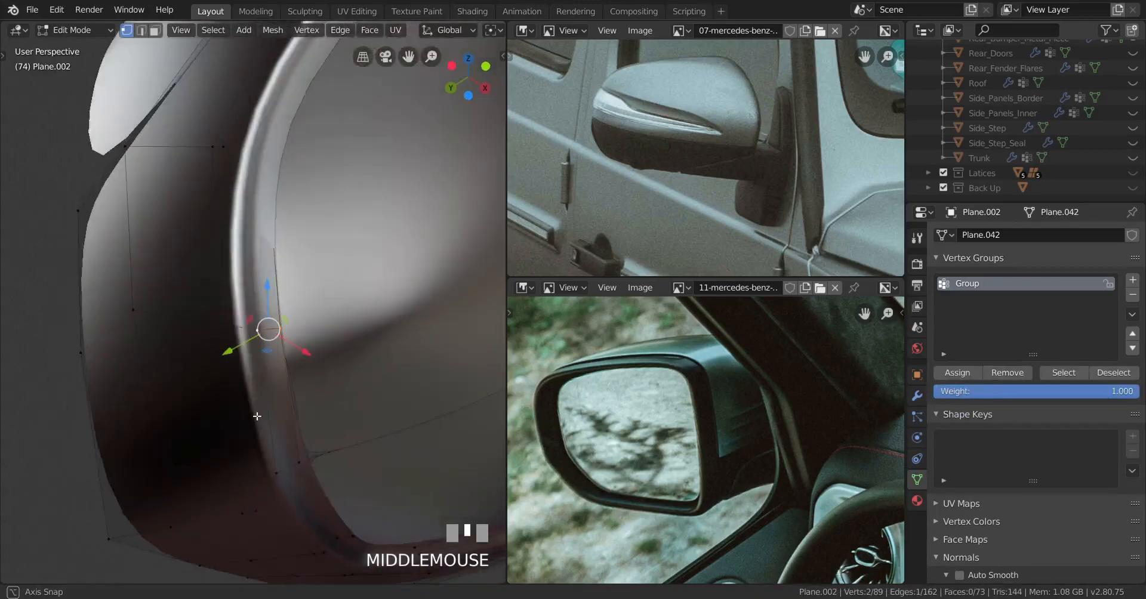
left_click_drag(231, 350, 284, 208)
key("ctrl+z")
Examine the finished rim up close and the whole mirror housing against the reference photos
key("Tab")
middle_click_drag(284, 209, 302, 297)
scroll(300, 327, "up", 2)
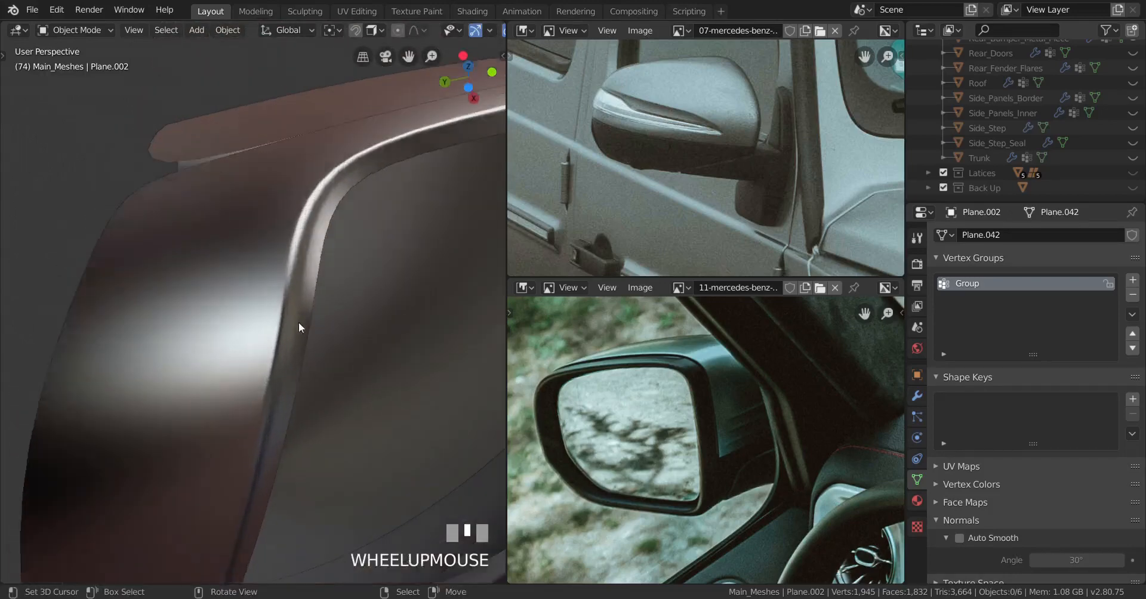
key("Tab")
middle_click_drag(279, 408, 275, 458)
middle_click_drag(275, 458, 306, 447, "shift")
key("Tab")
scroll(263, 409, "down", 3)
scroll(249, 444, "down", 3)
scroll(337, 463, "up", 5)
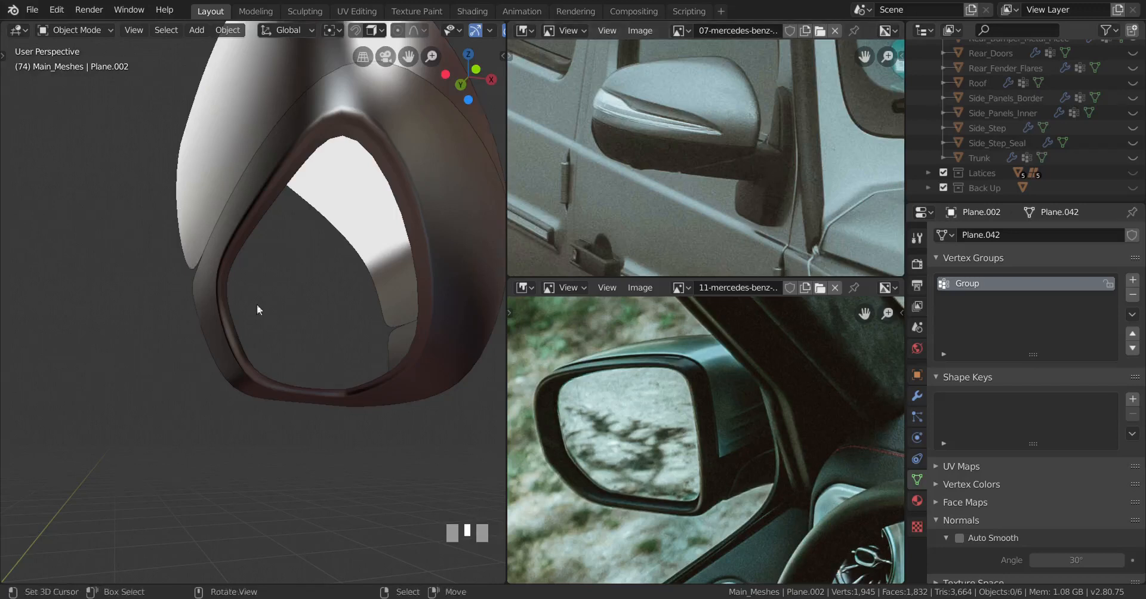
middle_click_drag(257, 305, 487, 241)
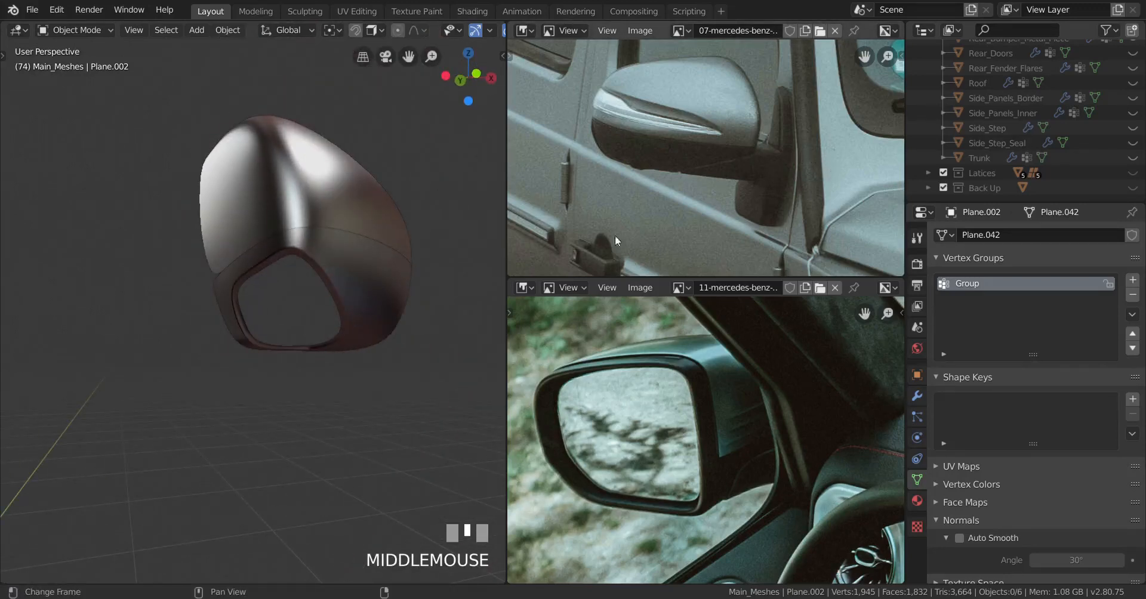
scroll(336, 312, "down", 2)
scroll(330, 307, "up", 2)
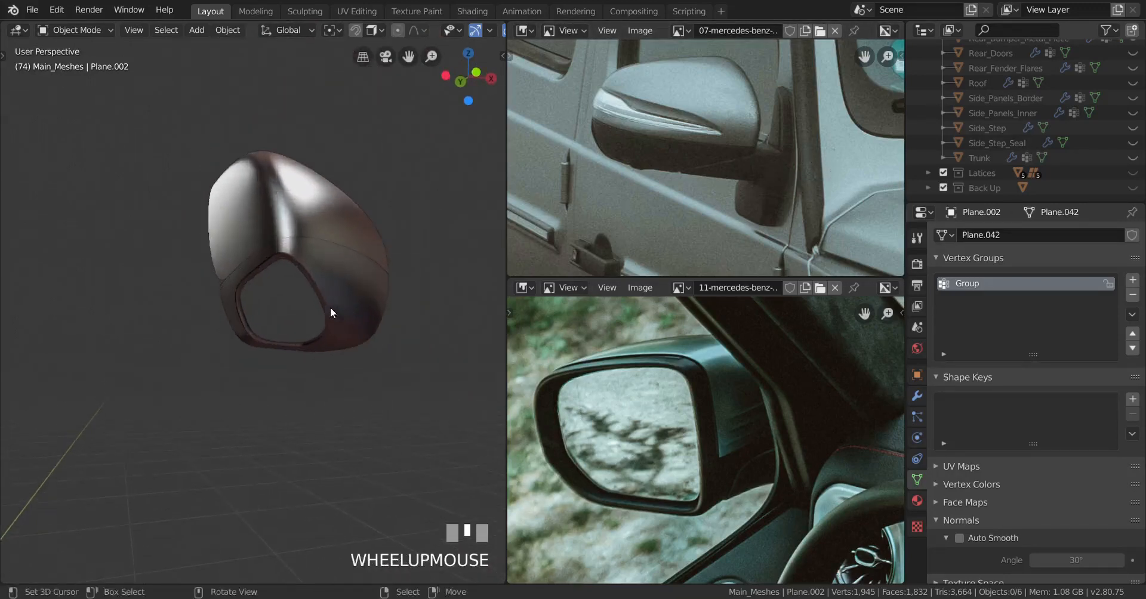
middle_click_drag(330, 307, 386, 304, "shift")
scroll(248, 332, "up", 2)
left_click(257, 265)
scroll(256, 265, "down", 3)
scroll(259, 339, "up", 2)
Inspect the lower shell in Edit Mode and compare the modifiers of the lower and upper shells
right_click(196, 371)
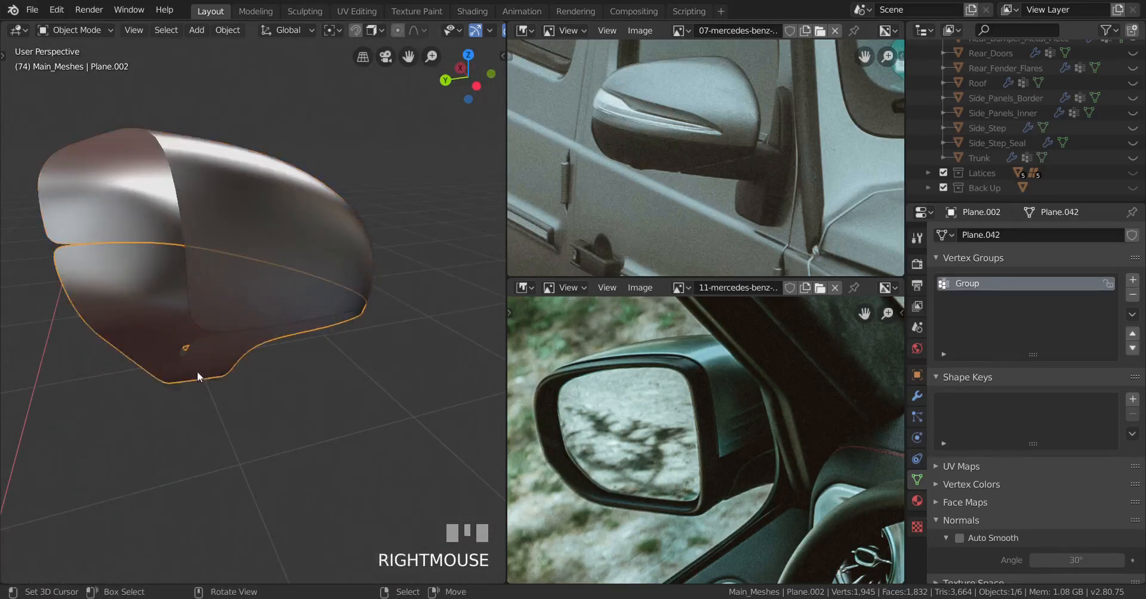
key("Tab")
scroll(191, 340, "up", 3)
middle_click_drag(192, 340, 256, 293, "shift")
scroll(227, 310, "down", 2)
key("Tab")
scroll(289, 244, "down", 4)
left_click(918, 396)
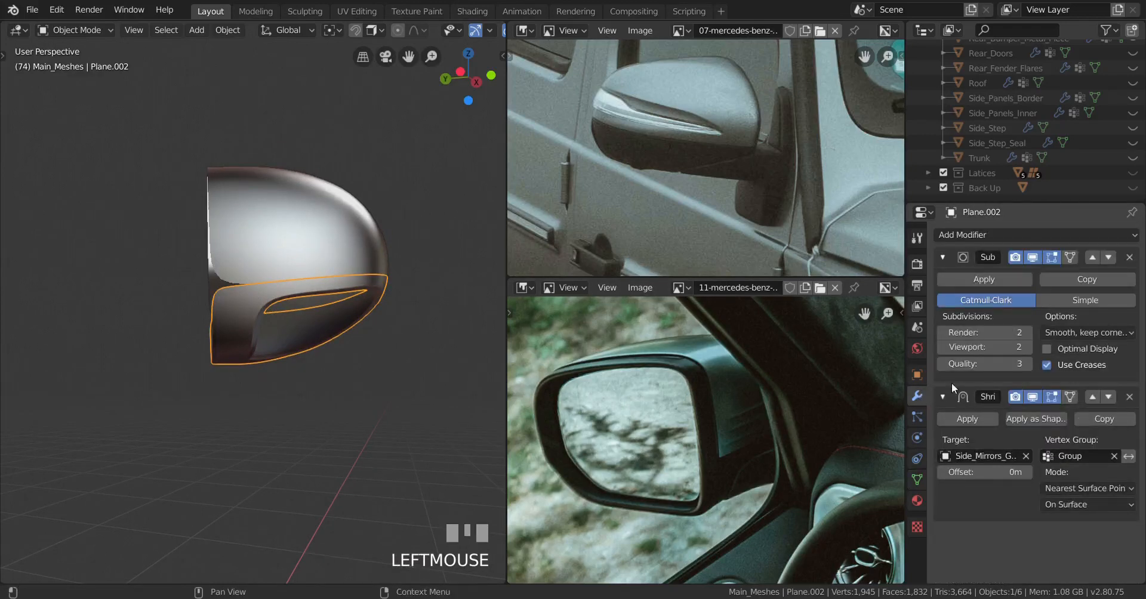
right_click(321, 262)
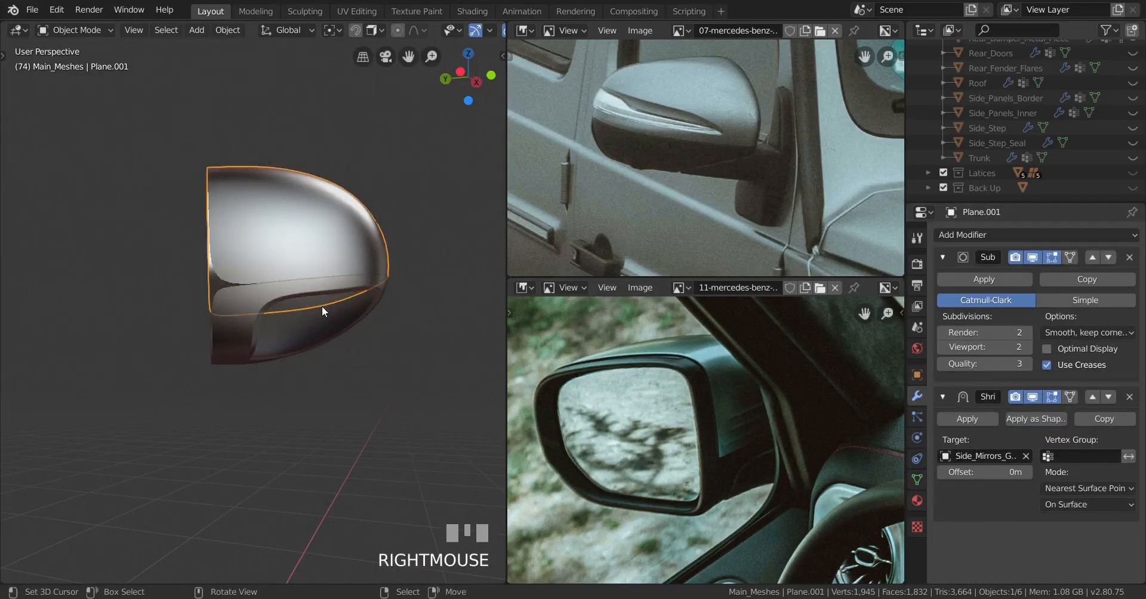
right_click(291, 295)
right_click(299, 253)
right_click(288, 291)
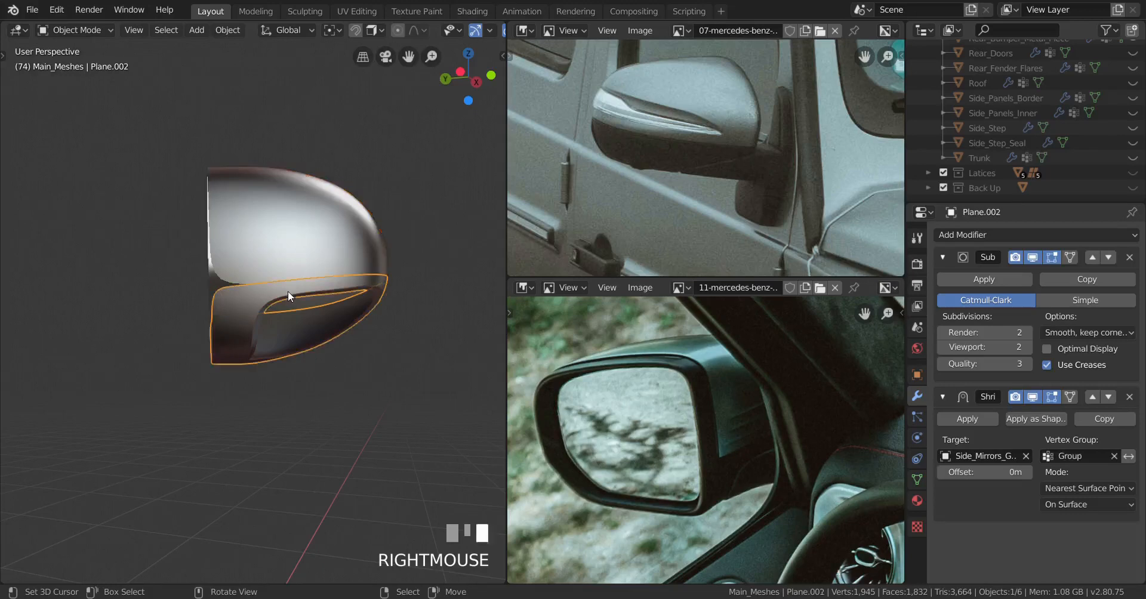
Join the lower shell into the upper shell, keeping the upper shell as the active object
right_click(302, 243, "shift")
right_click(244, 304)
right_click(288, 275, "shift")
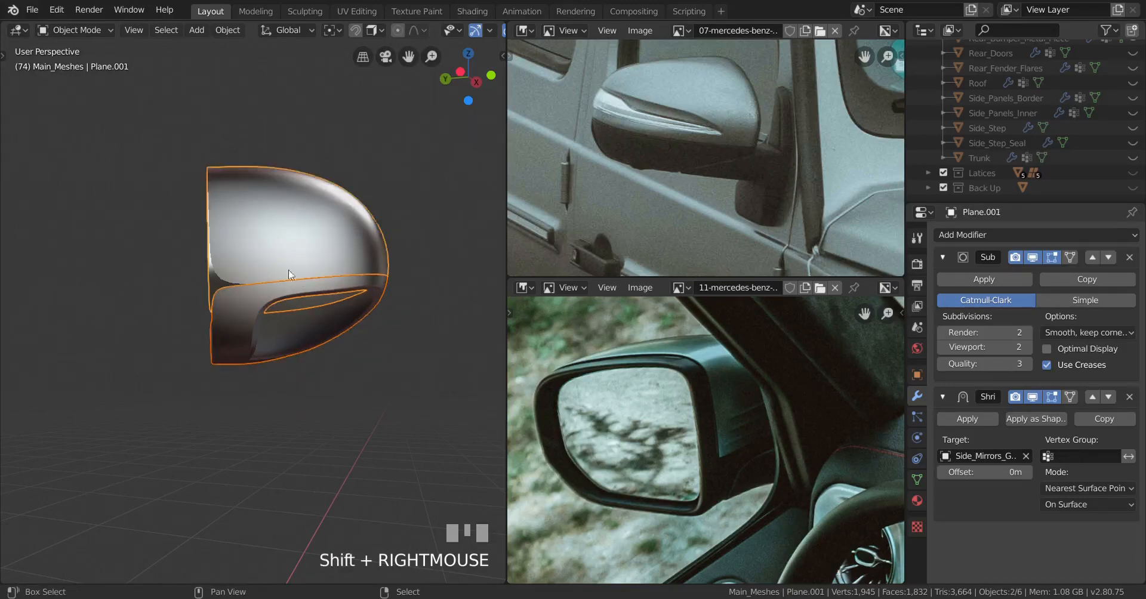
key("ctrl+j")
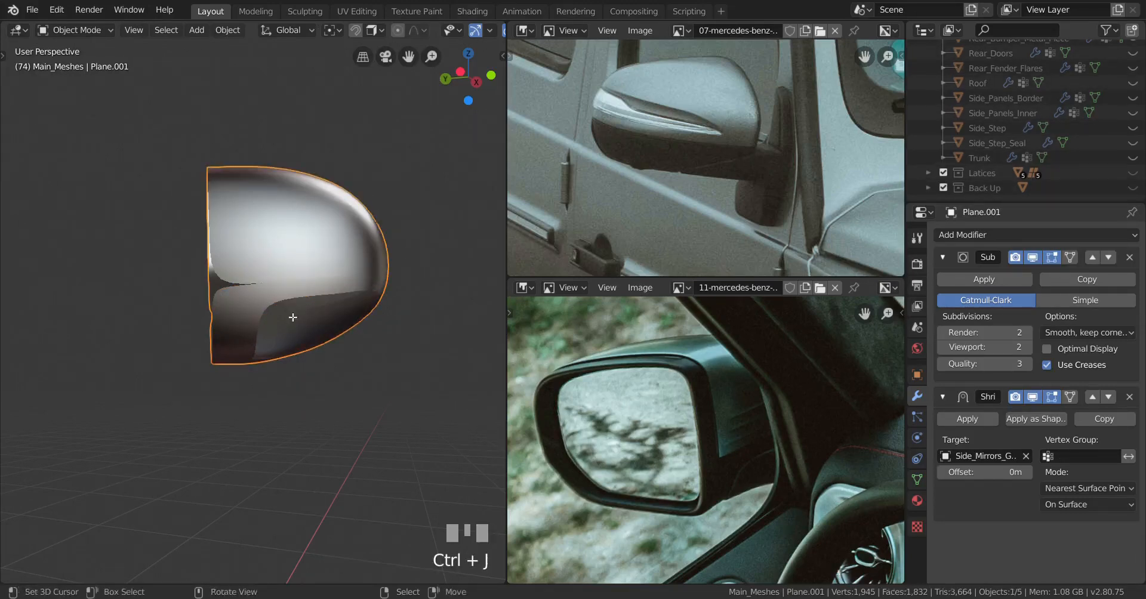
Assign all of the joined shell's vertices except the opening's inset rim to the vertex group Group
key("Tab")
middle_click_drag(288, 312, 226, 364)
scroll(210, 345, "up", 3)
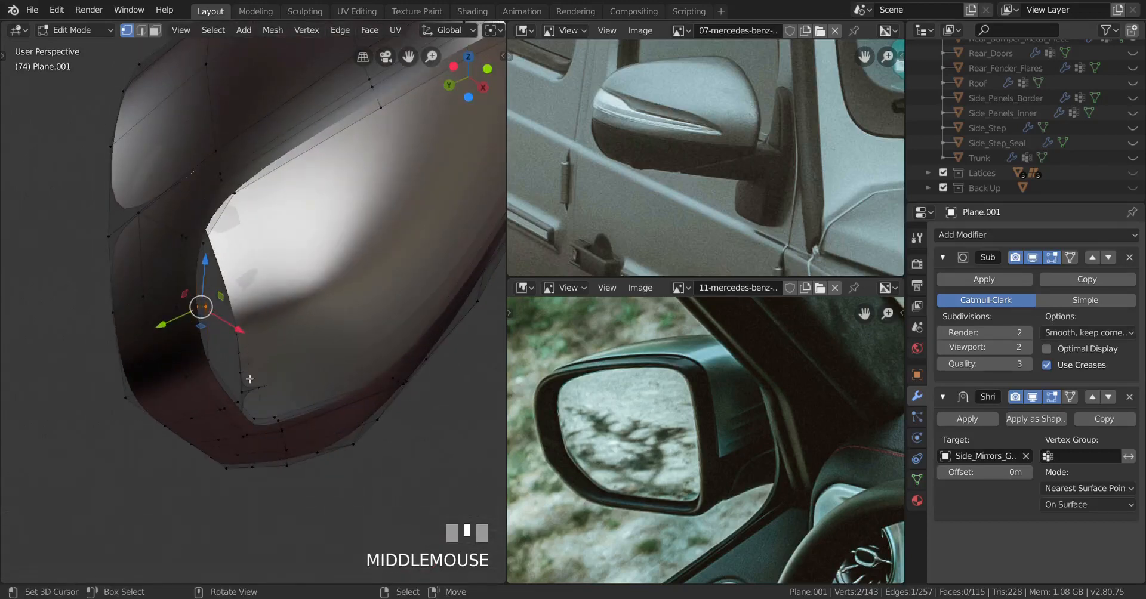
right_click(238, 395, "alt")
key("ctrl+KP_Add")
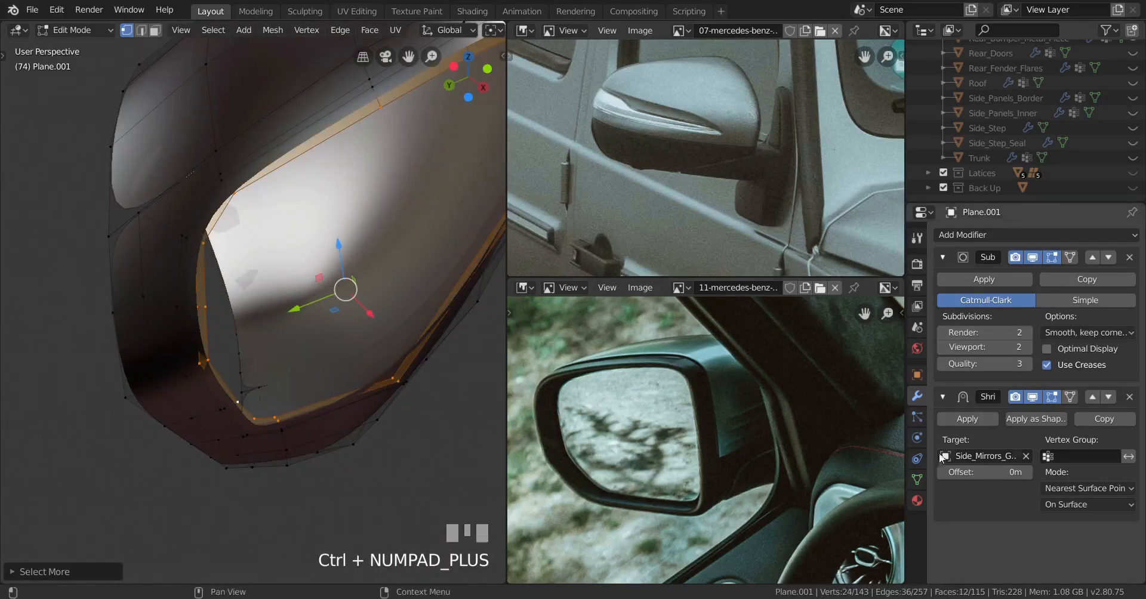
left_click(917, 480)
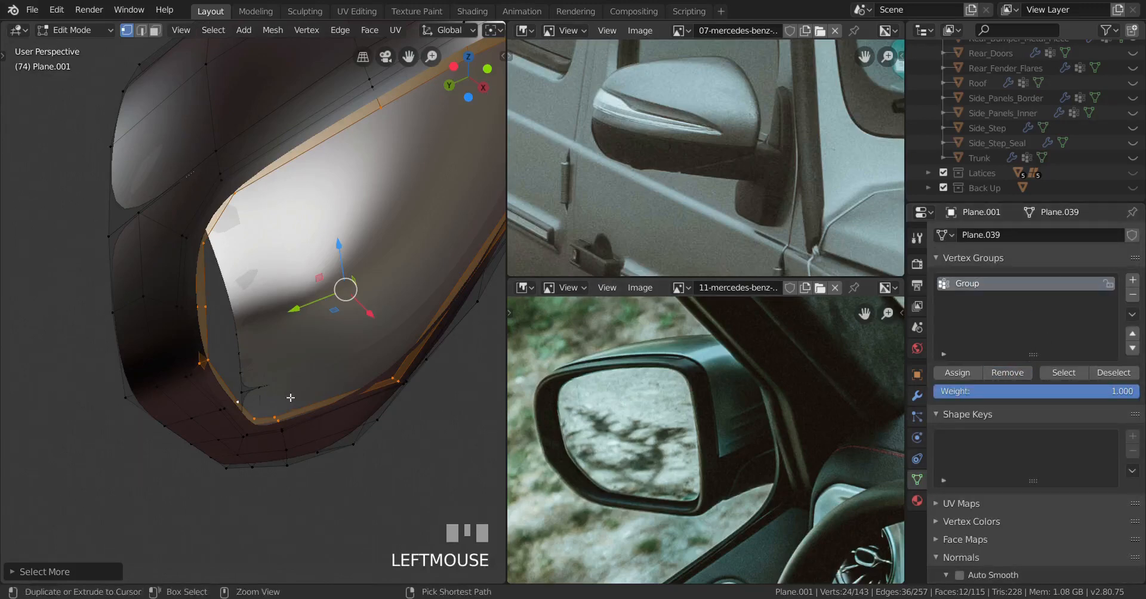
key("ctrl+i")
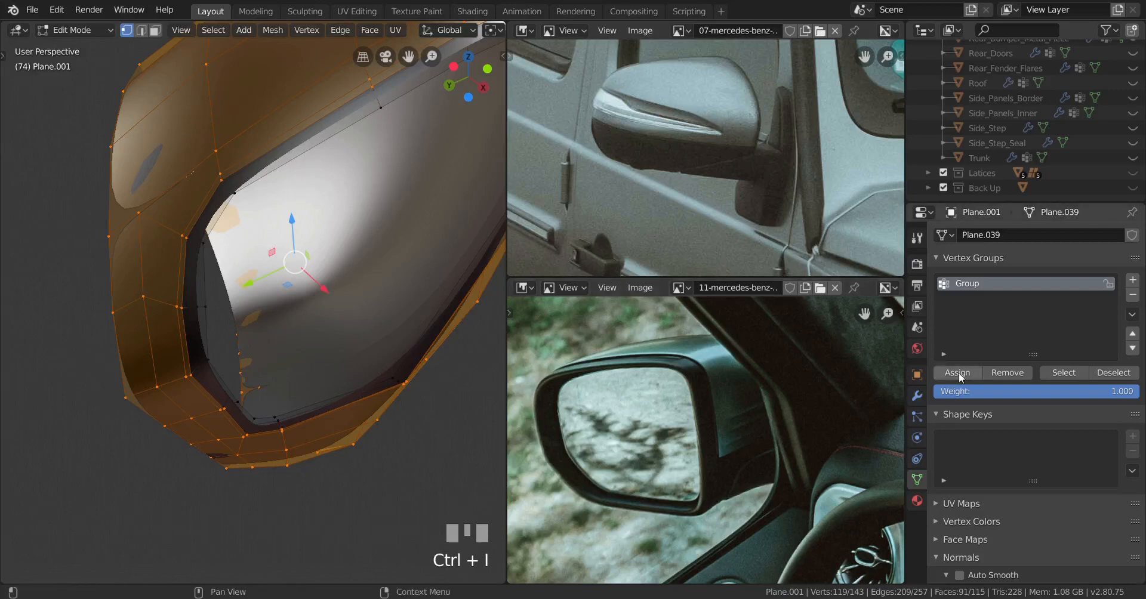
key("Tab")
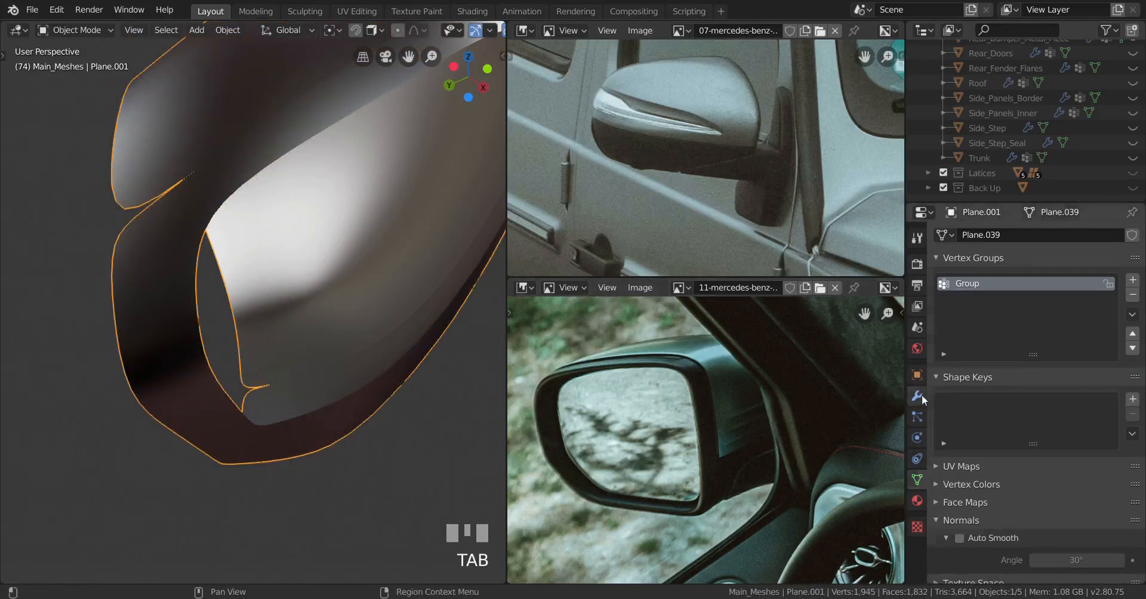
Limit the Shrinkwrap modifier to the vertex group Group and check the rim on the whole housing
left_click(917, 395)
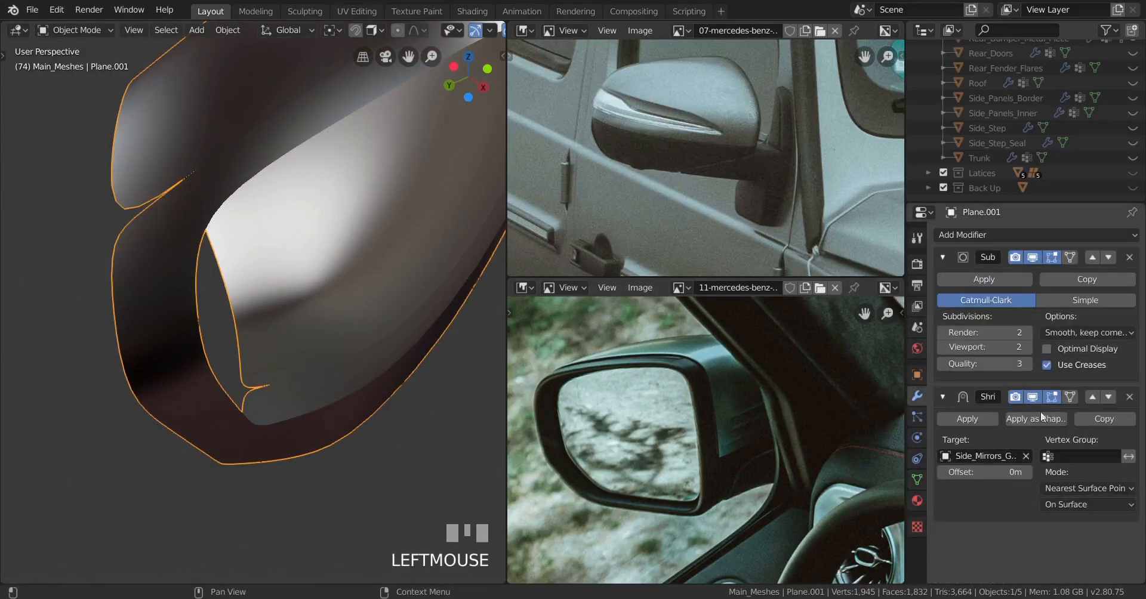
left_click(1085, 457)
key("Escape")
left_click(1077, 456)
left_click(1017, 298)
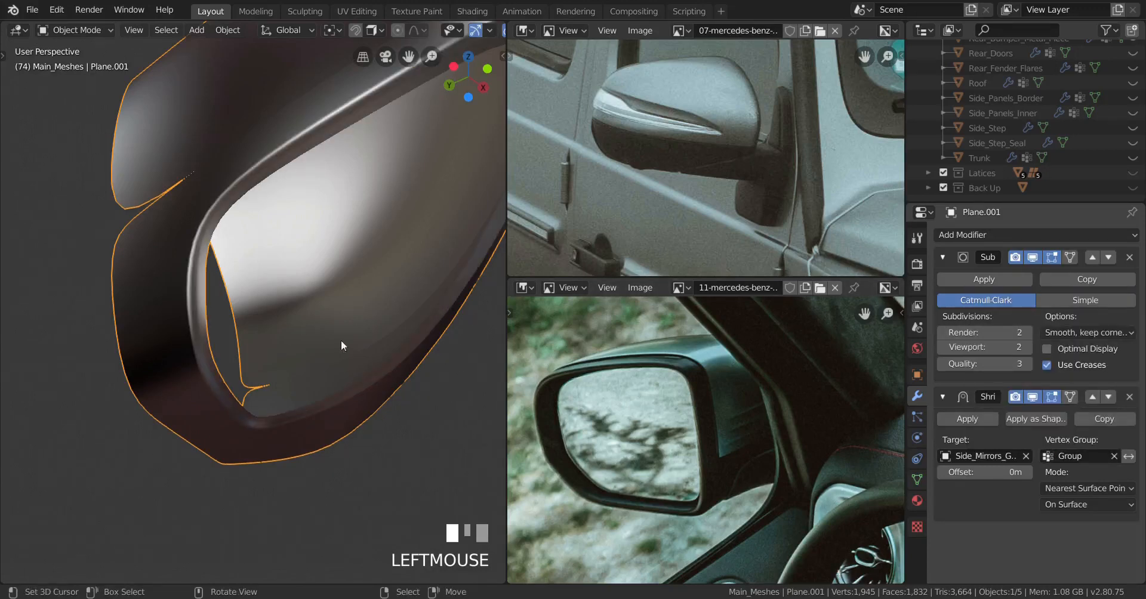
scroll(341, 341, "down", 4)
key("a")
middle_click_drag(298, 342, 326, 371)
right_click(360, 303)
middle_click_drag(359, 303, 277, 311)
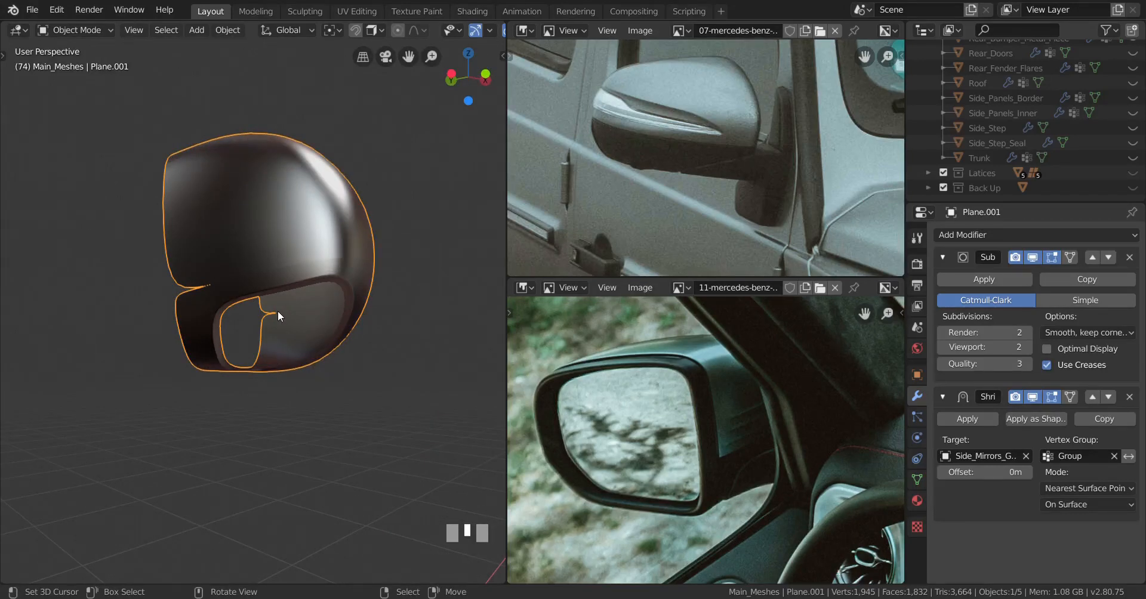
Cut a vertical edge loop into the upper shell near the housing's open end
middle_click_drag(278, 310, 281, 179)
scroll(329, 317, "up", 4)
key("Tab")
key("ctrl+r")
left_click(274, 175)
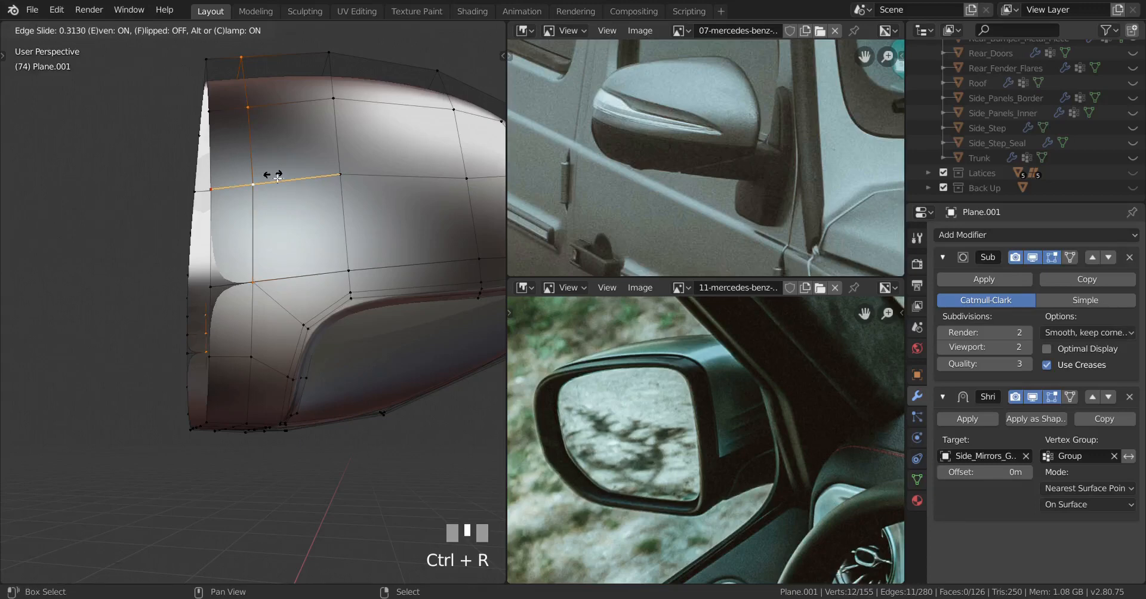
left_click(277, 178)
Add a second vertical edge loop to the upper shell, slid close to the first on its open-end side
scroll(268, 299, "up", 2)
mouse_move(269, 298)
middle_mouse_down()
mouse_move(334, 290)
mouse_move(283, 303)
mouse_move(294, 304)
mouse_move(274, 257)
mouse_move(306, 274)
mouse_move(282, 205)
mouse_move(280, 316)
middle_mouse_up()
scroll(270, 298, "down", 2)
scroll(274, 261, "up", 3)
scroll(280, 323, "up", 2)
key("ctrl+r")
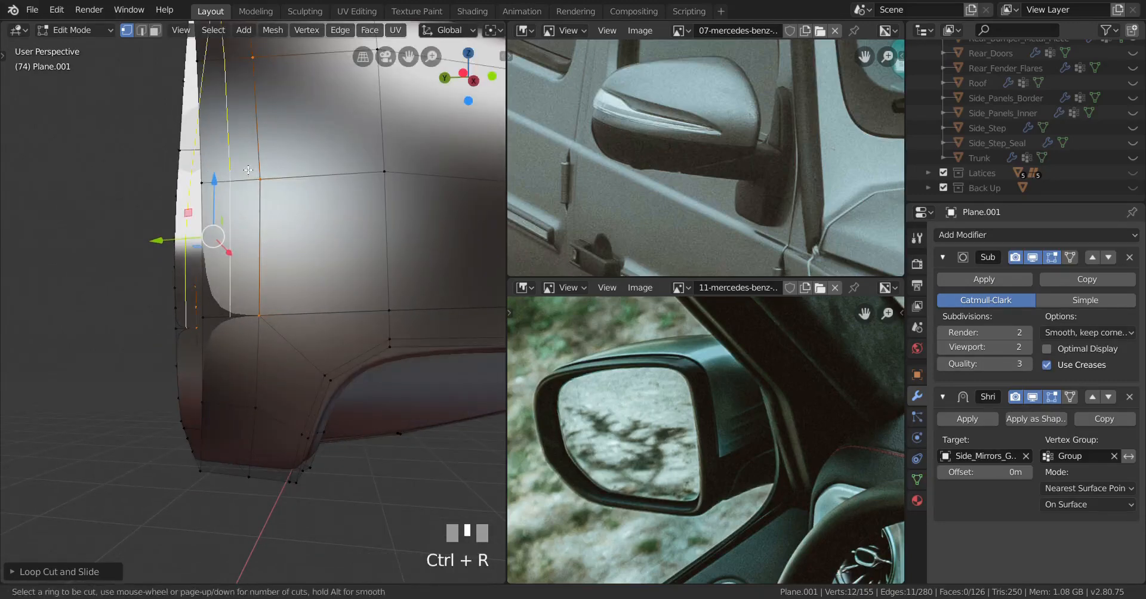
left_click(247, 170)
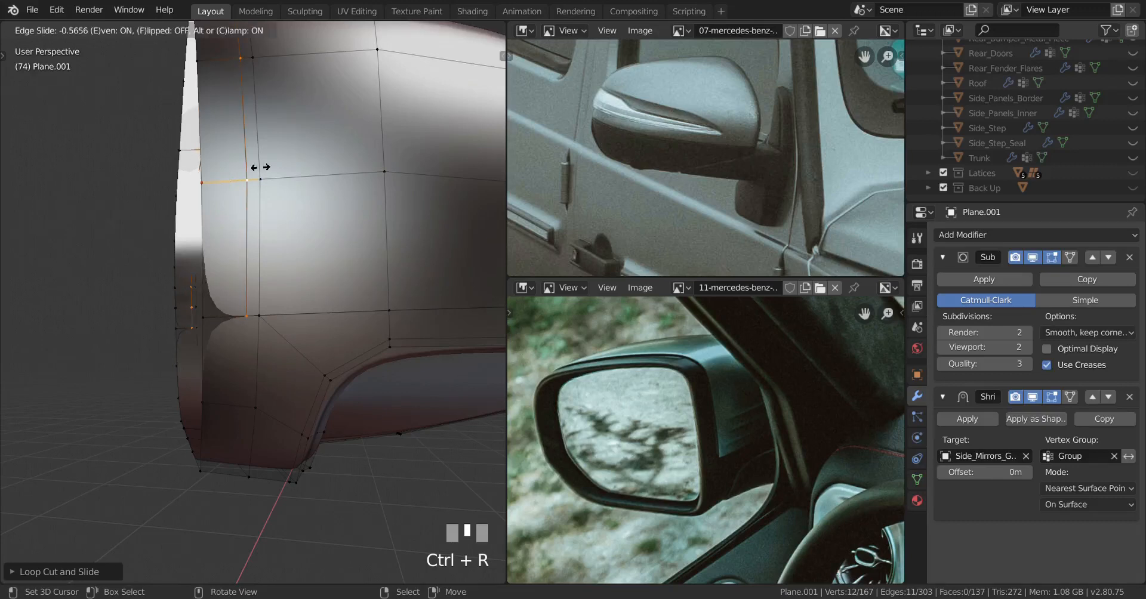
left_click(334, 157, "shift")
Cut a matching vertical edge loop into the lower shell, aligned with the upper shell's inner loop near the open end
middle_click_drag(335, 157, 254, 367)
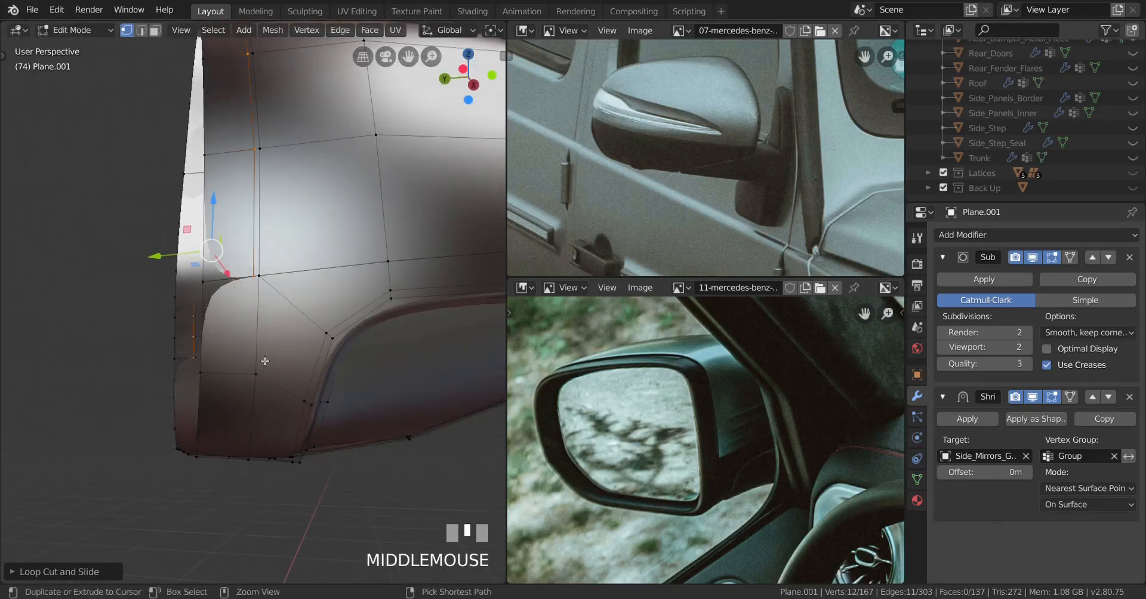
key("ctrl+r")
left_click(253, 367)
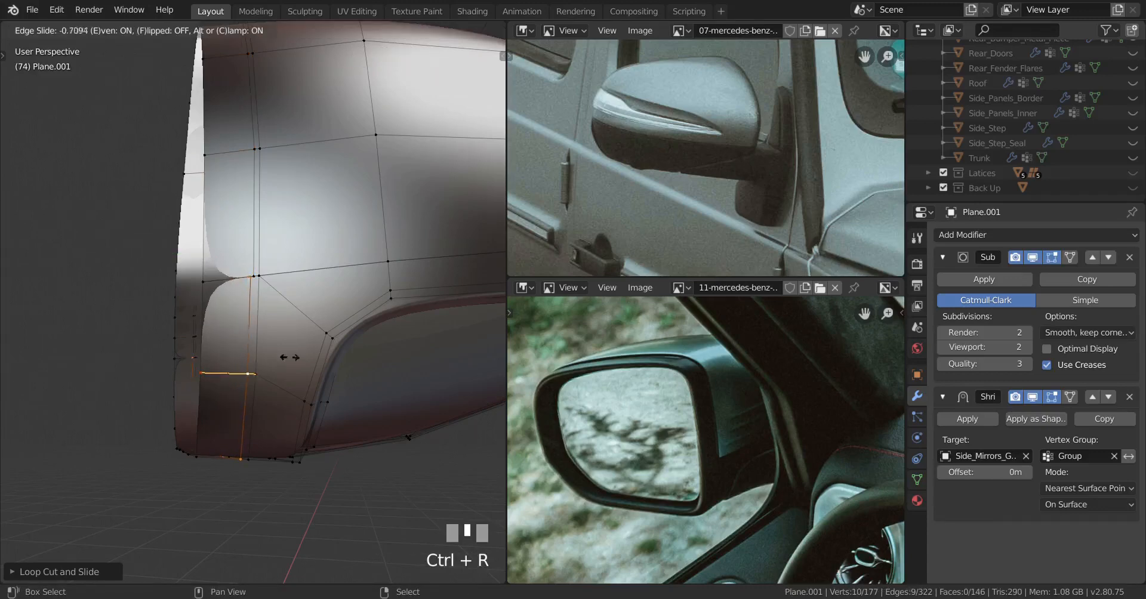
left_click(323, 344)
scroll(321, 343, "down", 3)
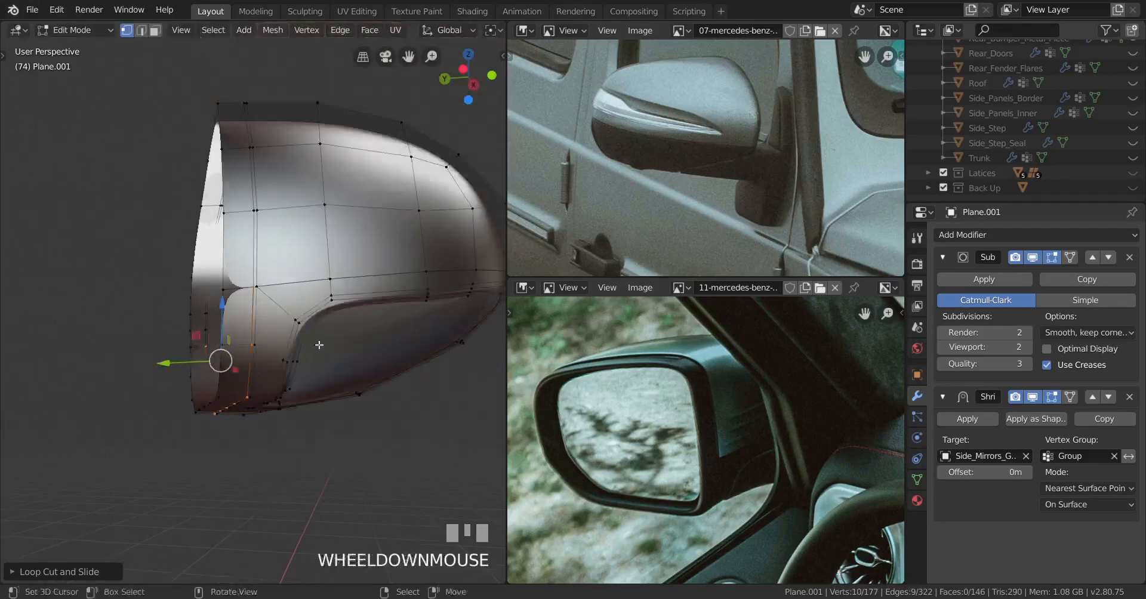
key("Tab")
middle_click_drag(320, 343, 284, 292)
Rip the upper and lower shells along their aligned edge loops near the open end, leaving the ripped vertices in place
key("Tab")
scroll(321, 338, "up", 2)
right_click(283, 292, "alt")
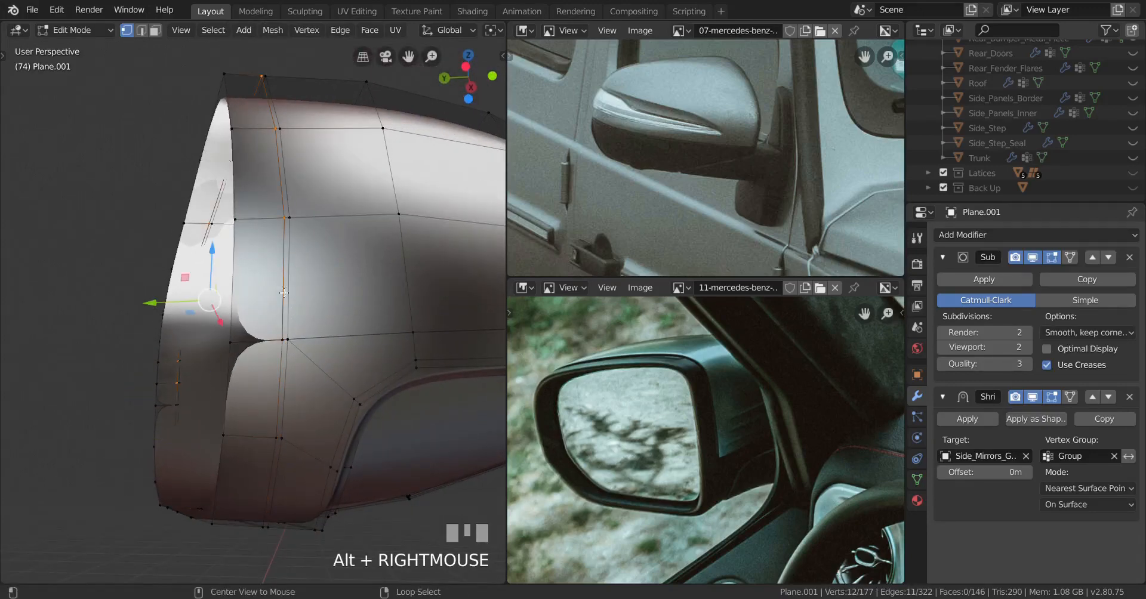
key("v")
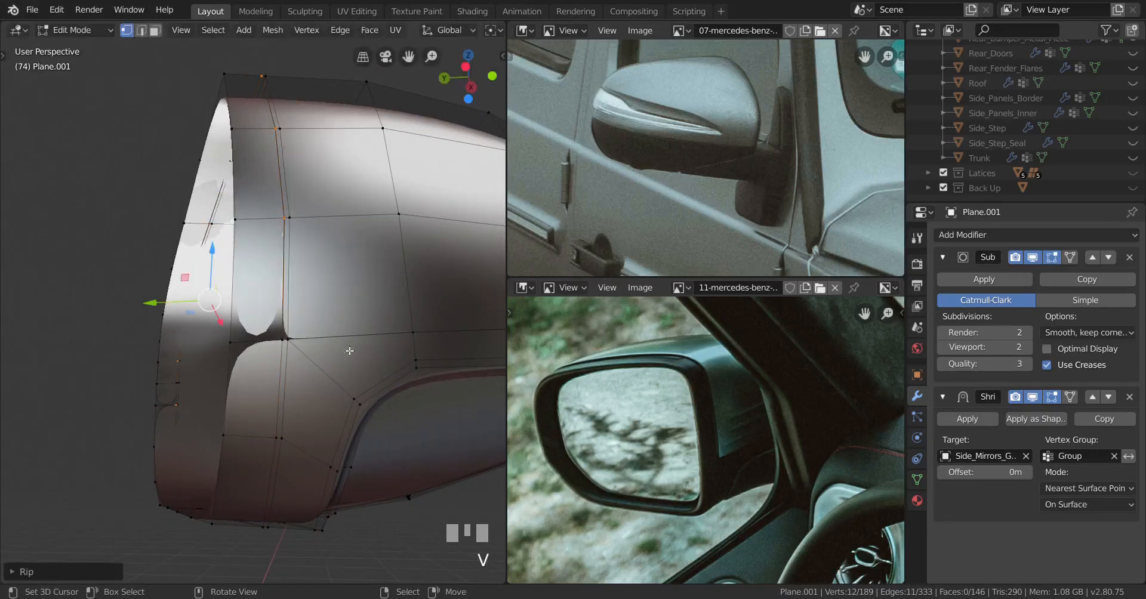
right_click(282, 389, "alt")
key("v")
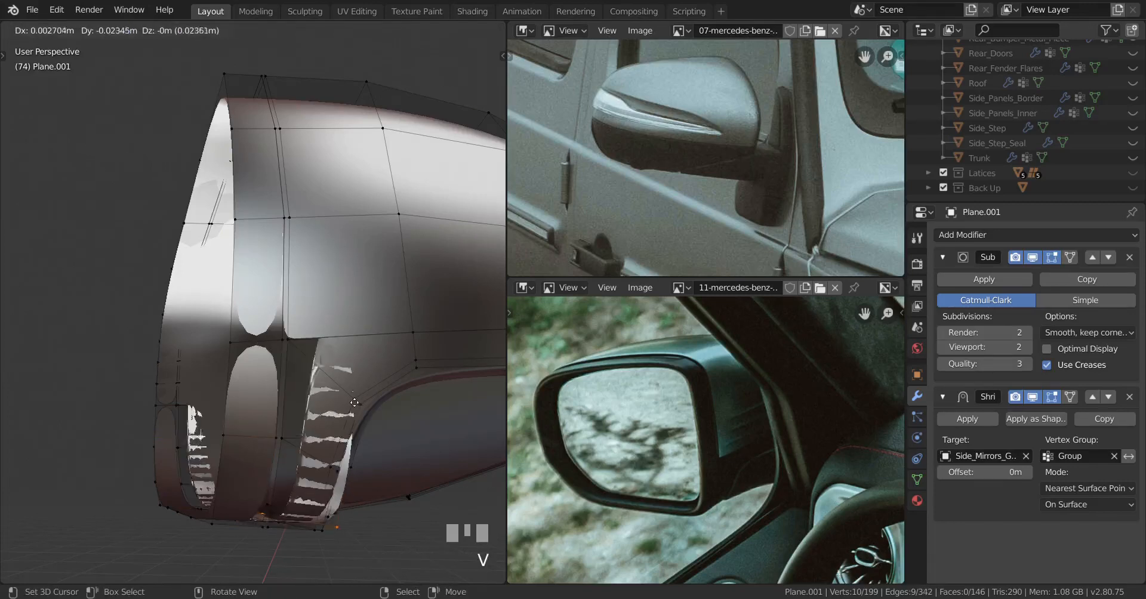
right_click(304, 384)
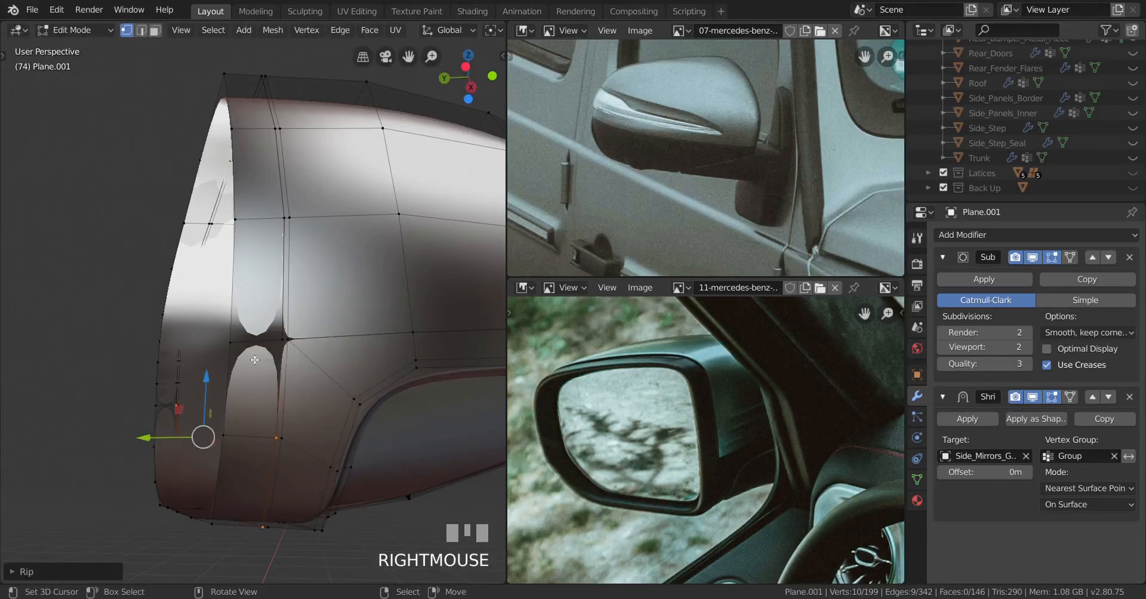
key("alt+a")
mouse_move(283, 387)
middle_mouse_down()
mouse_move(278, 378)
mouse_move(285, 388)
middle_mouse_up()
scroll(278, 378, "up", 2)
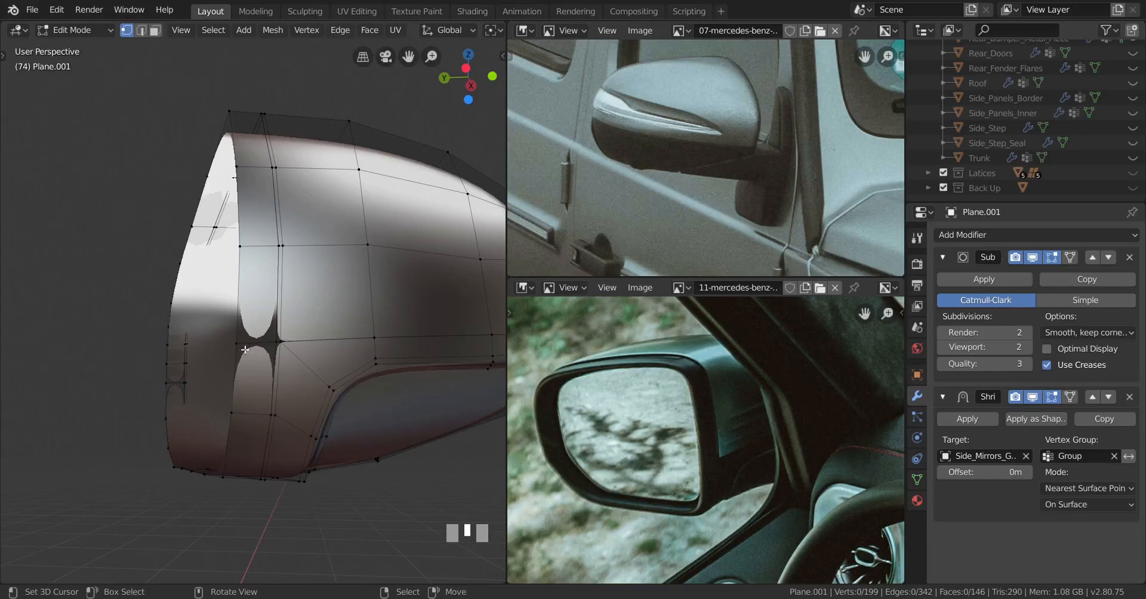
Select the upper and lower ripped strips at the open end and separate them into their own object
key("l")
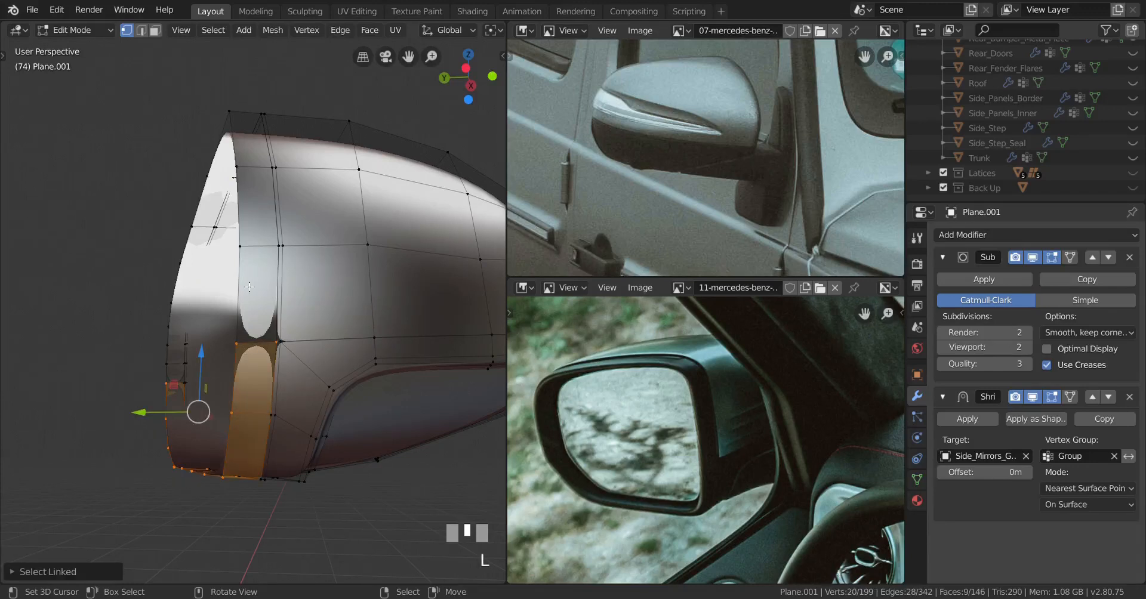
key("l")
middle_click_drag(245, 252, 238, 254)
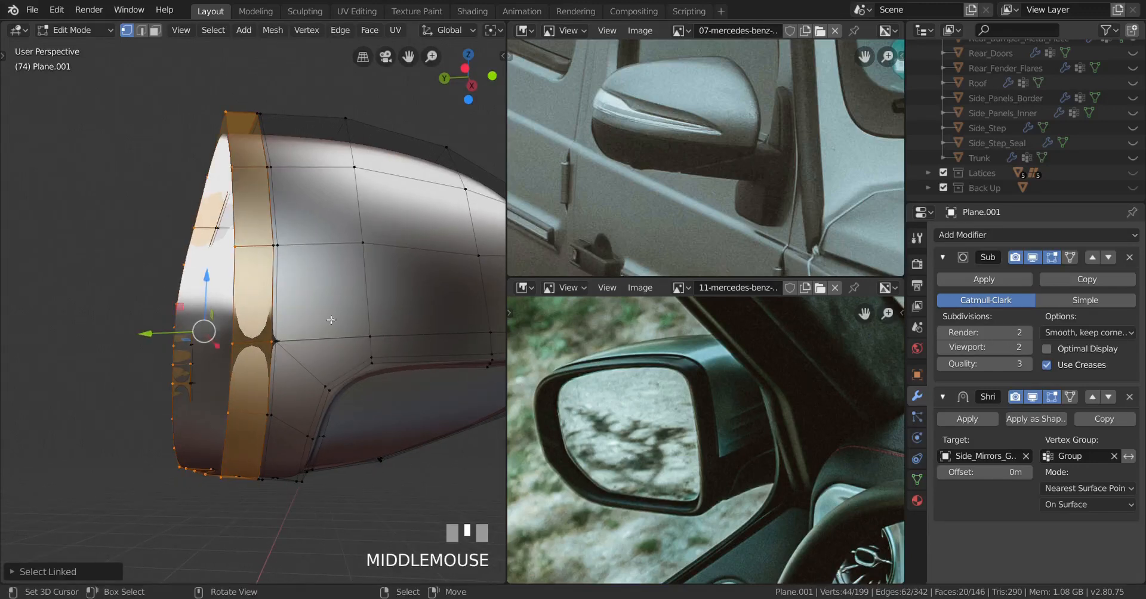
key("g")
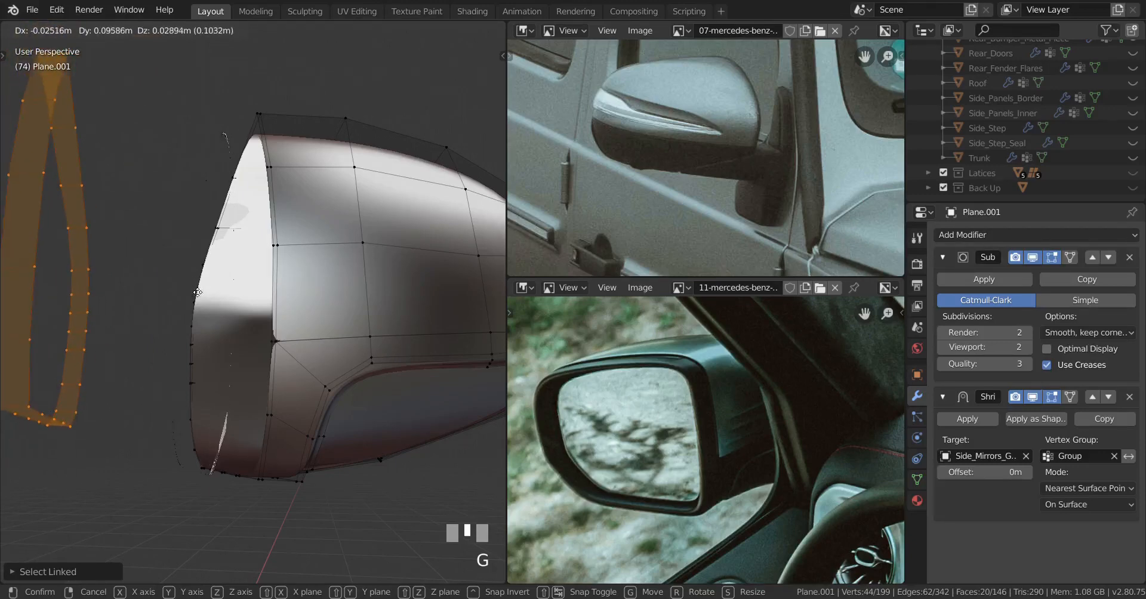
right_click(195, 289)
middle_click_drag(288, 307, 280, 316)
middle_click_drag(355, 303, 249, 346, "shift")
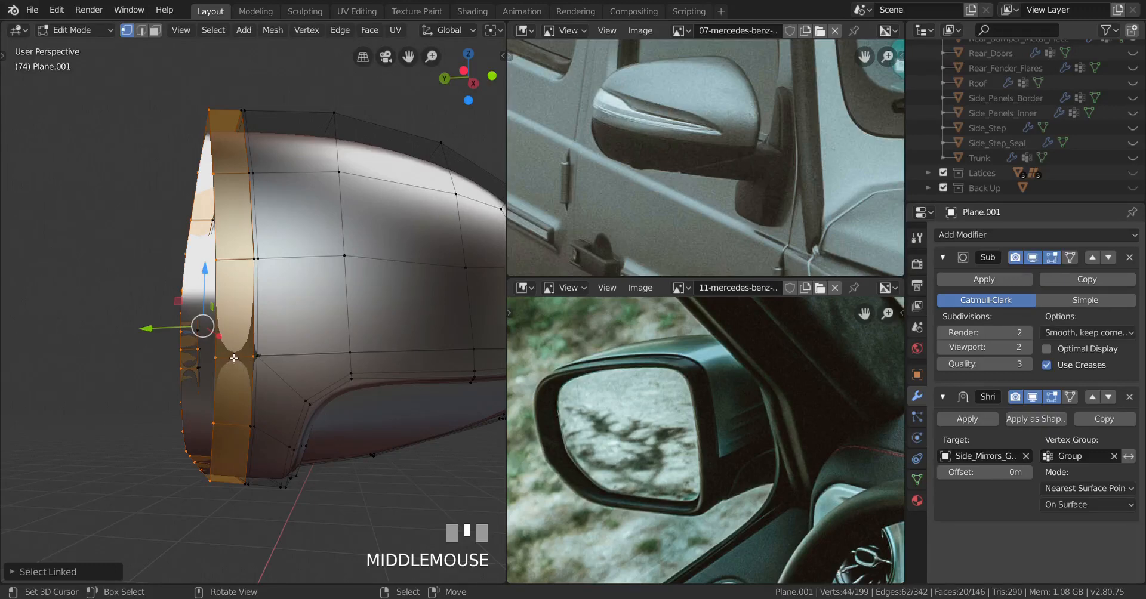
key("p")
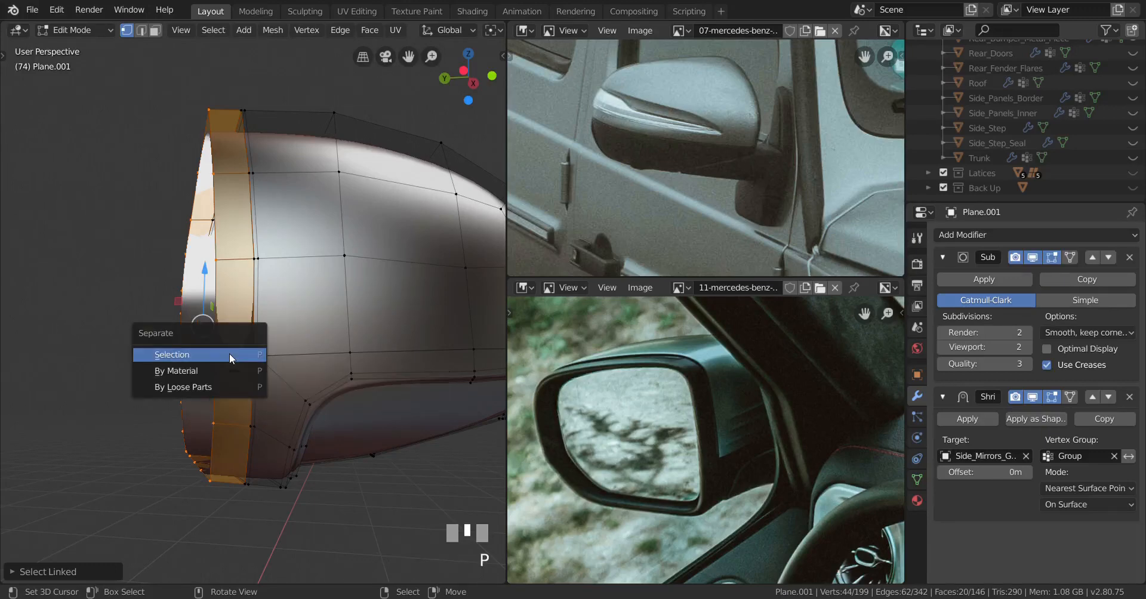
left_click(229, 353)
middle_click_drag(235, 357, 259, 357)
key("Tab")
Select the separated end strips as the active object, discarding the trial moves away from the housing
scroll(258, 340, "down", 2)
right_click_drag(255, 322, 233, 363)
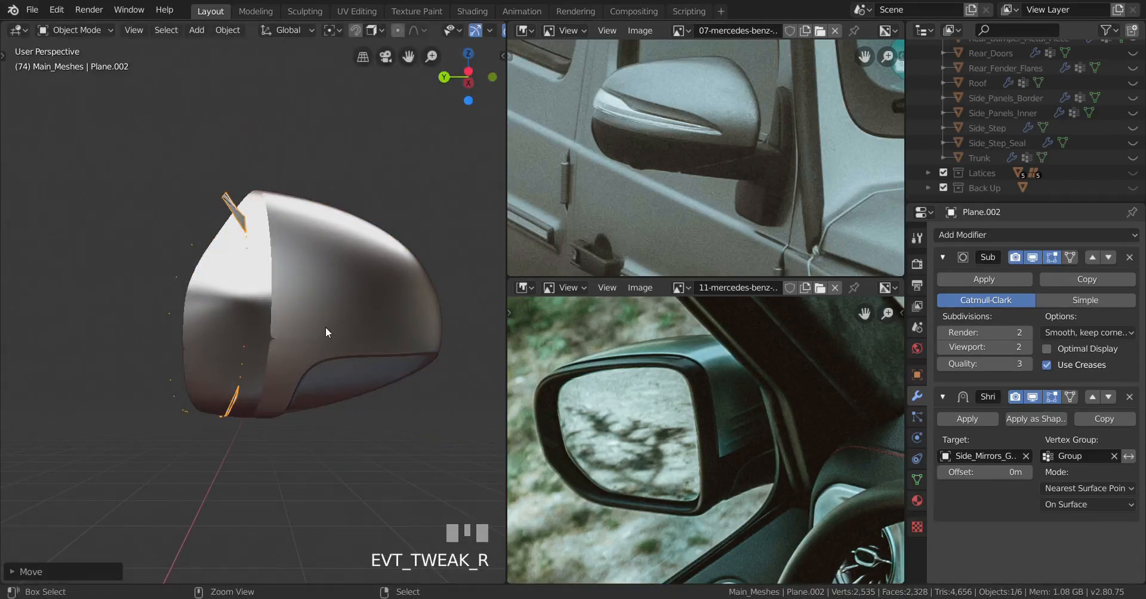
key("ctrl+z")
scroll(324, 327, "up", 1)
key("g")
right_click(325, 343)
scroll(306, 330, "down", 2)
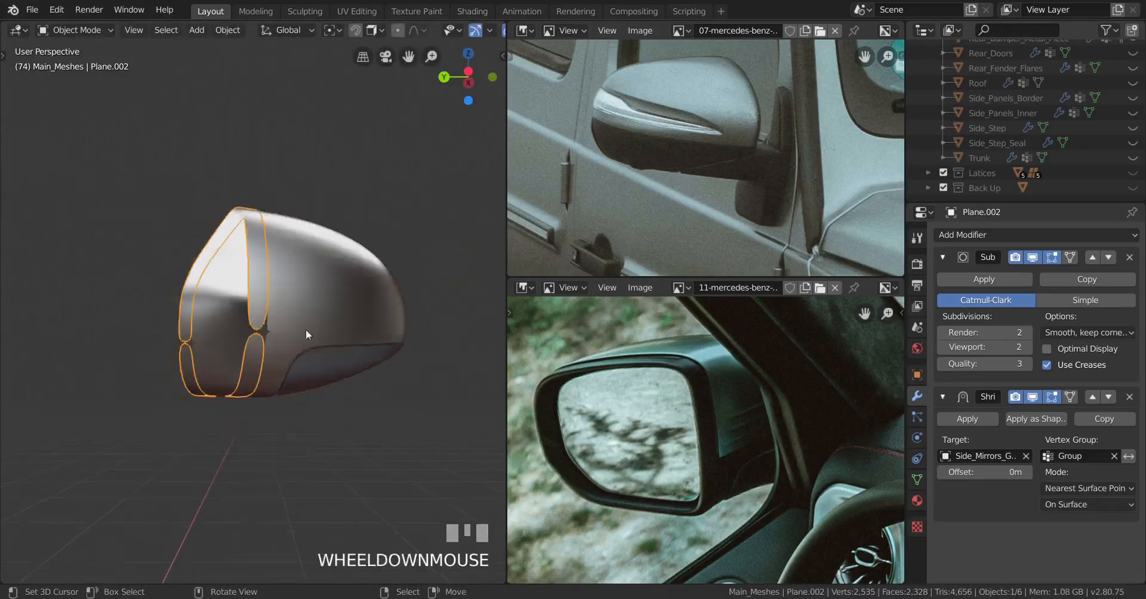
middle_click_drag(305, 329, 285, 326)
key("g")
right_click(371, 349)
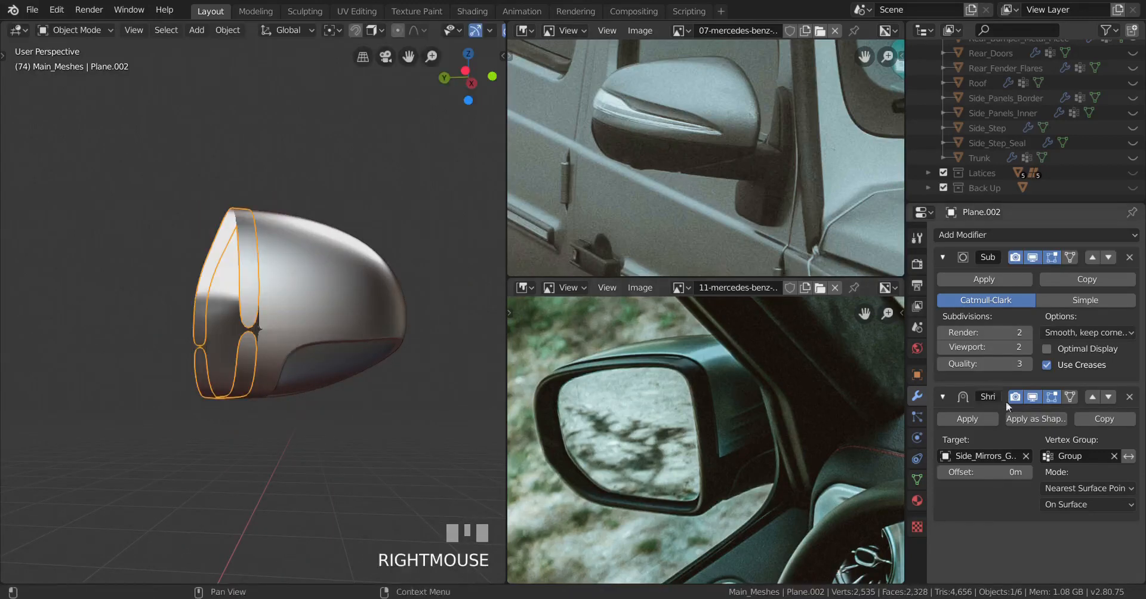
Turn off the Shrinkwrap modifier's viewport display on the rim strip object Plane.002
left_click(1040, 396)
key("g")
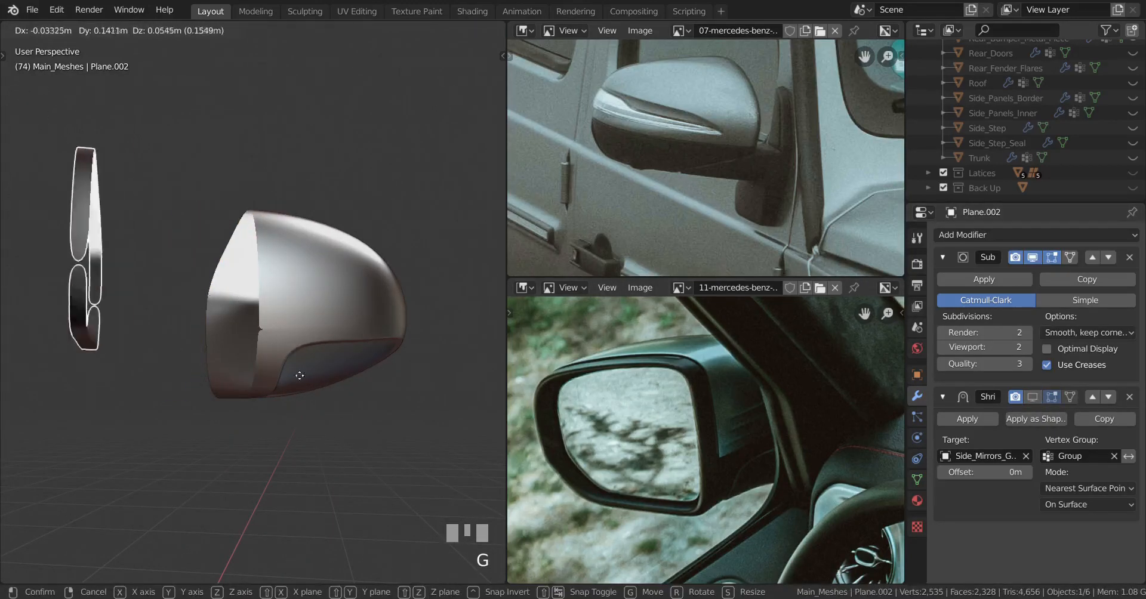
right_click(325, 379)
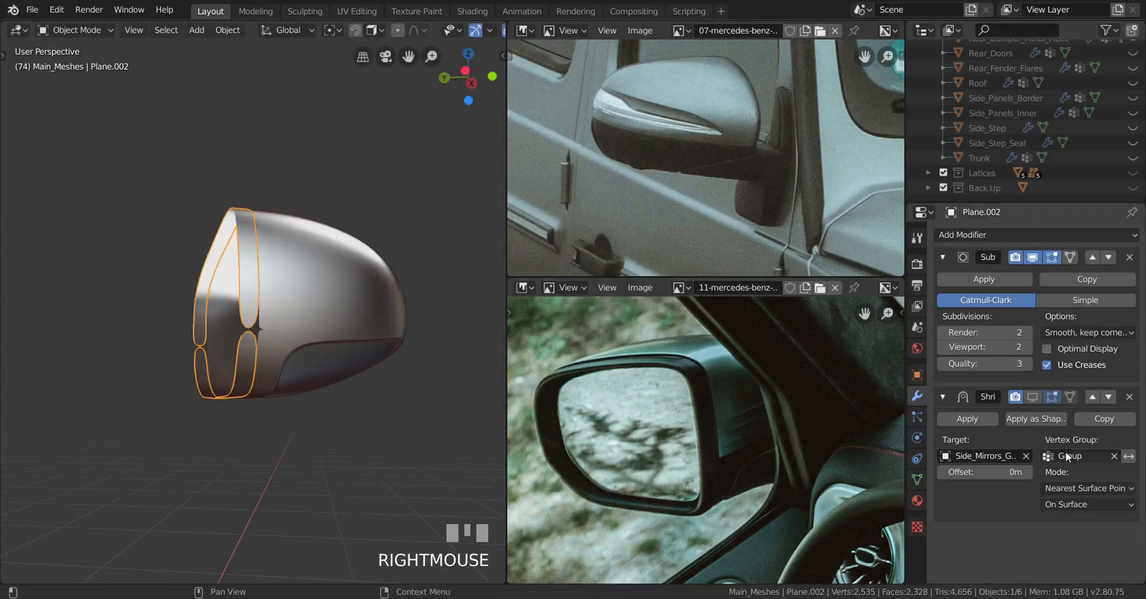
Select the mirror housing shell and examine its surface and wireframe from several sides against the reference photos
left_click(361, 381)
scroll(364, 406, "up", 3)
middle_click_drag(364, 406, 251, 417)
key("Tab")
key("Tab")
scroll(317, 410, "down", 3)
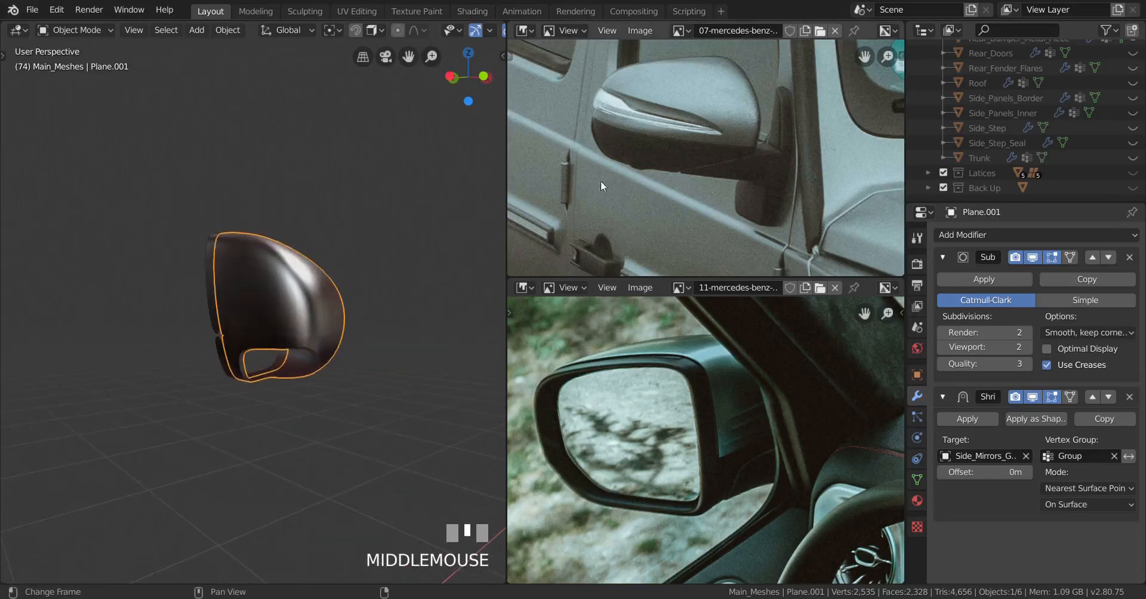
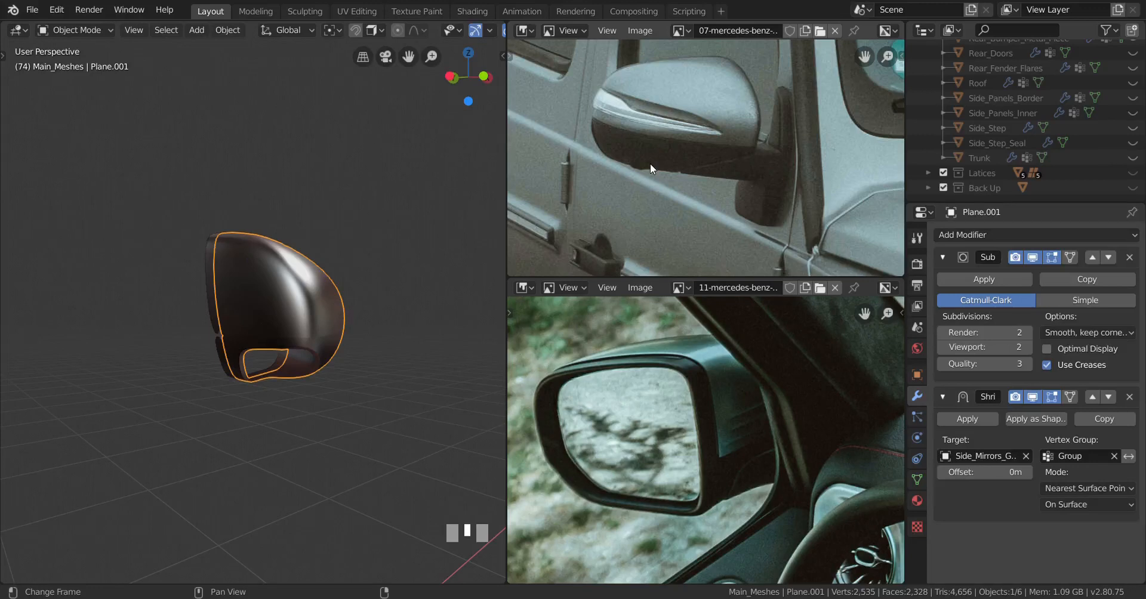
mouse_move(375, 306)
middle_mouse_down()
mouse_move(270, 338)
mouse_move(309, 318)
mouse_move(377, 322)
middle_mouse_up()
scroll(284, 338, "up", 3)
key("Tab")
middle_click_drag(435, 285, 484, 276)
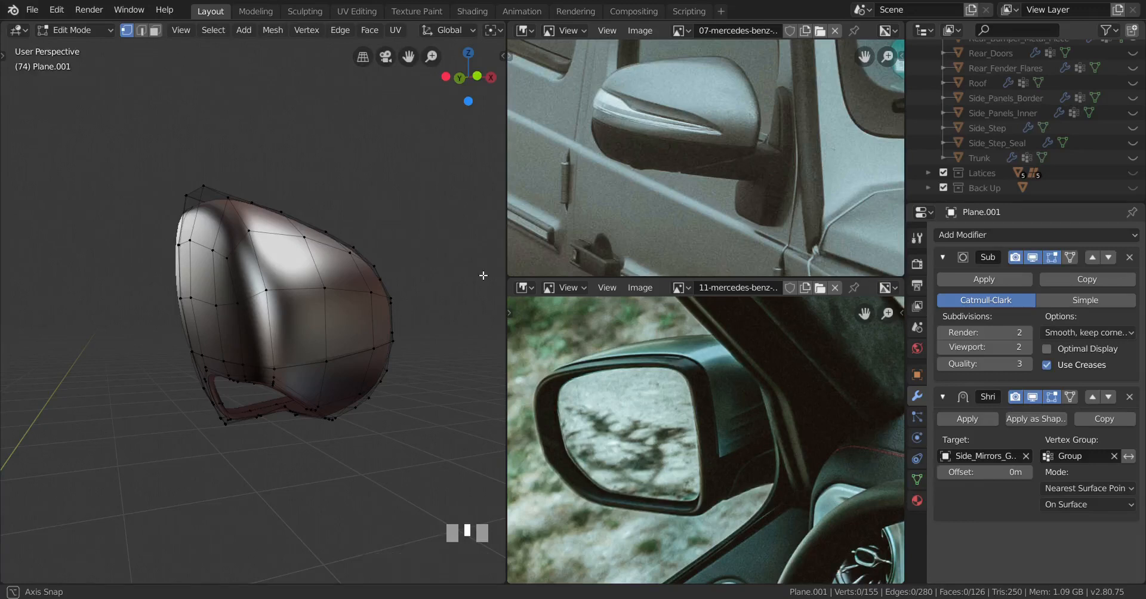
middle_click_drag(483, 275, 406, 291)
scroll(361, 293, "down", 3)
key("Tab")
scroll(430, 296, "up", 2)
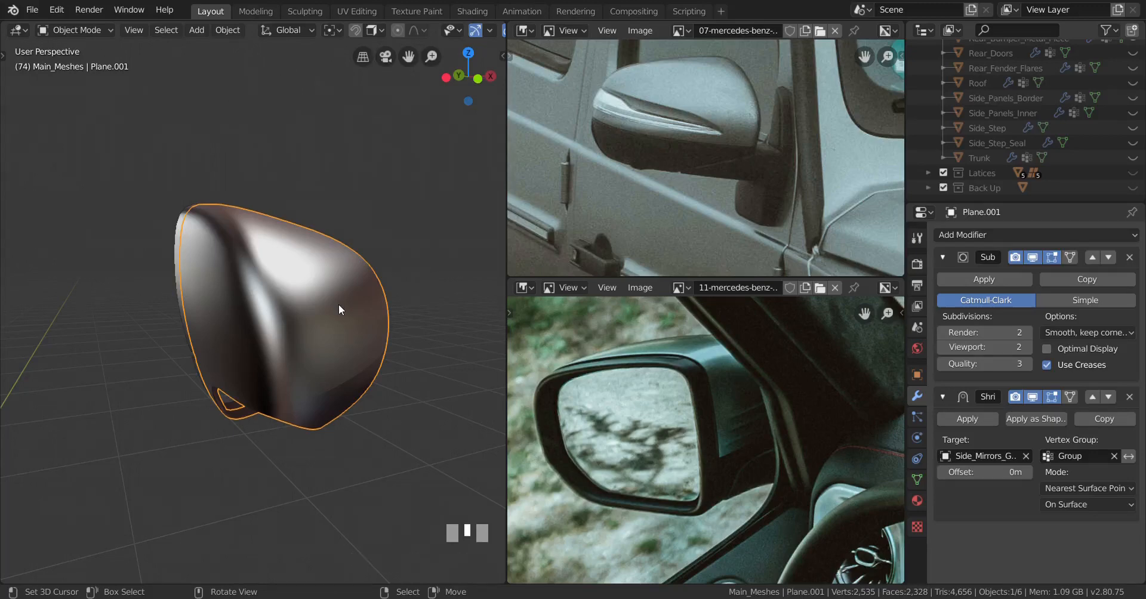
mouse_move(338, 304)
middle_mouse_down()
mouse_move(252, 319)
mouse_move(263, 325)
mouse_move(215, 318)
mouse_move(350, 318)
mouse_move(286, 330)
mouse_move(334, 317)
middle_mouse_up()
scroll(210, 323, "up", 3)
Add a horizontal loop cut around the housing in Edit Mode, slid with Even on to just above the existing lower loop
key("Tab")
scroll(276, 327, "down", 2)
scroll(227, 318, "up", 2)
scroll(257, 319, "down", 2)
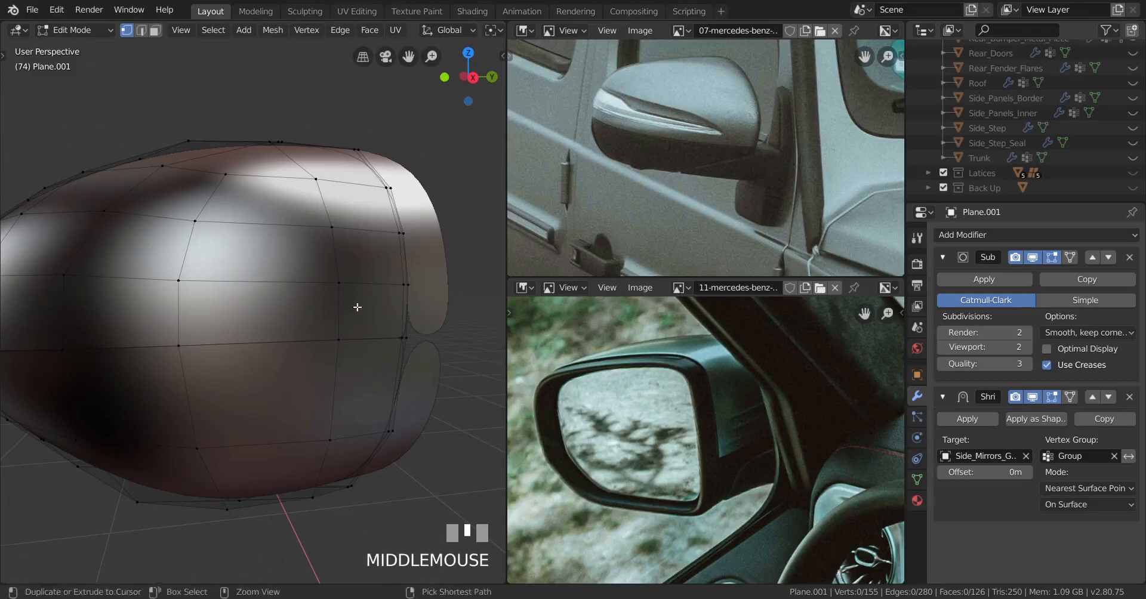
key("ctrl+r")
left_click(349, 316)
key("e")
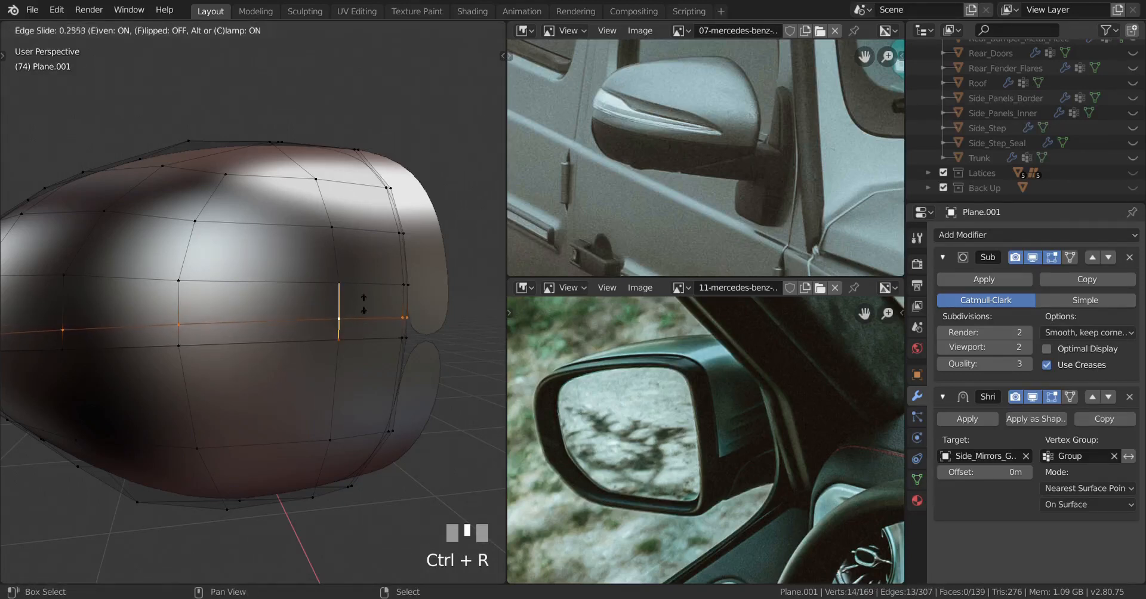
left_click(364, 294)
middle_click_drag(364, 294, 341, 335)
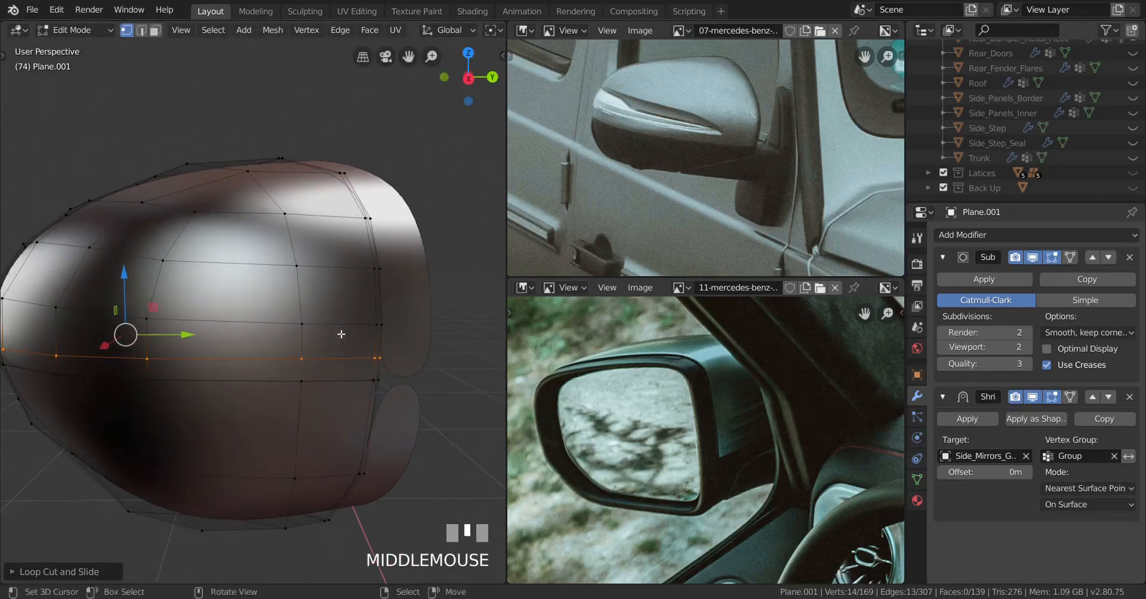
Edge-slide the three vertices nearest the rim, on the loop above the new cut, slightly upward
right_click(301, 324)
right_click(378, 324, "ctrl")
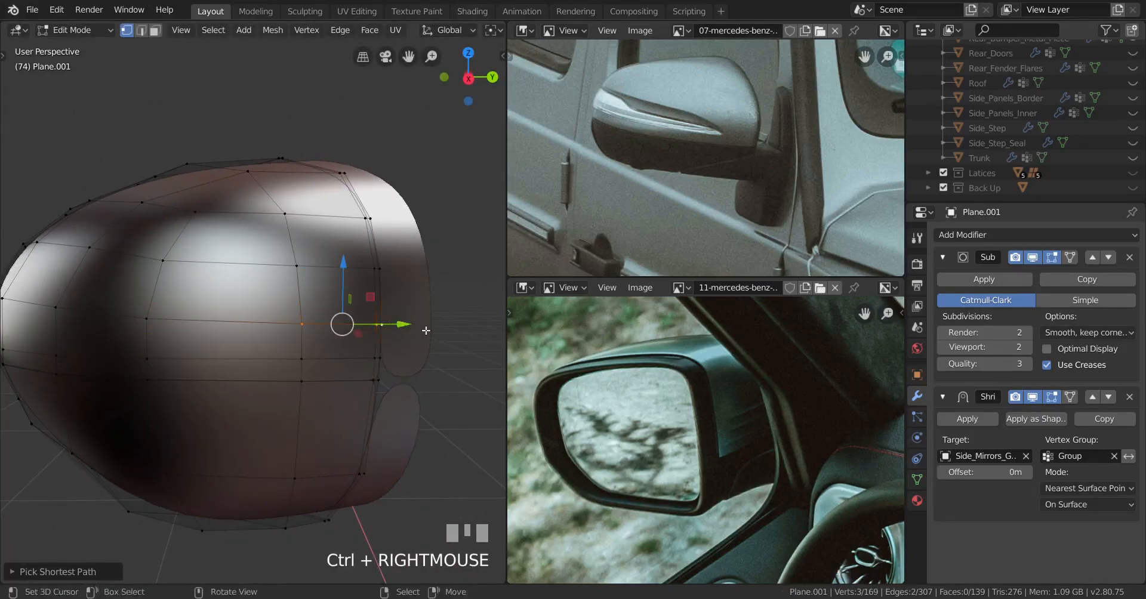
key("g")
key("g")
left_click(382, 314)
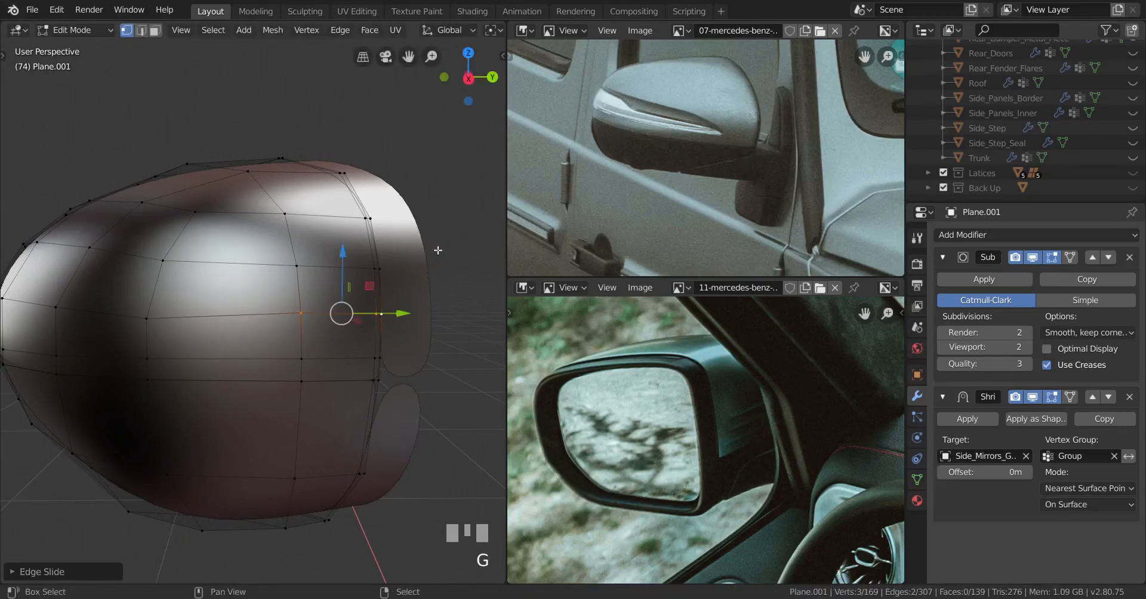
Slide the next two vertices of that same loop slightly upward along their vertical edges, one at a time, and clear the selection
middle_click_drag(370, 314, 496, 314, "shift")
right_click(268, 311)
key("g")
key("g")
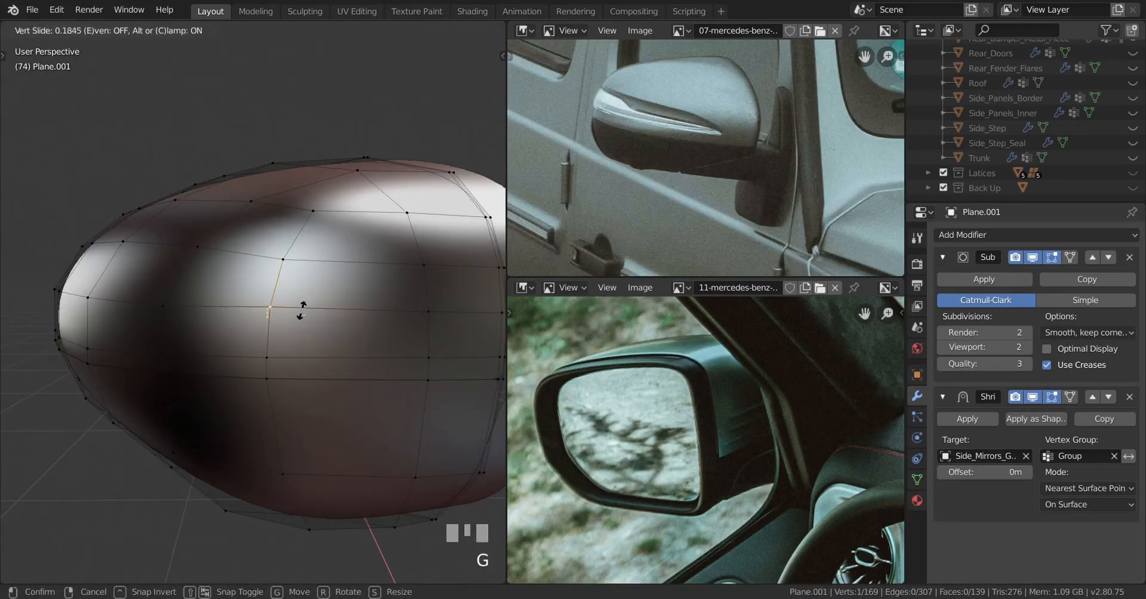
left_click(303, 310)
middle_click_drag(251, 325, 342, 315)
right_click(216, 312)
key("g")
key("g")
left_click(218, 309)
key("a")
scroll(385, 312, "down", 2)
middle_click_drag(342, 314, 353, 310, "shift")
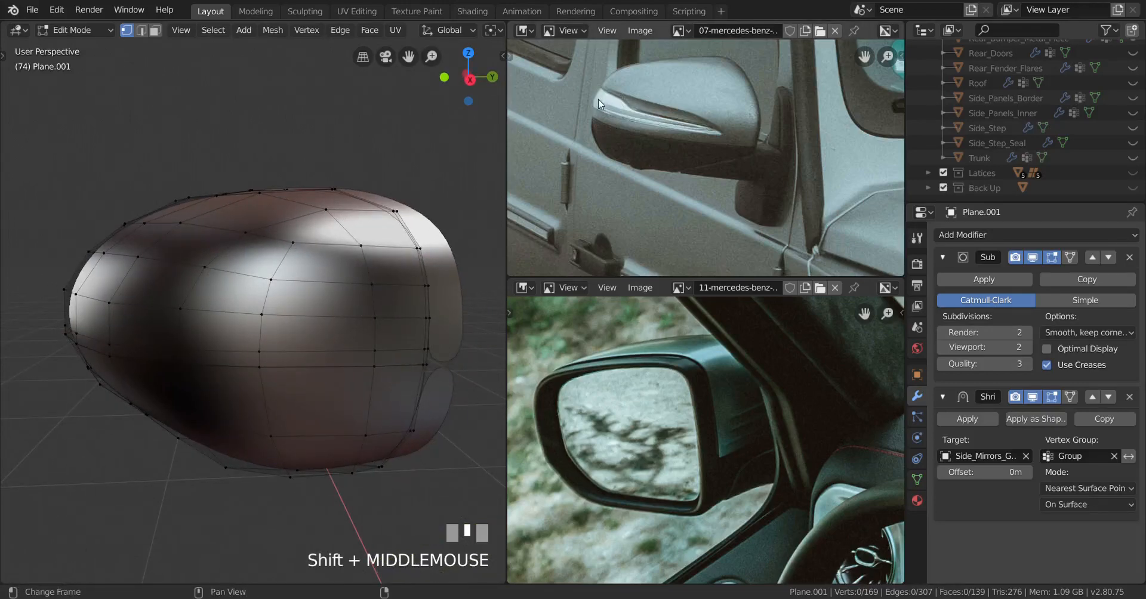
Add another horizontal loop cut around the housing, slid down close above the previously added loop
mouse_move(299, 316)
middle_mouse_down()
mouse_move(280, 318)
mouse_move(310, 315)
mouse_move(299, 316)
middle_mouse_up()
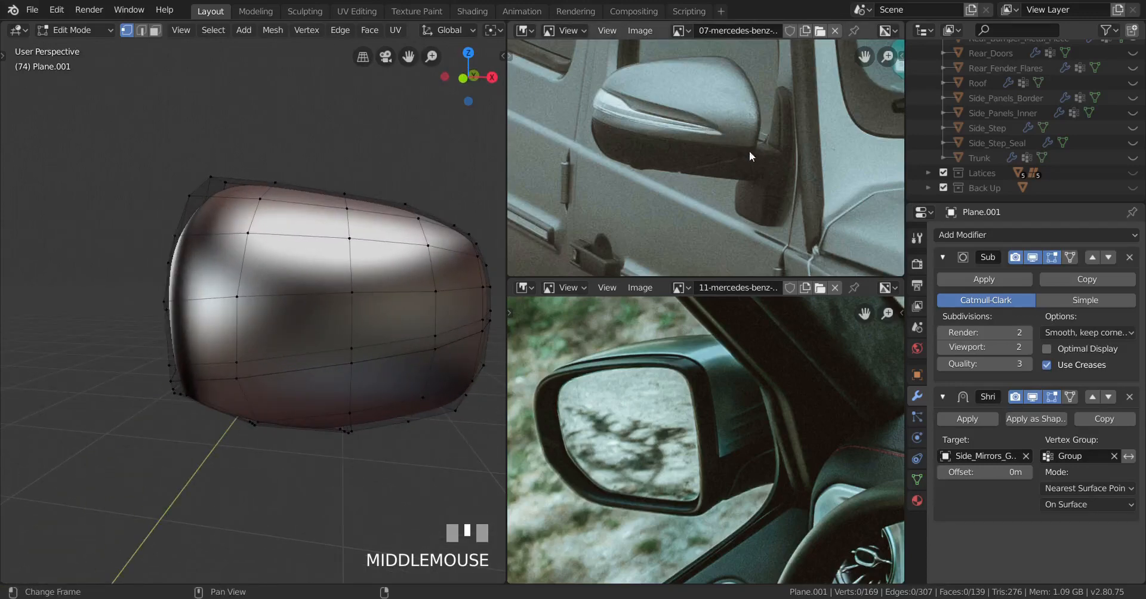
middle_click_drag(358, 298, 390, 304)
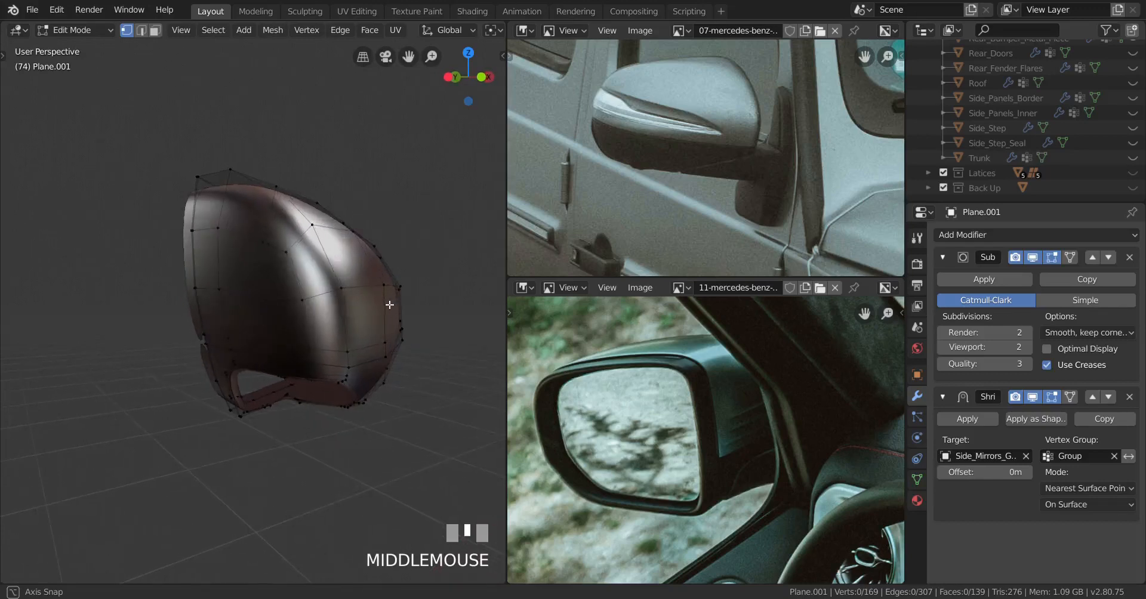
key("ctrl+r")
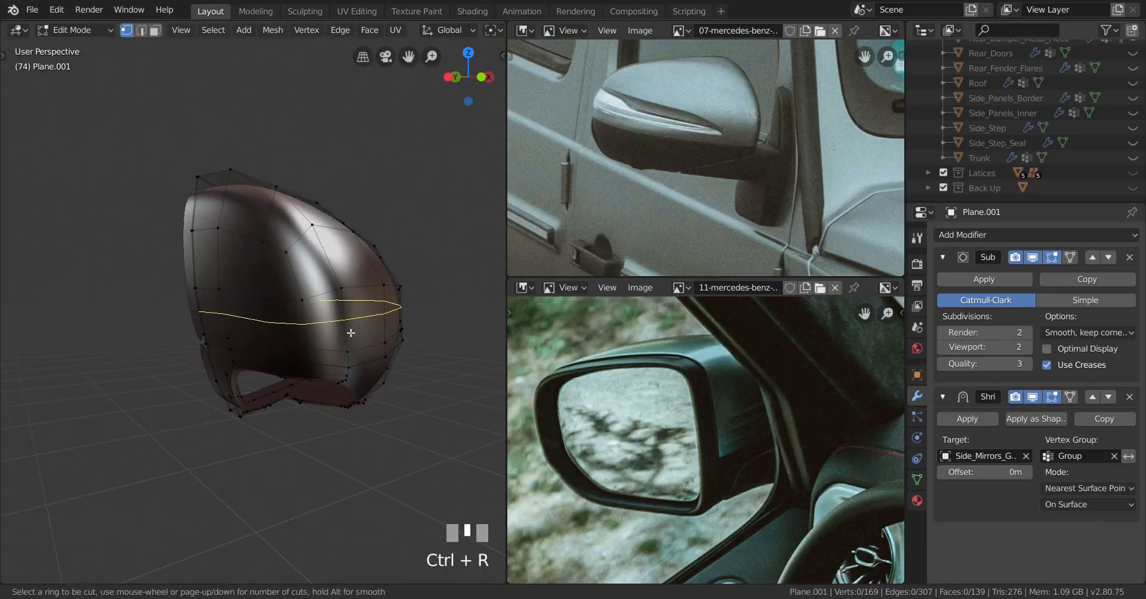
left_click(351, 332)
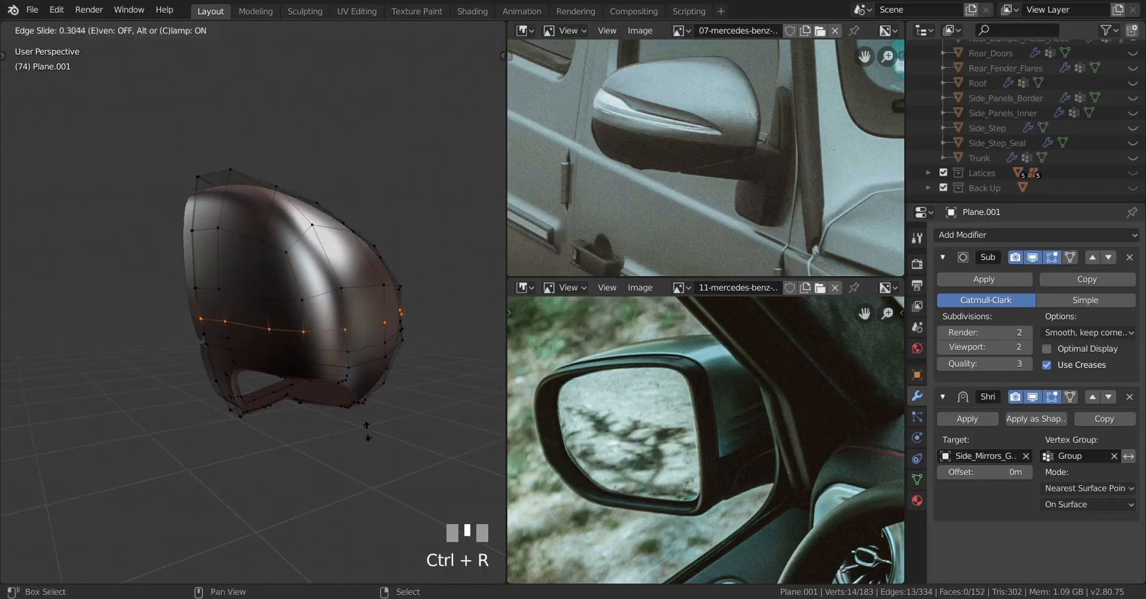
left_click(396, 539)
middle_click_drag(358, 418, 363, 330)
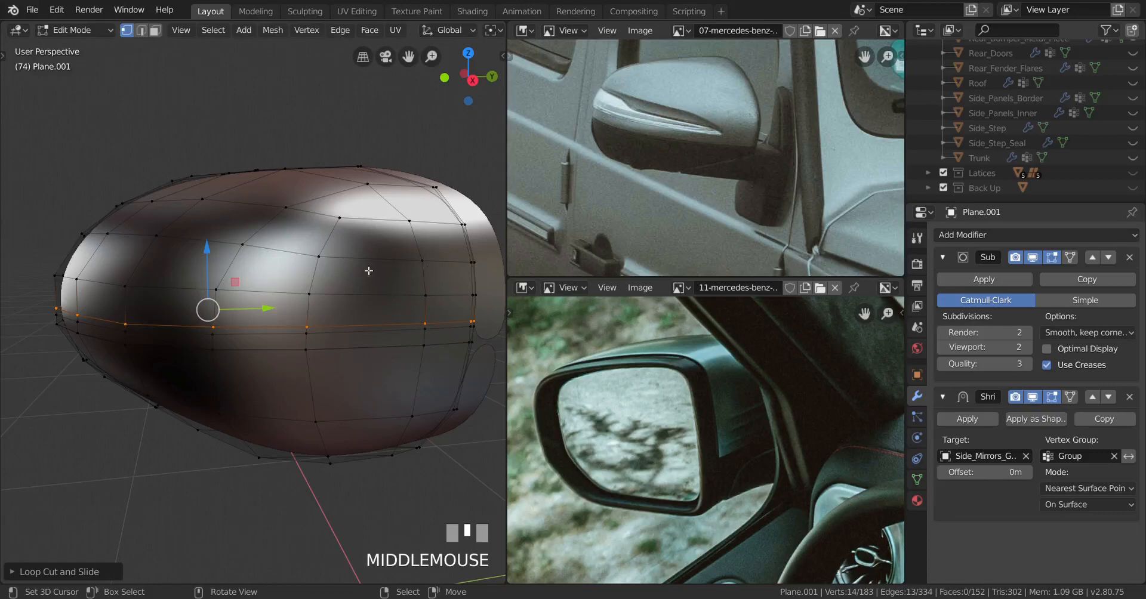
Cut a diagonal line with the Knife across the housing's front, rising from the lower loops at the narrow end toward the rim
middle_click_drag(270, 280, 383, 279)
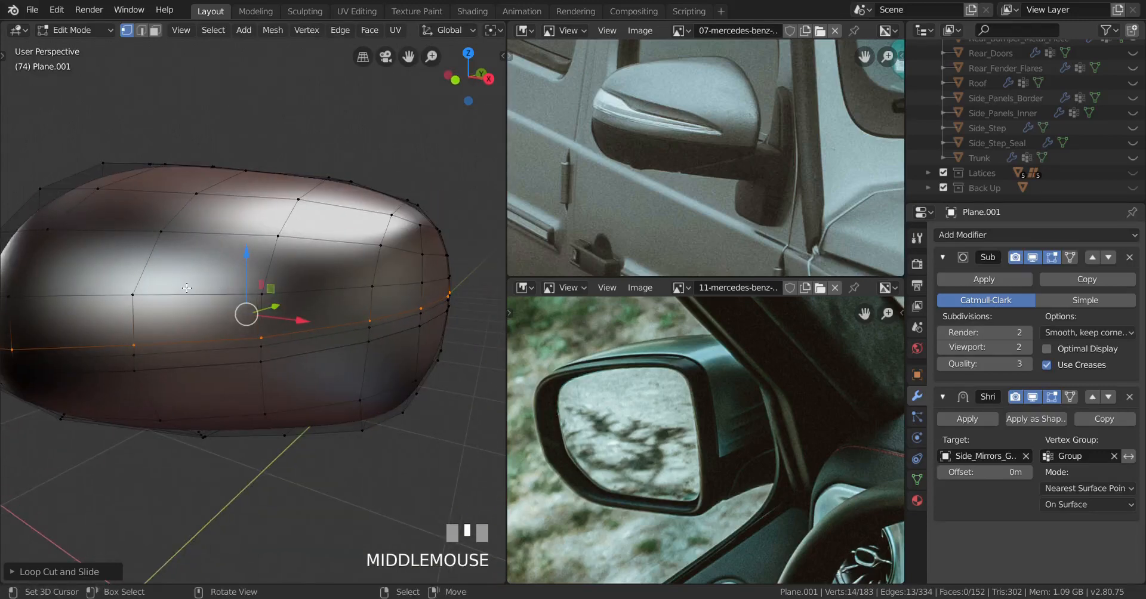
middle_click_drag(261, 298, 288, 293)
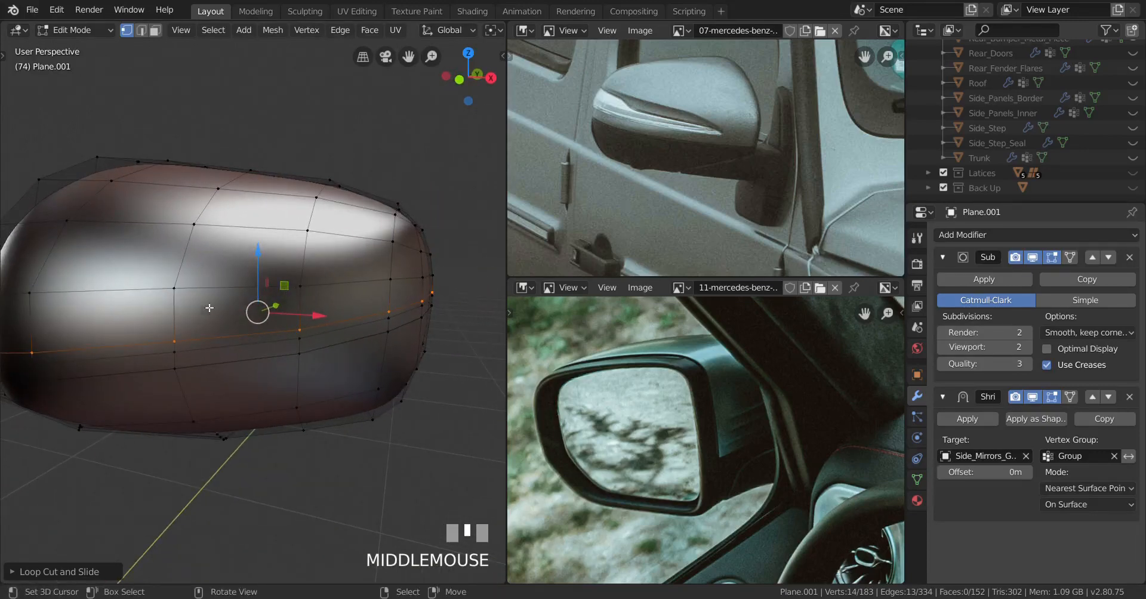
middle_click_drag(209, 308, 186, 310, "shift")
right_click(172, 337)
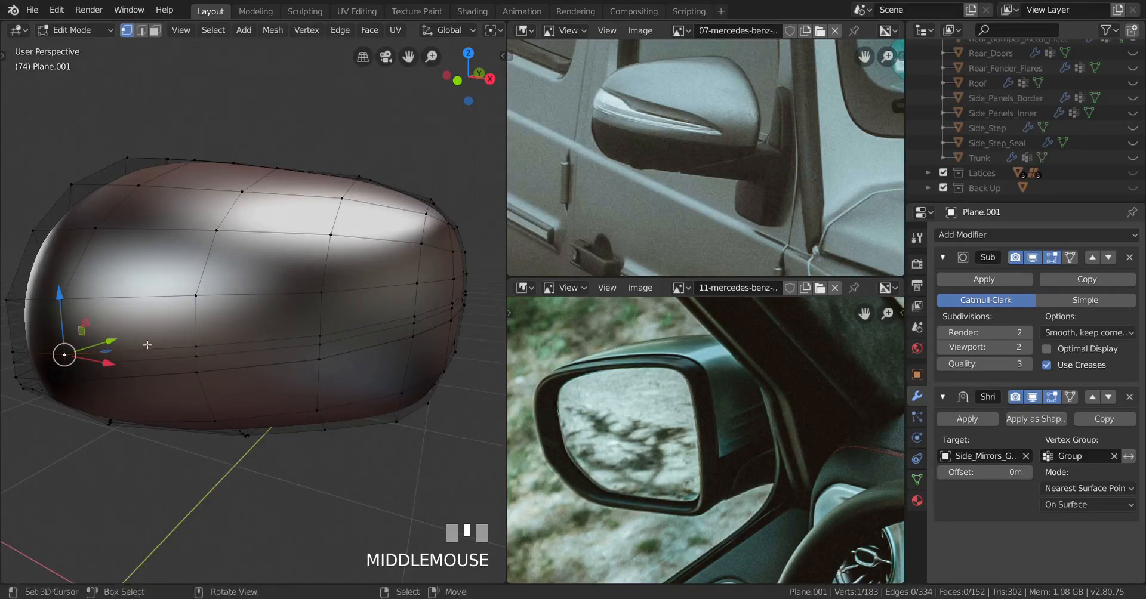
key("k")
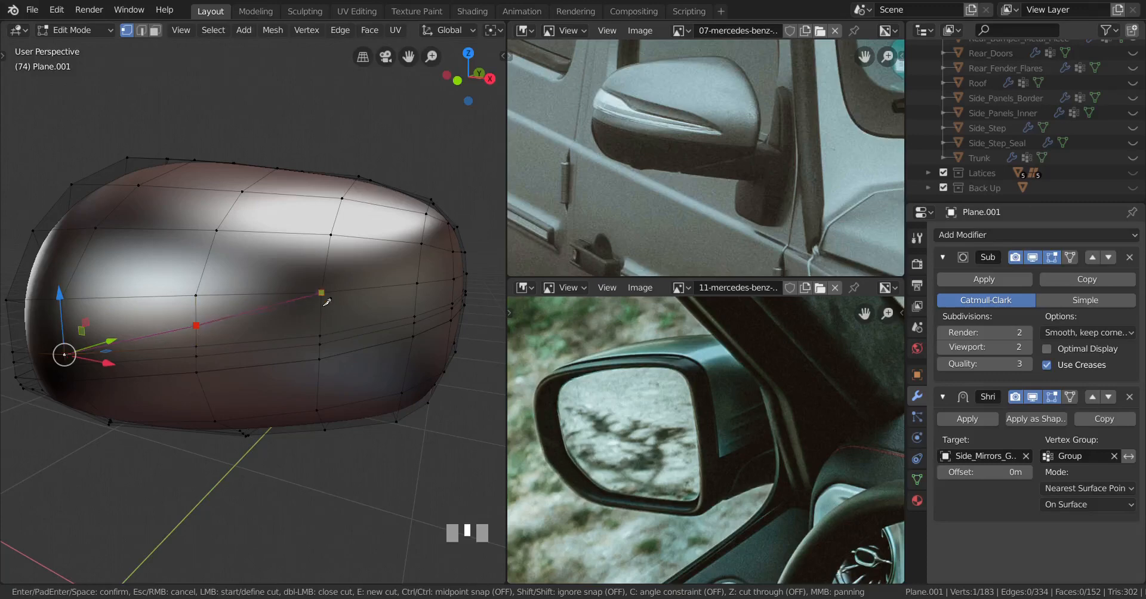
middle_click_drag(361, 299, 253, 306, "shift")
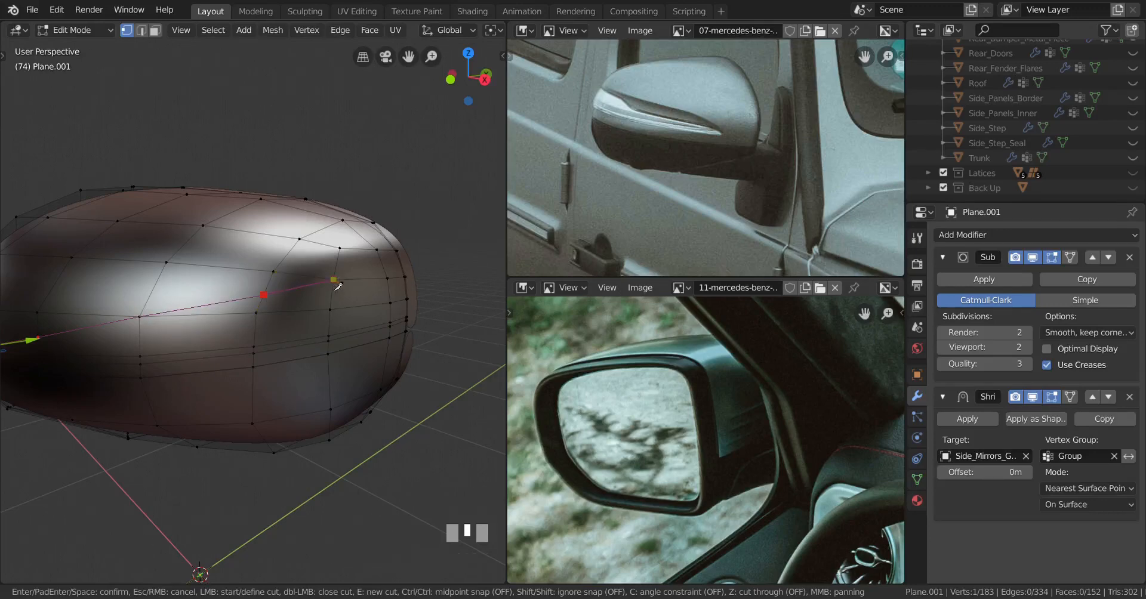
key("space")
Examine the knife cut around the housing from several angles with the whole mesh selected
middle_click_drag(338, 287, 256, 319)
scroll(179, 305, "down", 2)
scroll(227, 311, "up", 2)
scroll(209, 324, "up", 2)
scroll(210, 325, "down", 2)
key("a")
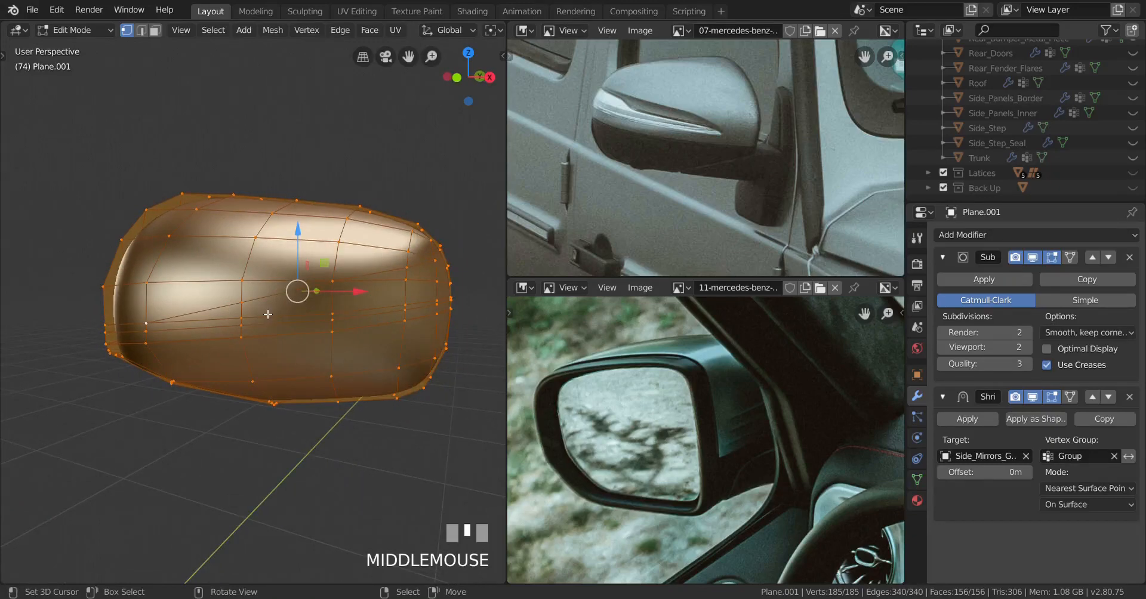
middle_click_drag(411, 313, 323, 317)
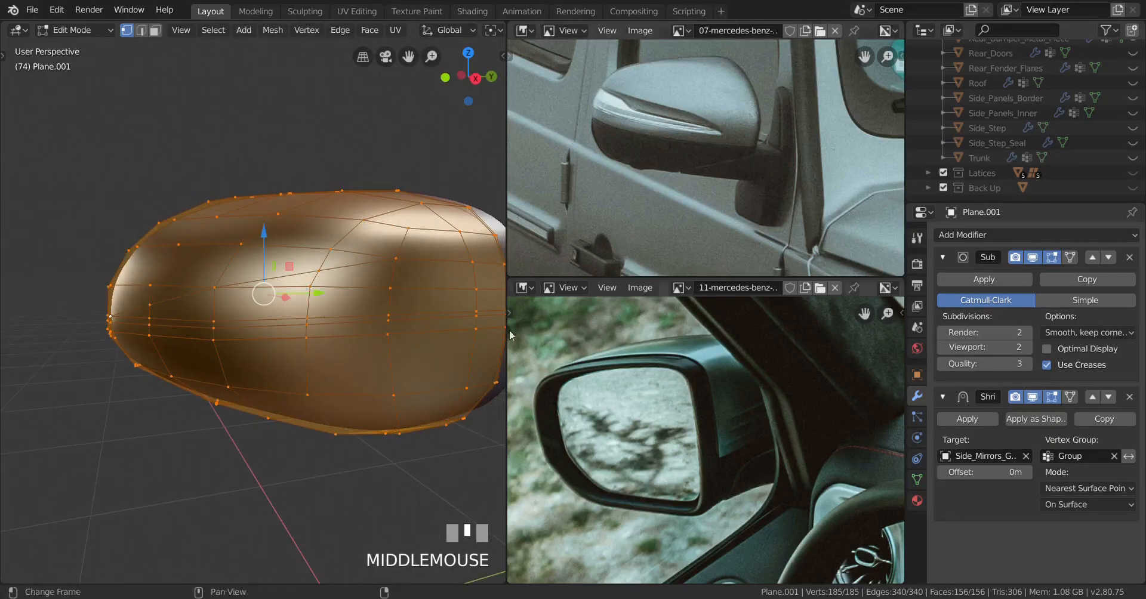
Select the wedge of faces between the diagonal cut and the lower loops, starting at its narrow end in face mode
left_click(154, 30)
middle_click_drag(197, 119, 263, 250)
right_click(192, 315)
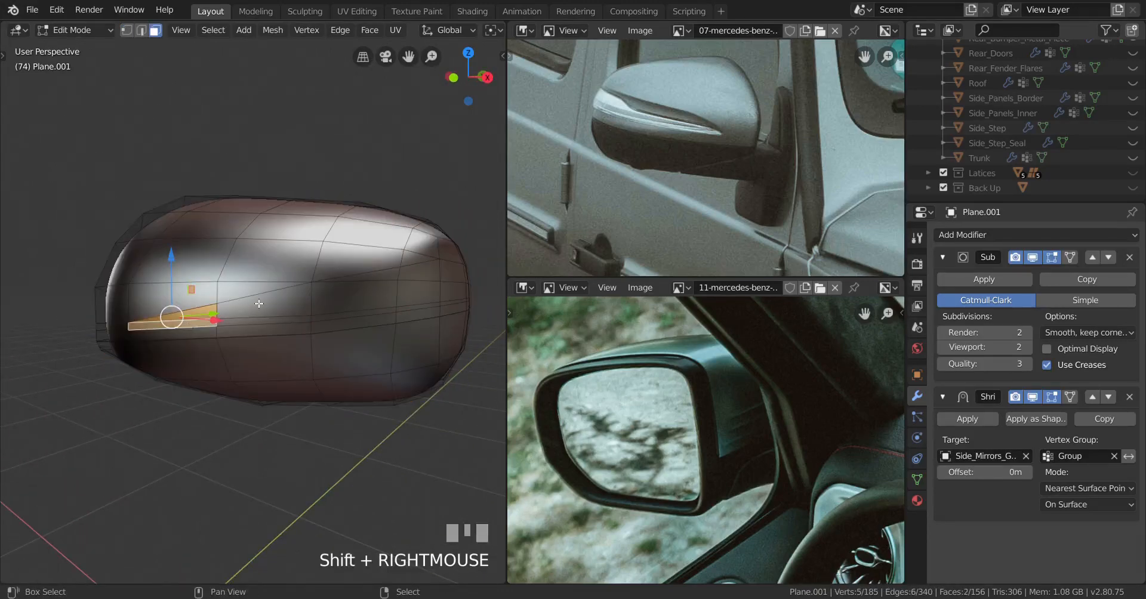
middle_click_drag(350, 322, 338, 281)
right_click(338, 281, "shift")
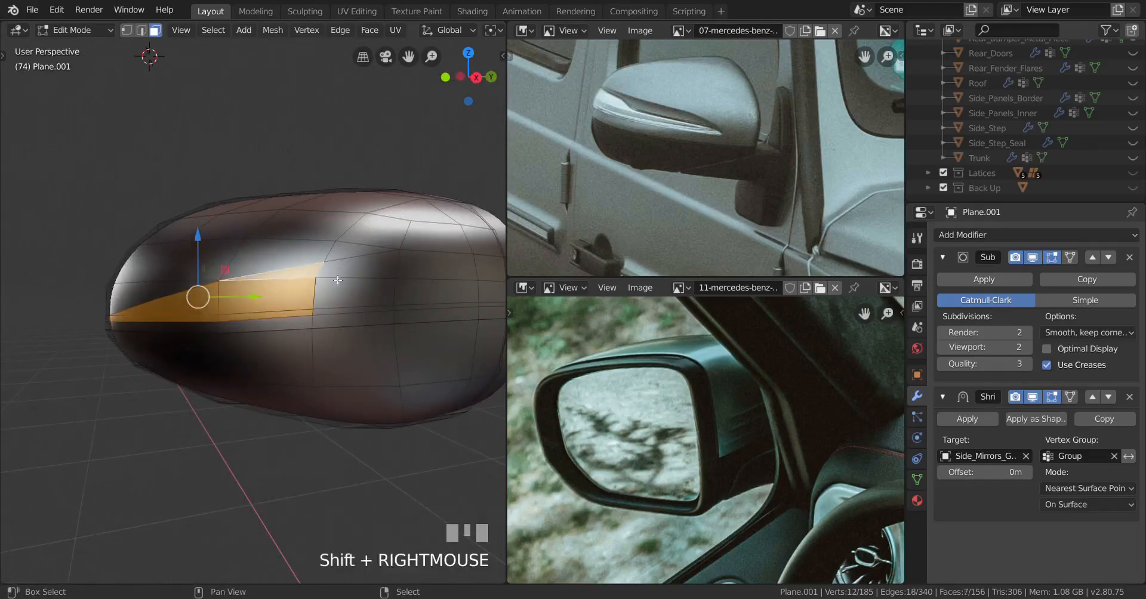
key("ctrl+z")
right_click(350, 315, "shift")
Extend the face selection through the remaining rows of the band up to the rim edge
middle_click_drag(366, 290, 336, 289)
right_click(373, 290, "shift")
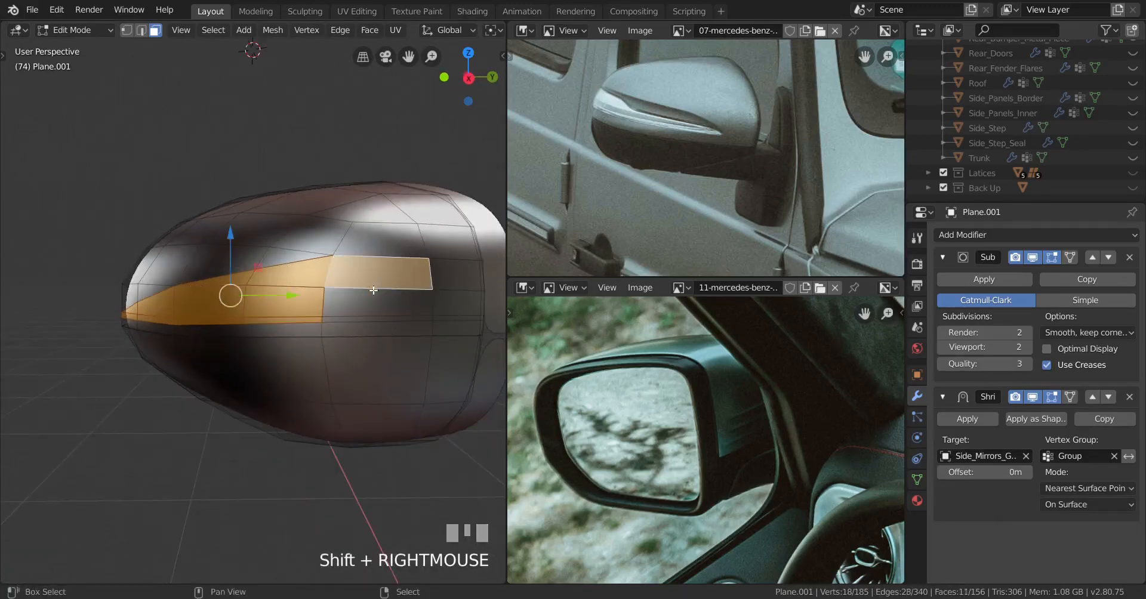
right_click(372, 305, "shift")
right_click(373, 323, "shift")
right_click(452, 275, "shift")
right_click(455, 304, "shift")
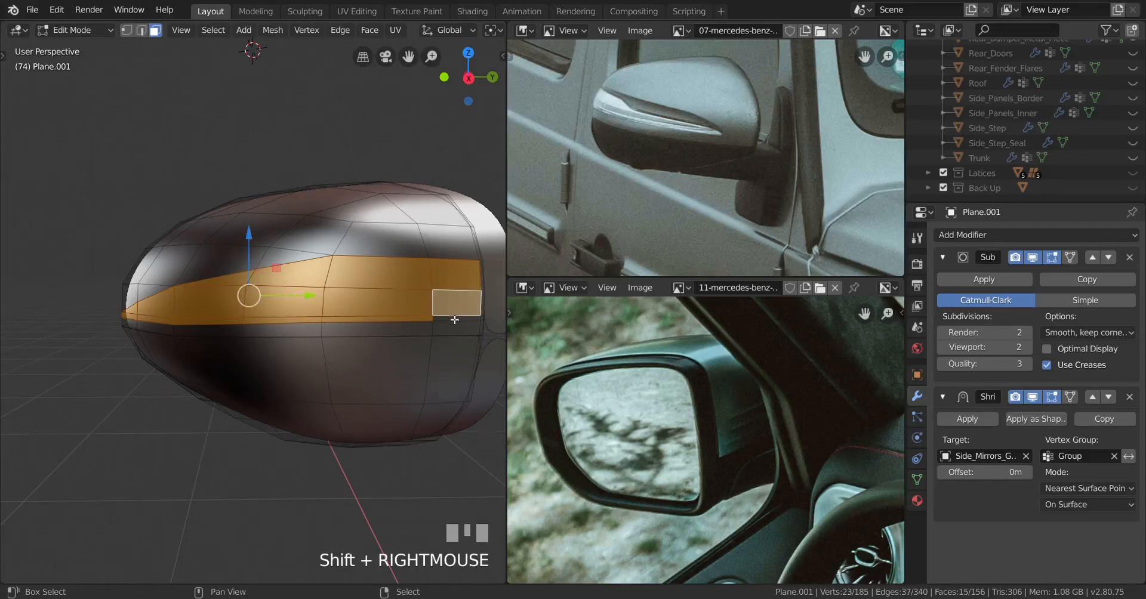
right_click(455, 320, "shift")
Examine the highlighted face band from several angles to judge the indicator shape against the reference photo
scroll(287, 317, "down", 4)
middle_click_drag(245, 314, 223, 298)
middle_click_drag(291, 314, 218, 296)
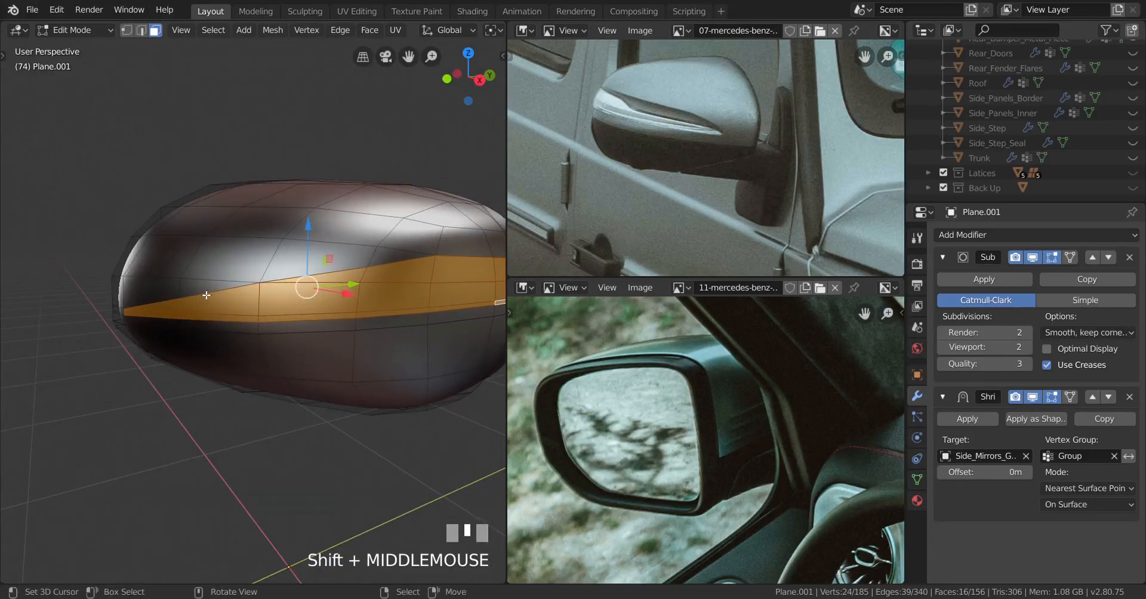
middle_click_drag(206, 295, 216, 282)
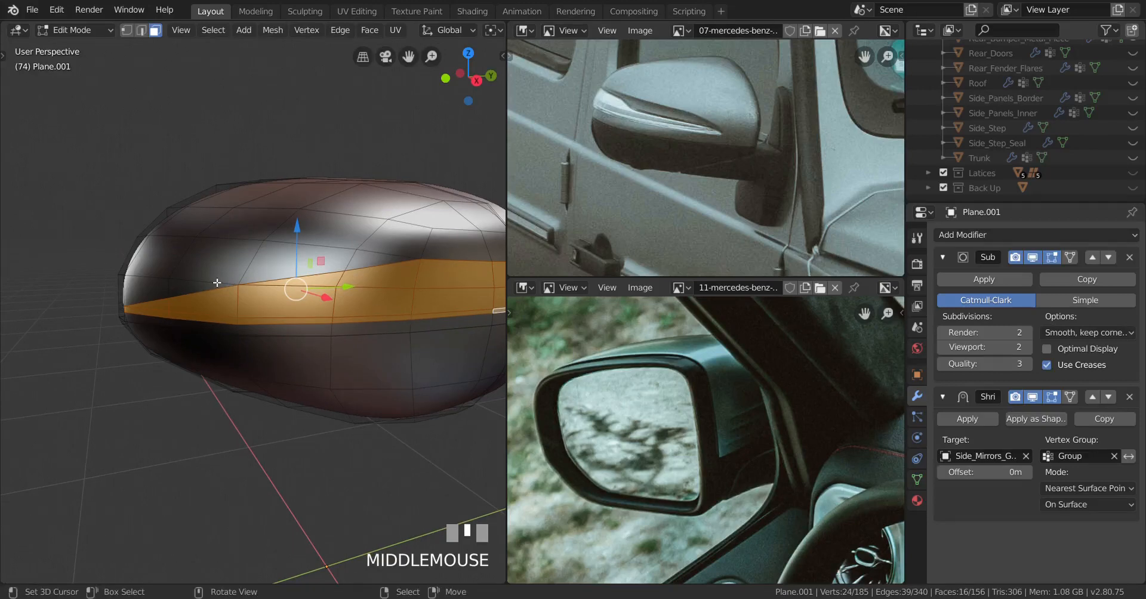
middle_click_drag(269, 282, 230, 283)
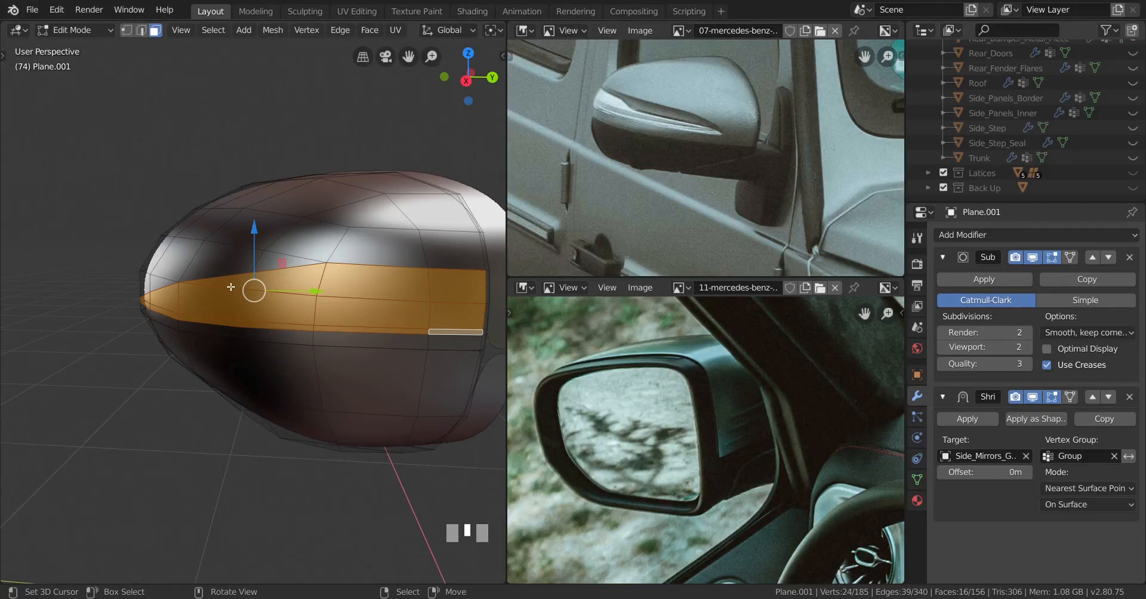
middle_click_drag(229, 295, 192, 295, "shift")
mouse_move(290, 309)
middle_mouse_down()
mouse_move(326, 303)
mouse_move(293, 297)
middle_mouse_up()
scroll(291, 304, "up", 2)
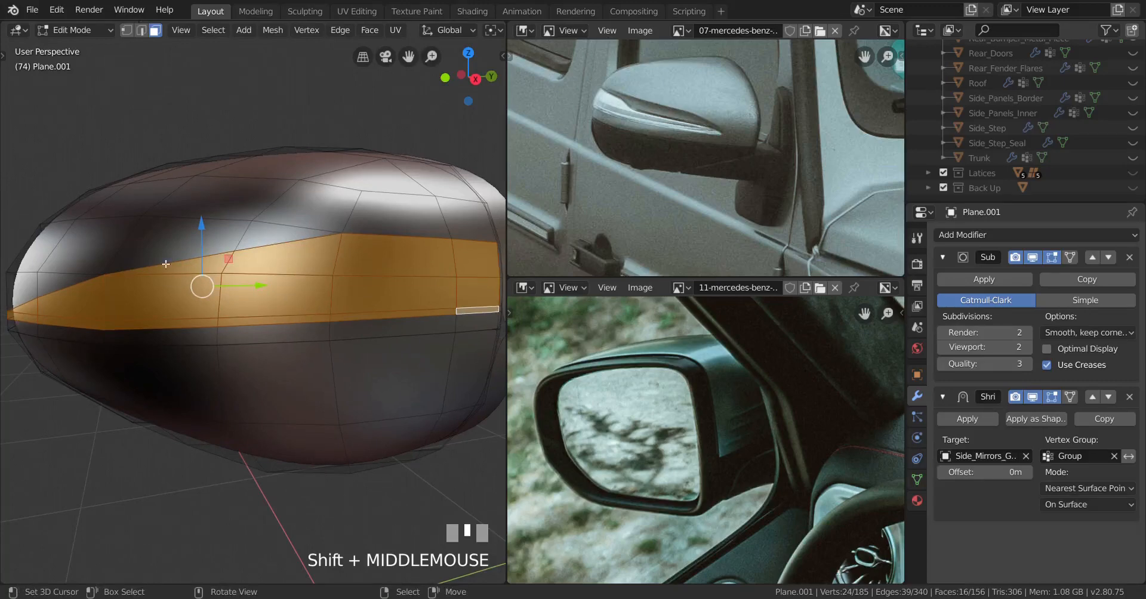
Merge the two close vertices on the housing's front, where the diagonal cut passes just above the horizontal loop, into one
left_click(126, 30)
middle_click_drag(280, 239, 296, 236)
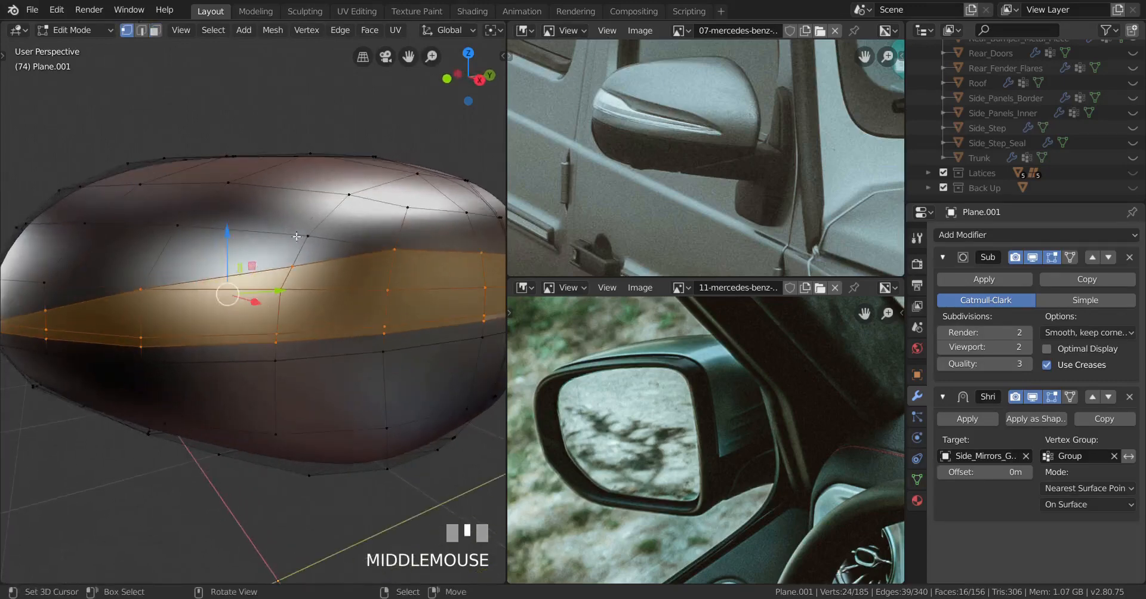
left_click(285, 295)
right_click(299, 263, "shift")
key("alt+m")
left_click(353, 302)
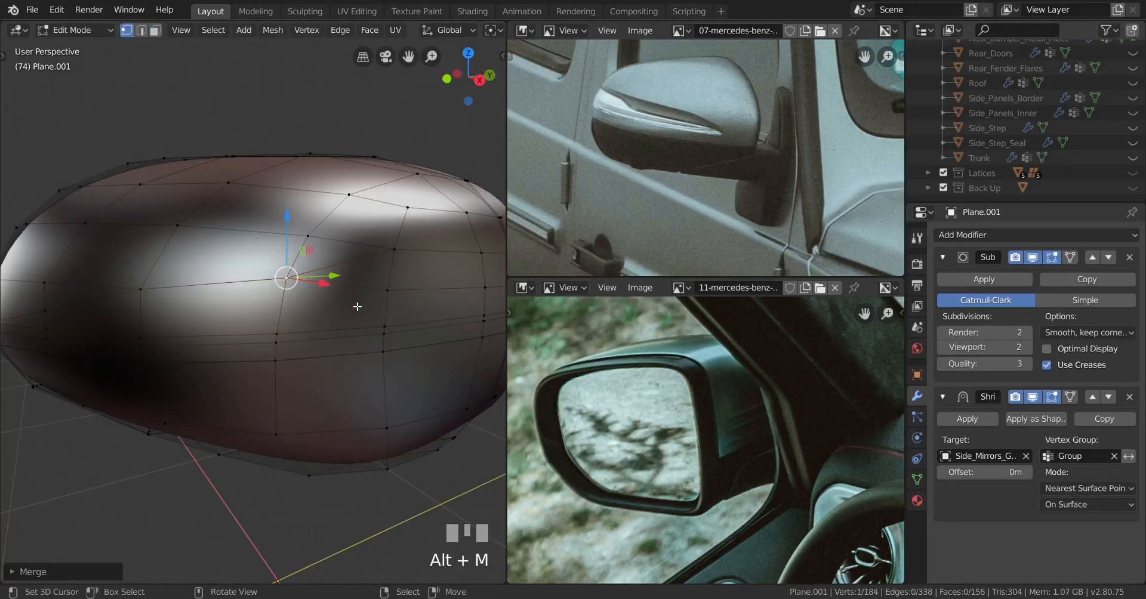
Undo the last merge and merge the two close vertices on the housing's front again
key("ctrl+z")
key("alt+m")
left_click(338, 287)
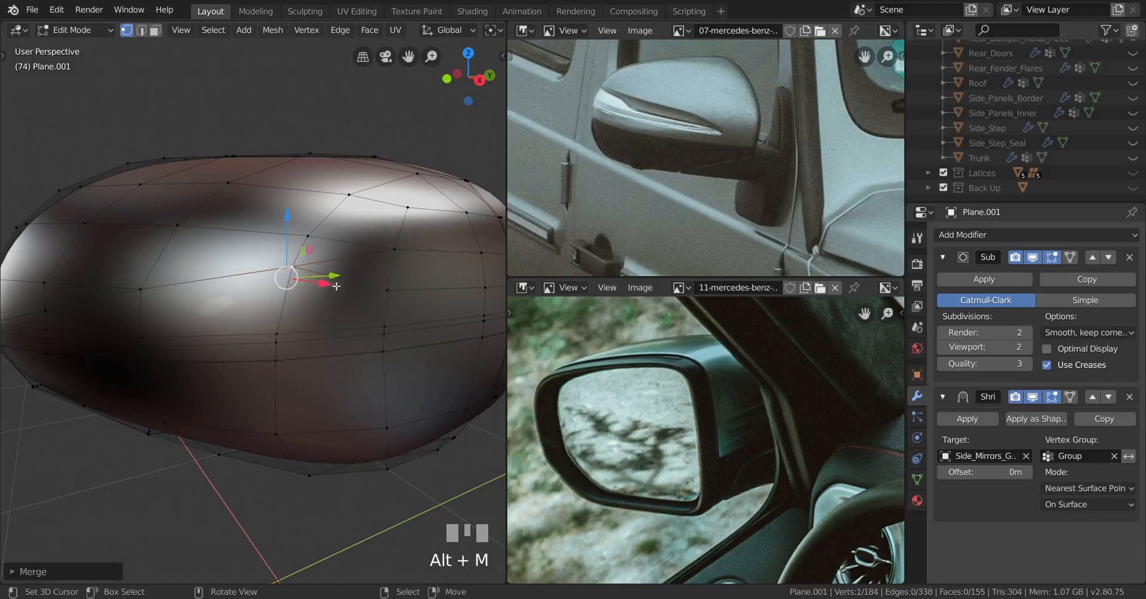
Dissolve the horizontal edge loop just above the lower loops, plus a second neighbouring edge run on the housing's front
middle_click_drag(358, 290, 322, 313, "shift")
key("Tab")
key("Tab")
right_click(294, 288, "alt")
scroll(306, 295, "down", 2)
right_click(322, 313, "alt")
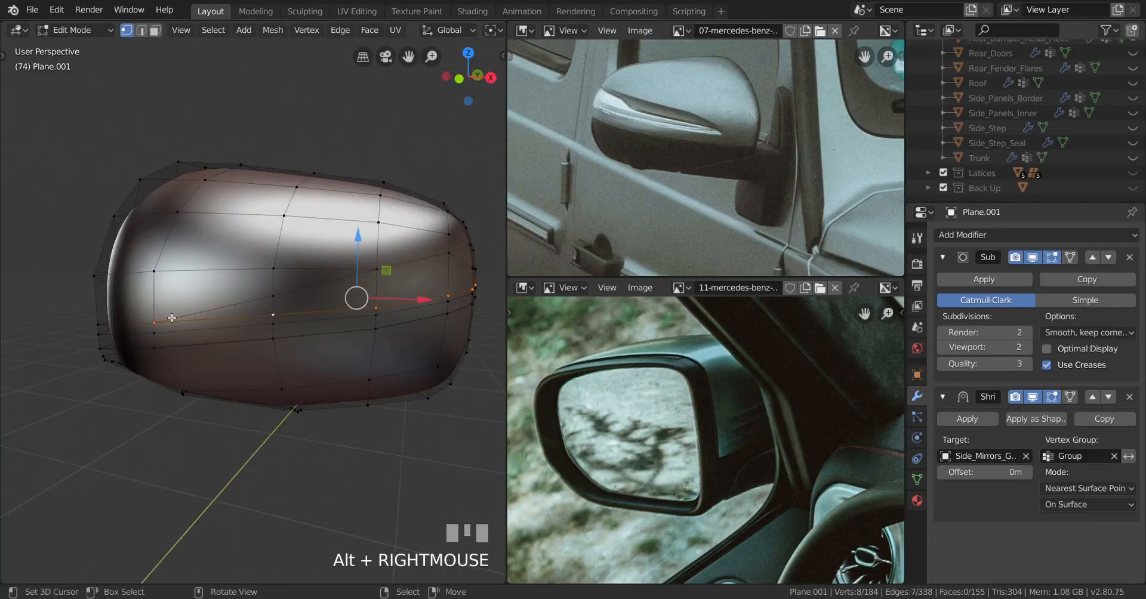
key("x")
left_click(345, 302)
middle_click_drag(345, 302, 280, 303)
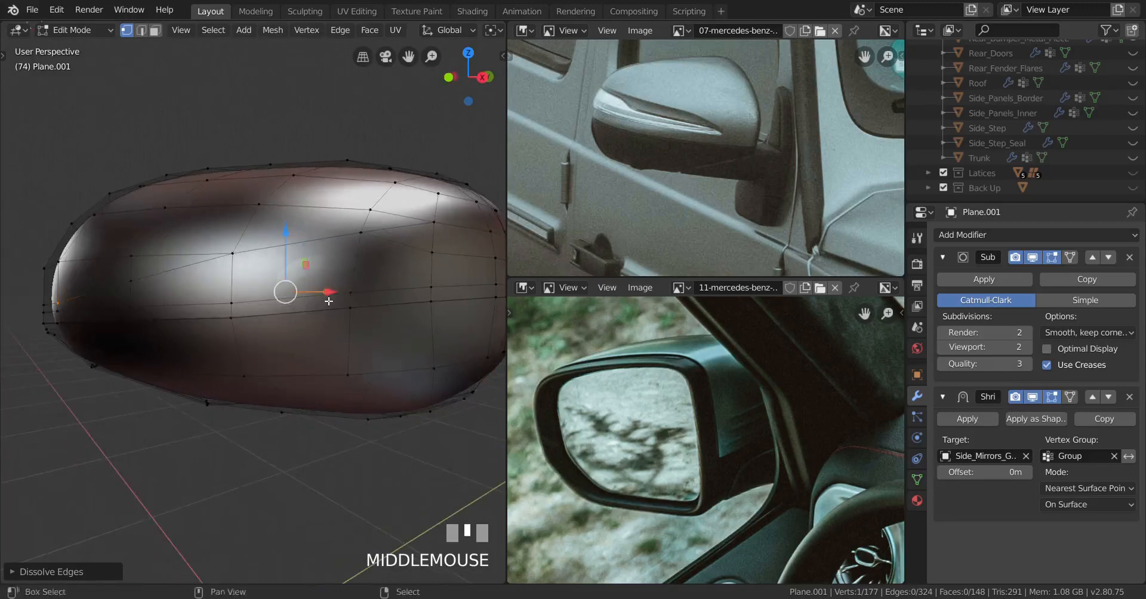
right_click(416, 292, "alt")
key("x")
left_click(417, 292)
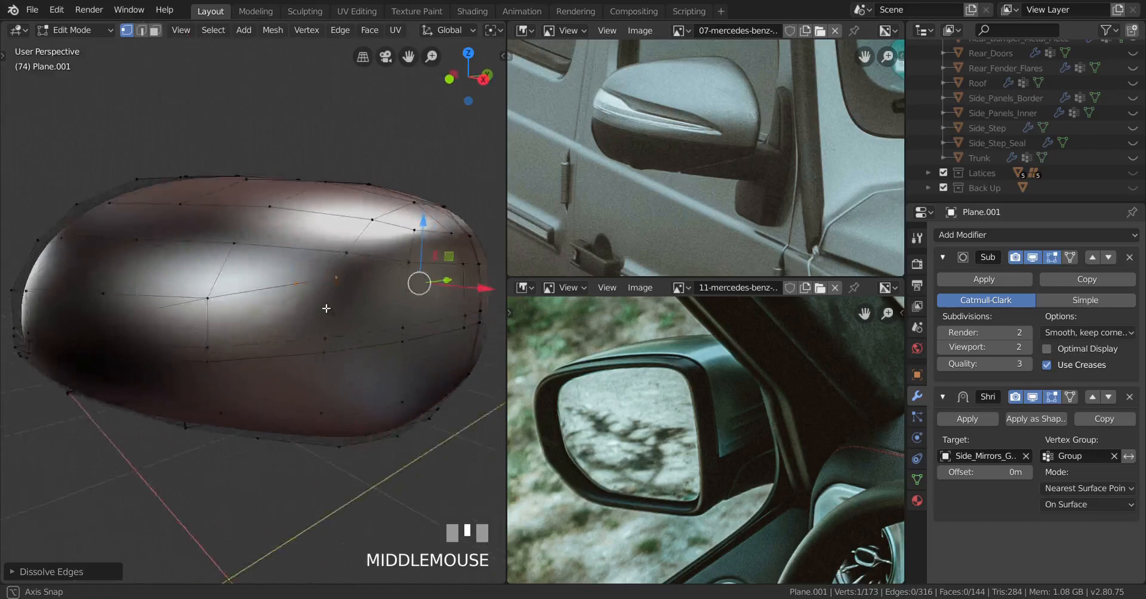
Slide the vertex near the housing's upper rim-side corner along its horizontal edge
middle_click_drag(326, 308, 250, 309)
middle_click_drag(337, 303, 316, 353)
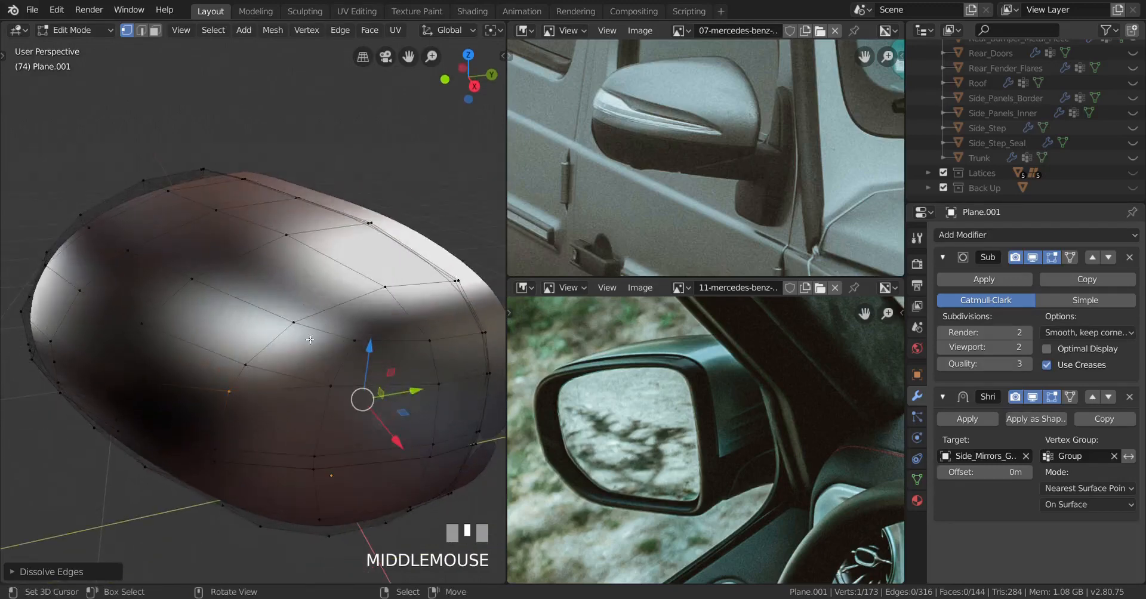
right_click(354, 339)
key("g")
left_click(400, 372)
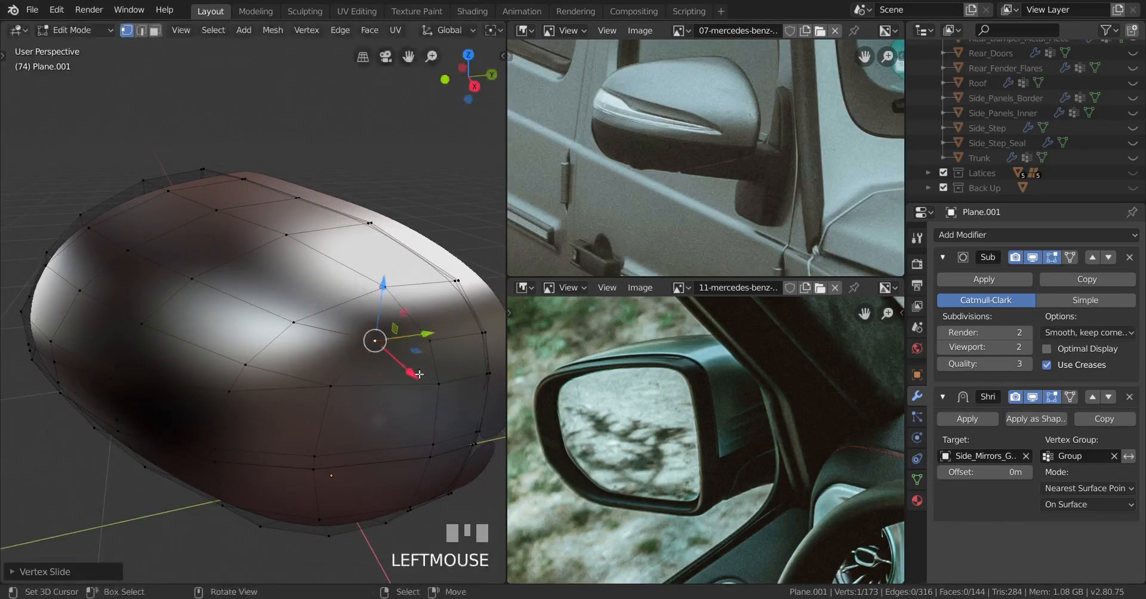
key("g")
key("g")
right_click(397, 372)
key("g")
key("g")
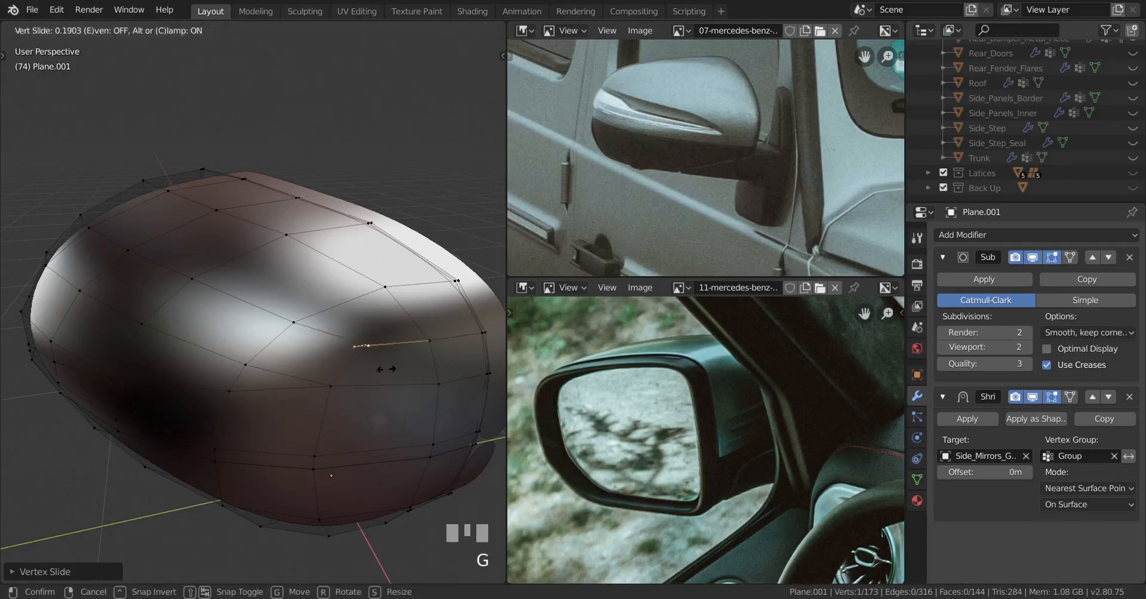
left_click(378, 370)
Connect the vertex near the housing's far end to the repositioned corner vertex with a new edge path across the front
scroll(376, 369, "down", 3)
middle_click_drag(376, 369, 378, 344)
scroll(350, 348, "up", 3)
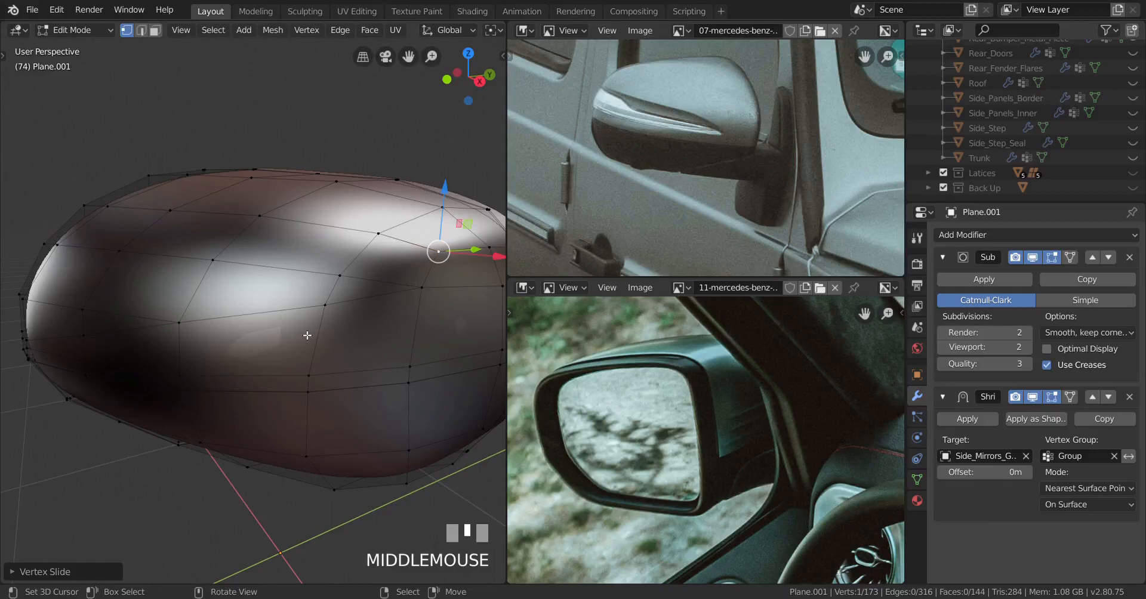
middle_click_drag(307, 335, 268, 300)
scroll(248, 316, "up", 2)
scroll(304, 305, "down", 3)
scroll(302, 302, "up", 2)
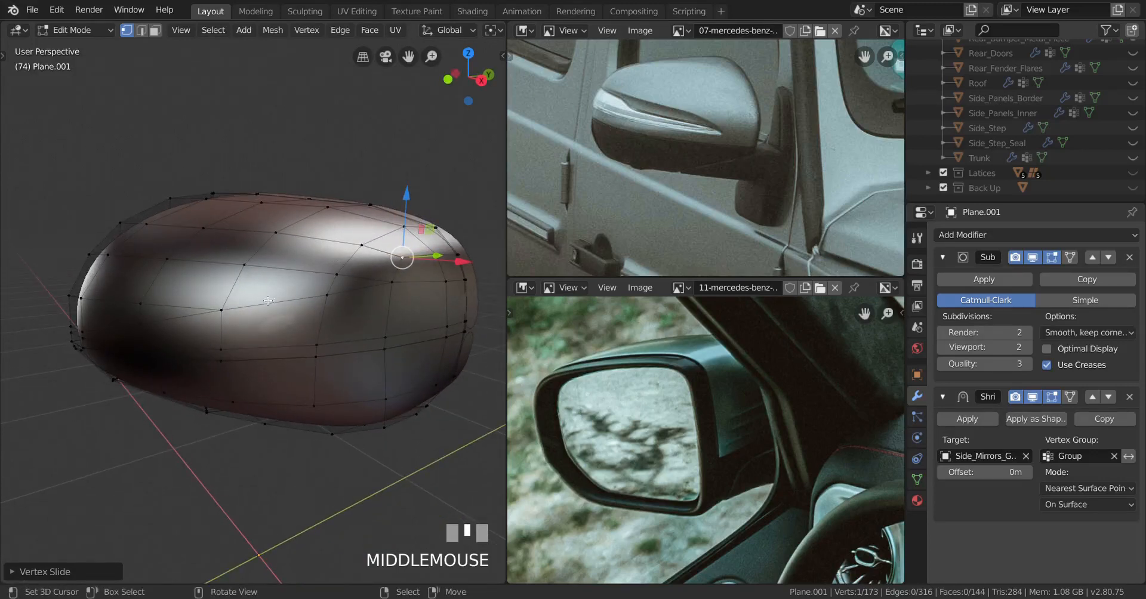
right_click(147, 311)
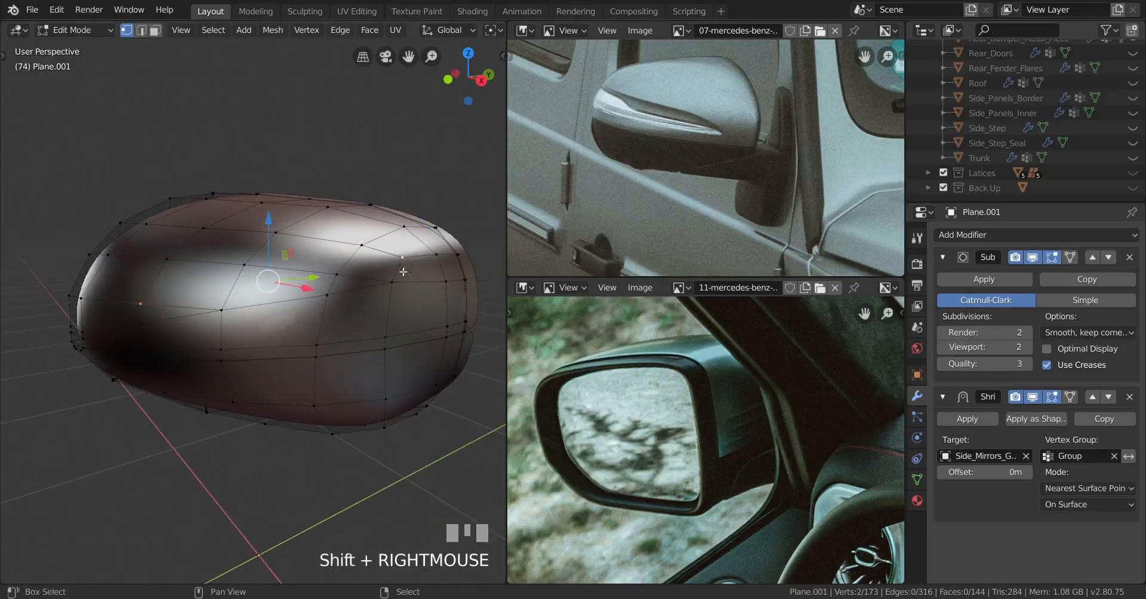
middle_click_drag(372, 309, 313, 322)
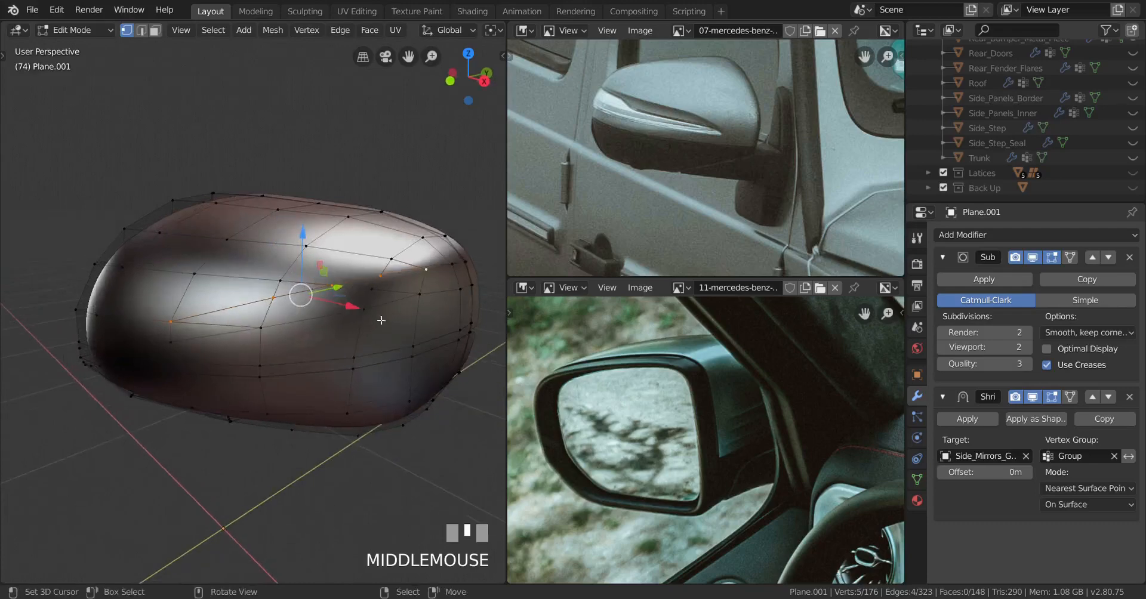
Slide the middle vertex of the new cut down along its vertical edge toward the loop below
scroll(313, 322, "up", 2)
right_click(285, 308)
key("g")
key("g")
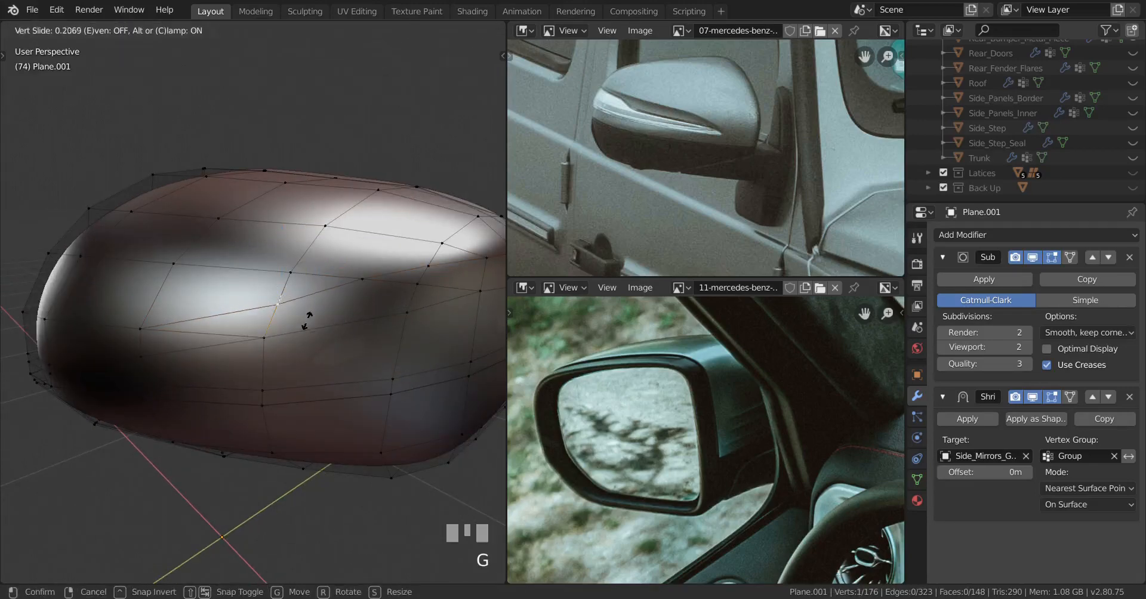
left_click(305, 322)
Merge the two close vertex pairs where the new cut nears the rim-side corner, using At Last for the first pair
middle_click_drag(306, 322, 221, 284, "shift")
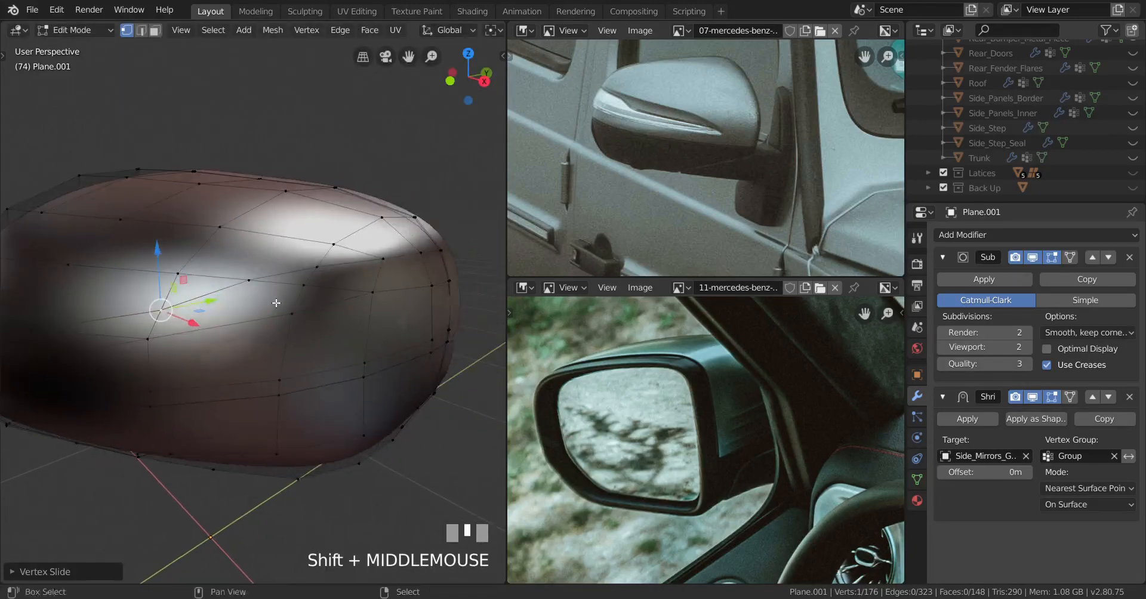
right_click(250, 281)
key("alt+m")
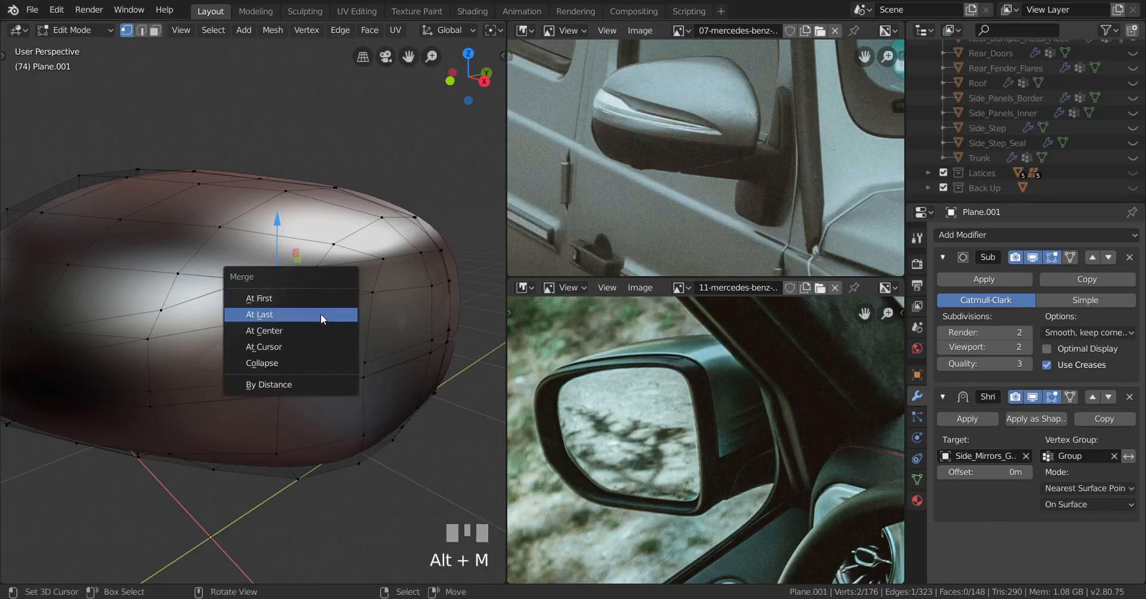
left_click(325, 318)
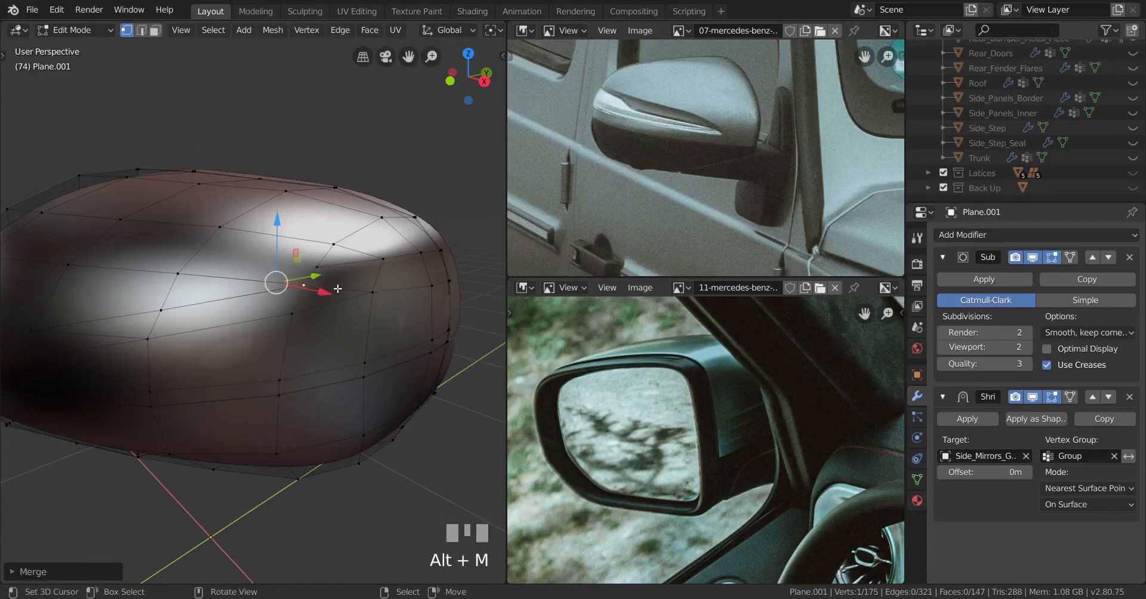
right_click(318, 266)
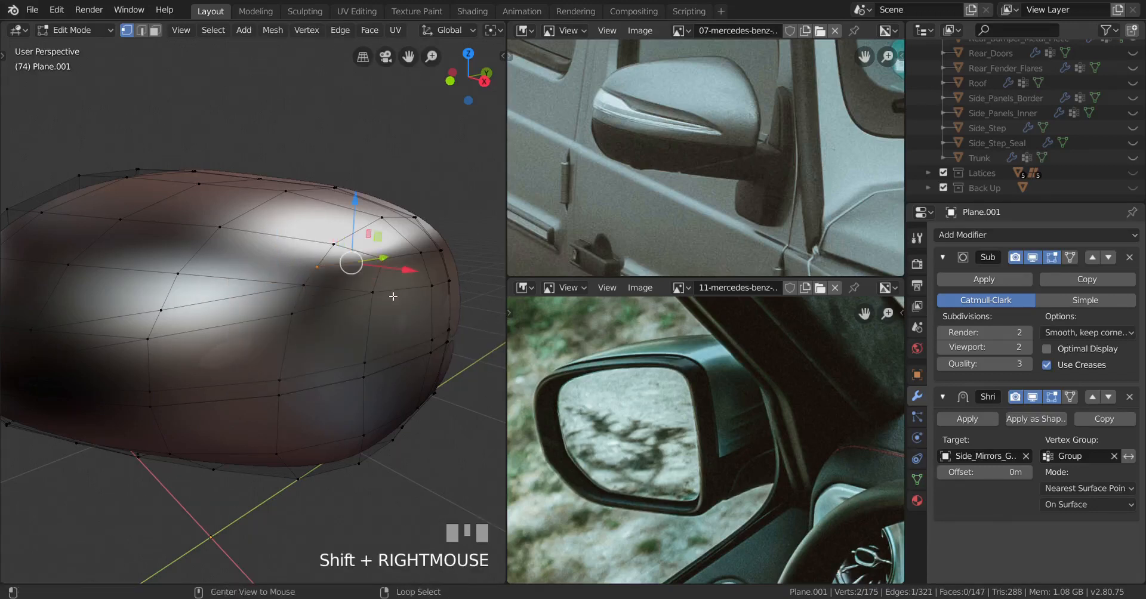
key("alt+m")
left_click(384, 296)
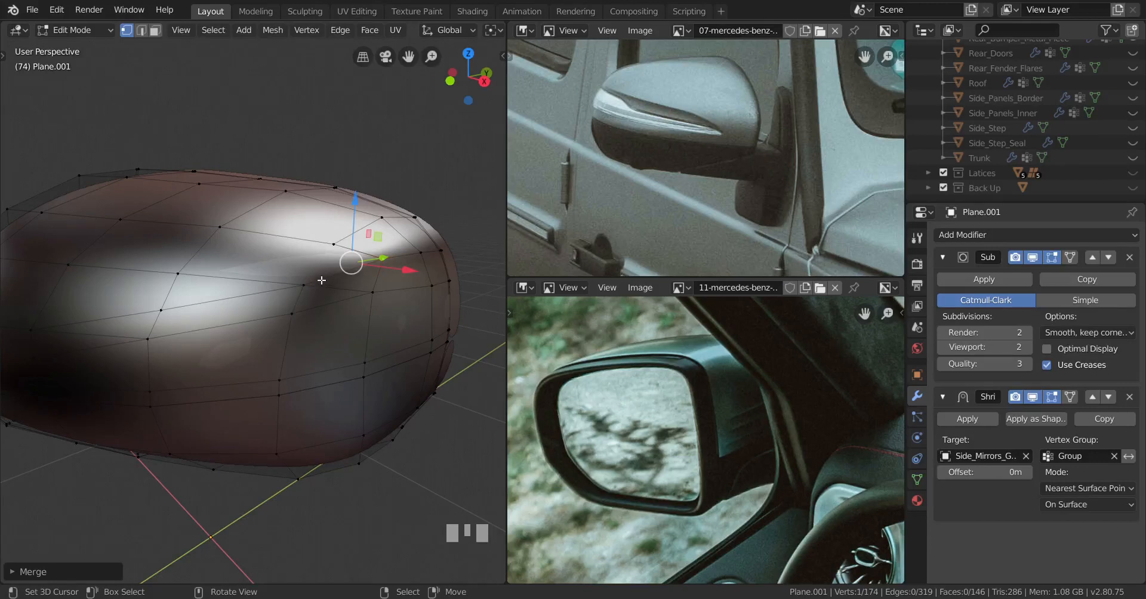
Connect the upper-loop vertex to the merged vertex below it and slide the vertex above along its edge
right_click(333, 245)
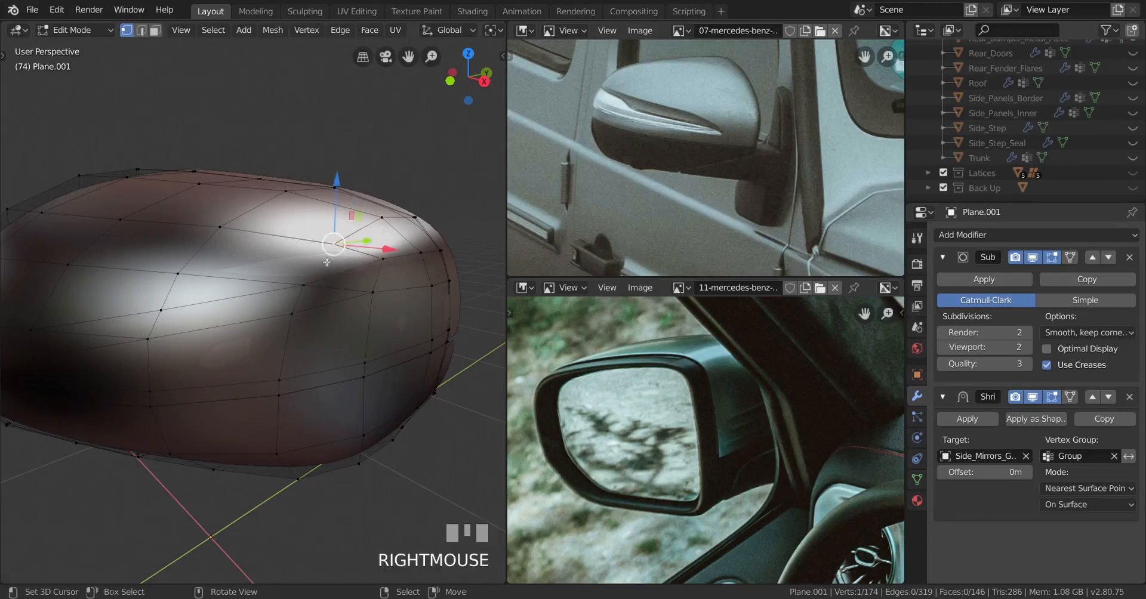
right_click(331, 284, "shift")
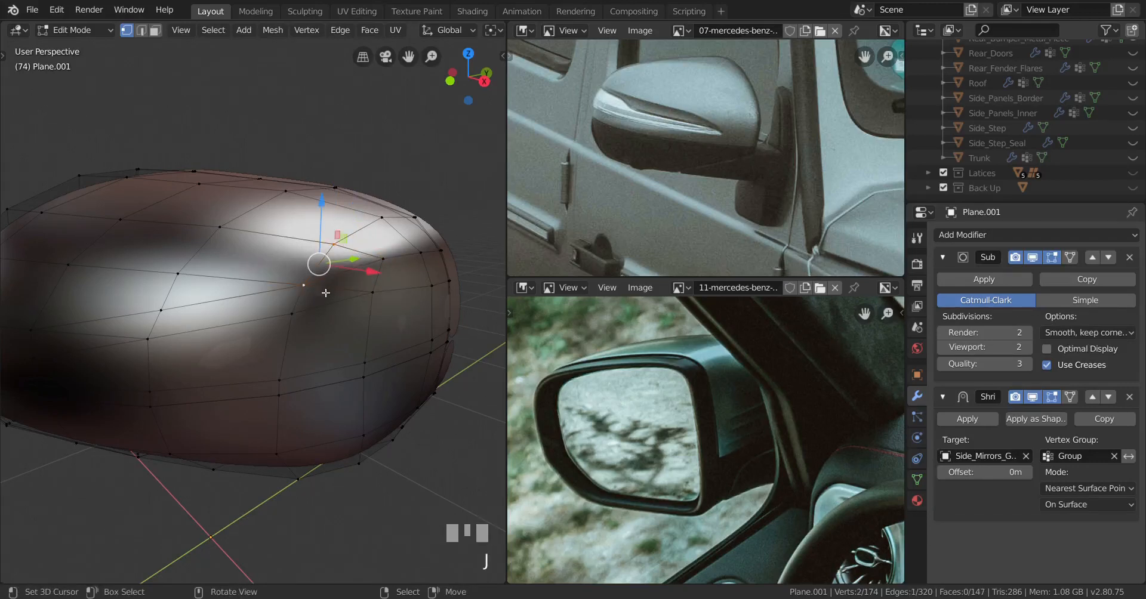
middle_click_drag(330, 276, 389, 283)
right_click(345, 230)
key("g")
key("g")
left_click(385, 257)
Fill four-sided faces along the wedge between the diagonal cut and the edge line below it
right_click(333, 300)
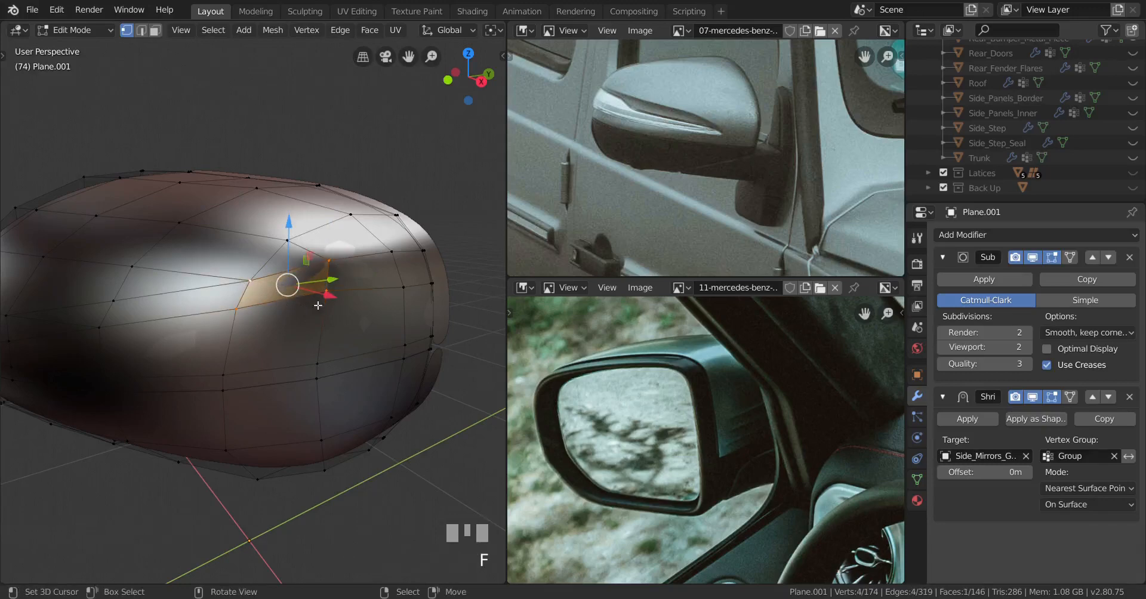
middle_click_drag(190, 332, 325, 307, "shift")
middle_click_drag(253, 310, 336, 289)
right_click(220, 292)
right_click(220, 327, "shift")
right_click(343, 294, "shift")
right_click(357, 267, "shift")
key("f")
Slide the cut's vertex near the rim-side corner along the diagonal edge and check the resulting surface
key("a")
middle_click_drag(337, 289, 317, 311)
key("alt+a")
key("g")
key("g")
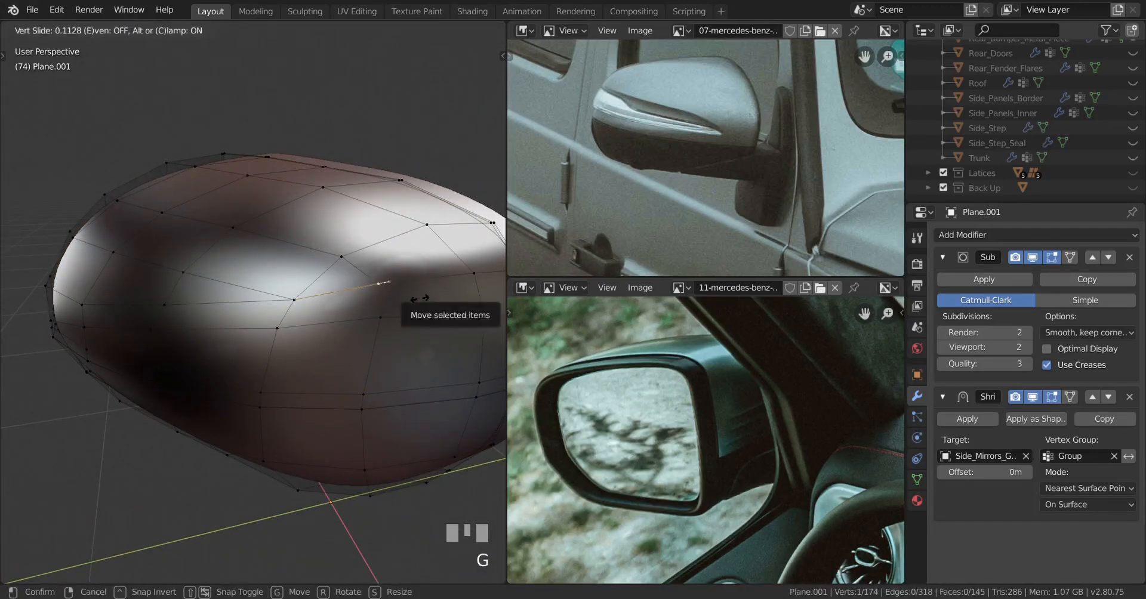
left_click(420, 302)
middle_click_drag(420, 302, 317, 291)
key("Tab")
scroll(329, 295, "down", 2)
key("Tab")
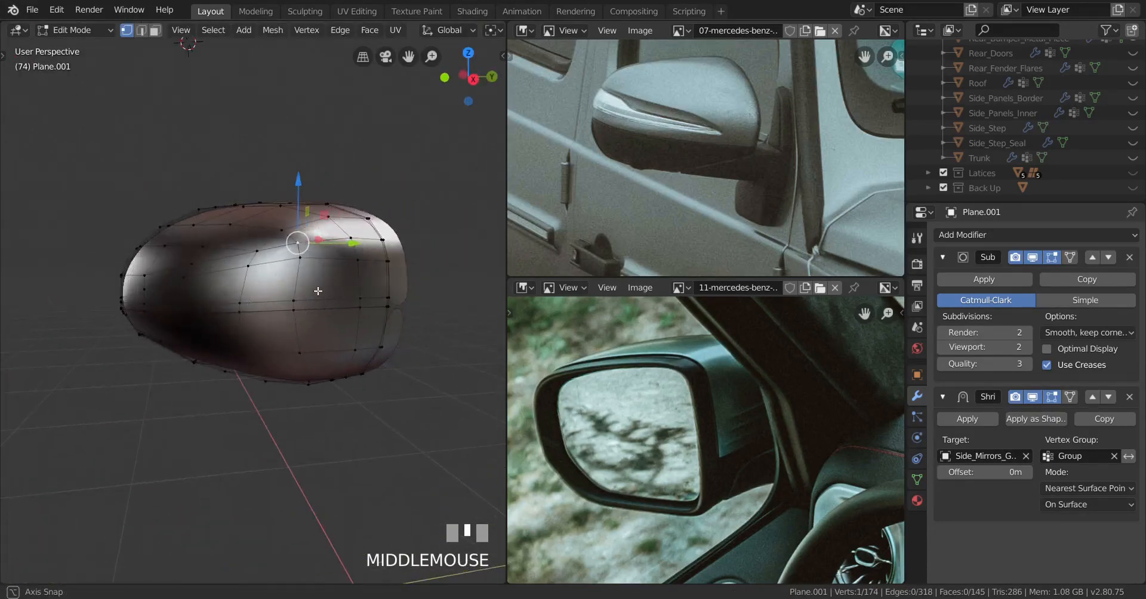
Select the wedge-shaped band of faces from its narrow front end up to the rim edge in face mode
middle_click_drag(447, 276, 402, 241)
scroll(417, 253, "up", 2)
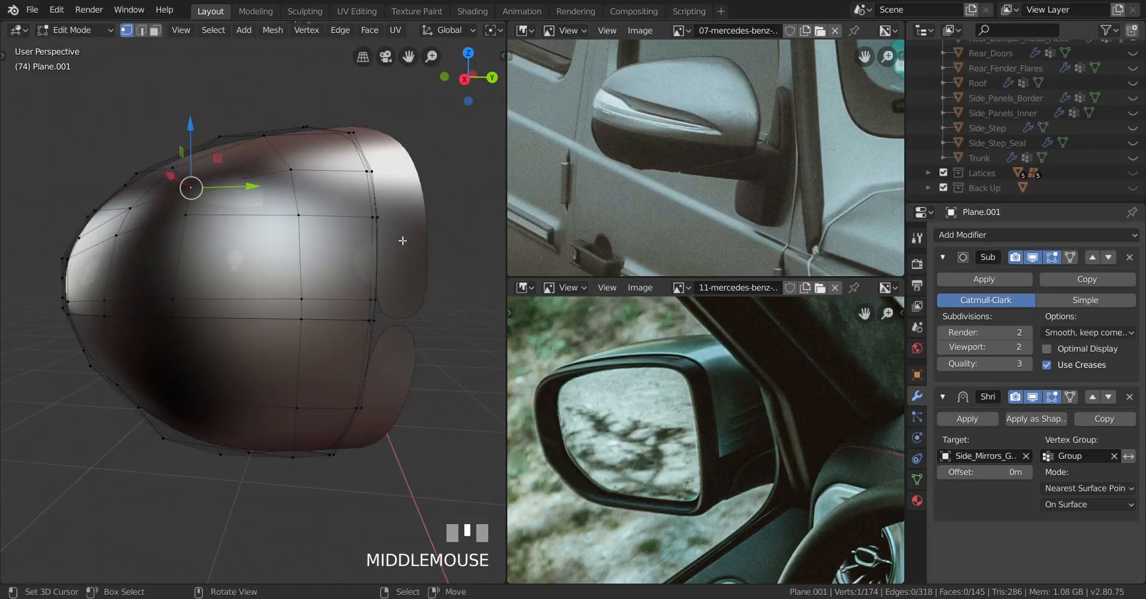
left_click(155, 30)
mouse_move(197, 263)
middle_mouse_down()
mouse_move(230, 272)
mouse_move(211, 275)
middle_mouse_up()
right_click(204, 275)
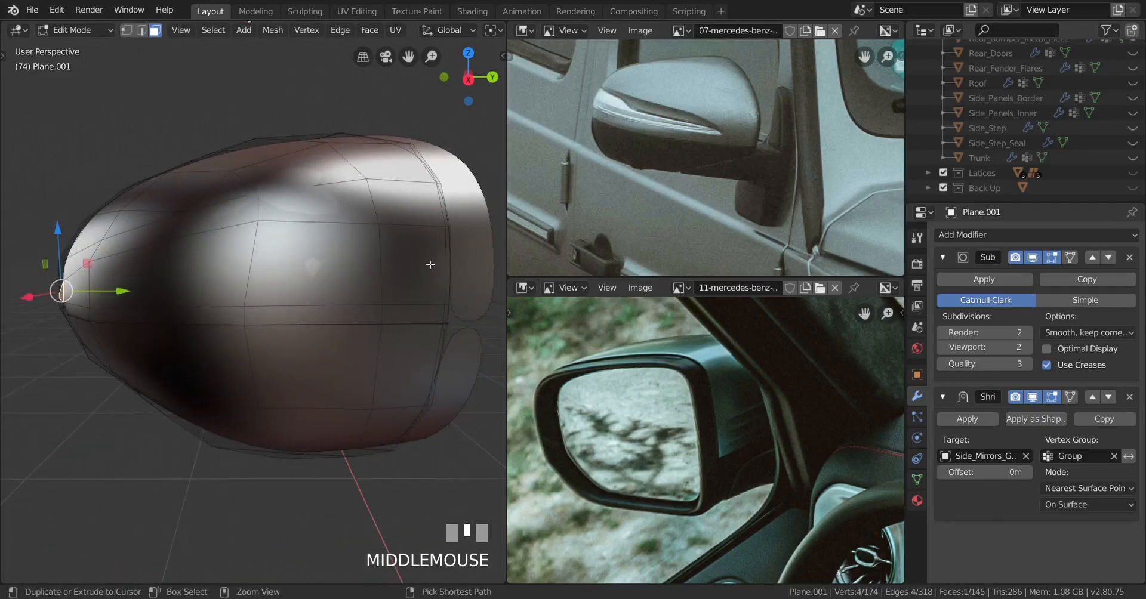
middle_click_drag(430, 264, 251, 301)
right_click(379, 265, "ctrl")
scroll(305, 272, "down", 3)
scroll(235, 286, "up", 2)
scroll(244, 311, "up", 2)
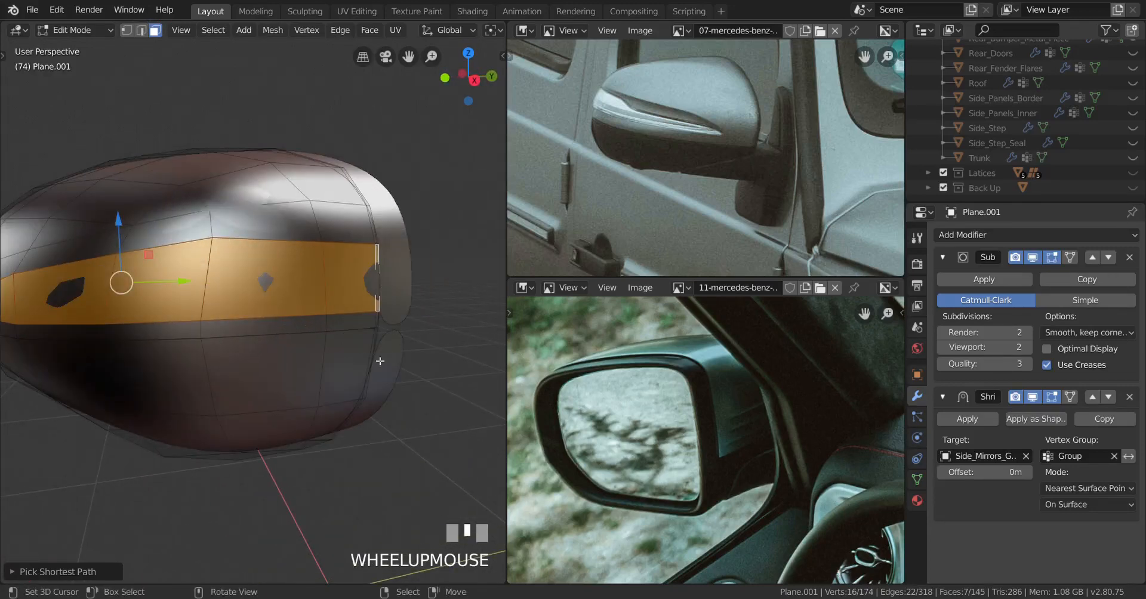
Duplicate the housing's Shrinkwrap modifier and apply the first of the two in Object Mode
scroll(397, 378, "down", 2)
key("Tab")
middle_click_drag(382, 364, 239, 327)
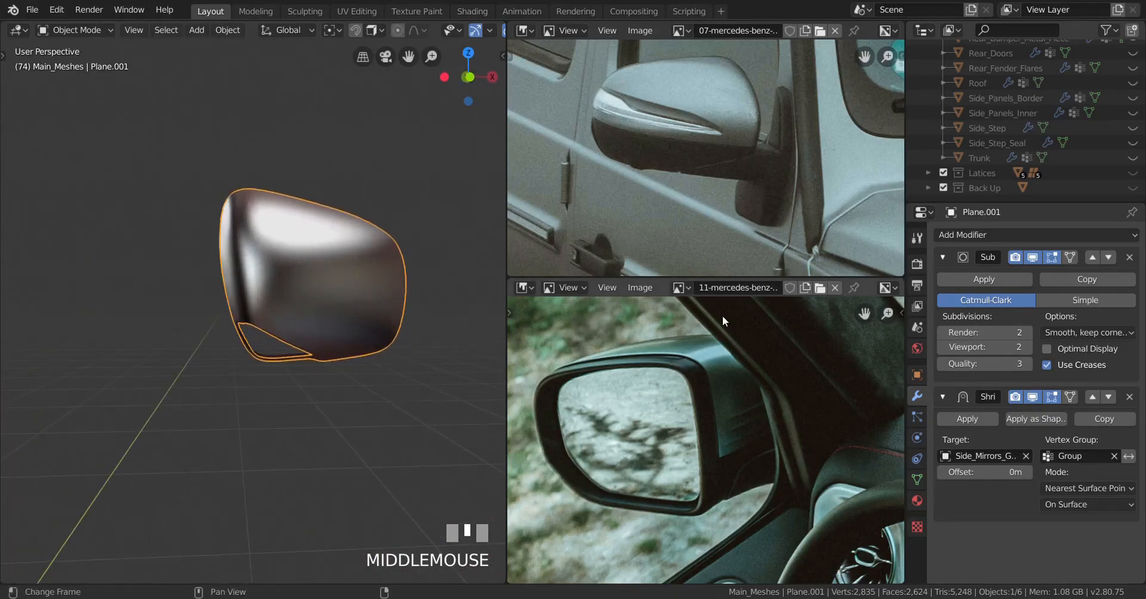
left_click(1102, 418)
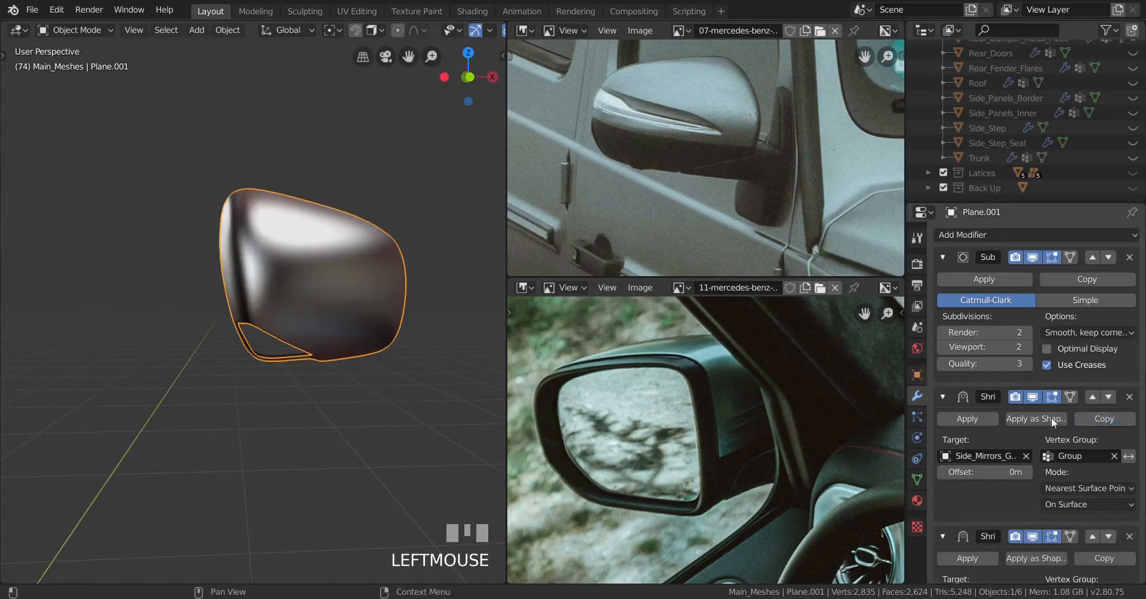
left_click(975, 416)
Examine the selected face band on the housing in wireframe and solid shading from several angles
mouse_move(375, 407)
middle_mouse_down()
mouse_move(223, 413)
mouse_move(379, 417)
middle_mouse_up()
key("Tab")
scroll(268, 409, "up", 3)
key("z")
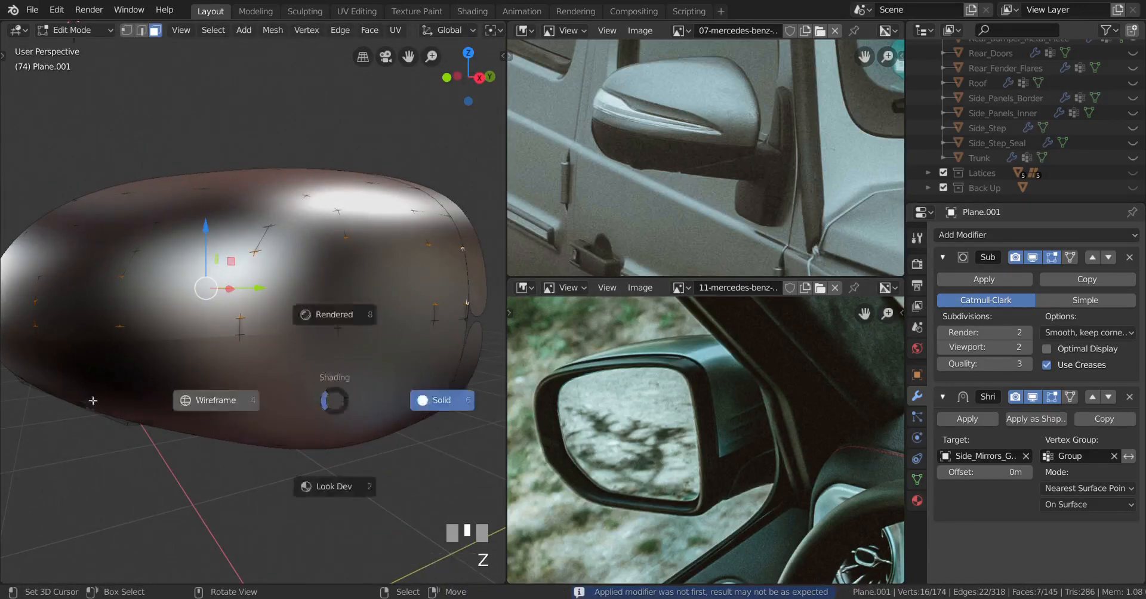
left_click(93, 401)
middle_click_drag(137, 399, 260, 396)
middle_click_drag(361, 358, 278, 360, "shift")
key("z")
left_click(448, 360)
middle_click_drag(444, 361, 358, 378)
scroll(375, 362, "up", 1)
scroll(387, 376, "up", 2)
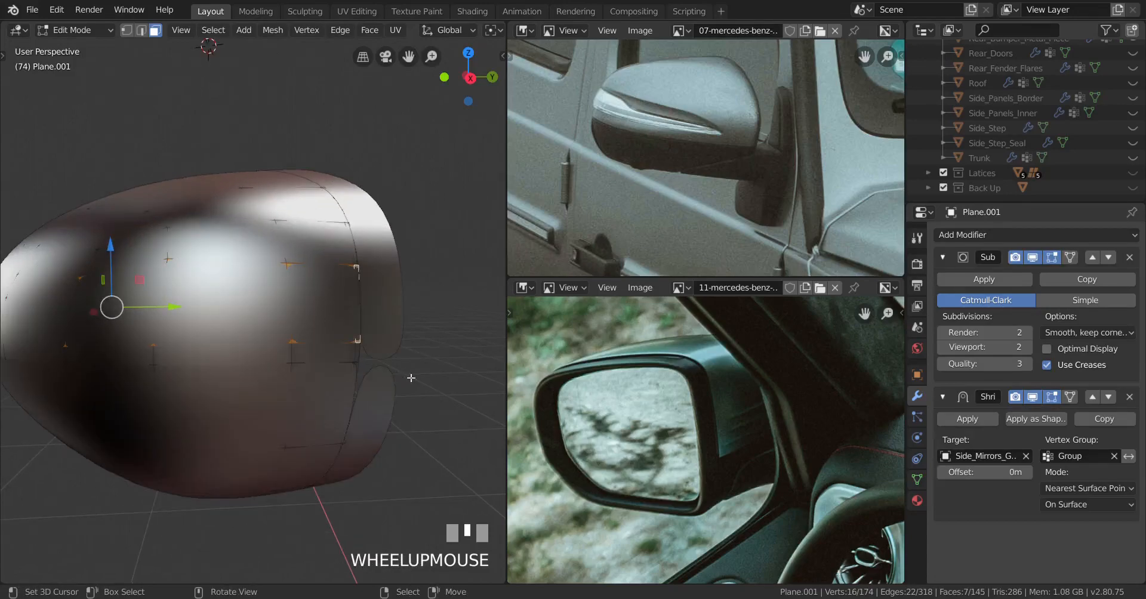
Inset the selected indicator band by a thin margin, working in wireframe shading
key("z")
left_click(250, 378)
mouse_move(179, 379)
middle_mouse_down()
mouse_move(235, 383)
mouse_move(312, 367)
mouse_move(277, 366)
middle_mouse_up()
scroll(247, 376, "down", 3)
mouse_move(293, 365)
middle_mouse_down("shift")
mouse_move(207, 374)
mouse_move(273, 365)
middle_mouse_up("shift")
scroll(262, 366, "up", 3)
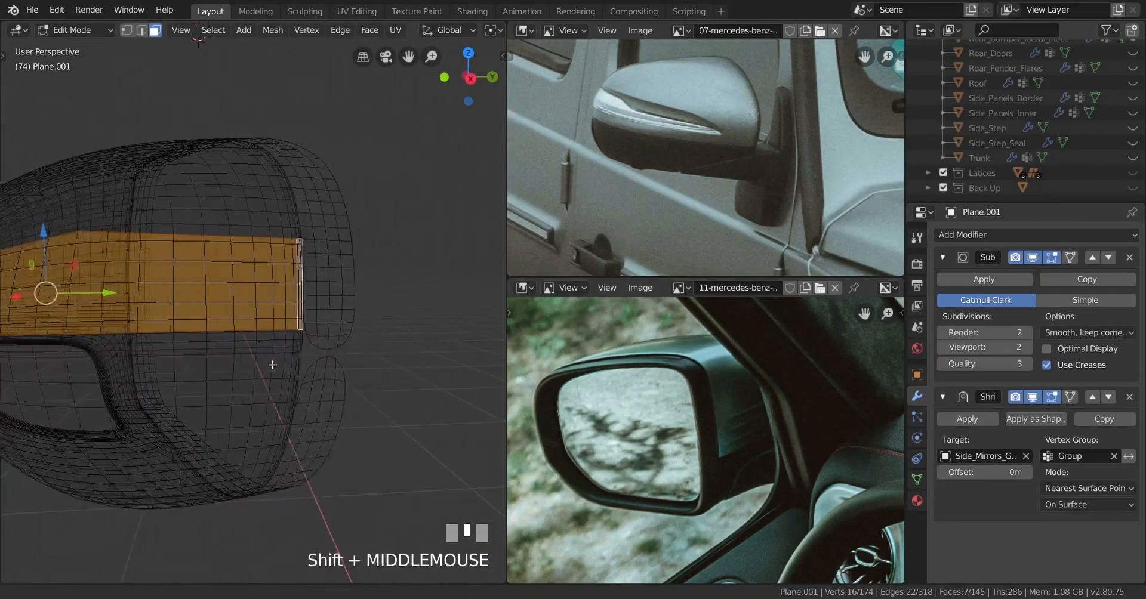
scroll(370, 378, "up", 3)
key("i")
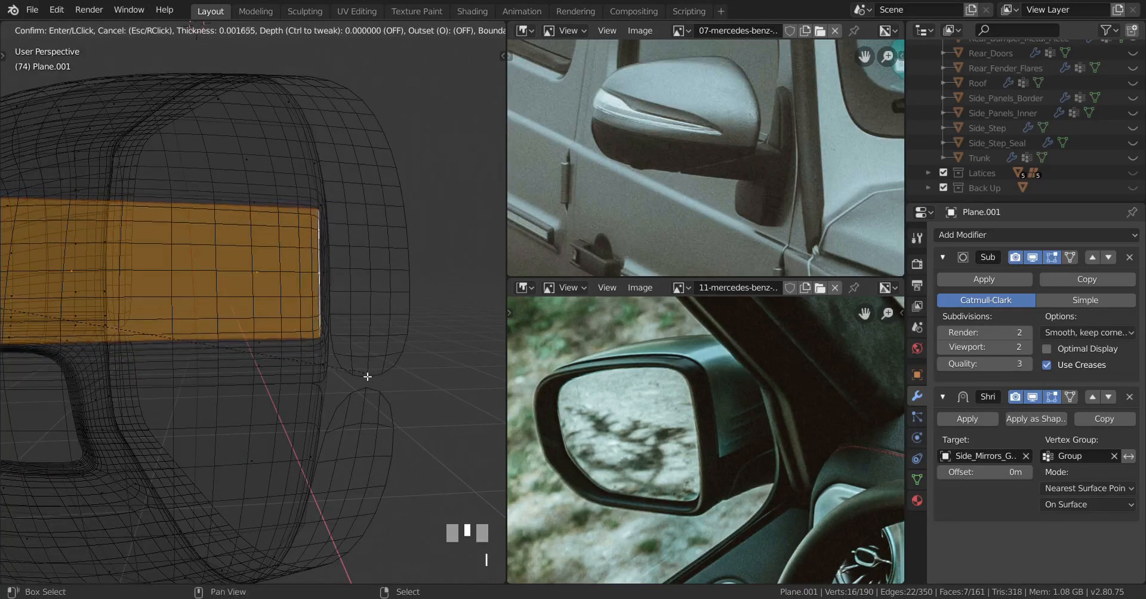
left_click(325, 360)
Turn off the remaining Shrinkwrap modifier's viewport display and check the inset band at the rim in solid shading
key("z")
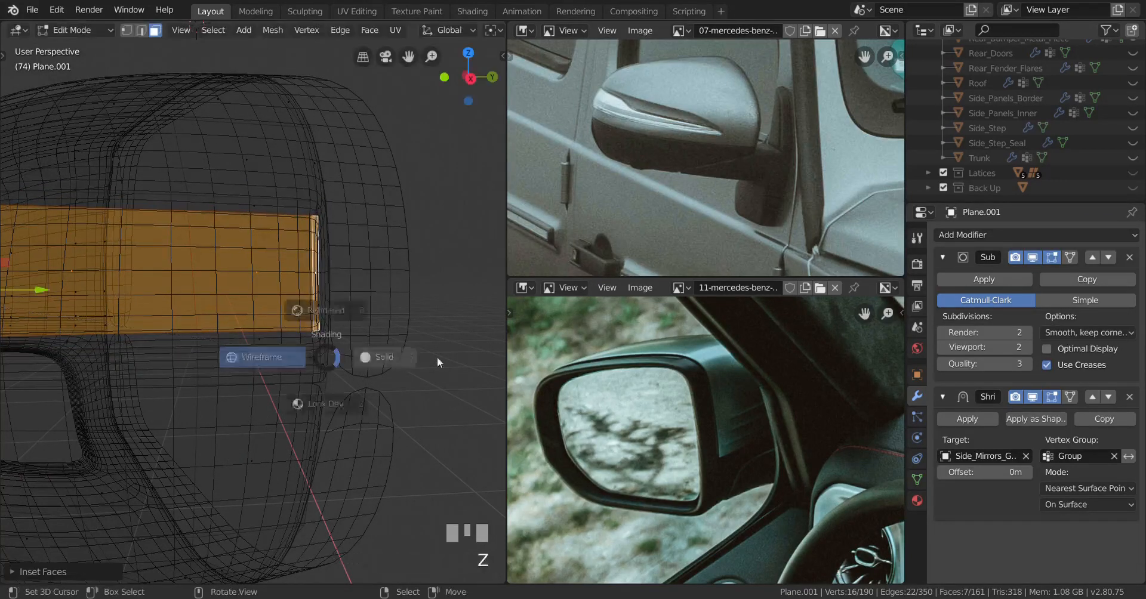
left_click(437, 357)
middle_click_drag(437, 357, 389, 358)
key("z")
left_click(78, 354)
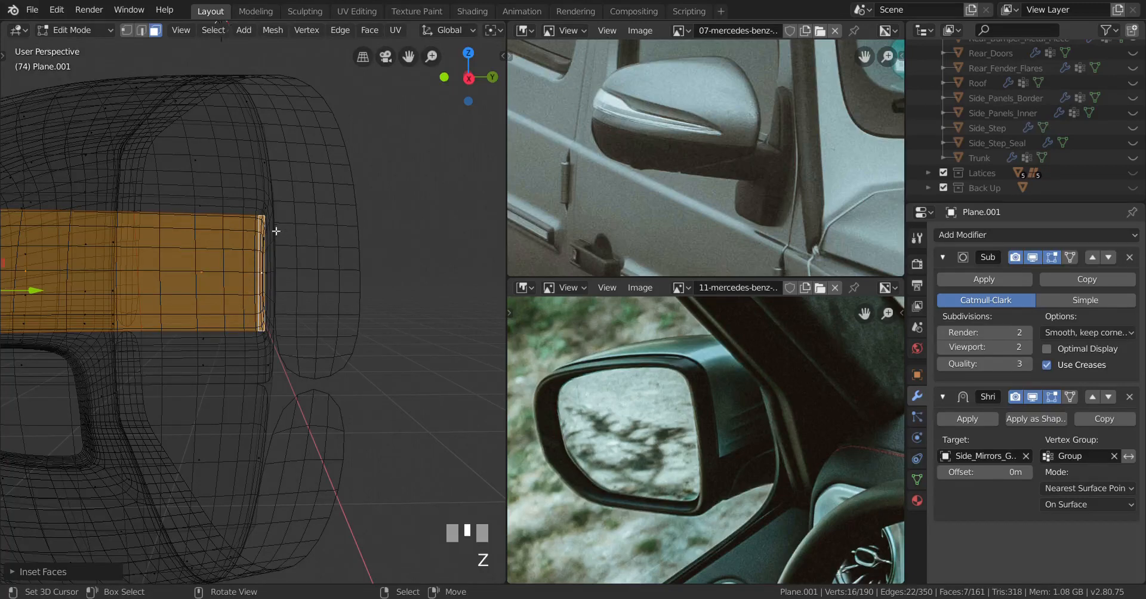
scroll(291, 299, "down", 5)
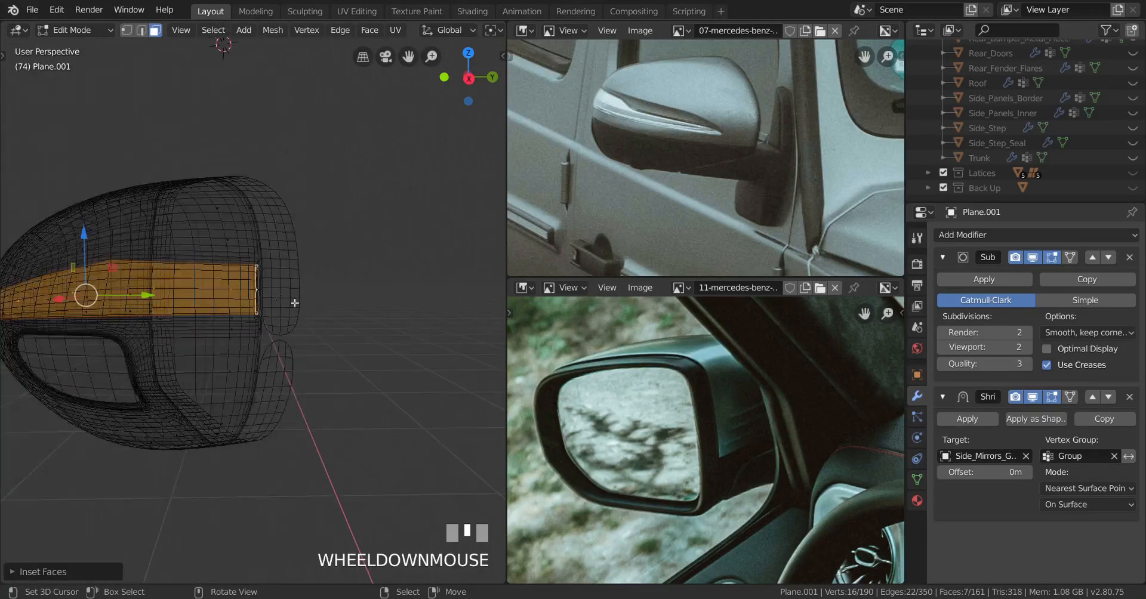
left_click(1032, 395)
key("z")
left_click(328, 356)
scroll(303, 346, "up", 4)
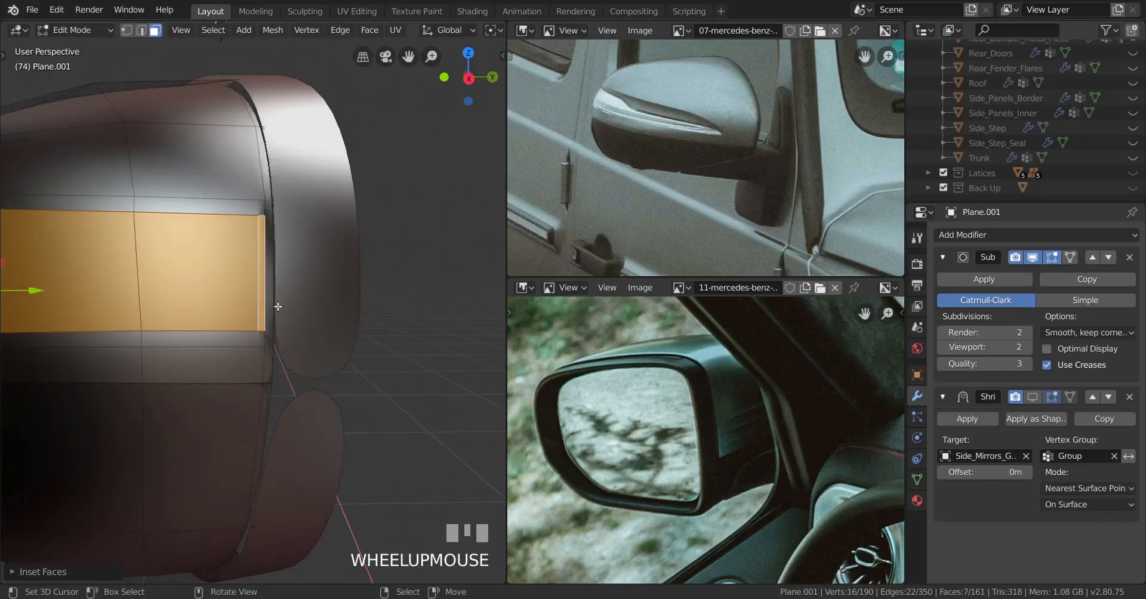
Turn off the Boundary option of the indicator band's inset and compare the result at the rim end
scroll(275, 258, "down", 4)
middle_click_drag(89, 352, 246, 355, "shift")
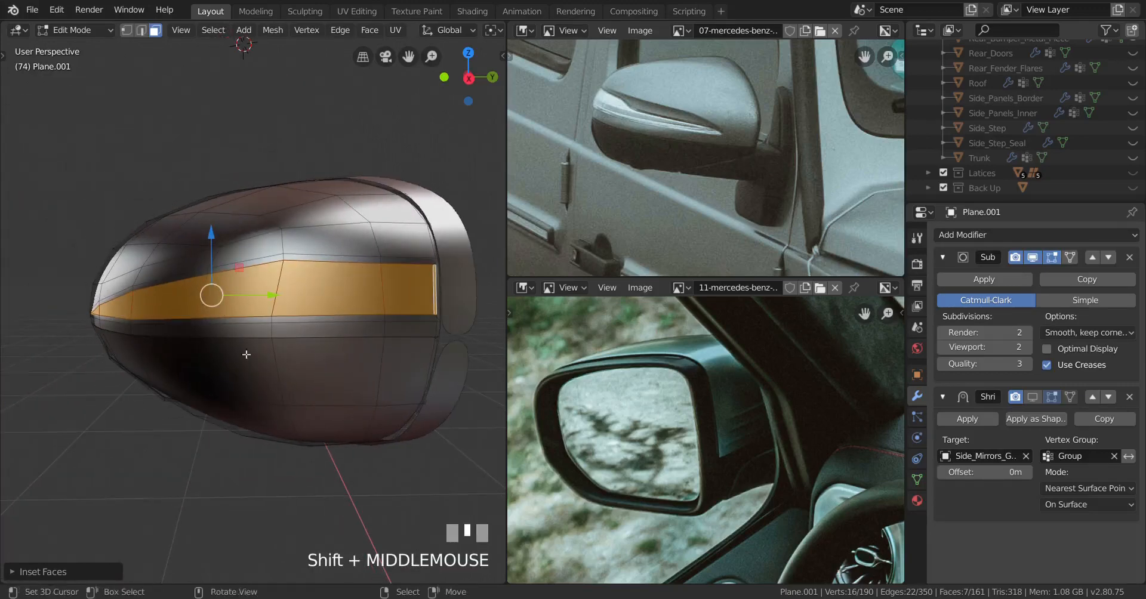
left_click(18, 573)
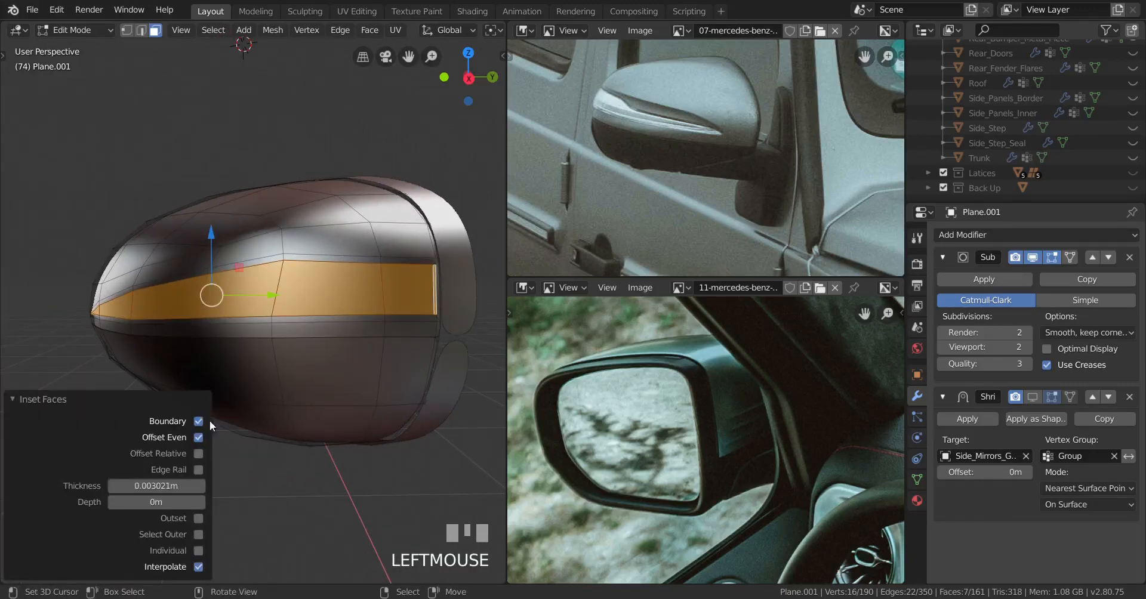
scroll(431, 330, "up", 2)
middle_click_drag(431, 329, 264, 332)
scroll(408, 285, "up", 3)
scroll(408, 286, "down", 2)
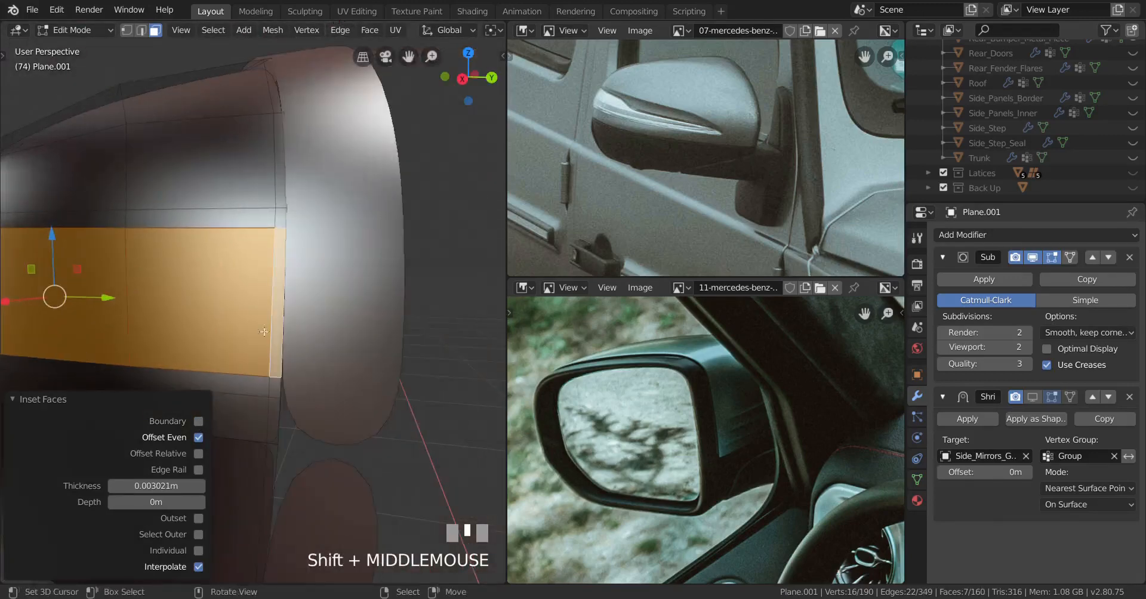
left_click(197, 420)
left_click(196, 421)
left_click(196, 421)
left_click(196, 420)
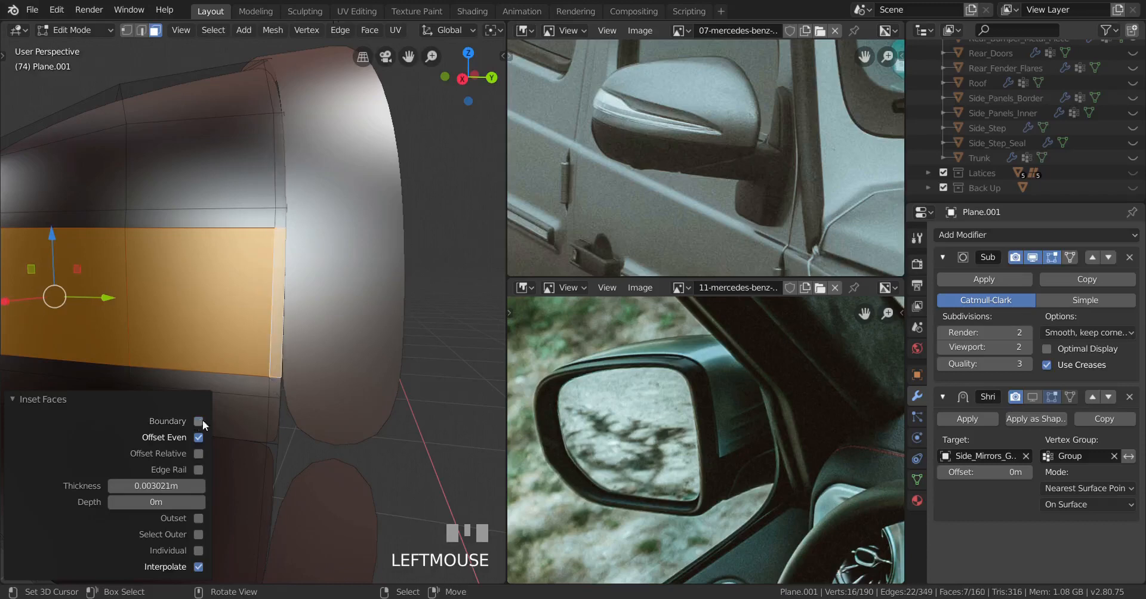
scroll(295, 328, "down", 2)
left_click(21, 399)
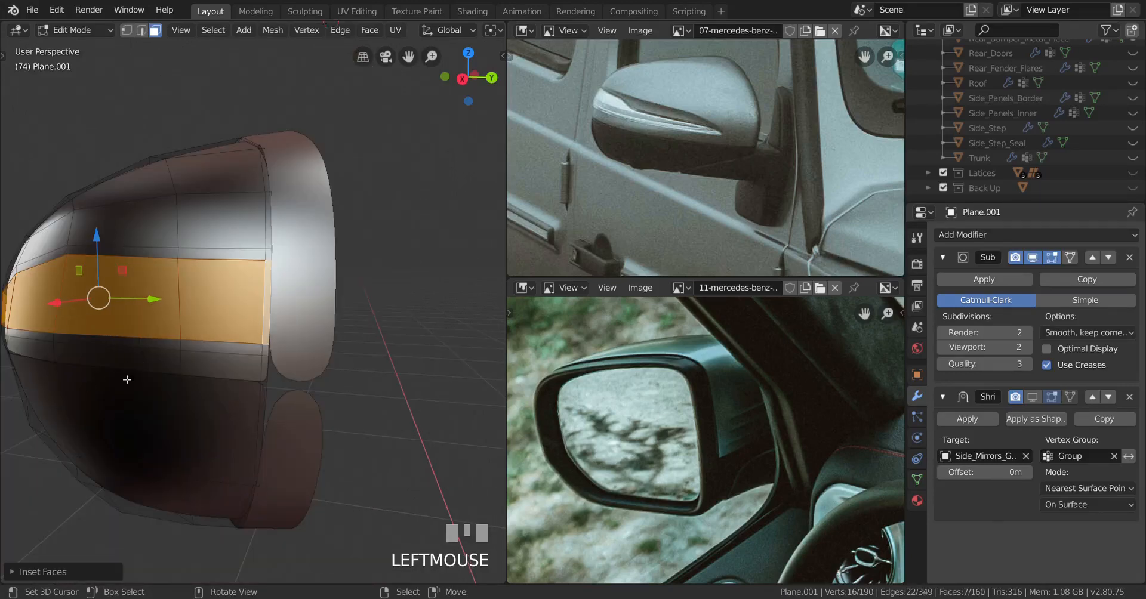
Undo the band's inset and inset the selected faces again by a thin margin, checking the pointed tip
middle_click_drag(123, 378, 244, 334)
scroll(298, 364, "up", 5)
scroll(287, 336, "down", 3)
scroll(229, 334, "up", 2)
scroll(228, 333, "up", 2)
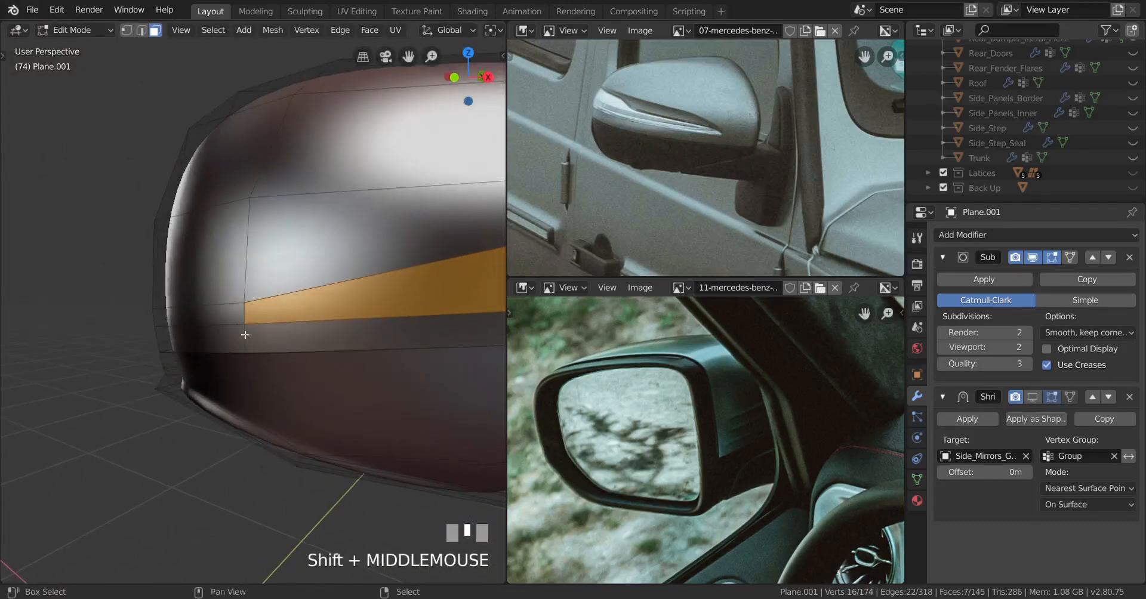
key("i")
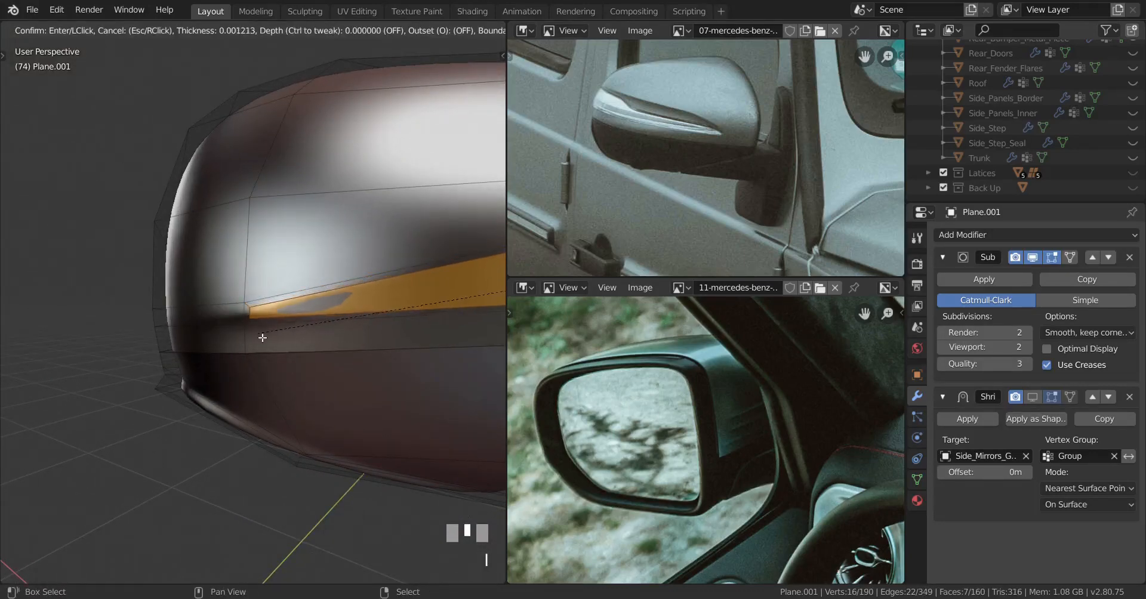
left_click(262, 333, "shift")
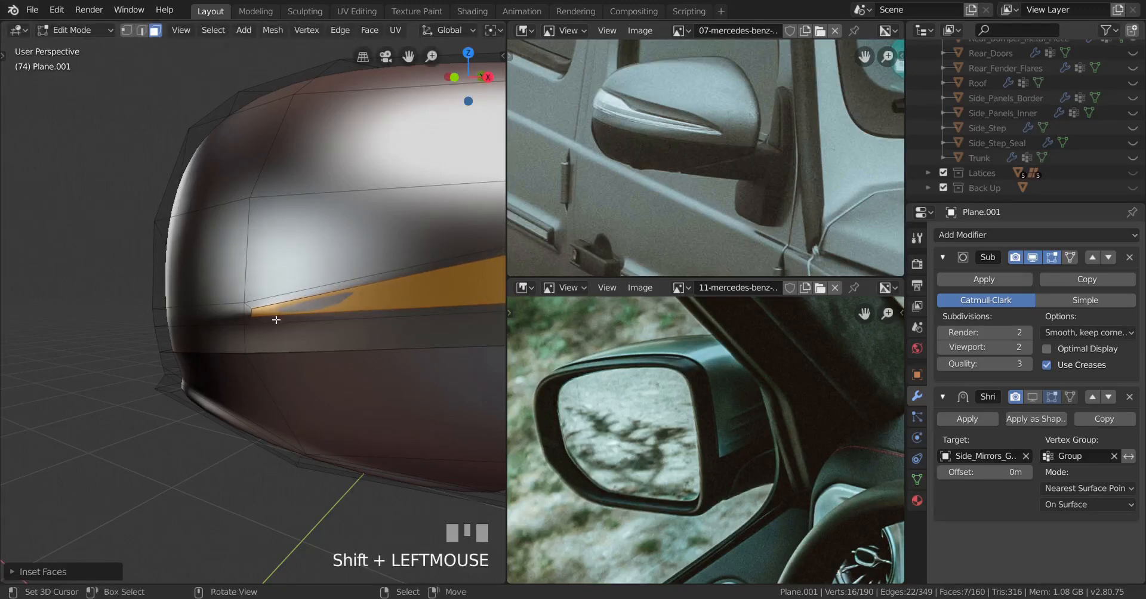
Sink the inset band into the housing by about 0.0028 with Shrink/Fatten and check it in Object Mode
middle_click_drag(276, 319, 264, 345)
scroll(232, 328, "up", 3)
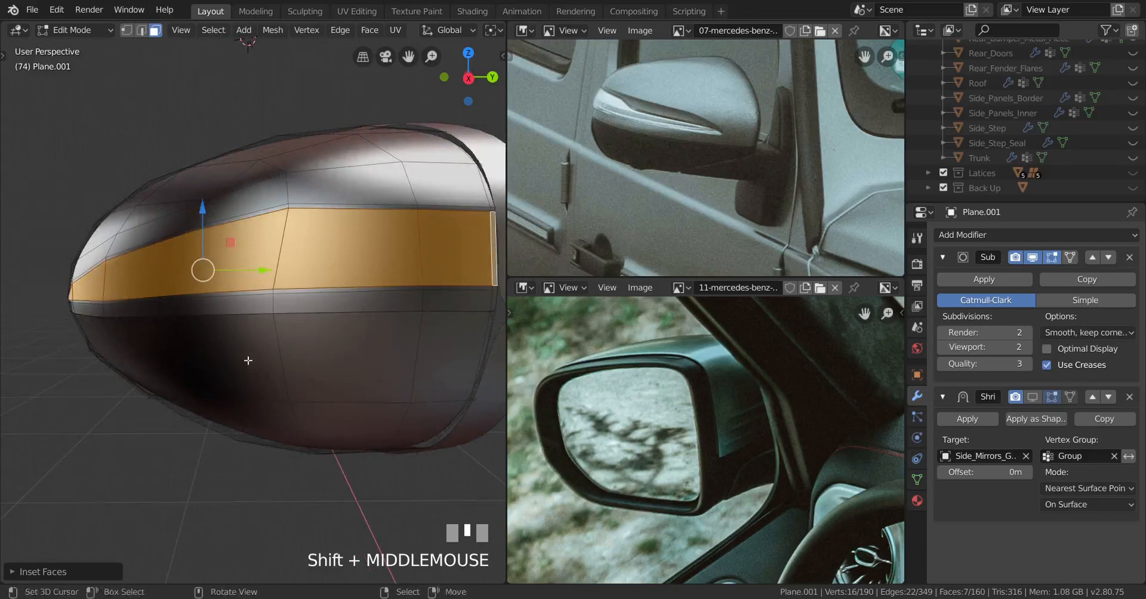
key("alt+s")
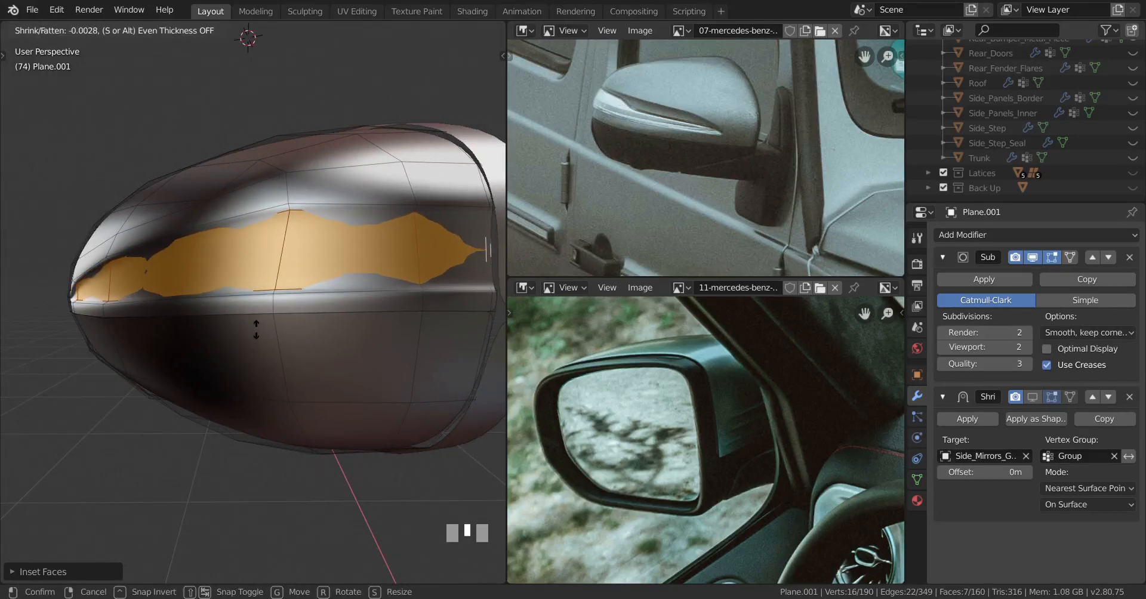
left_click(256, 330)
key("Tab")
middle_click_drag(245, 337, 294, 333)
key("Tab")
scroll(321, 274, "up", 5)
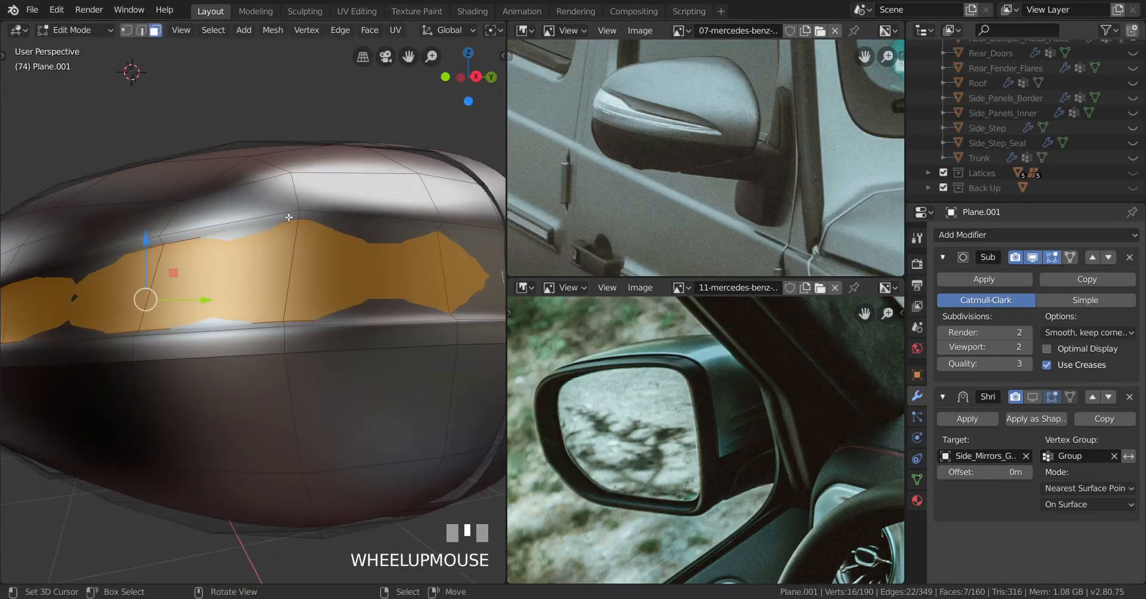
scroll(289, 217, "down", 5)
middle_click_drag(292, 221, 470, 298)
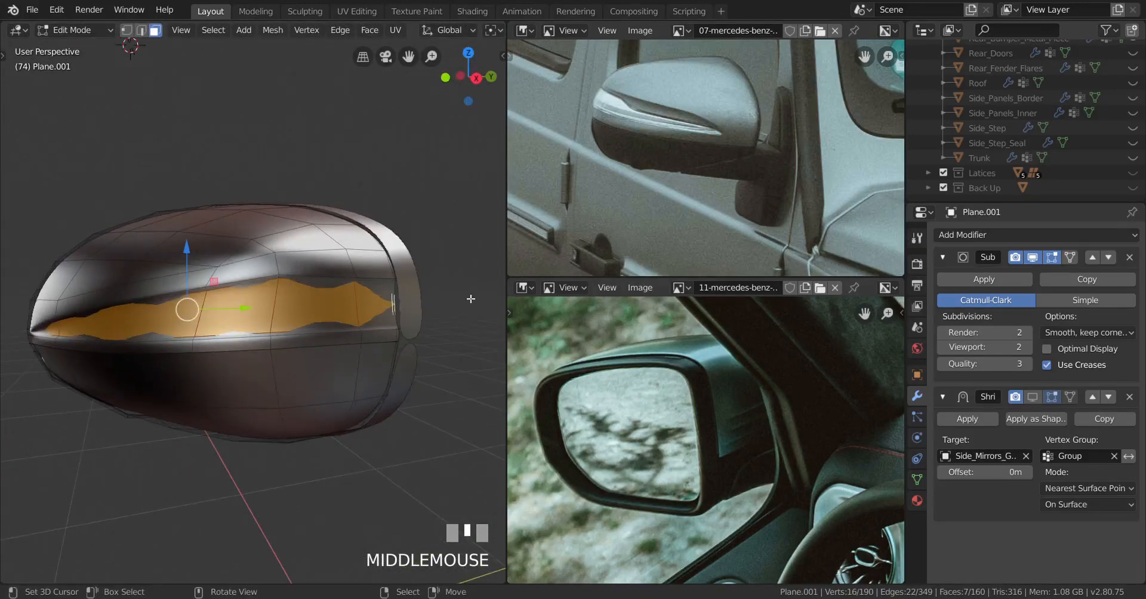
Turn on the Shrinkwrap modifier's viewport display and remove the selected band from the vertex group "Group"
left_click(1032, 398)
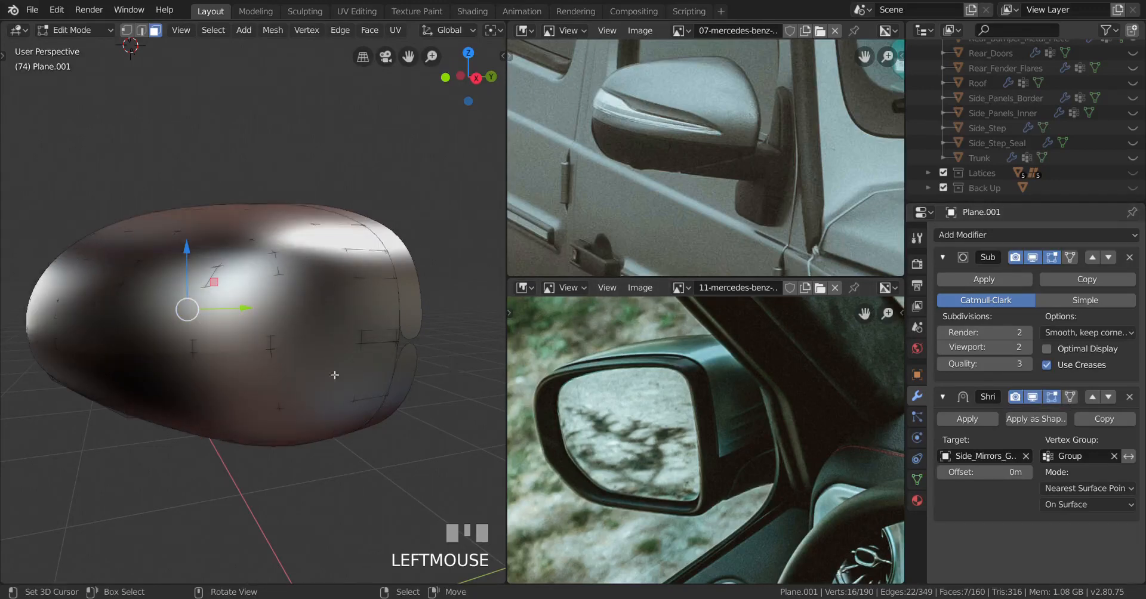
key("Tab")
key("Tab")
key("z")
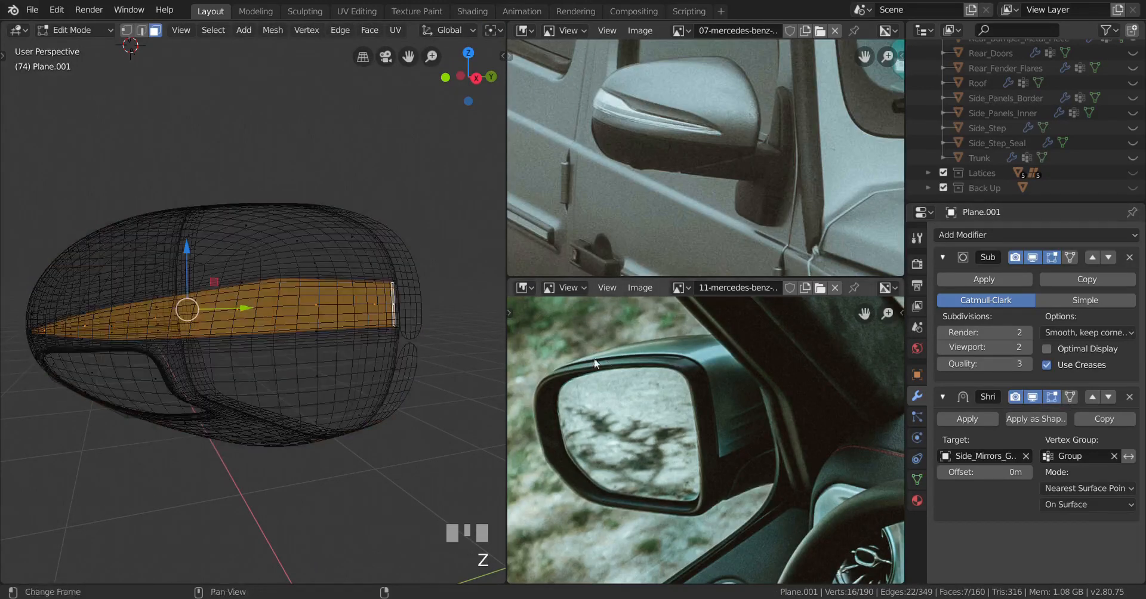
left_click(918, 479)
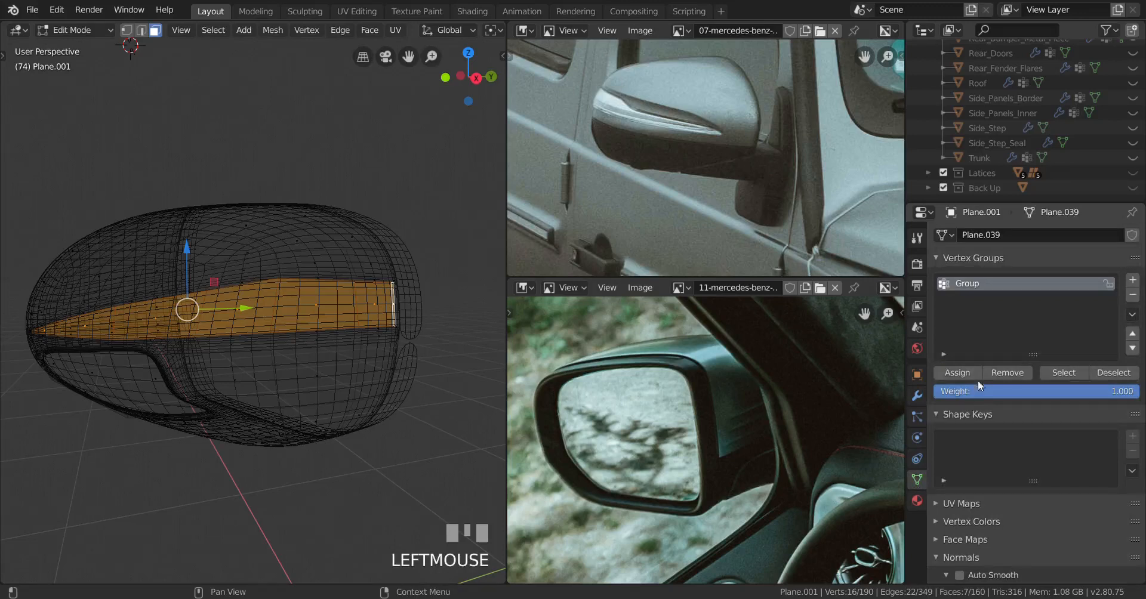
left_click(998, 371)
key("z")
middle_click_drag(376, 386, 328, 386)
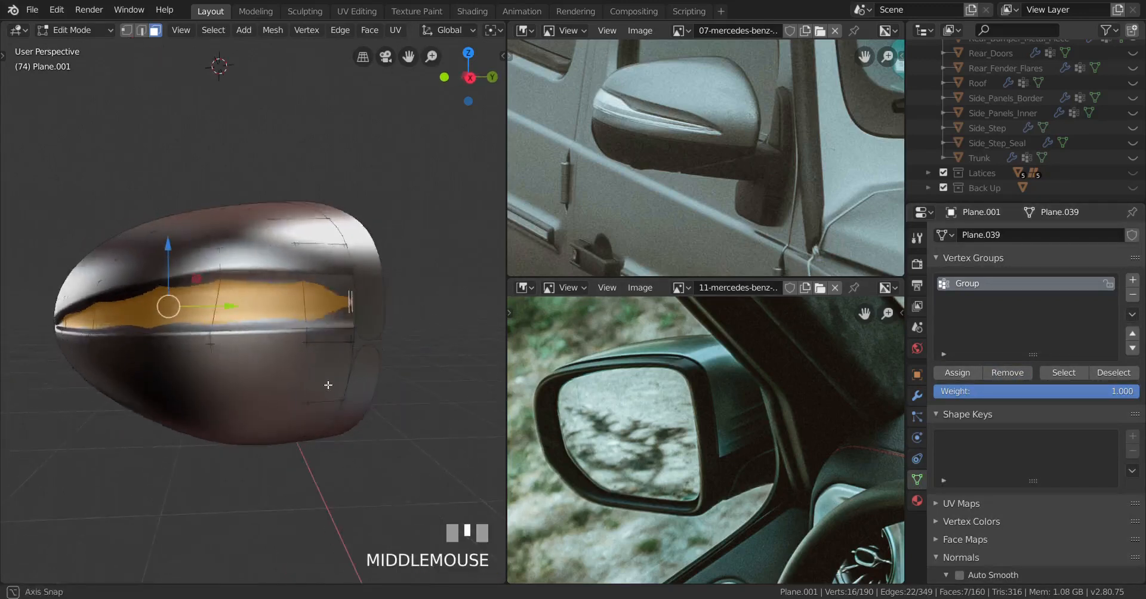
Push the selected band slightly outward with Shrink/Fatten in wireframe shading
key("Tab")
mouse_move(143, 383)
middle_mouse_down()
mouse_move(243, 378)
mouse_move(179, 378)
mouse_move(196, 385)
mouse_move(231, 367)
mouse_move(216, 363)
mouse_move(153, 380)
middle_mouse_up()
scroll(195, 385, "up", 1)
key("Tab")
scroll(220, 368, "up", 5)
key("z")
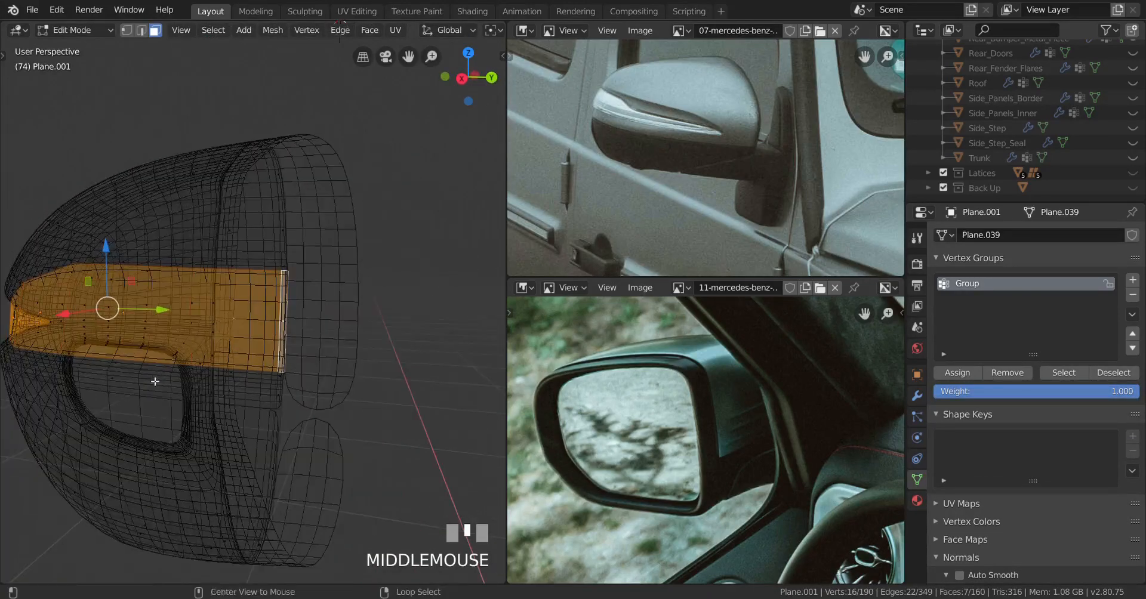
key("alt+s")
left_click(148, 412, "shift")
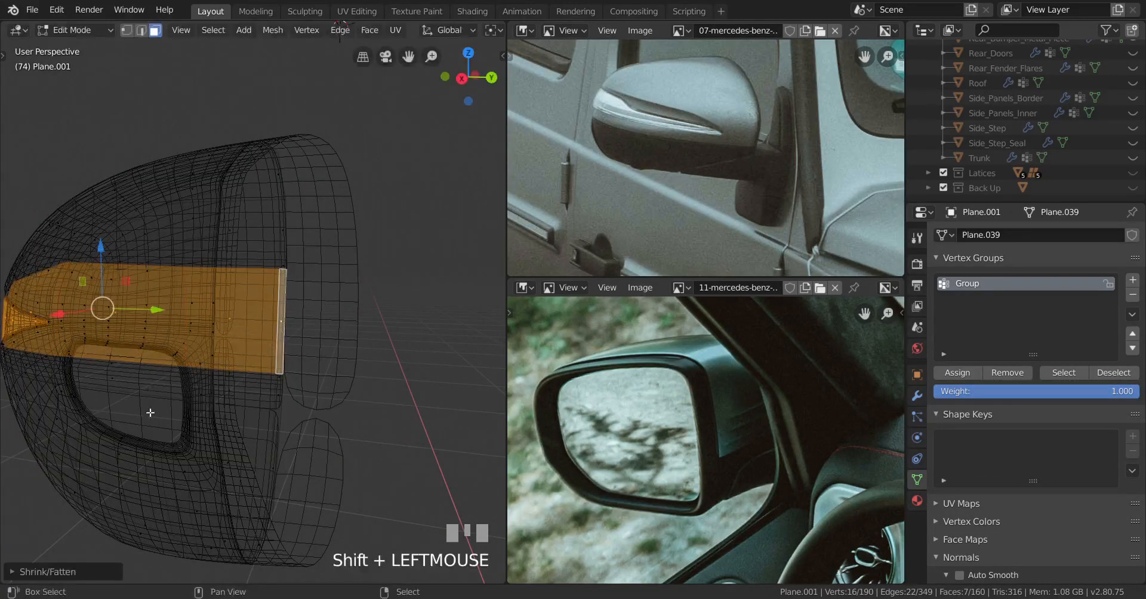
key("z")
Fine-tune the band's depth with another Shrink/Fatten and check the recess in Object Mode and up close
scroll(299, 396, "down", 2)
middle_click_drag(299, 396, 241, 393)
mouse_move(242, 392)
middle_mouse_down("shift")
mouse_move(356, 400)
mouse_move(238, 365)
mouse_move(307, 388)
mouse_move(286, 373)
mouse_move(388, 335)
mouse_move(247, 353)
middle_mouse_up("shift")
key("Tab")
key("Tab")
key("alt+s")
left_click(309, 404)
key("Tab")
key("Tab")
scroll(253, 356, "up", 3)
scroll(253, 356, "up", 2)
scroll(249, 312, "down", 3)
middle_click_drag(250, 312, 286, 320)
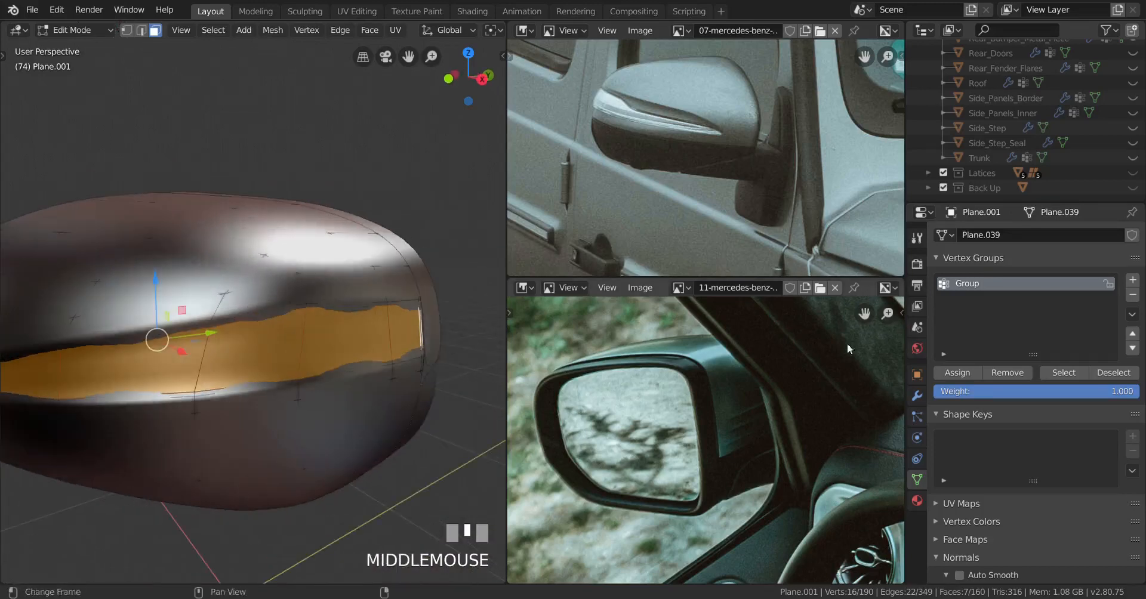
Turn off the Shrinkwrap modifier's viewport display
left_click(917, 398)
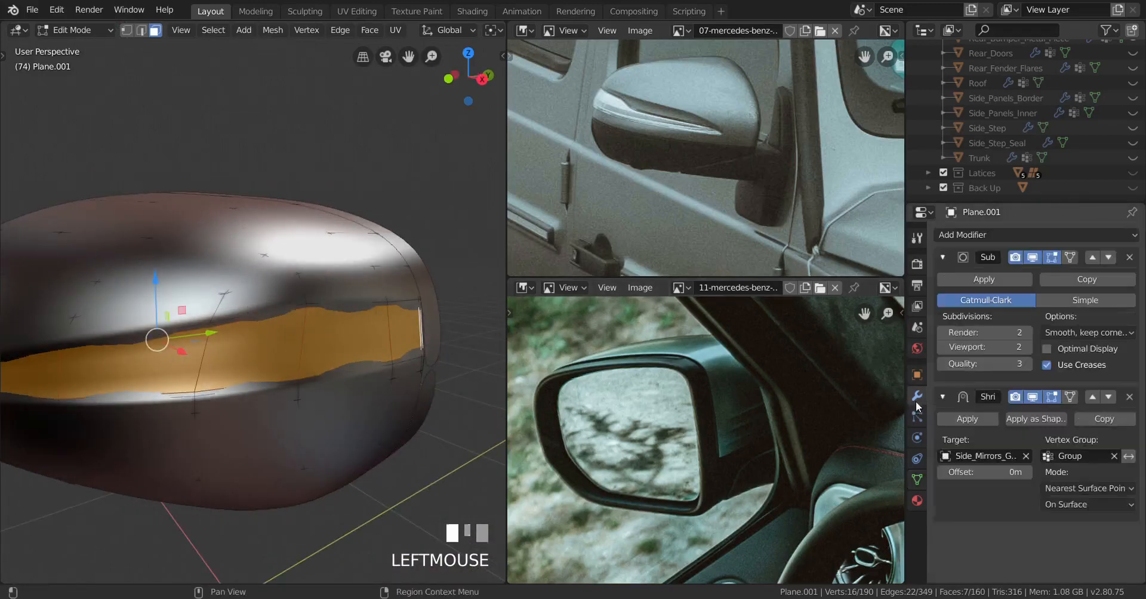
left_click(1032, 397)
middle_click_drag(334, 394, 342, 400)
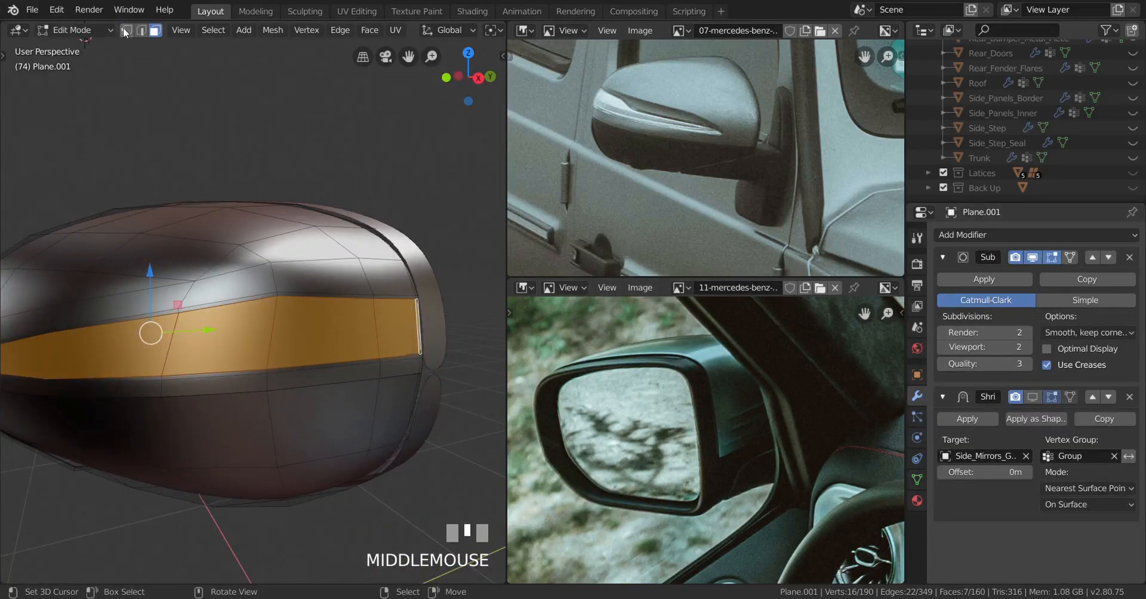
Try to edge-slide the vertex pair at the bend of the band's upper border, then undo the slide
left_click(127, 30)
right_click(281, 294)
right_click(285, 284, "ctrl")
scroll(284, 284, "up", 2)
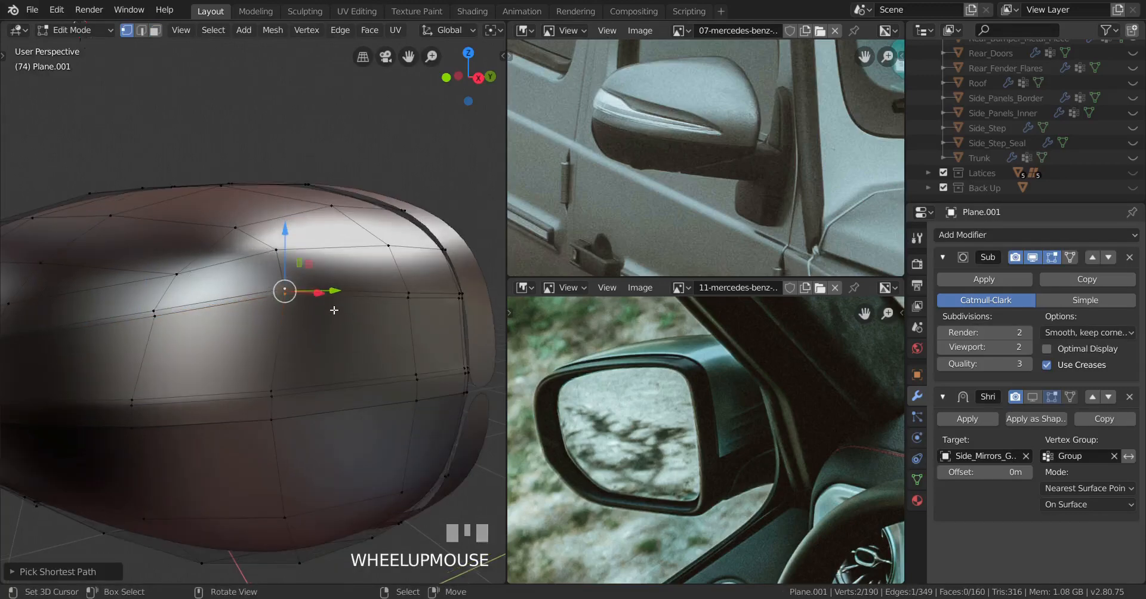
key("g")
key("g")
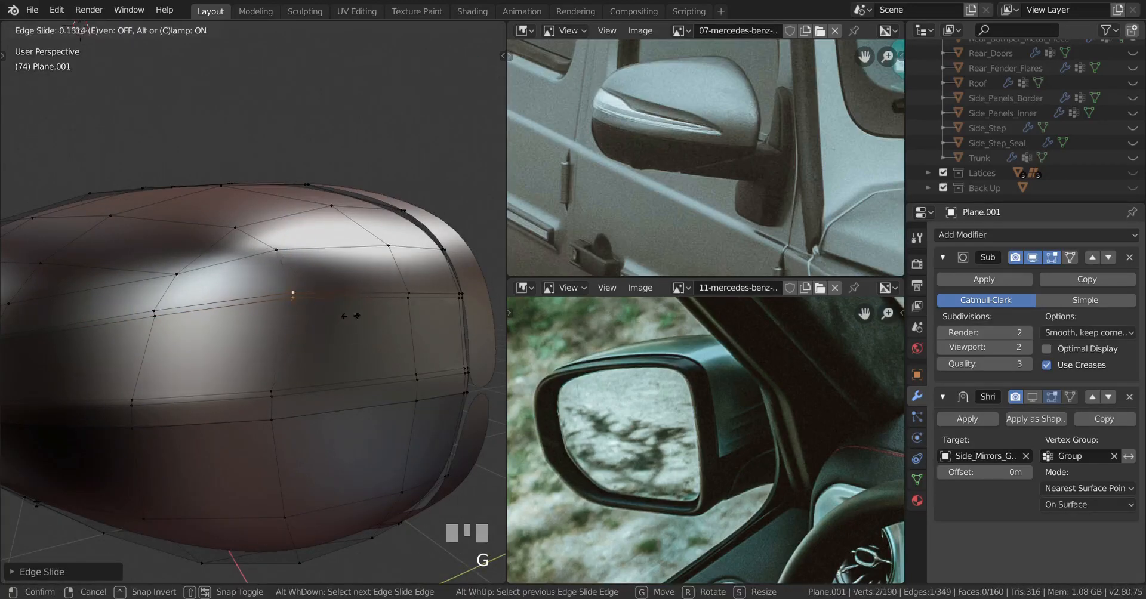
left_click(343, 315)
key("Tab")
mouse_move(342, 316)
middle_mouse_down()
mouse_move(357, 309)
mouse_move(318, 308)
mouse_move(332, 306)
middle_mouse_up()
key("Tab")
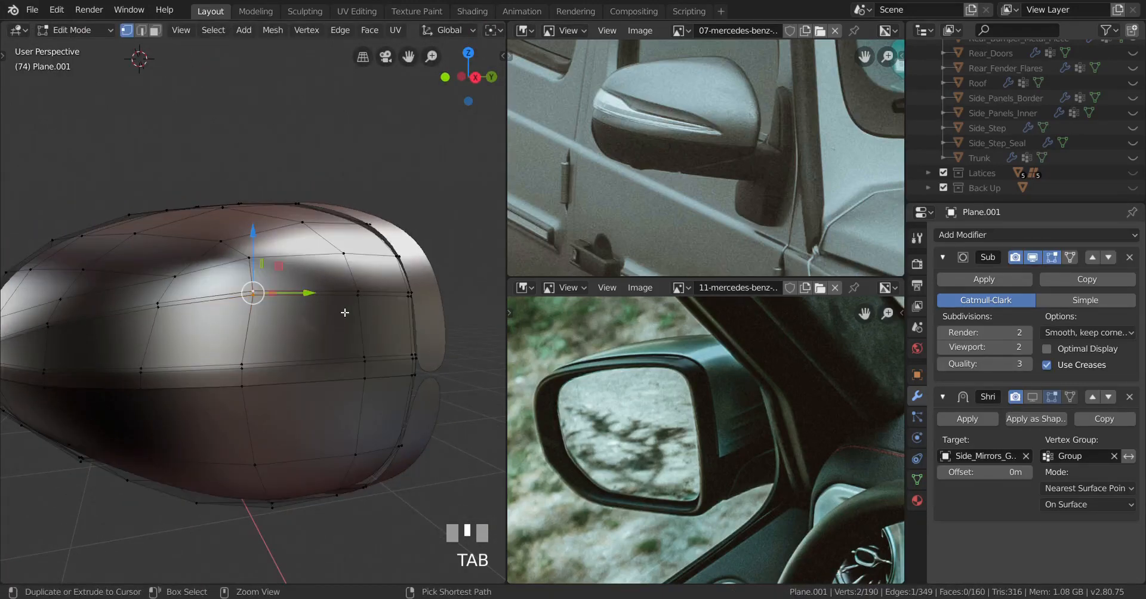
key("ctrl+z")
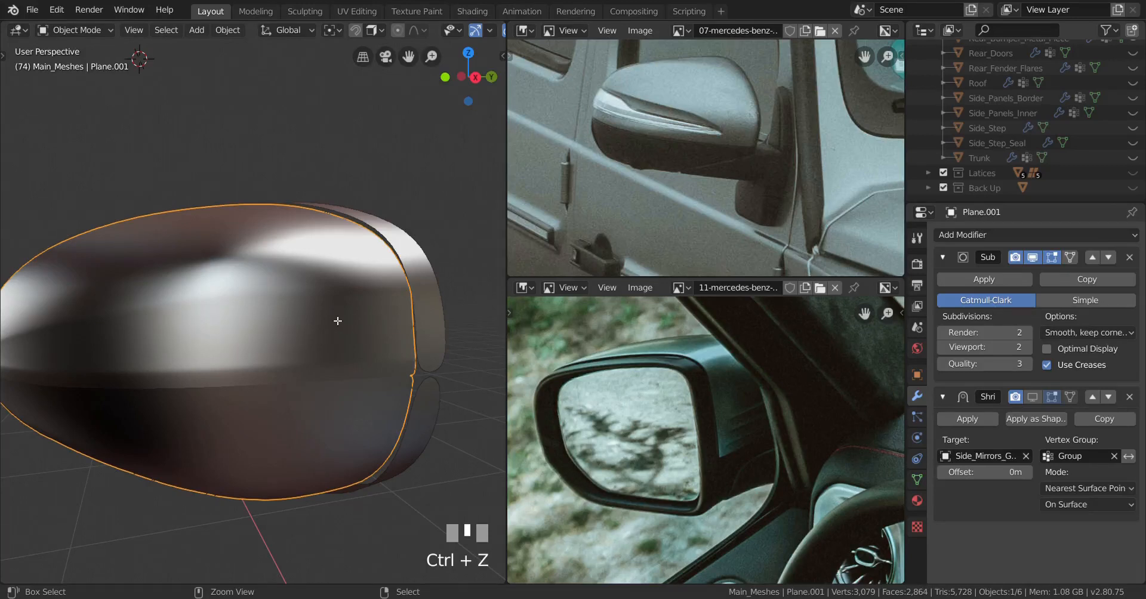
key("ctrl+z")
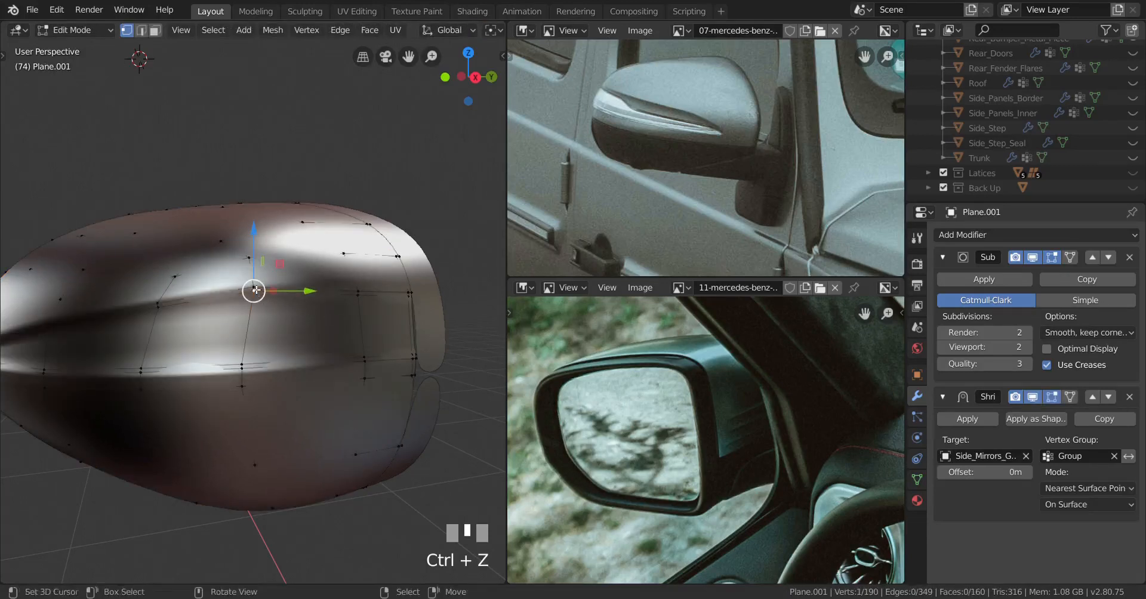
With the Shrinkwrap displayed, move the vertex pair at the band's upper bend slightly down along Z
right_click(255, 259, "shift")
left_click_drag(255, 259, 255, 259)
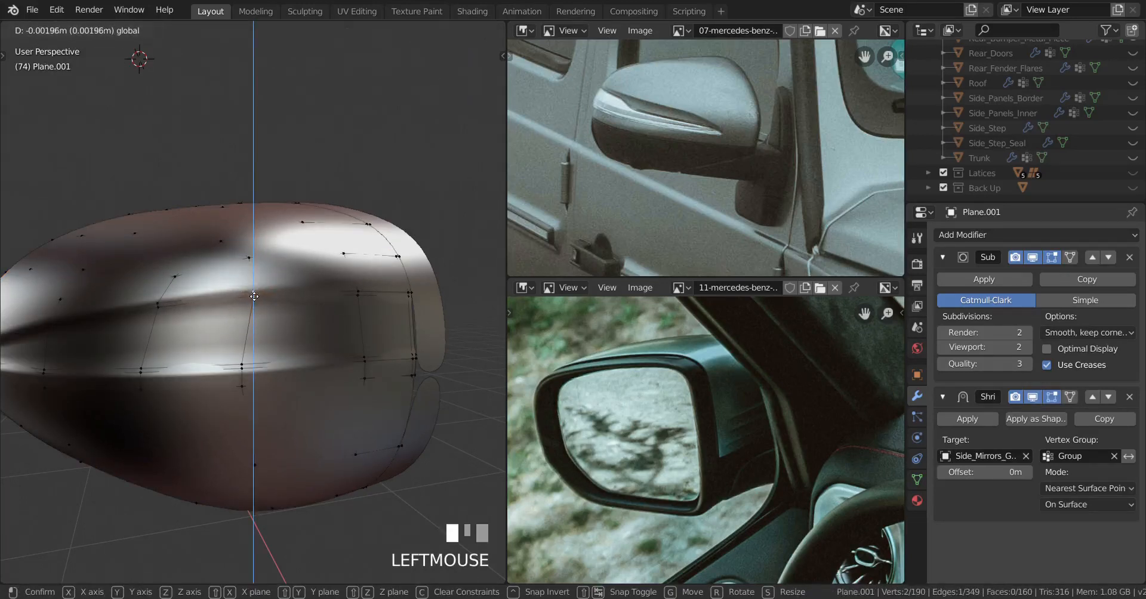
left_click_drag(253, 297, 254, 296)
middle_click_drag(256, 297, 292, 317)
key("ctrl+z")
key("Tab")
key("Tab")
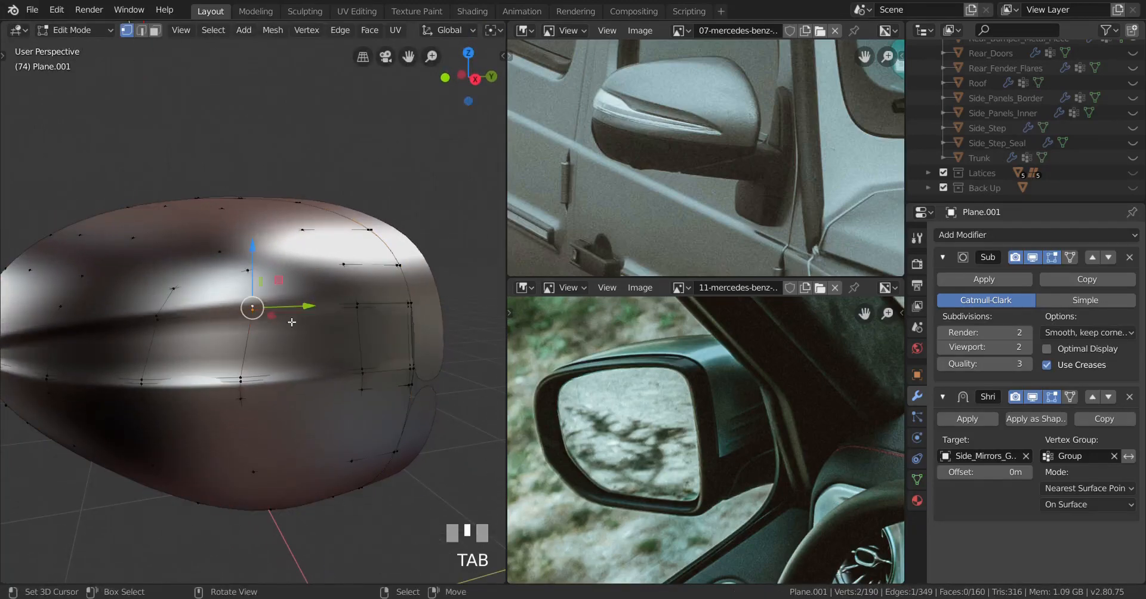
left_click_drag(254, 259, 254, 260)
Move the next vertex pair on the band's upper border, toward the rim, slightly down along Z
right_click(377, 321)
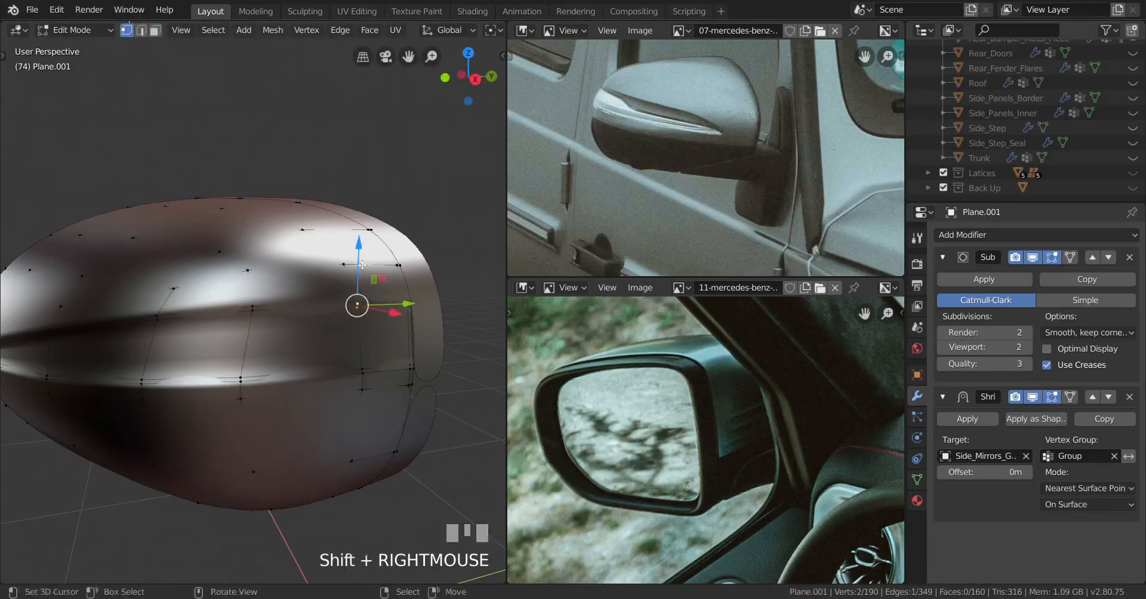
left_click_drag(361, 265, 361, 271)
scroll(361, 271, "down", 3)
middle_click_drag(361, 272, 335, 286)
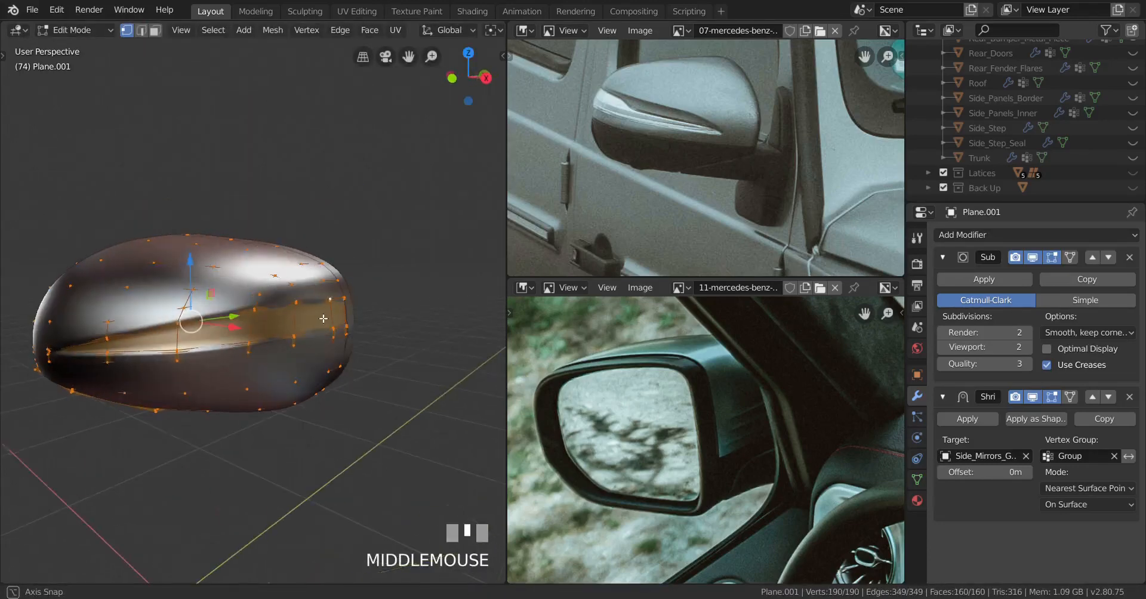
Examine the recessed indicator band's shape in Object Mode and Edit Mode from several angles and distances
key("a")
key("Tab")
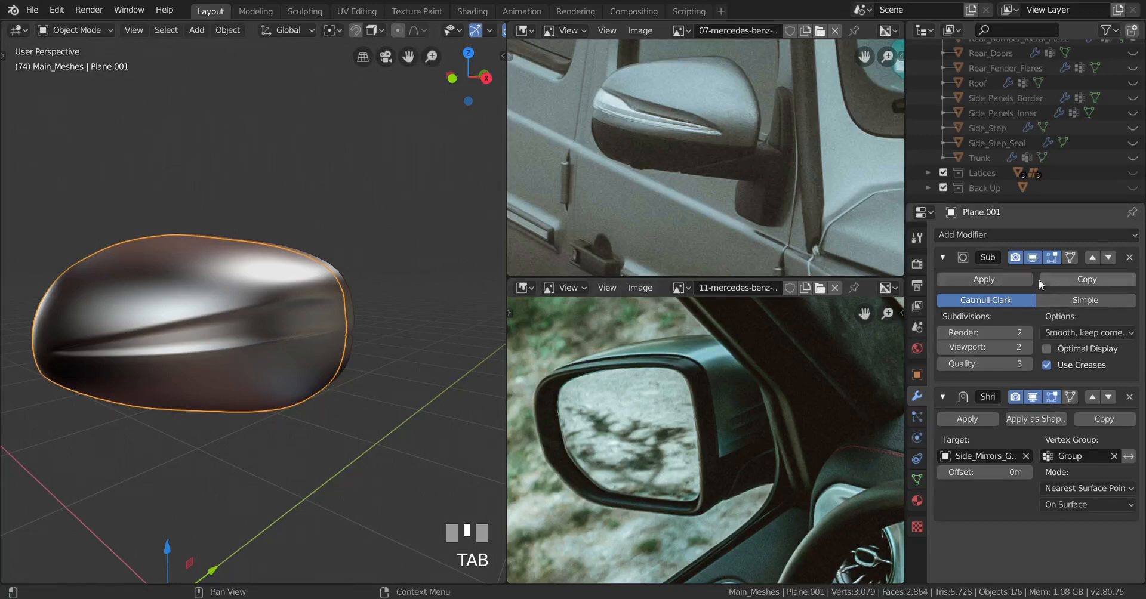
middle_click_drag(358, 334, 258, 347)
key("Tab")
scroll(285, 352, "up", 4)
scroll(286, 352, "up", 3)
scroll(262, 322, "down", 6)
key("Tab")
key("Tab")
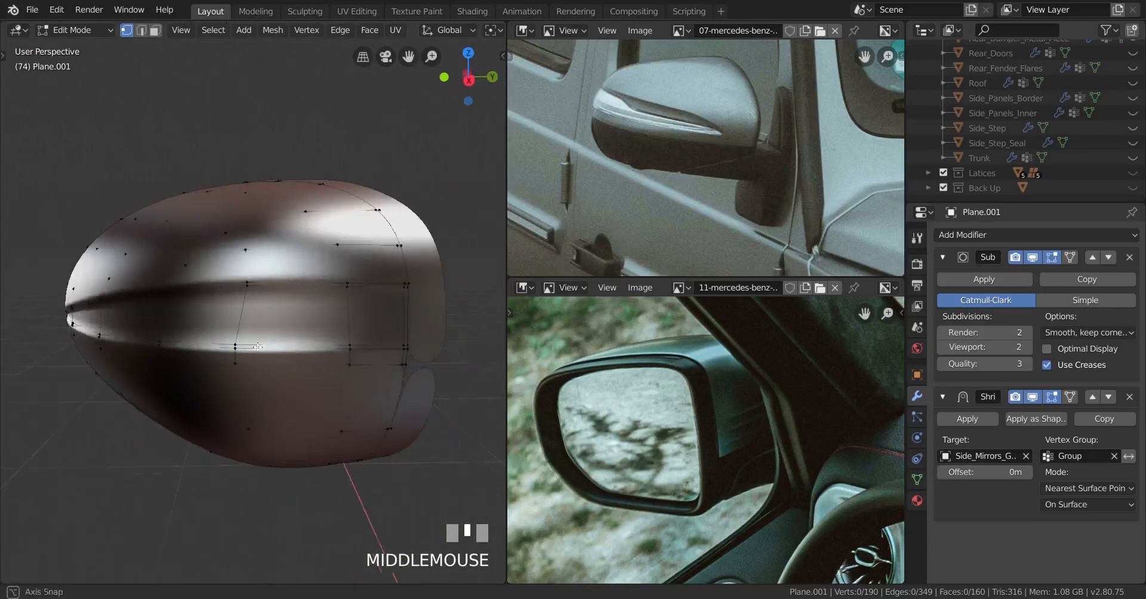
Select the outer edges along the indicator band's upper and lower borders, joined at the tip
middle_click_drag(186, 353, 288, 331)
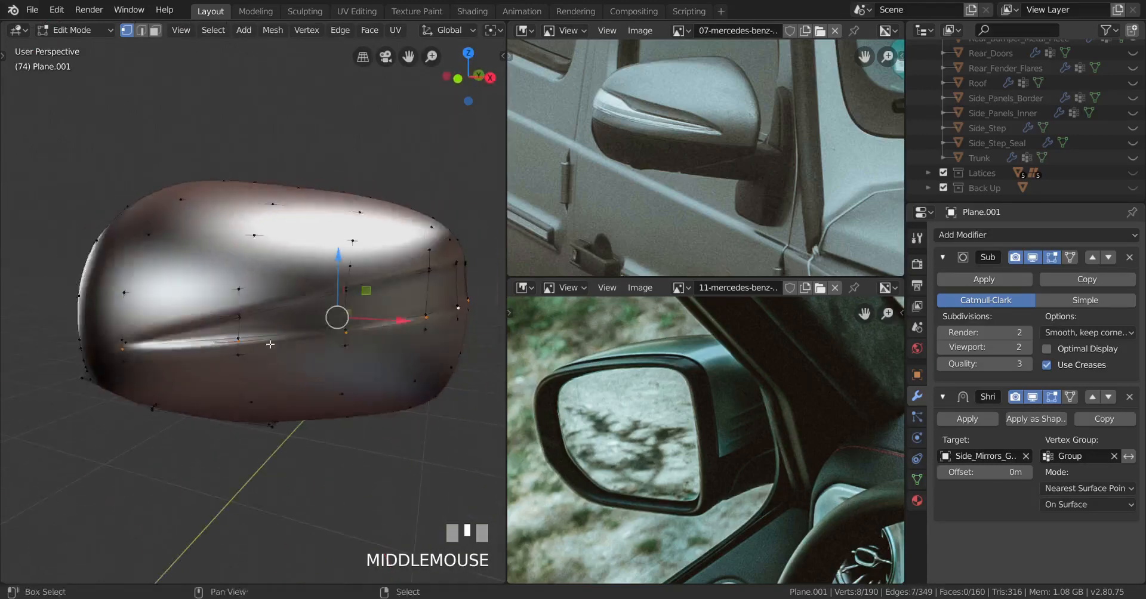
scroll(289, 331, "up", 2)
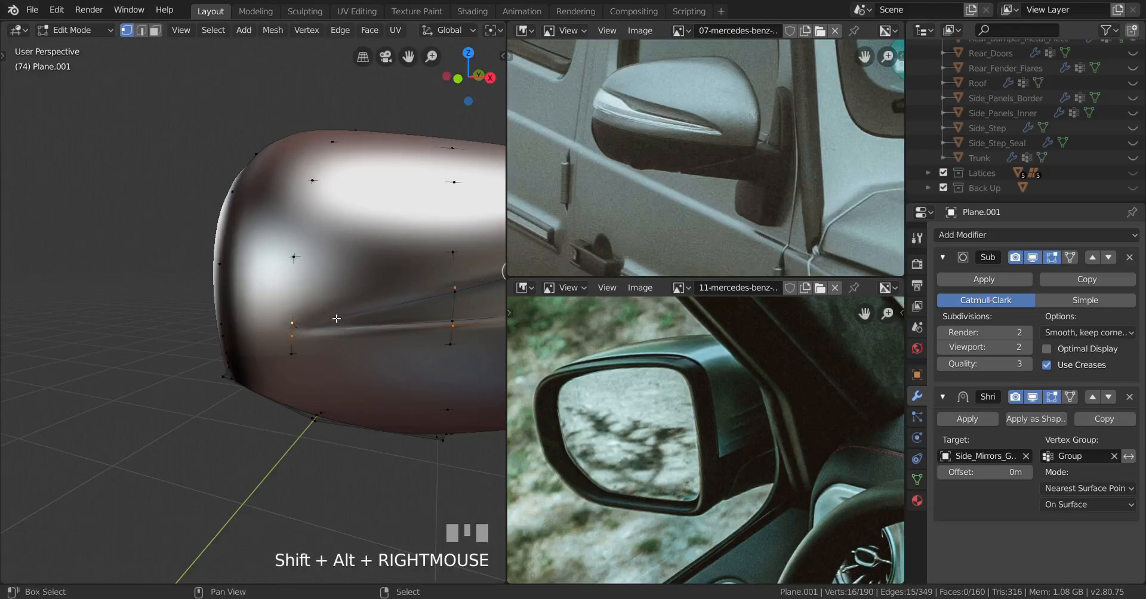
key("z")
scroll(337, 317, "up", 2)
middle_click_drag(418, 321, 254, 322, "shift")
middle_click_drag(373, 317, 249, 287, "shift")
scroll(249, 287, "up", 2)
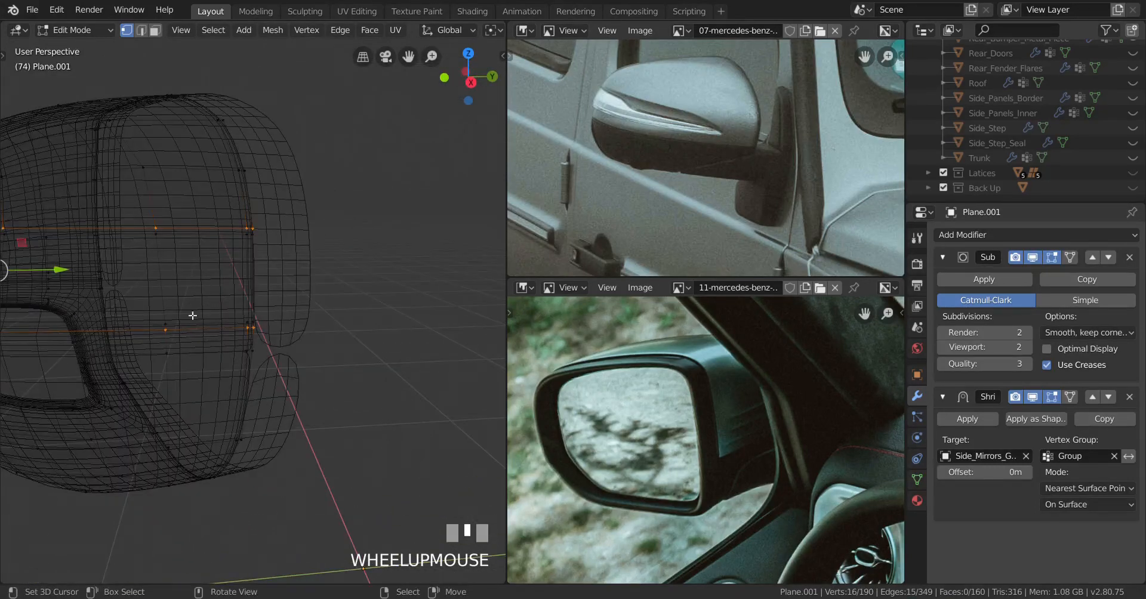
mouse_move(108, 322)
middle_mouse_down("shift")
mouse_move(411, 303)
mouse_move(389, 299)
middle_mouse_up("shift")
scroll(304, 303, "down", 3)
key("z")
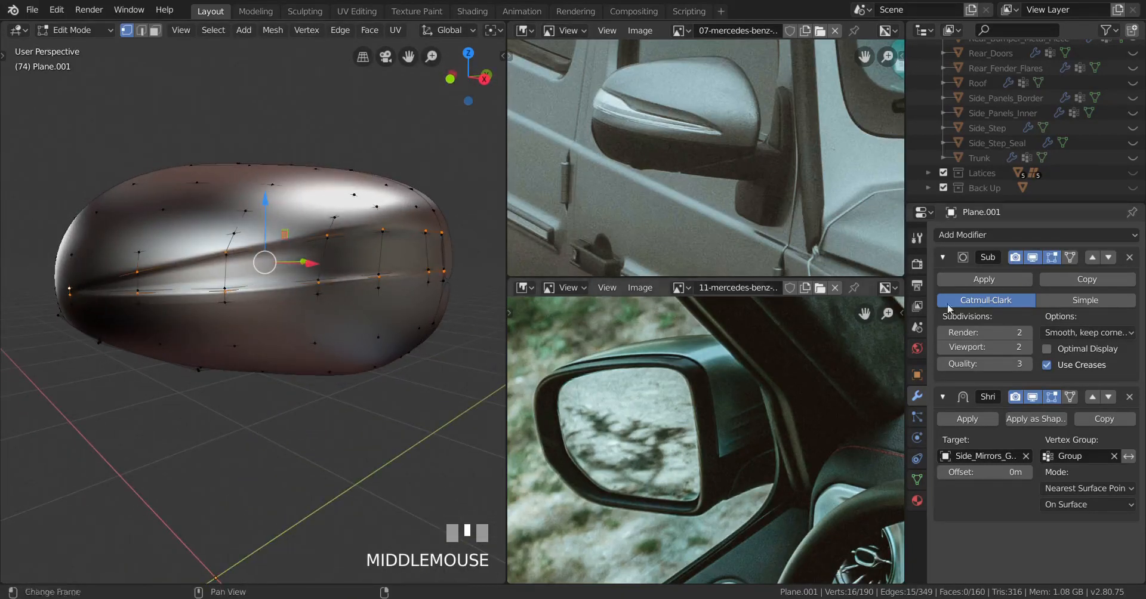
Add a Bevel modifier to the mirror housing and move it to the beginning of the modifier stack
scroll(1058, 302, "up", 1)
left_click(1001, 236)
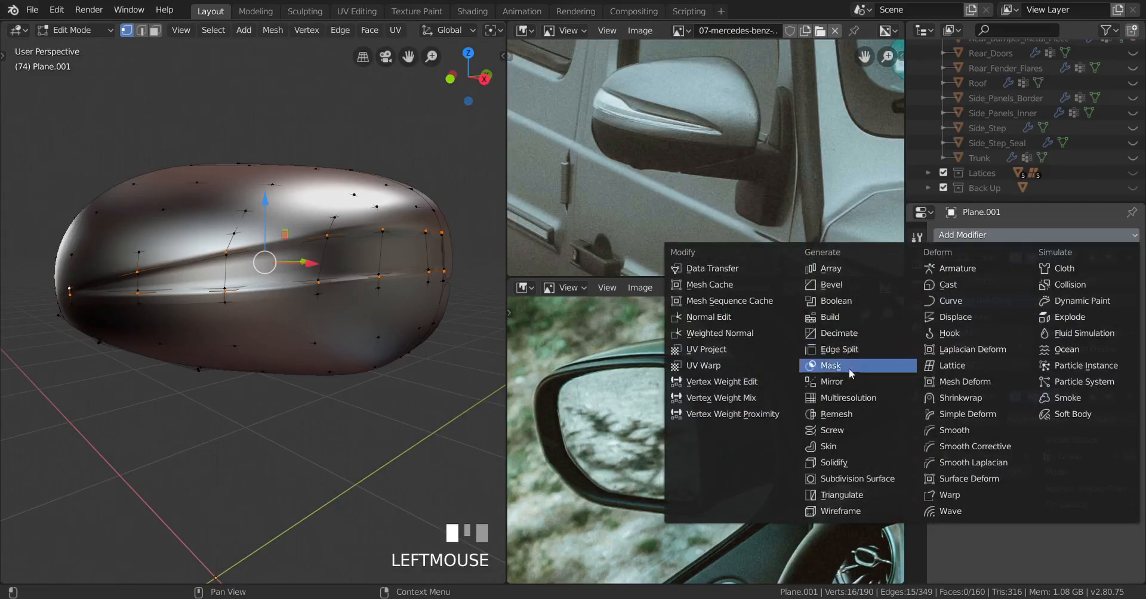
left_click(838, 285)
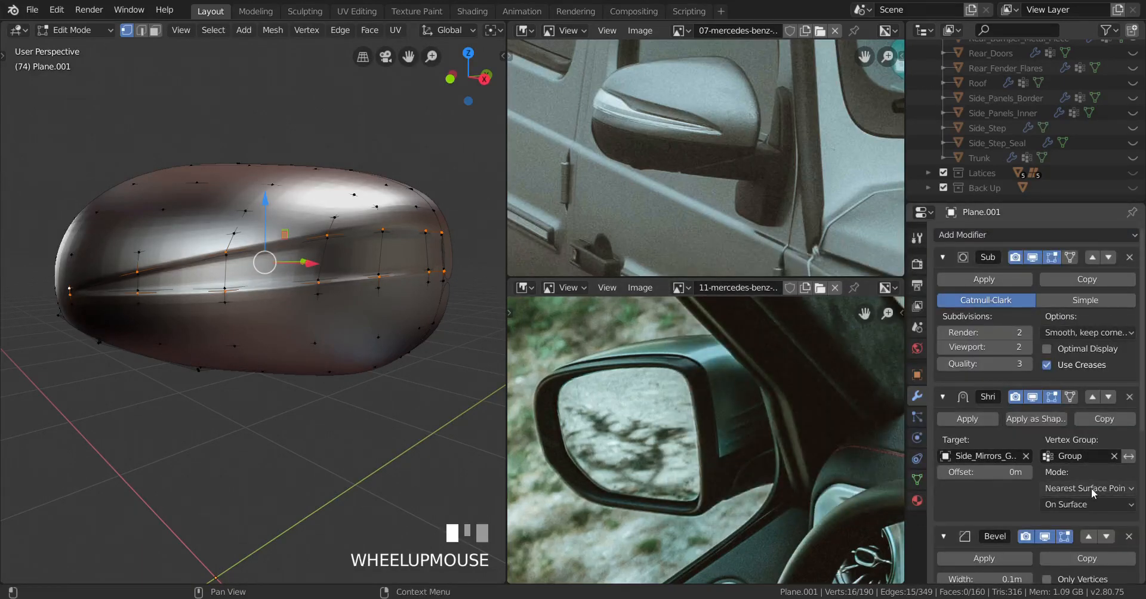
left_click(1088, 537)
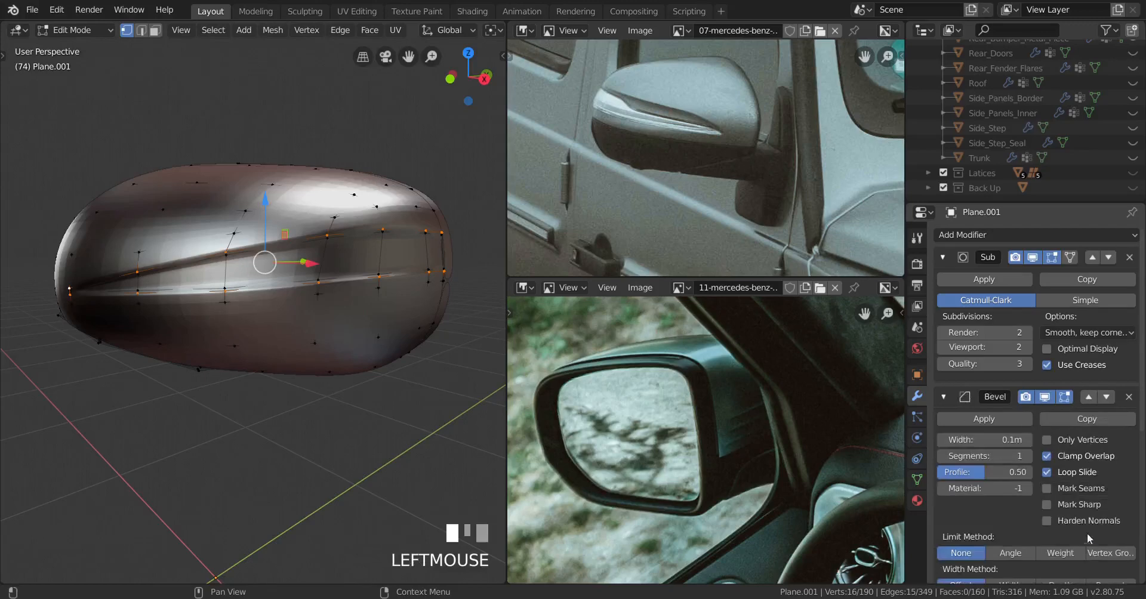
left_click(1088, 398)
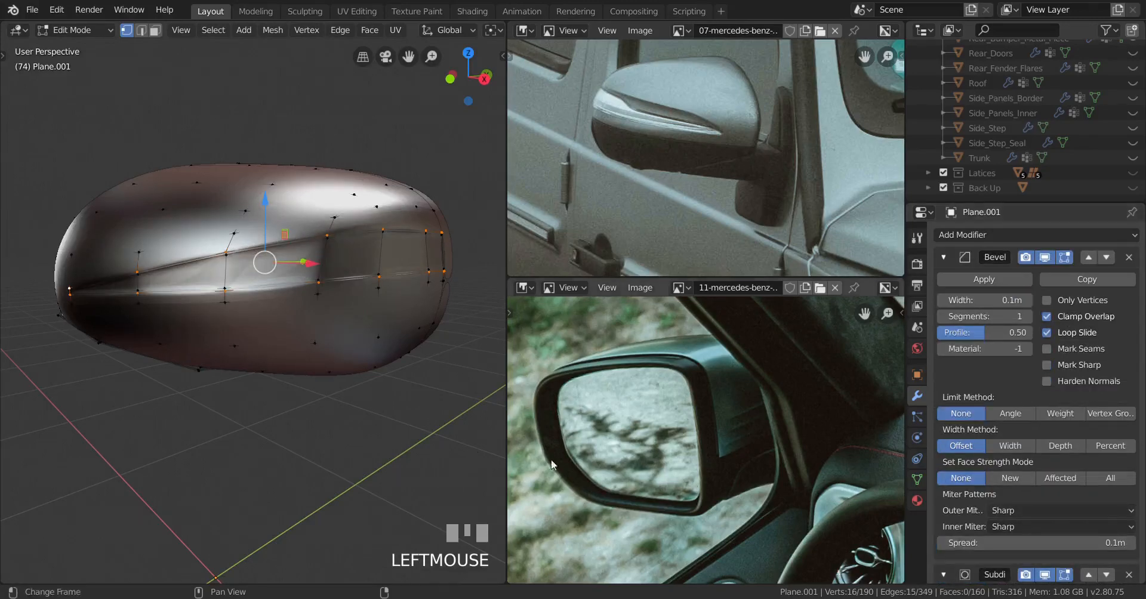
Set the mean edge bevel weight of the selected band border edges to 1.00
mouse_move(251, 419)
middle_mouse_down()
mouse_move(296, 401)
mouse_move(286, 399)
middle_mouse_up()
scroll(303, 406, "up", 3)
key("z")
key("z")
middle_click_drag(367, 371, 356, 371)
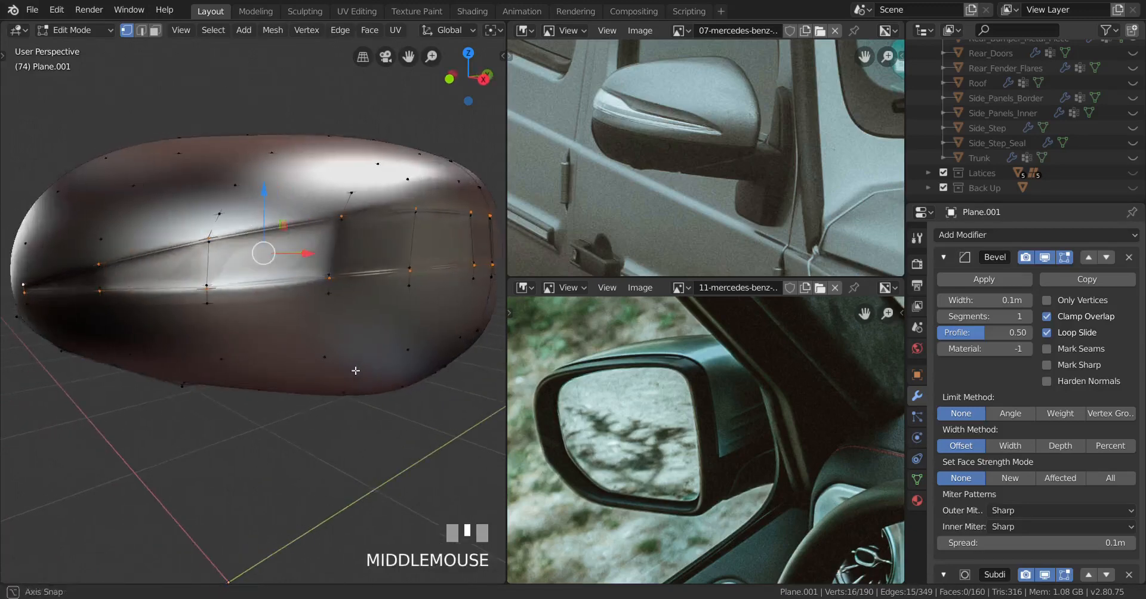
key("n")
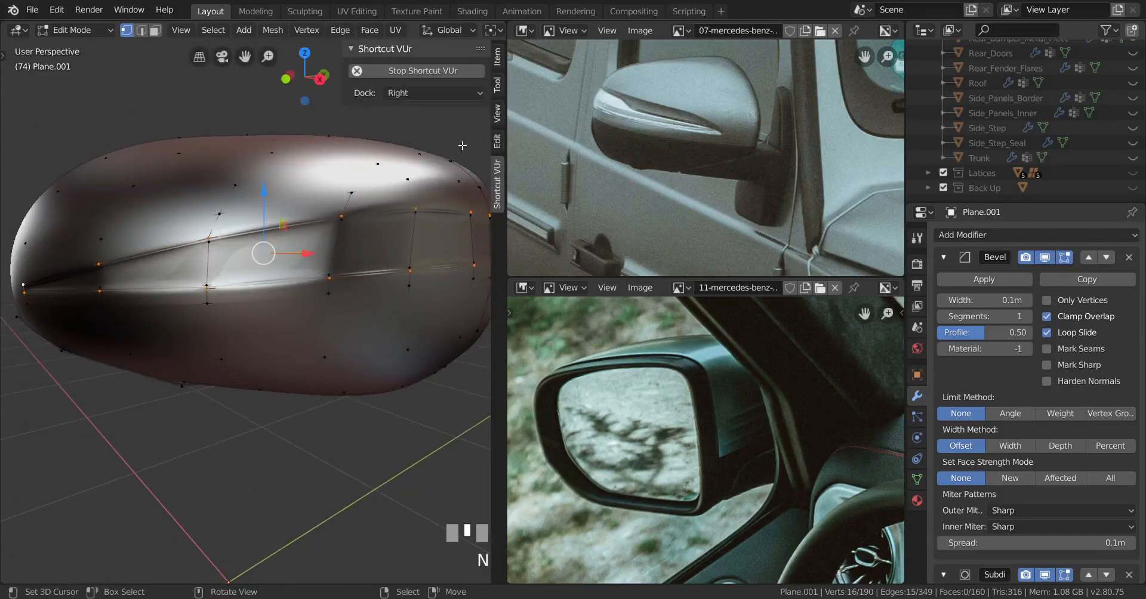
left_click(496, 112)
left_click(497, 88)
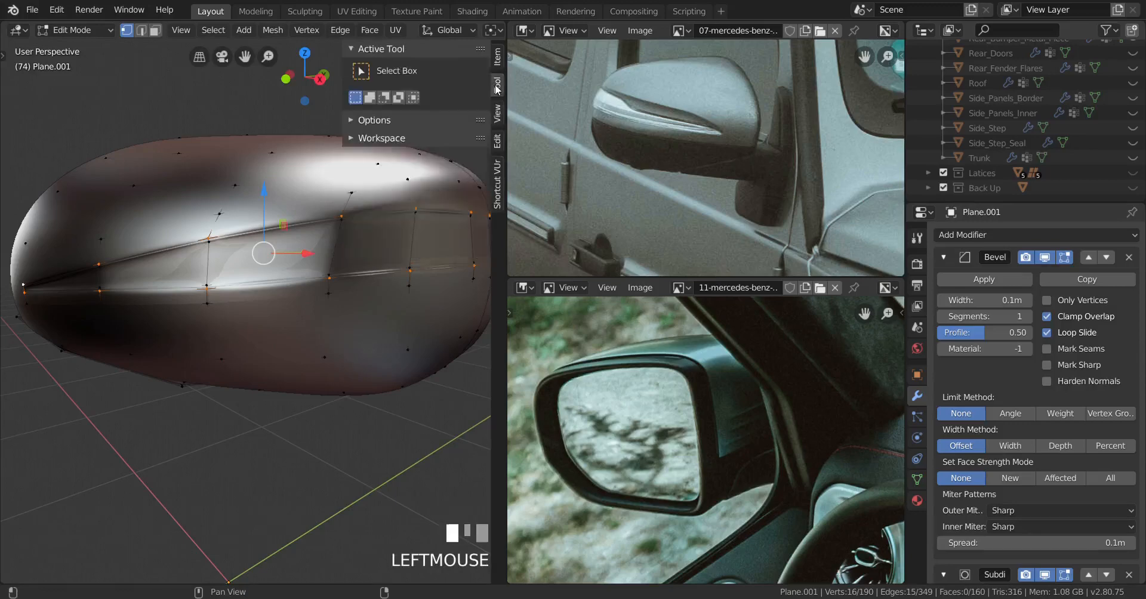
left_click(497, 114)
left_click(498, 59)
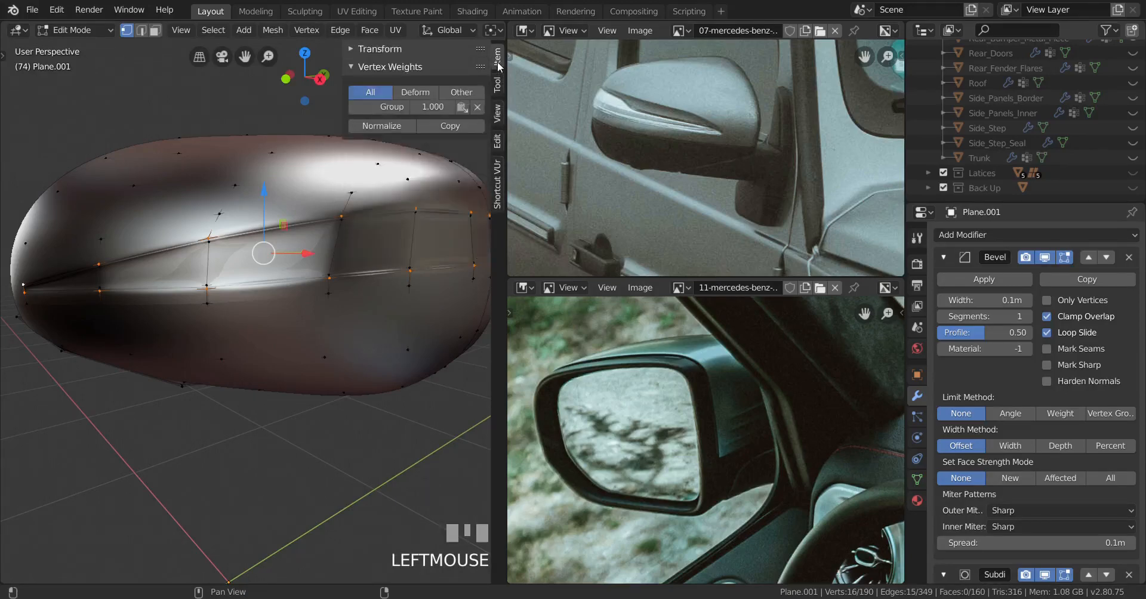
left_click(496, 142)
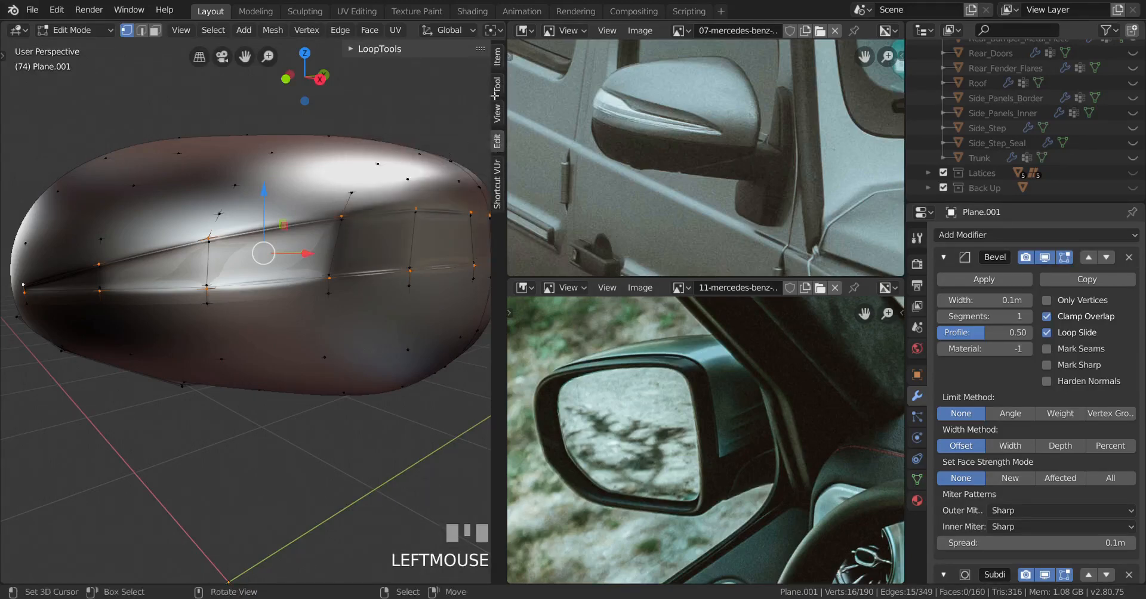
left_click(499, 60)
left_click(356, 49)
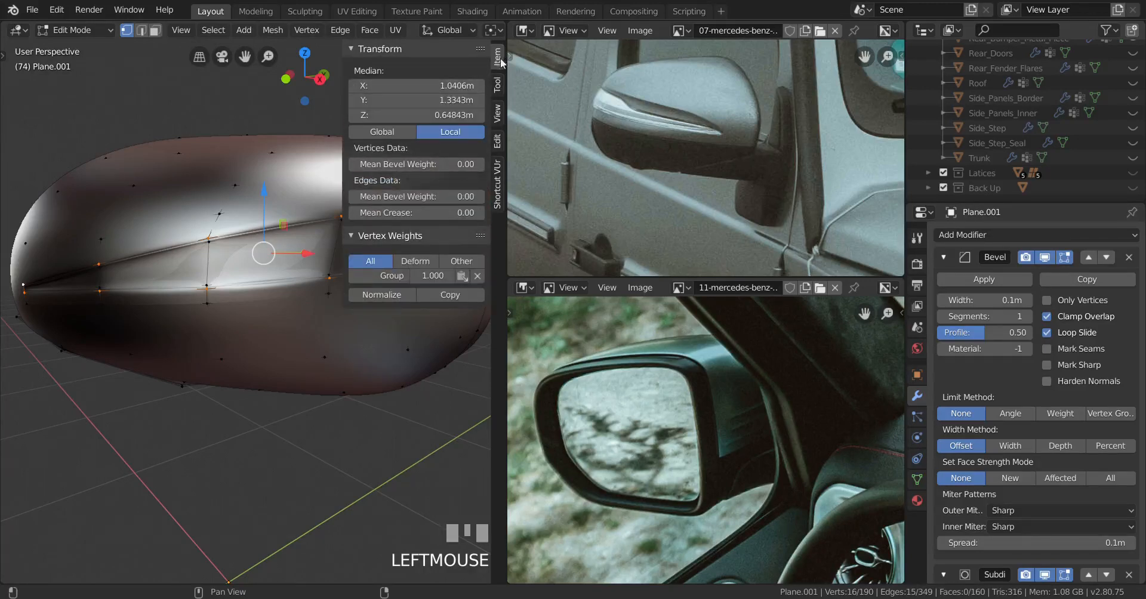
left_click(354, 47)
left_click(354, 47)
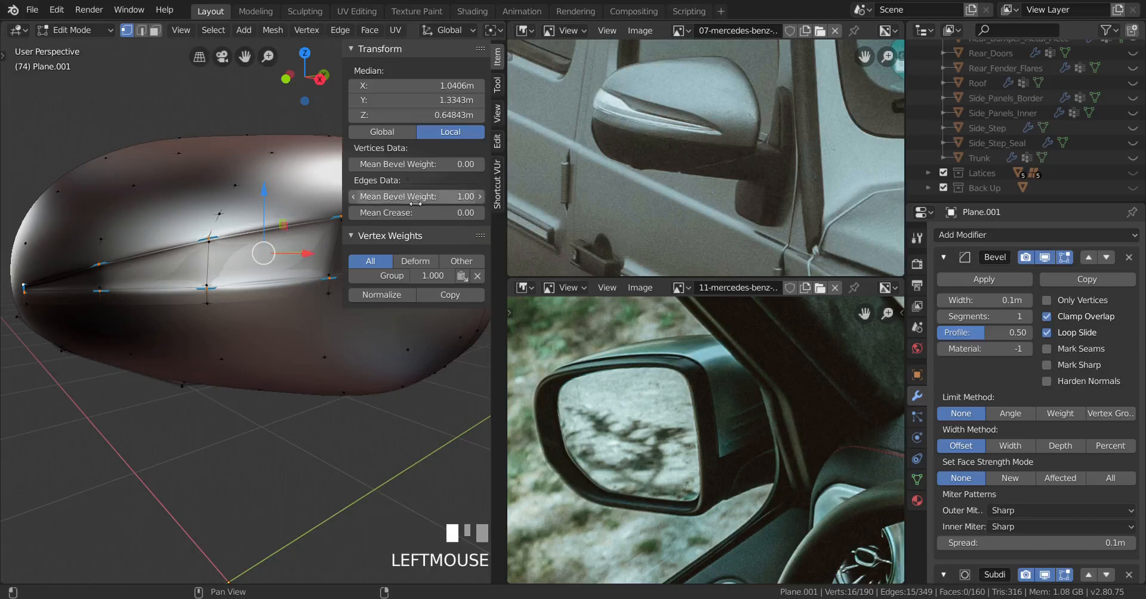
key("n")
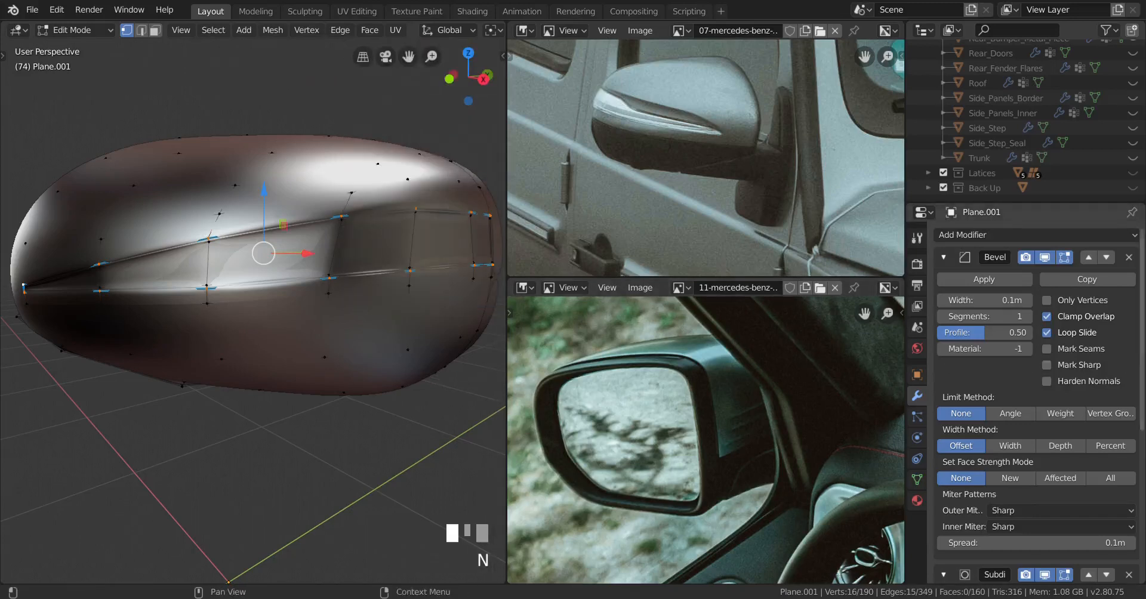
Limit the Bevel modifier by Weight and view the housing in Object Mode
left_click(1060, 412)
middle_click_drag(280, 459, 289, 488)
scroll(337, 337, "up", 3)
scroll(337, 336, "down", 4)
key("Tab")
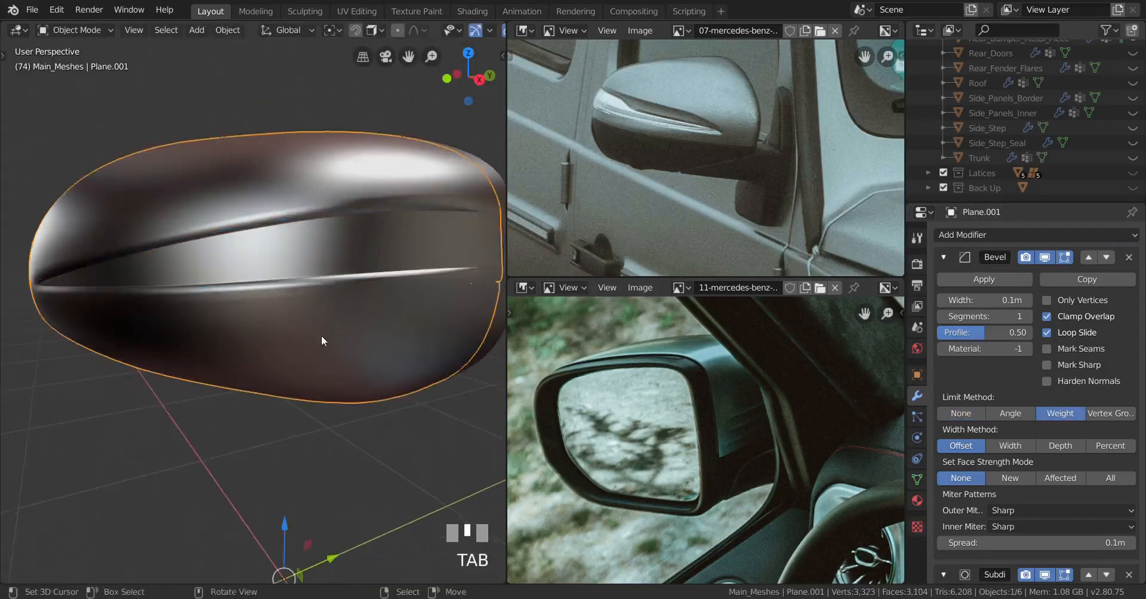
Set the Bevel modifier's segments to 2
middle_click_drag(321, 335, 397, 328)
scroll(355, 305, "up", 2)
key("Tab")
left_click(1028, 316)
key("Tab")
Examine the bevelled borders of the indicator band from several angles and distances, in Object Mode and Edit Mode
middle_click_drag(252, 337, 365, 336, "shift")
scroll(365, 337, "up", 2)
middle_click_drag(365, 337, 274, 338)
scroll(353, 330, "down", 3)
scroll(233, 337, "up", 2)
scroll(288, 337, "up", 3)
key("Tab")
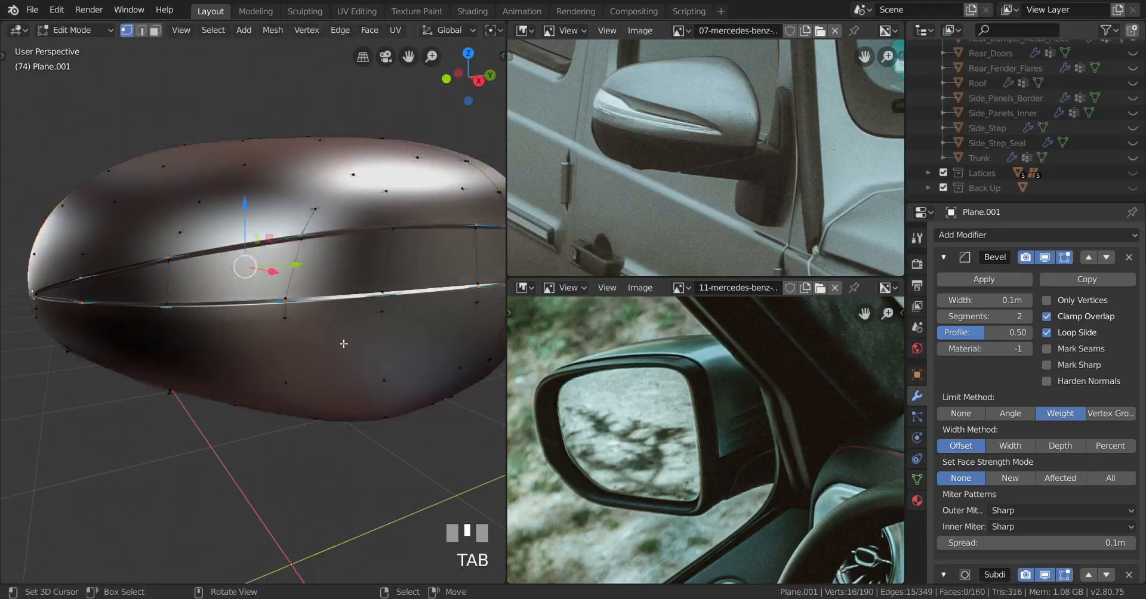
mouse_move(344, 344)
middle_mouse_down()
mouse_move(289, 324)
mouse_move(149, 321)
mouse_move(169, 319)
middle_mouse_up()
scroll(335, 325, "up", 3)
scroll(313, 341, "down", 3)
key("z")
left_click(343, 322)
mouse_move(344, 323)
middle_mouse_down()
mouse_move(404, 323)
mouse_move(356, 328)
mouse_move(340, 307)
mouse_move(323, 310)
middle_mouse_up()
scroll(385, 314, "down", 2)
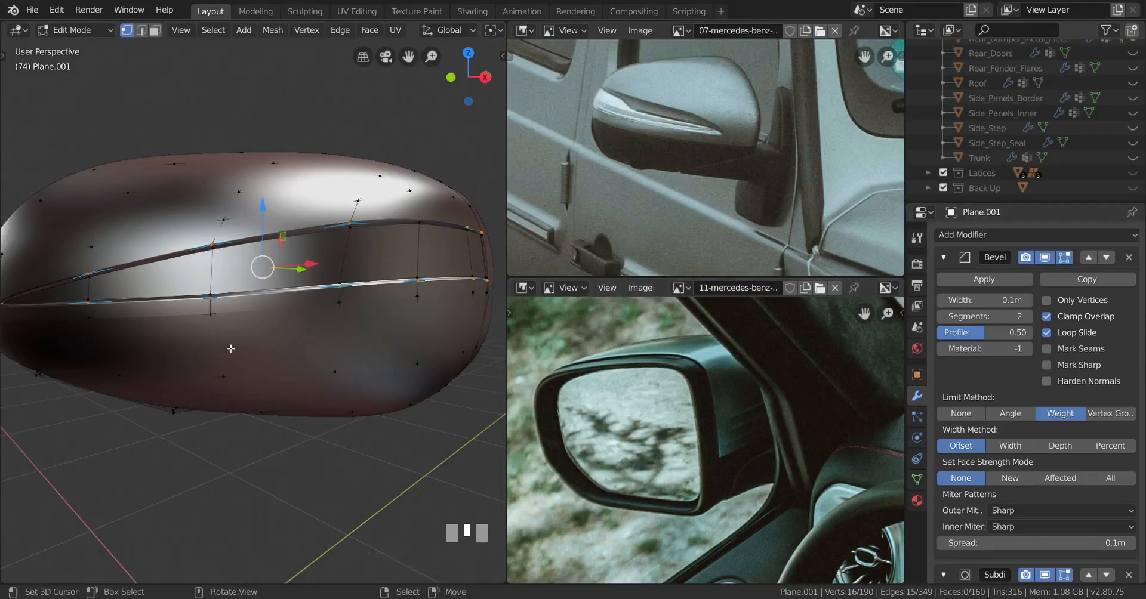
middle_click_drag(278, 334, 239, 341)
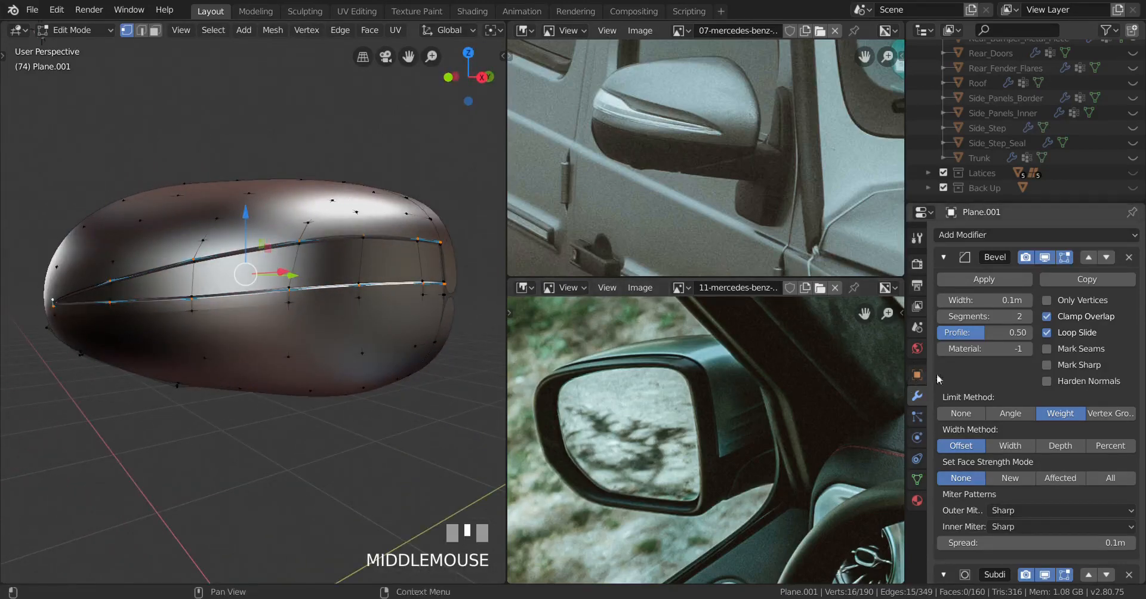
Try different Bevel widths on the band's borders, then return the width to 0.1 m
left_click(1004, 303)
right_click(491, 375)
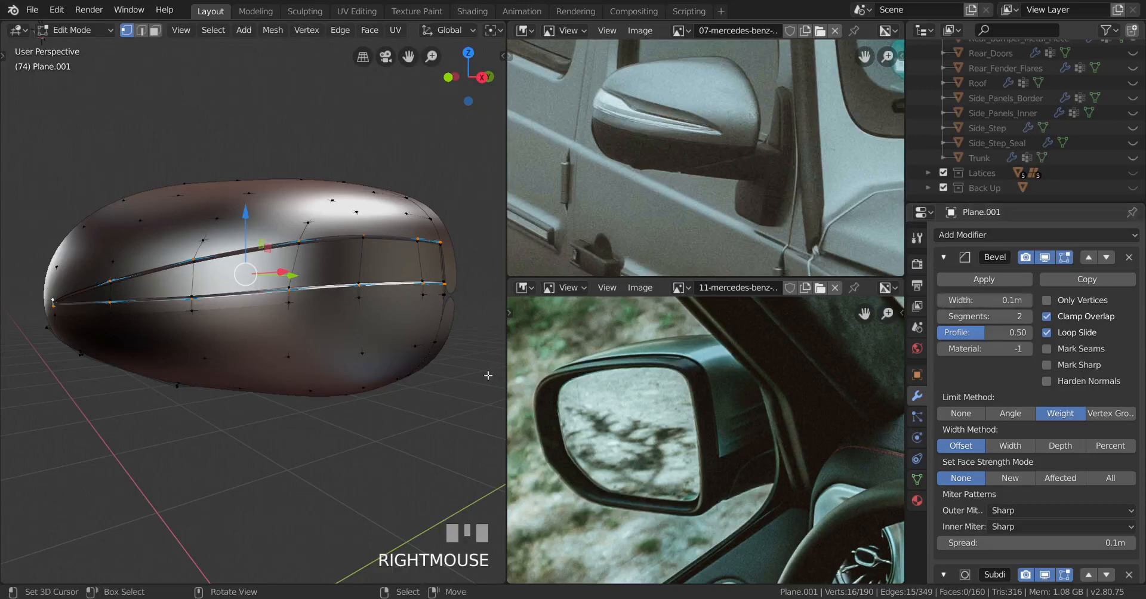
scroll(429, 352, "up", 3)
middle_click_drag(414, 344, 406, 357, "shift")
scroll(406, 356, "up", 3)
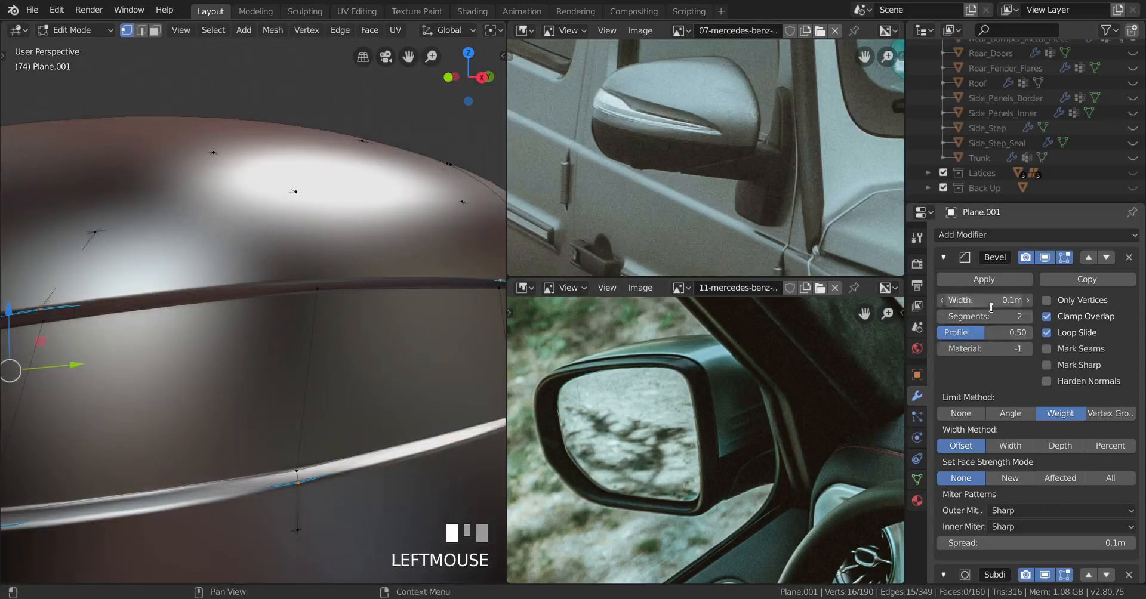
right_click(401, 393)
mouse_move(985, 300)
left_mouse_down()
mouse_move(1003, 300)
mouse_move(993, 307)
left_mouse_up()
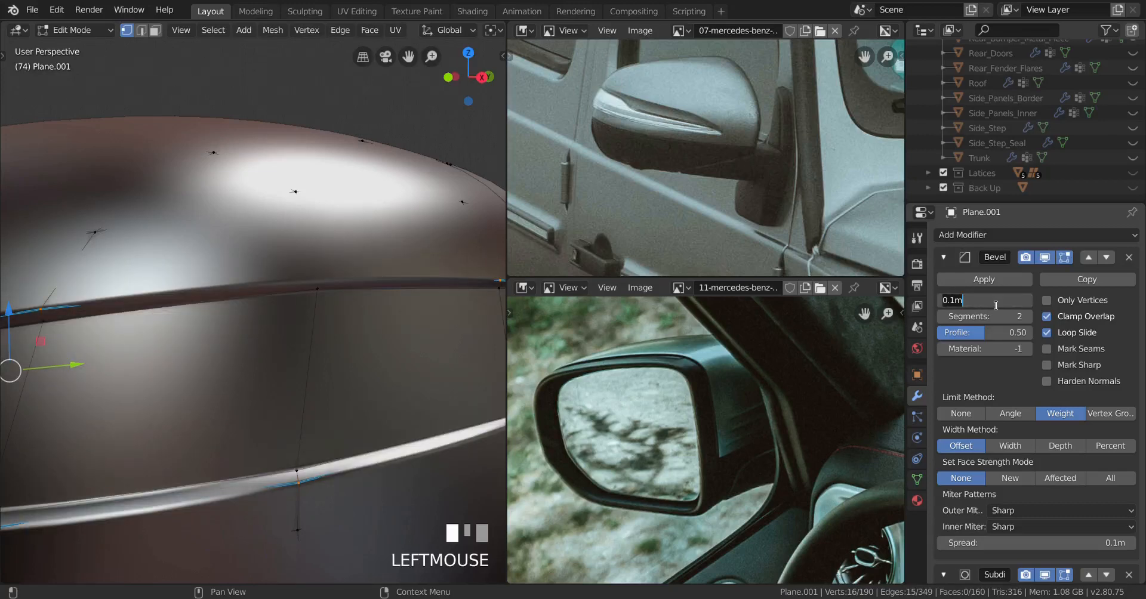
key("Return")
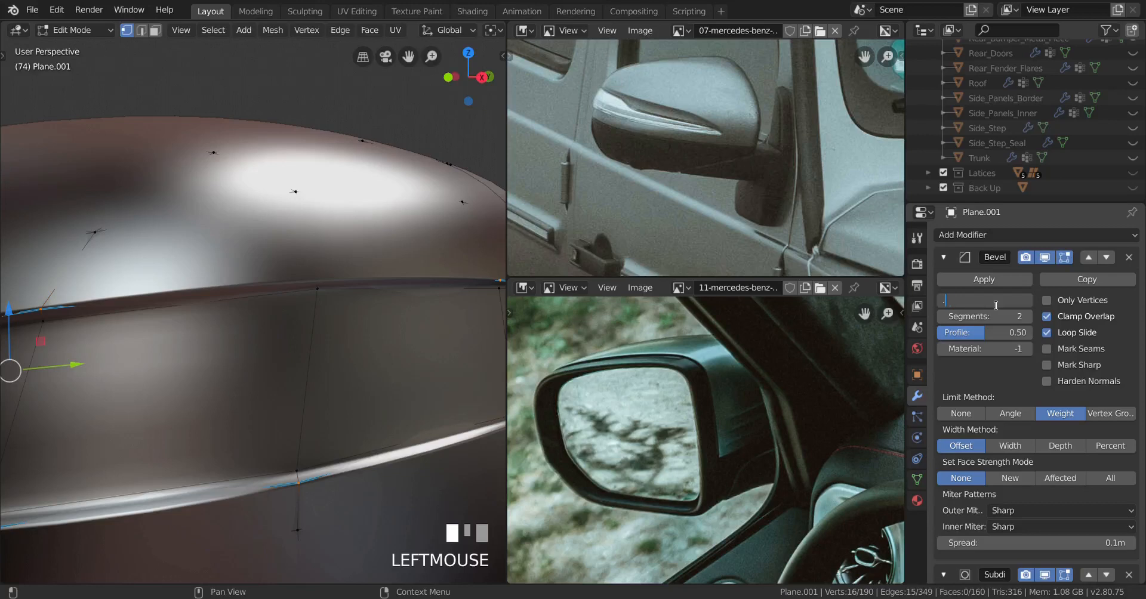
type("1")
key("Return")
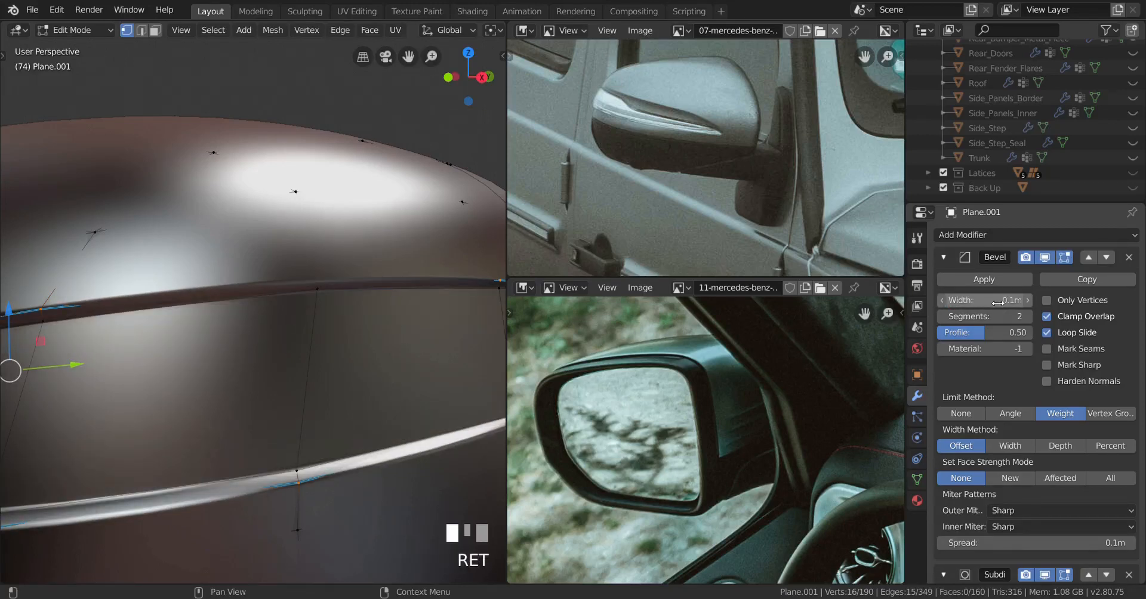
left_click_drag(998, 303, 1038, 304)
right_click(1015, 300)
Select the recessed band's inner upper and lower edge loops and scale them slightly along global Z
middle_click_drag(179, 334, 245, 210)
key("Tab")
middle_click_drag(281, 243, 321, 247)
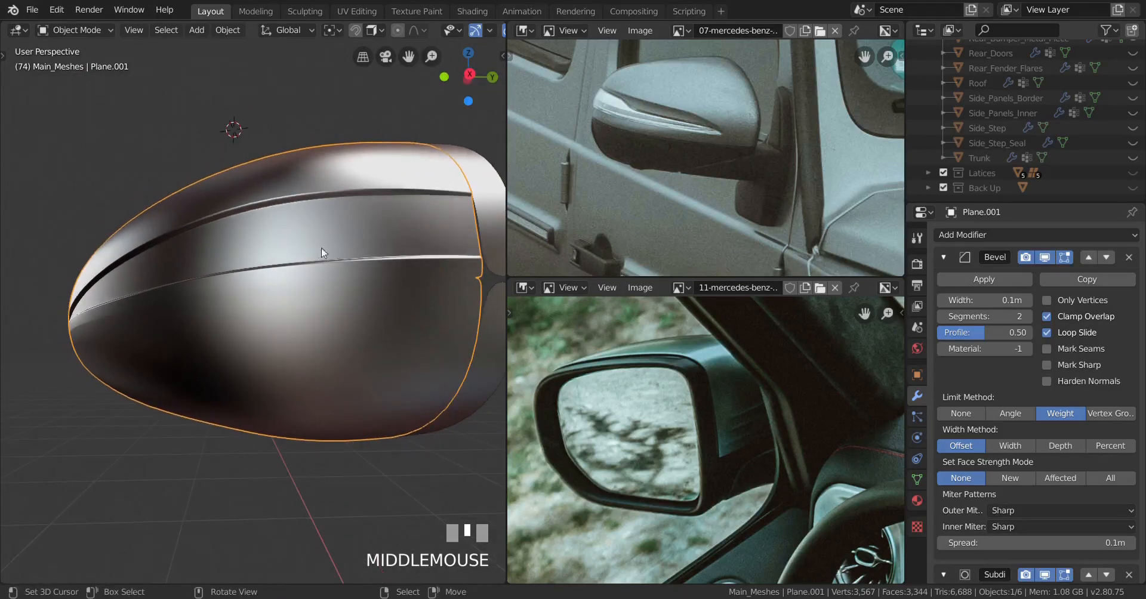
key("Tab")
right_click(371, 222, "alt")
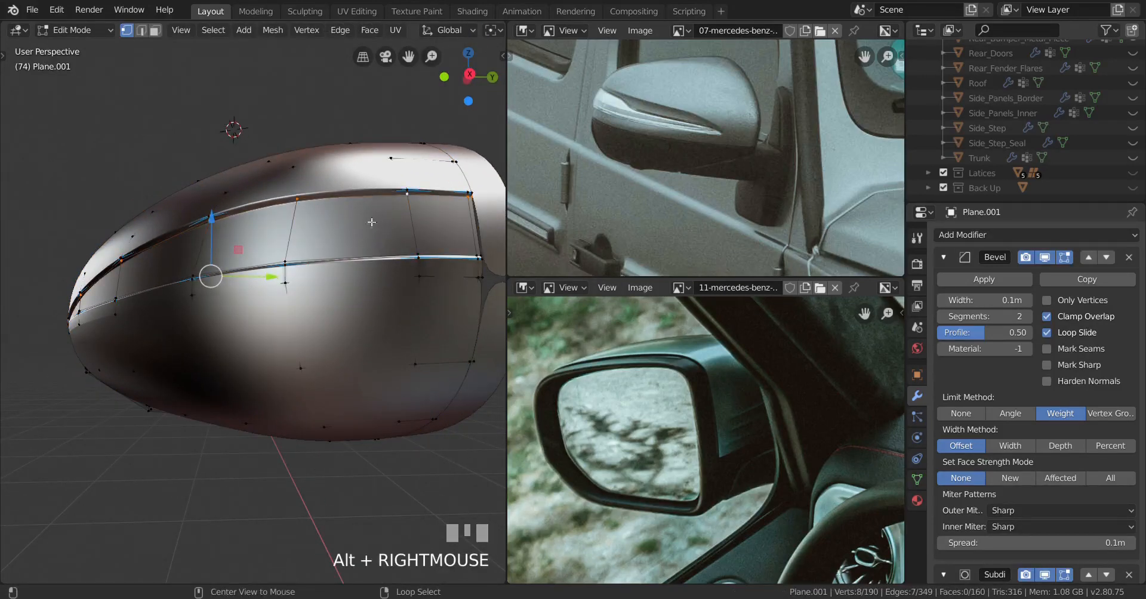
middle_click_drag(372, 255, 375, 272)
right_click(381, 352, "alt+shift")
key("z")
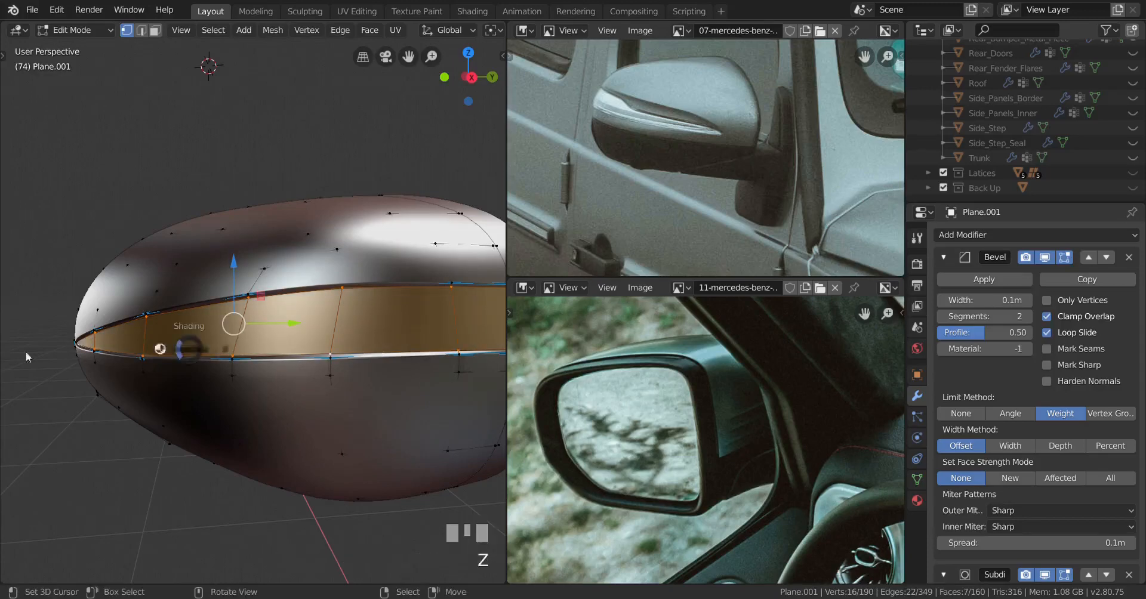
middle_click_drag(25, 356, 136, 363)
scroll(270, 362, "up", 6)
scroll(270, 362, "down", 5)
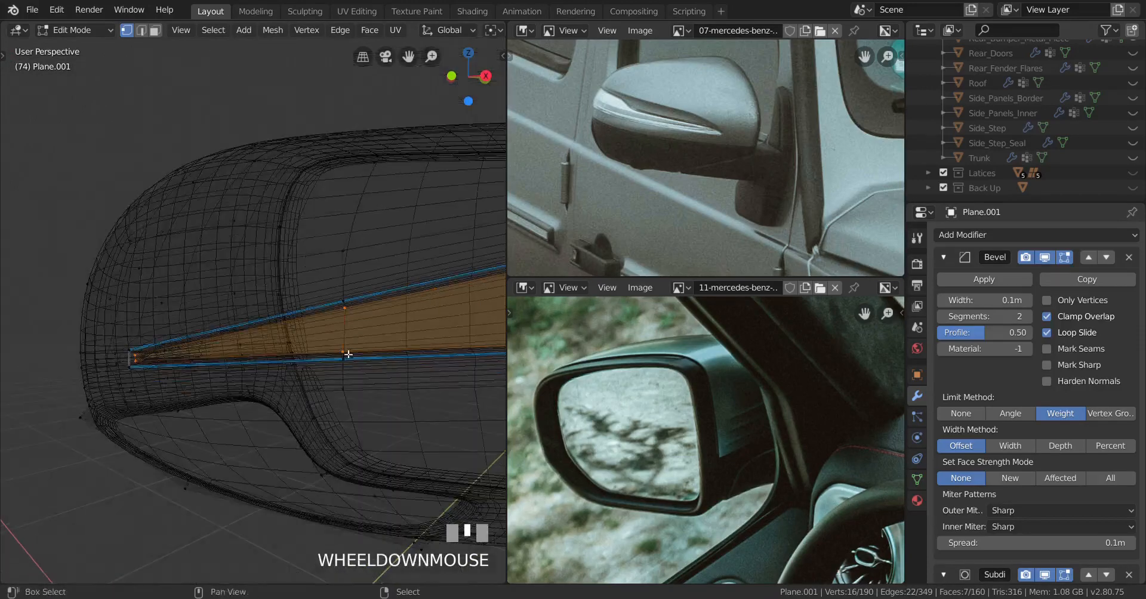
middle_click_drag(269, 361, 334, 379, "shift")
key("s")
key("z")
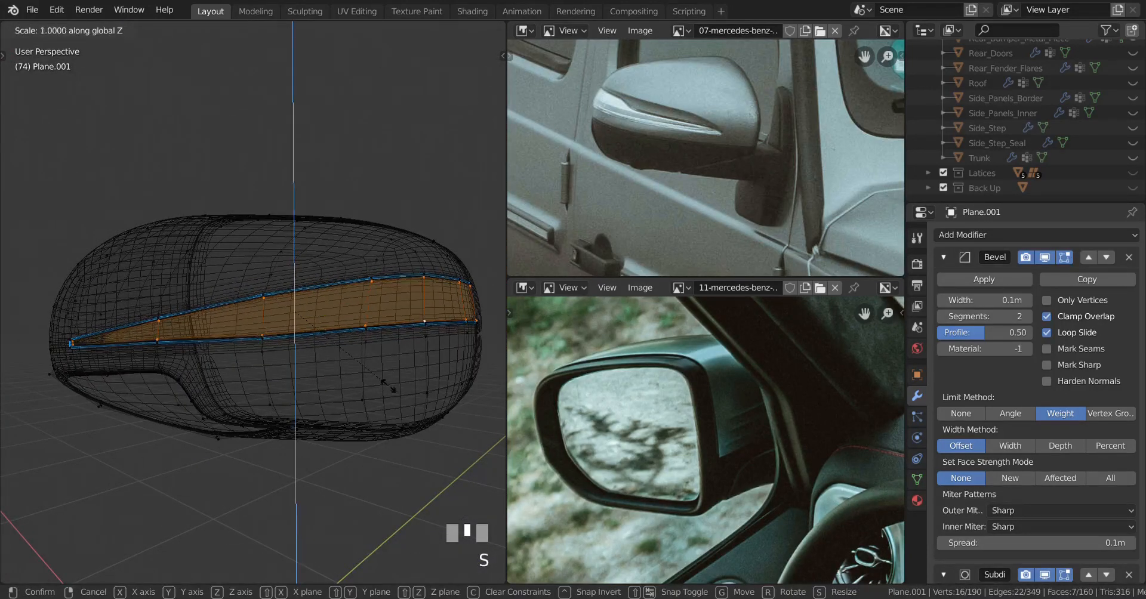
left_click(350, 348)
Examine the scaled band and its pointed tip in wireframe and shaded views, with and without the mesh editing display
middle_click_drag(194, 377, 312, 356, "shift")
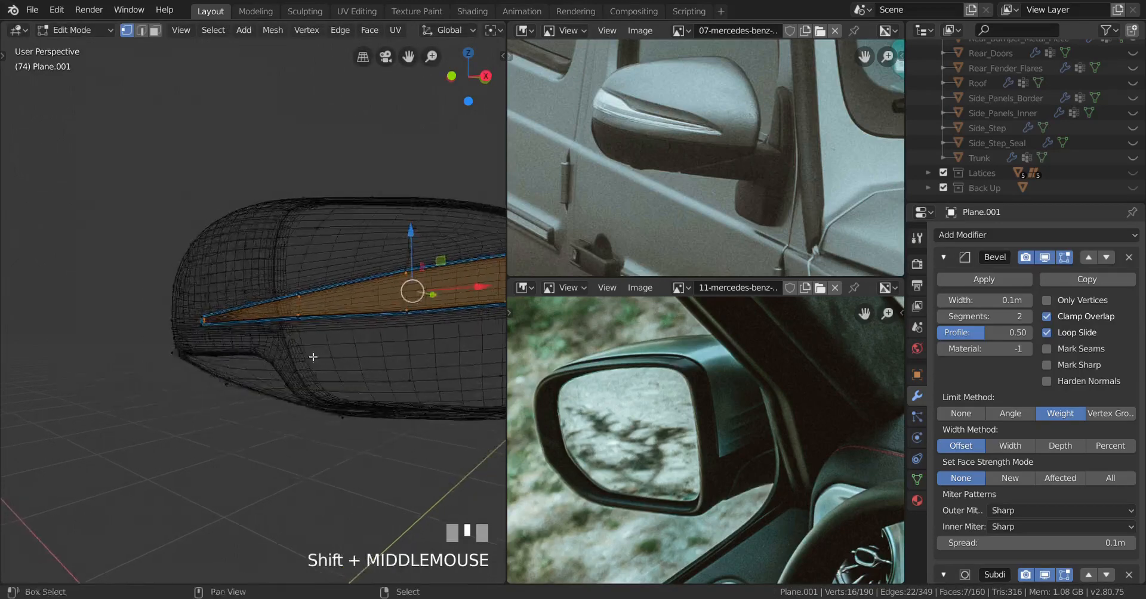
scroll(321, 357, "up", 3)
key("z")
scroll(399, 368, "down", 5)
middle_click_drag(399, 368, 341, 293)
scroll(325, 373, "up", 3)
key("Tab")
scroll(285, 365, "up", 2)
key("Tab")
scroll(254, 357, "up", 3)
Add one centred loop cut across the housing and indicator band, just behind the band's pointed tip
key("ctrl+r")
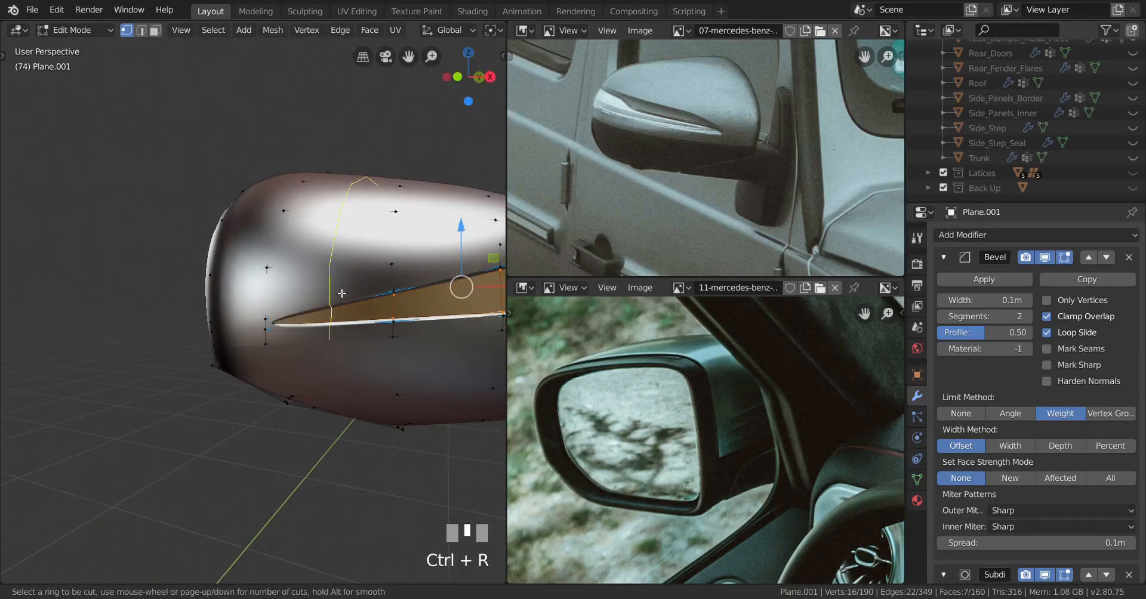
left_click(341, 293)
right_click(341, 293)
mouse_move(342, 293)
middle_mouse_down()
mouse_move(345, 330)
mouse_move(358, 300)
middle_mouse_up()
scroll(336, 307, "up", 2)
key("ctrl+r")
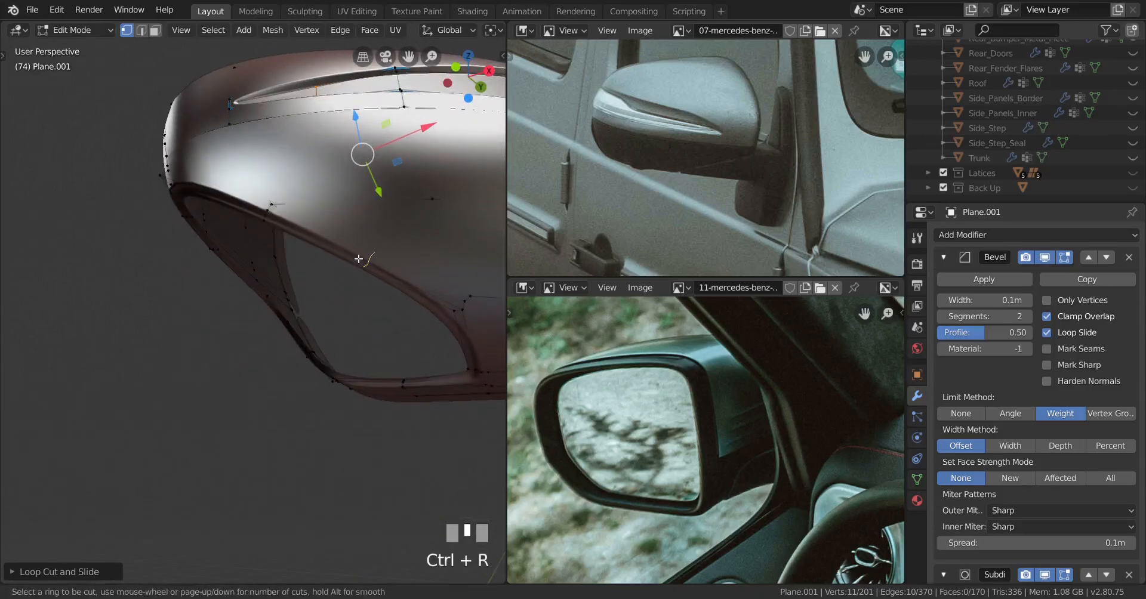
right_click(358, 300)
Select the new loop's vertical edge path across the indicator band and edge-slide it close to the band's pointed tip
mouse_move(276, 251)
middle_mouse_down()
mouse_move(276, 271)
mouse_move(210, 292)
mouse_move(311, 320)
middle_mouse_up()
key("shift+z")
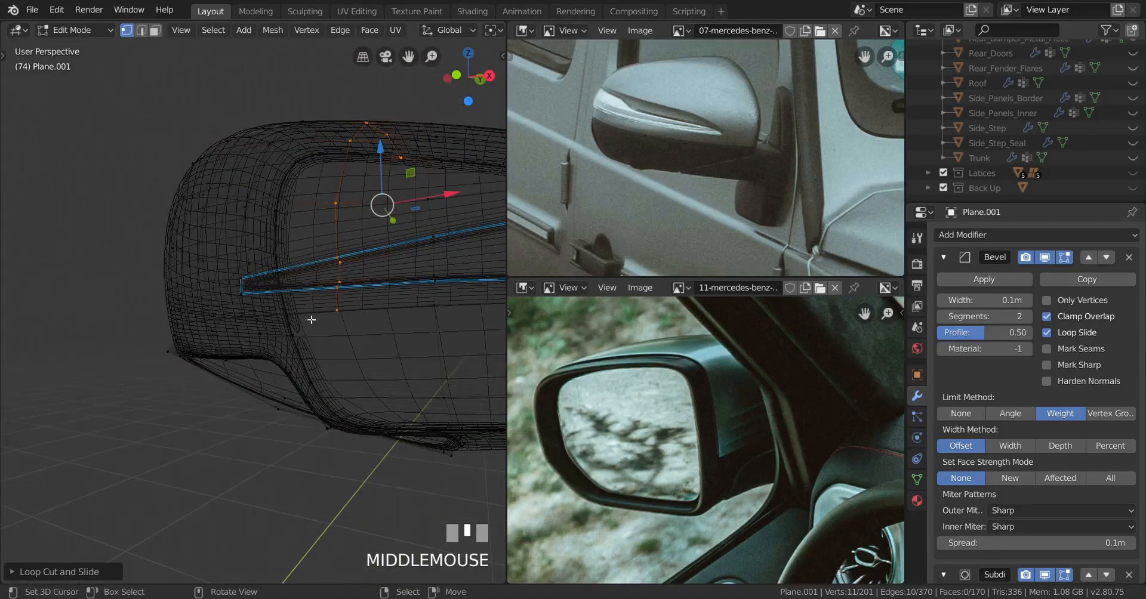
right_click(339, 310)
right_click(348, 202, "ctrl")
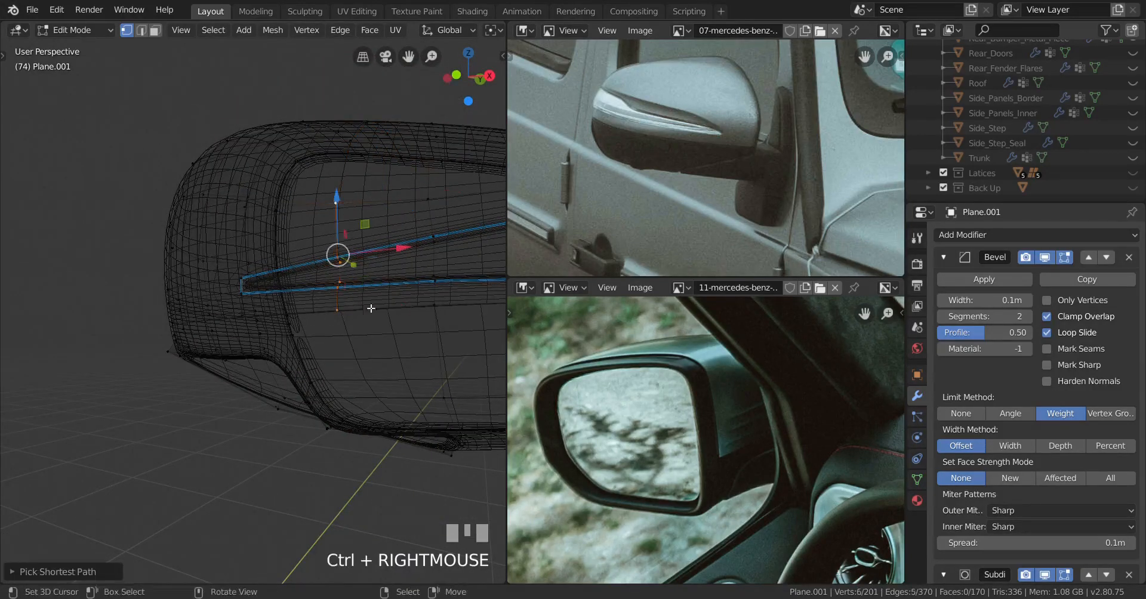
key("z")
middle_click_drag(427, 328, 345, 351)
key("g")
key("g")
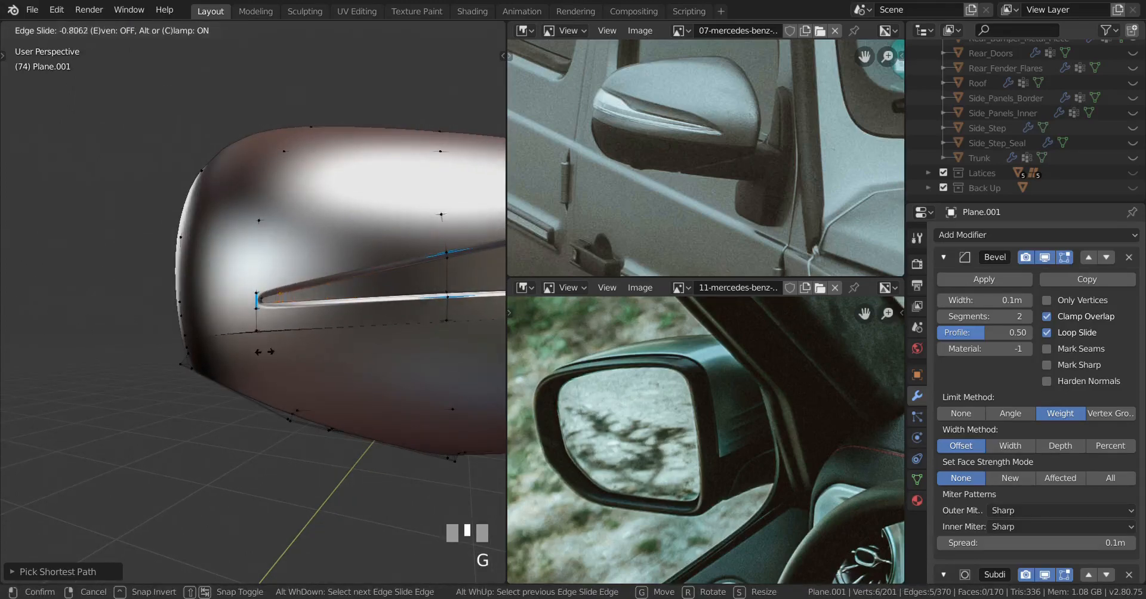
left_click(288, 356)
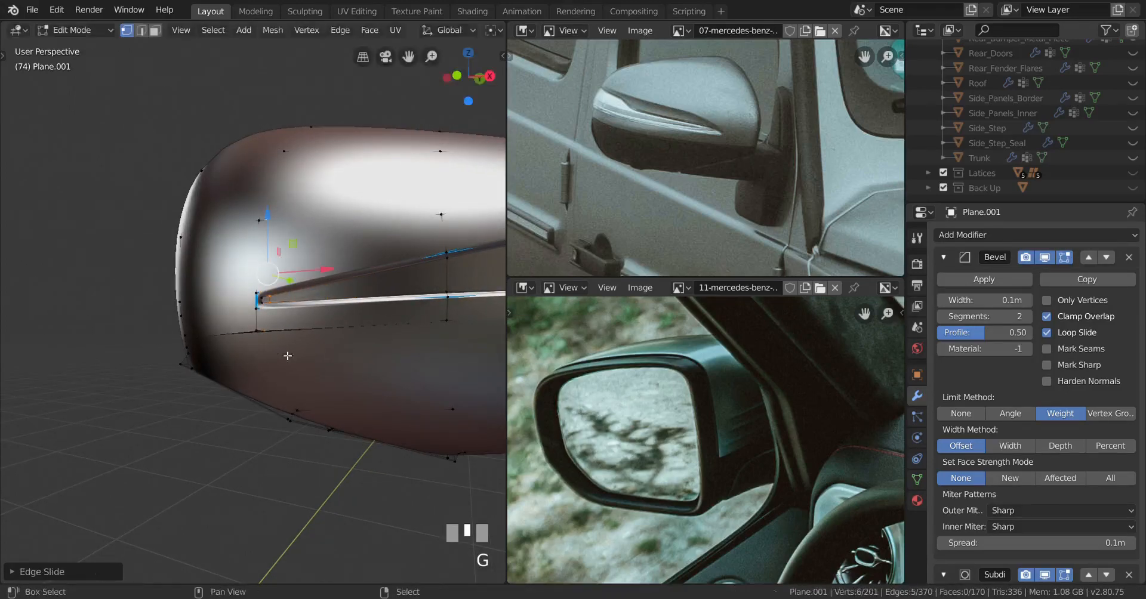
Select the lowest vertex of that edge path below the band and vertex-slide it away from the tip along the lower edge
key("z")
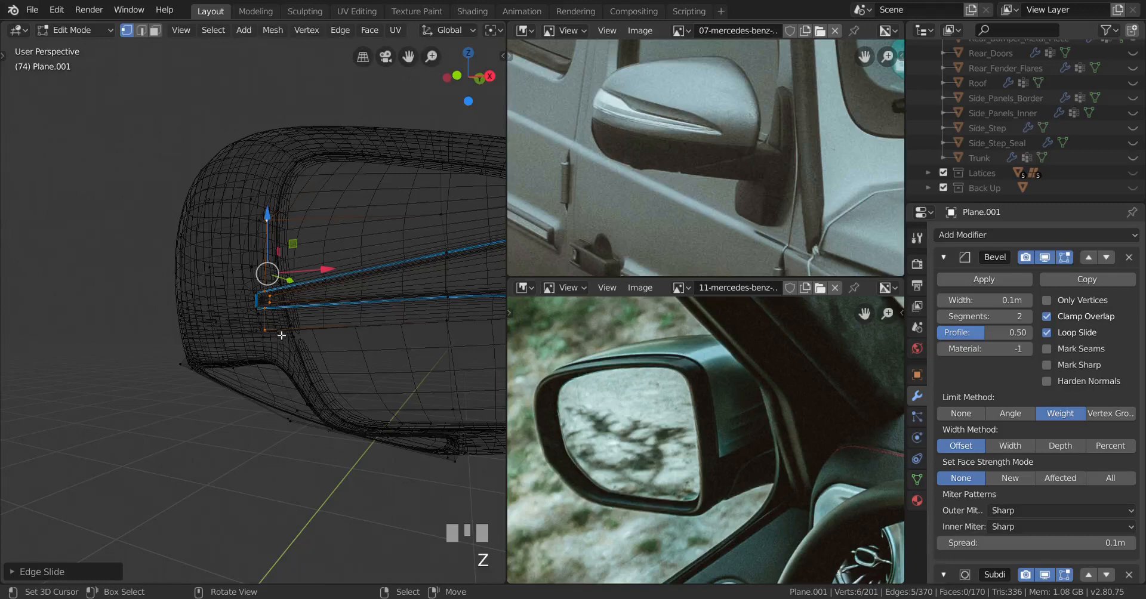
mouse_move(310, 342)
middle_mouse_down()
mouse_move(331, 376)
mouse_move(395, 385)
middle_mouse_up()
right_click(332, 380)
key("z")
key("g")
key("g")
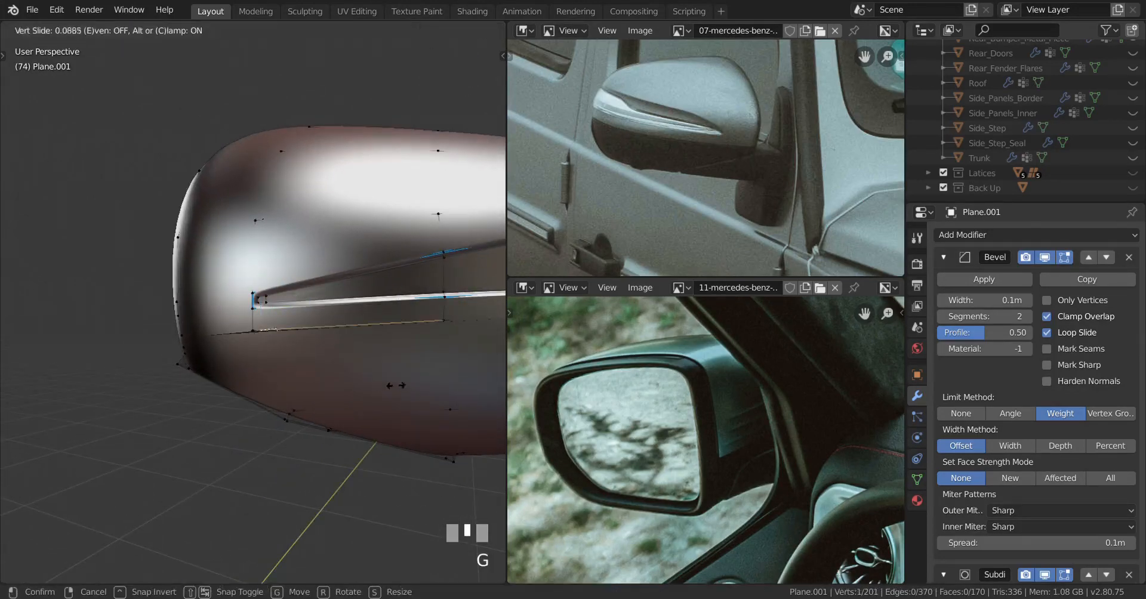
left_click(453, 380)
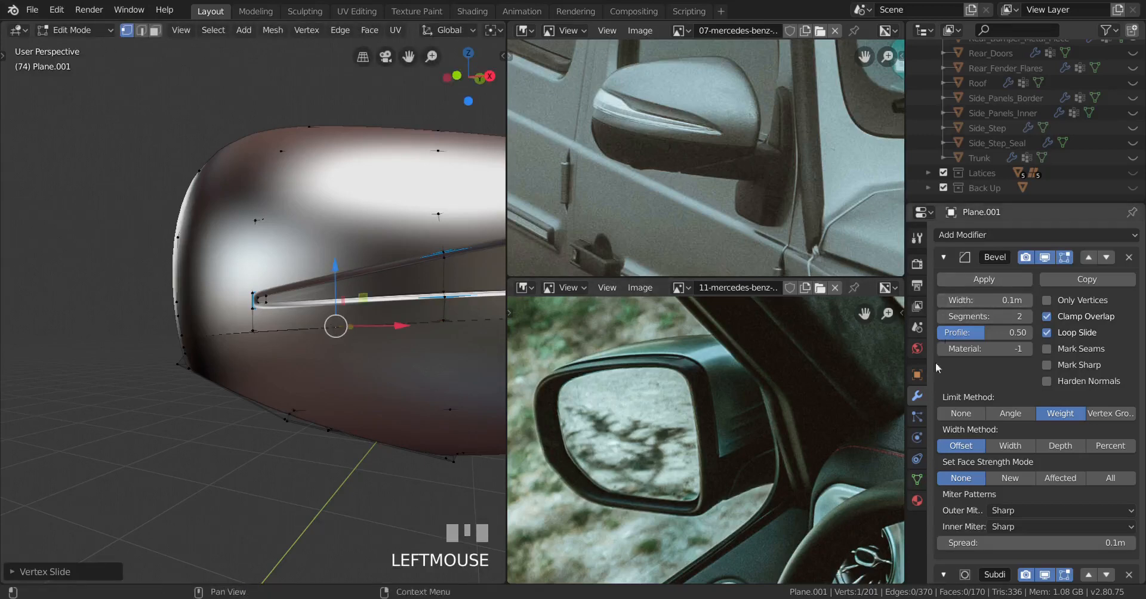
Compare the housing with the Shrinkwrap modifier's viewport display off and on, and examine the band from several angles
left_click(948, 258)
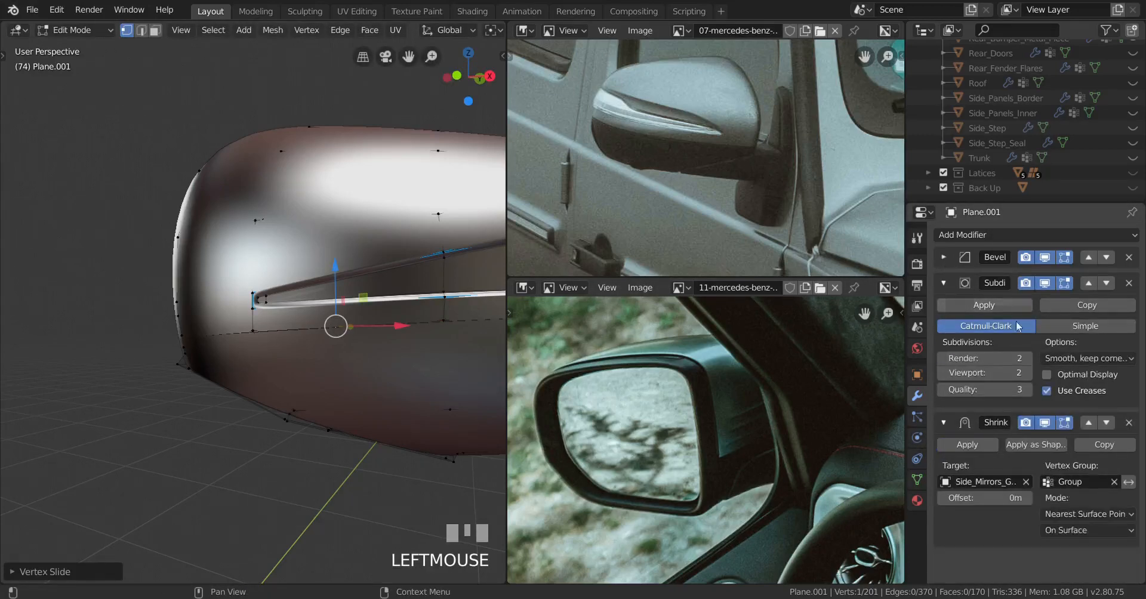
left_click(1044, 424)
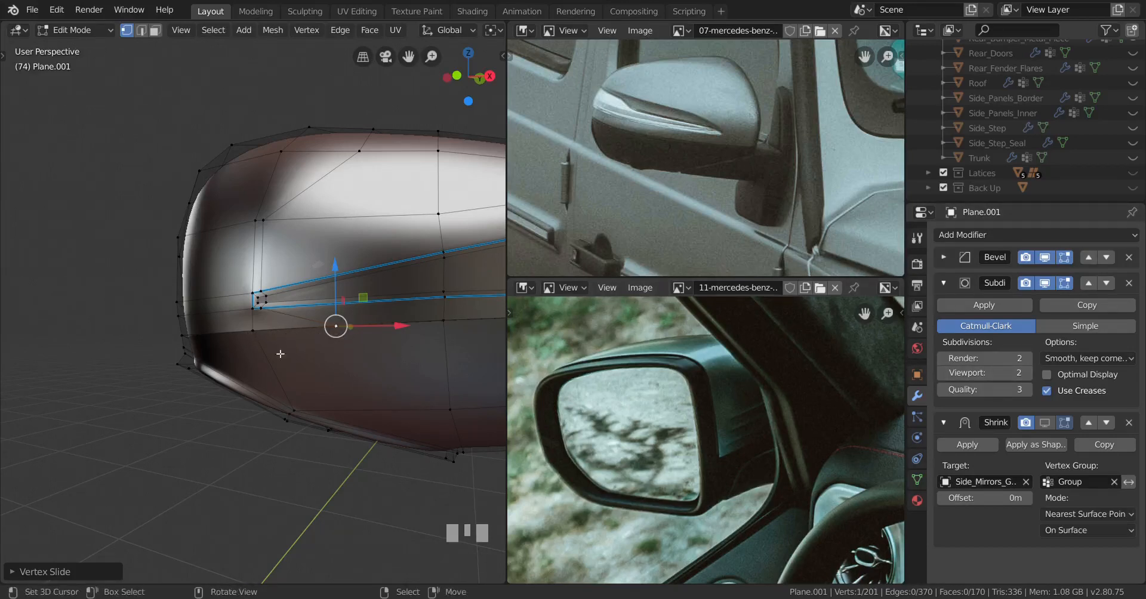
left_click(1045, 420)
scroll(325, 399, "down", 2)
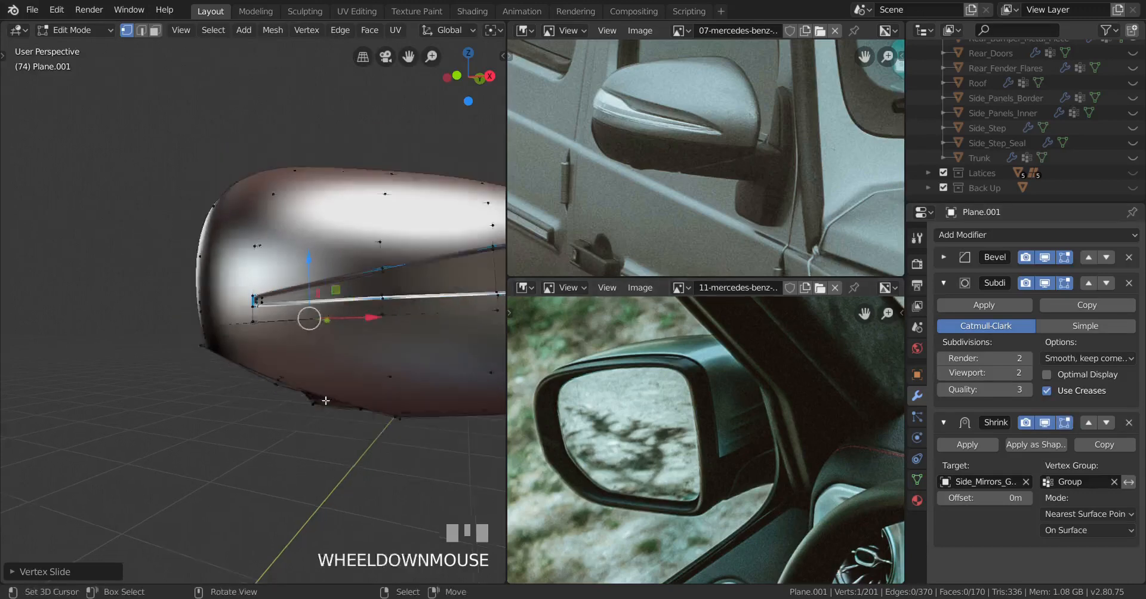
key("Tab")
middle_click_drag(325, 399, 216, 394)
scroll(285, 389, "down", 2)
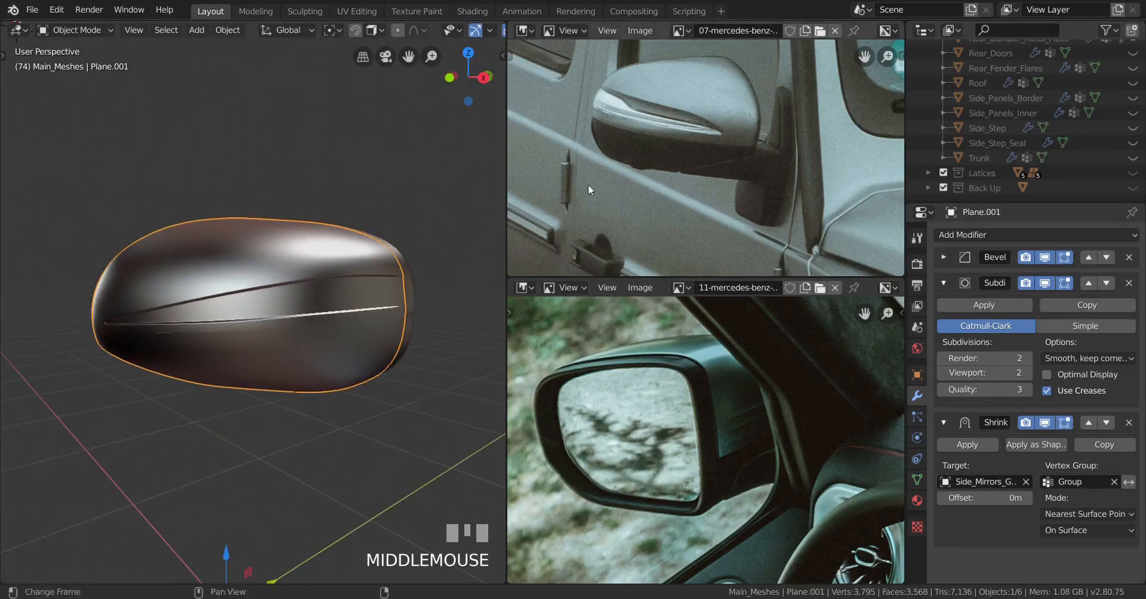
middle_click_drag(113, 358, 162, 380)
scroll(162, 380, "up", 4)
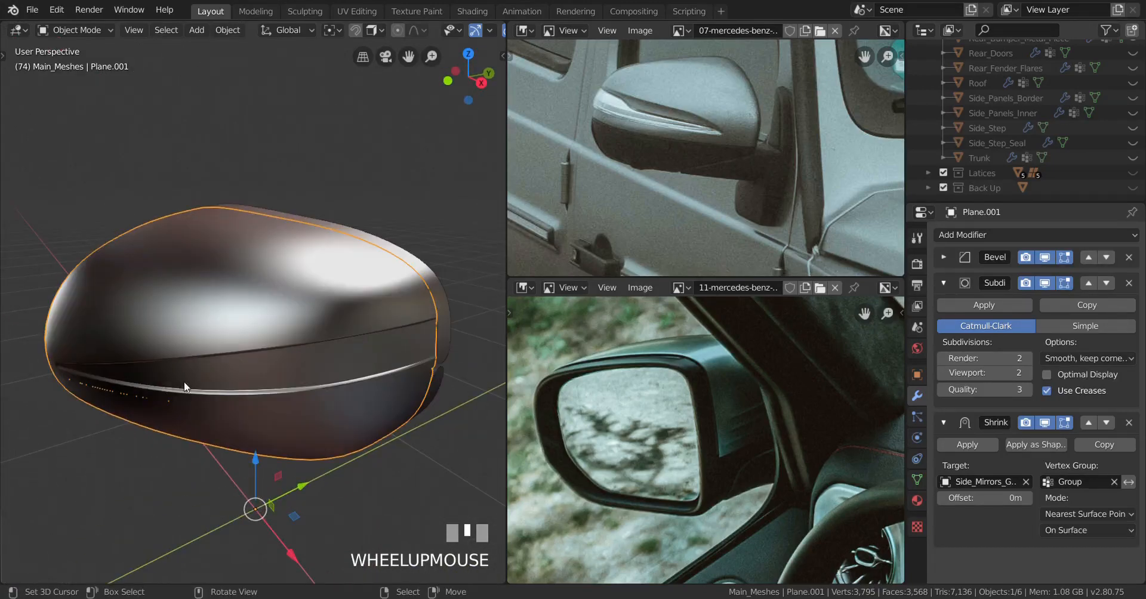
scroll(183, 386, "up", 3)
middle_click_drag(299, 320, 282, 189)
Select the recessed band's inner upper edge path and edge-slide it slightly down towards the middle of the band
key("Tab")
scroll(322, 300, "up", 4)
middle_click_drag(245, 123, 339, 208, "shift")
middle_click_drag(141, 240, 236, 279, "shift")
scroll(179, 251, "up", 4)
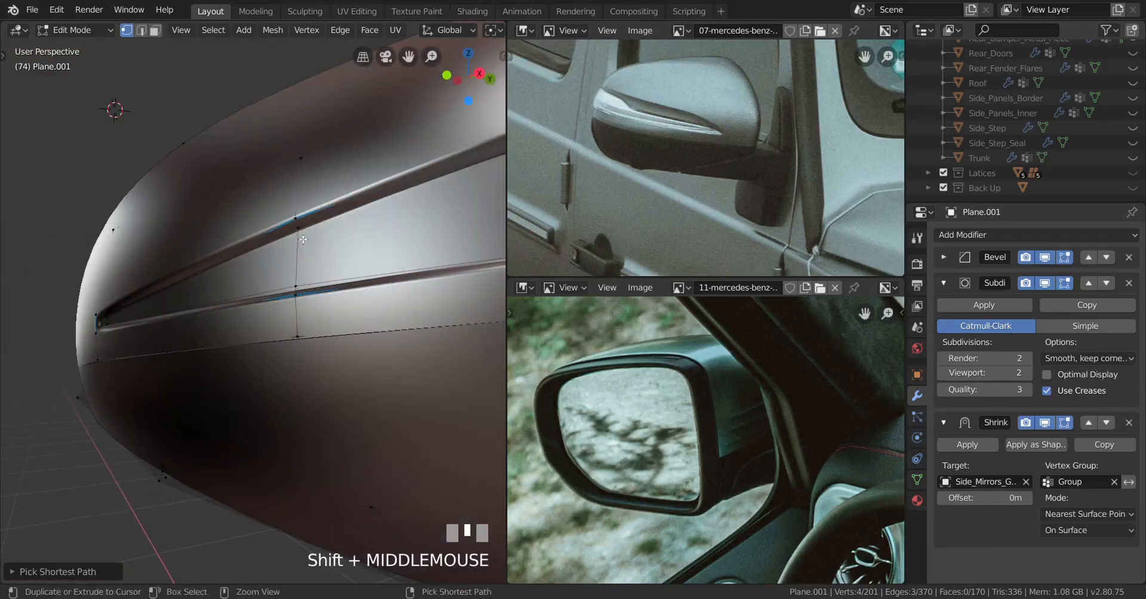
middle_click_drag(303, 239, 246, 263, "shift")
key("g")
key("g")
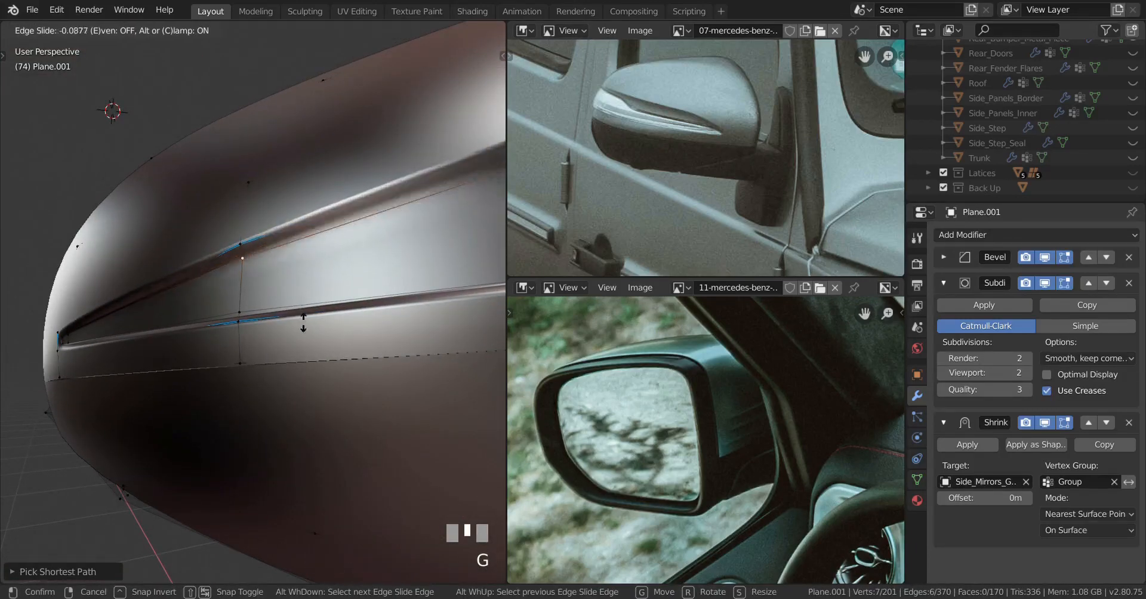
left_click(302, 352, "shift")
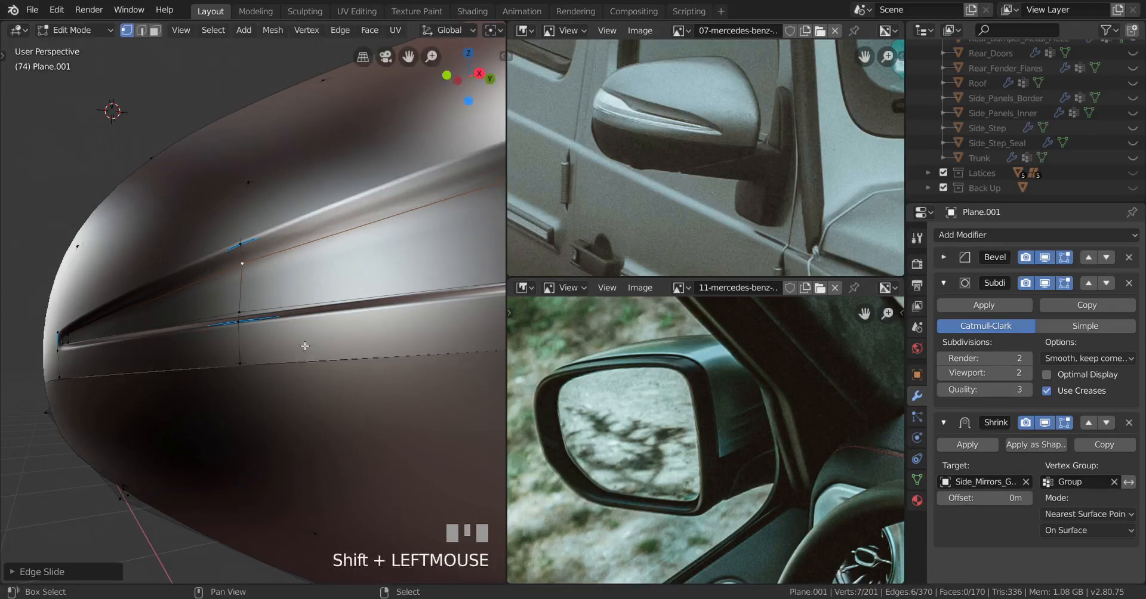
key("Tab")
middle_click_drag(303, 352, 295, 273)
scroll(302, 334, "down", 2)
scroll(295, 274, "up", 3)
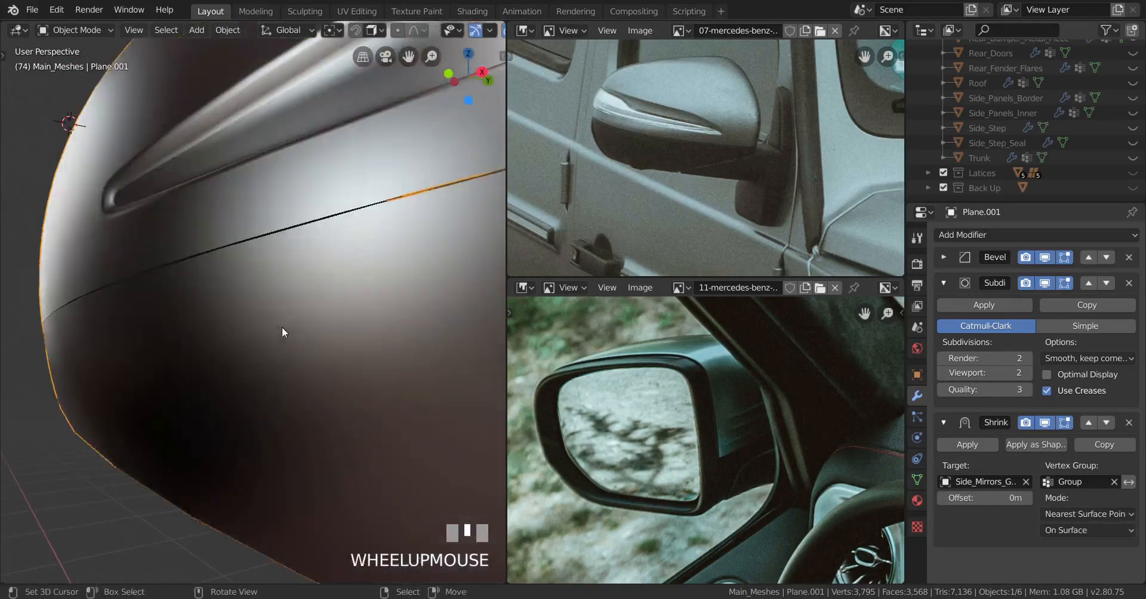
Edge-slide the short inner upper and lower edges at the band's pointed tip closer together
key("Tab")
mouse_move(284, 330)
middle_mouse_down("shift")
mouse_move(264, 292)
mouse_move(197, 328)
middle_mouse_up("shift")
key("z")
scroll(192, 332, "up", 2)
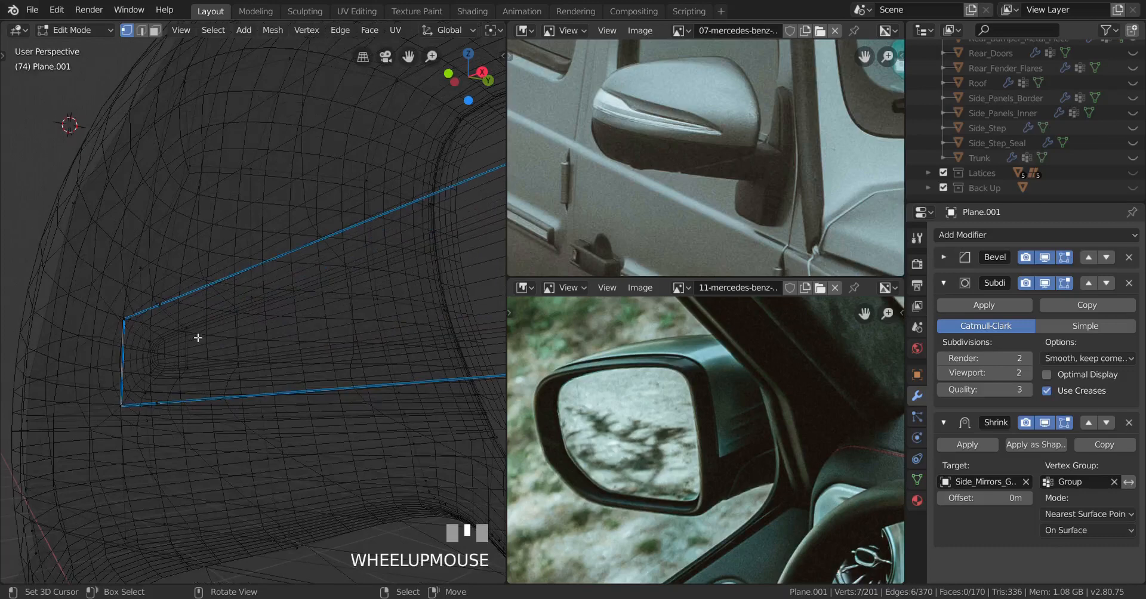
key("z")
key("z")
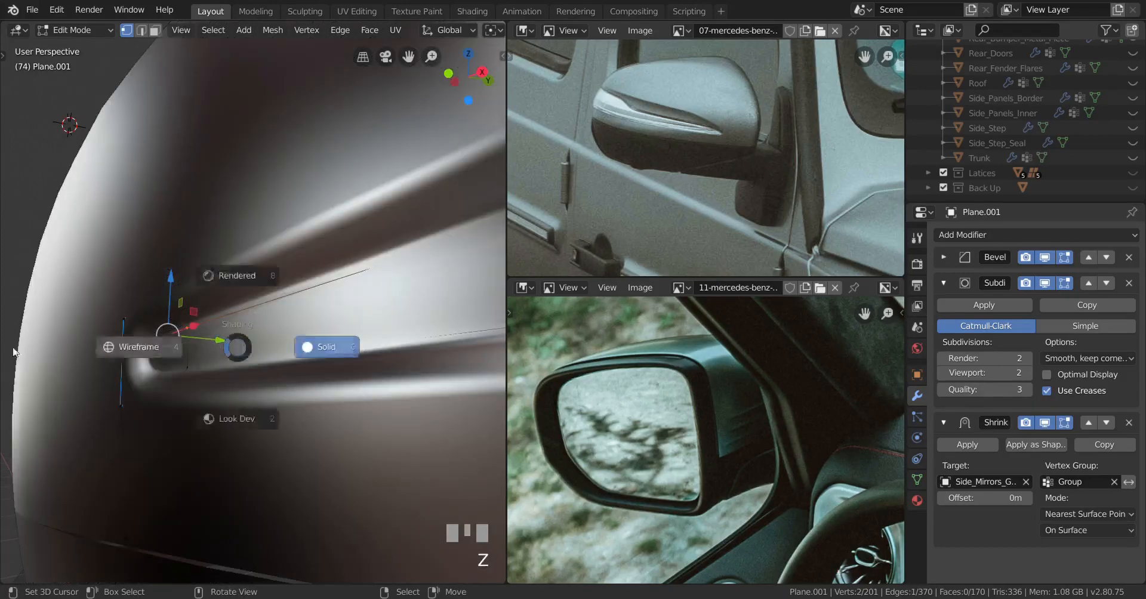
key("g")
key("g")
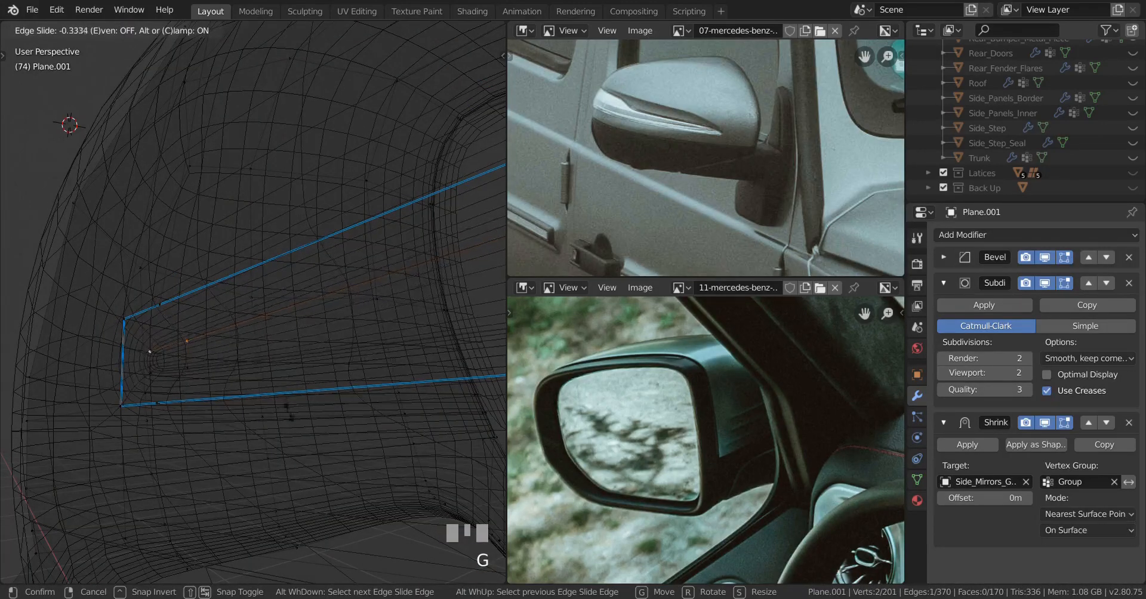
left_click(247, 397, "shift")
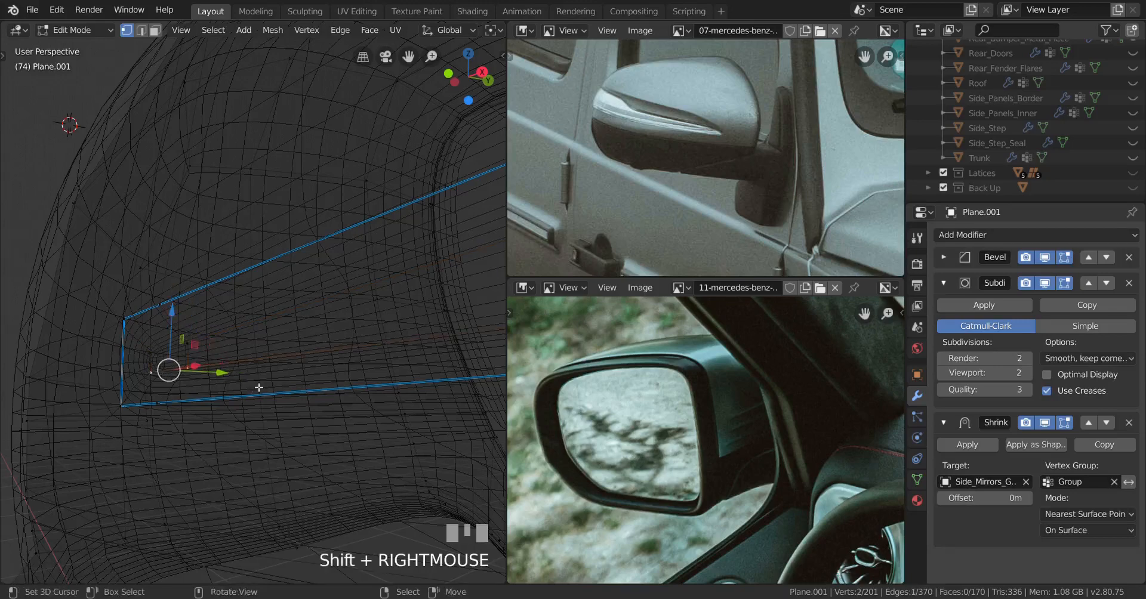
key("g")
key("g")
left_click(265, 253)
key("z")
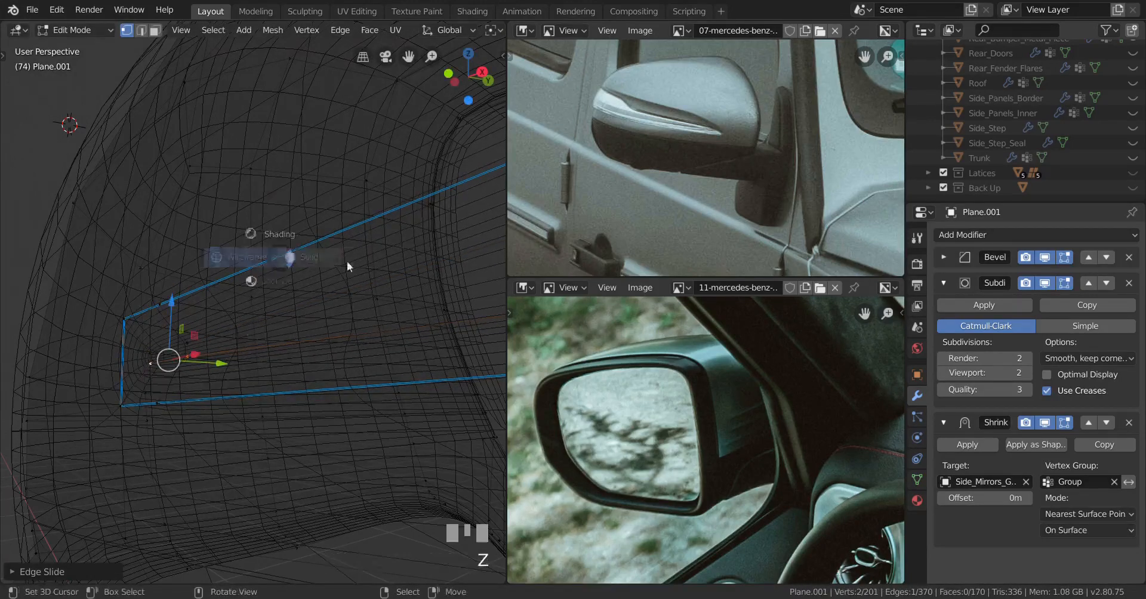
Select the recessed band's inner lower edge path along its full length and edge-slide it towards the middle of the band
scroll(346, 263, "down", 5)
key("Tab")
mouse_move(346, 280)
middle_mouse_down()
mouse_move(332, 326)
mouse_move(378, 353)
mouse_move(315, 353)
middle_mouse_up()
key("Tab")
middle_click_drag(316, 353, 240, 371, "shift")
middle_click_drag(240, 371, 303, 338)
scroll(302, 338, "up", 5)
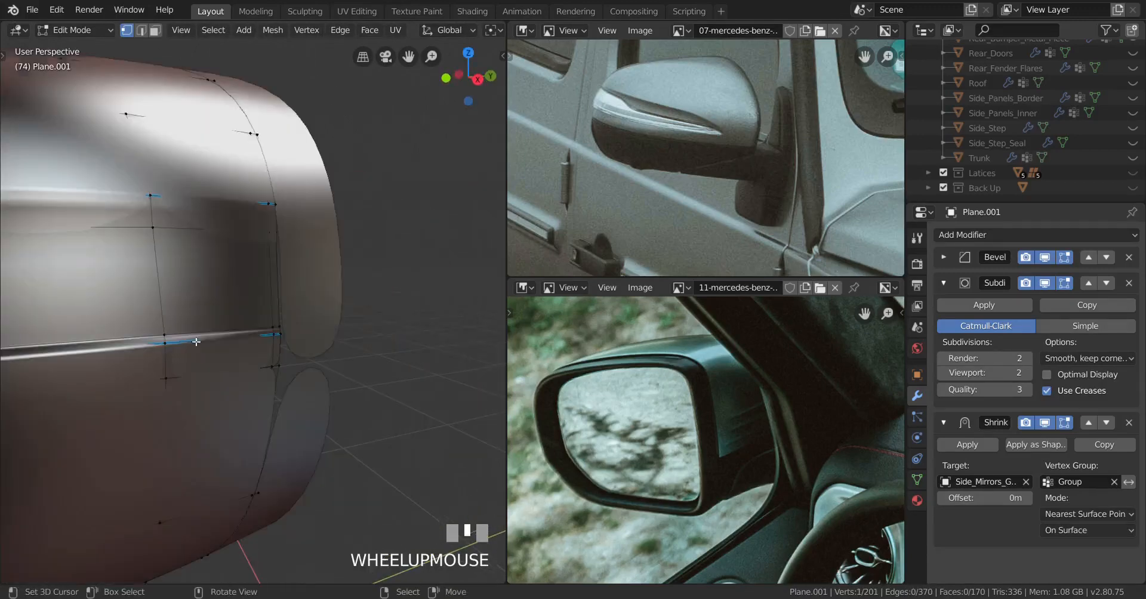
scroll(275, 342, "down", 4)
middle_click_drag(246, 382, 294, 363, "shift")
key("g")
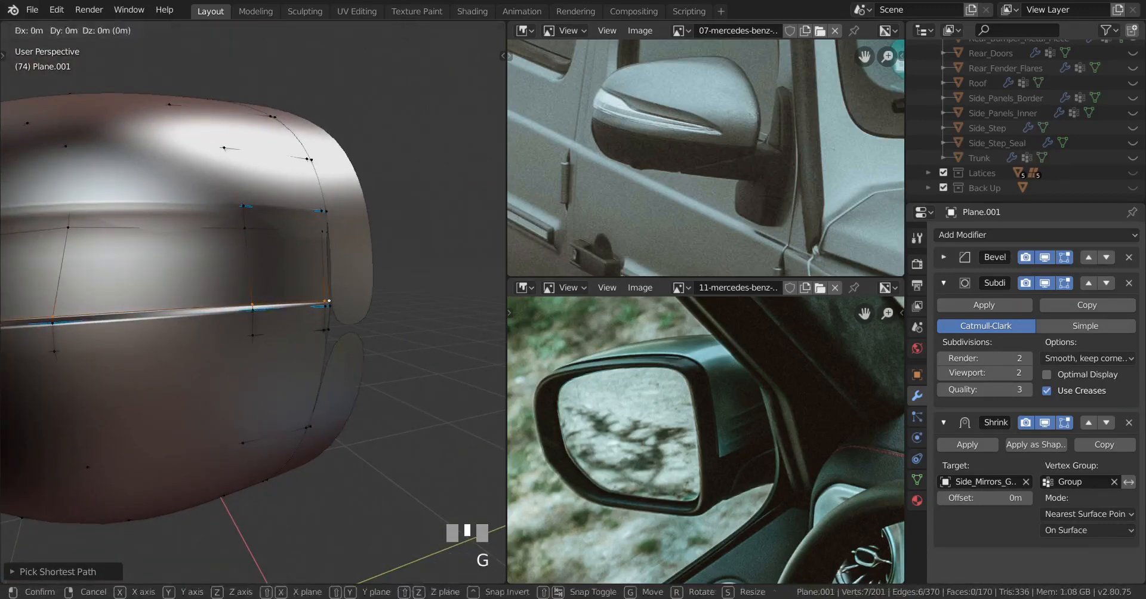
key("g")
left_click(369, 336)
scroll(369, 336, "down", 3)
mouse_move(173, 360)
middle_mouse_down("shift")
mouse_move(177, 350)
mouse_move(252, 344)
mouse_move(262, 331)
mouse_move(177, 354)
middle_mouse_up("shift")
key("Tab")
scroll(252, 344, "down", 2)
scroll(176, 354, "up", 2)
key("Tab")
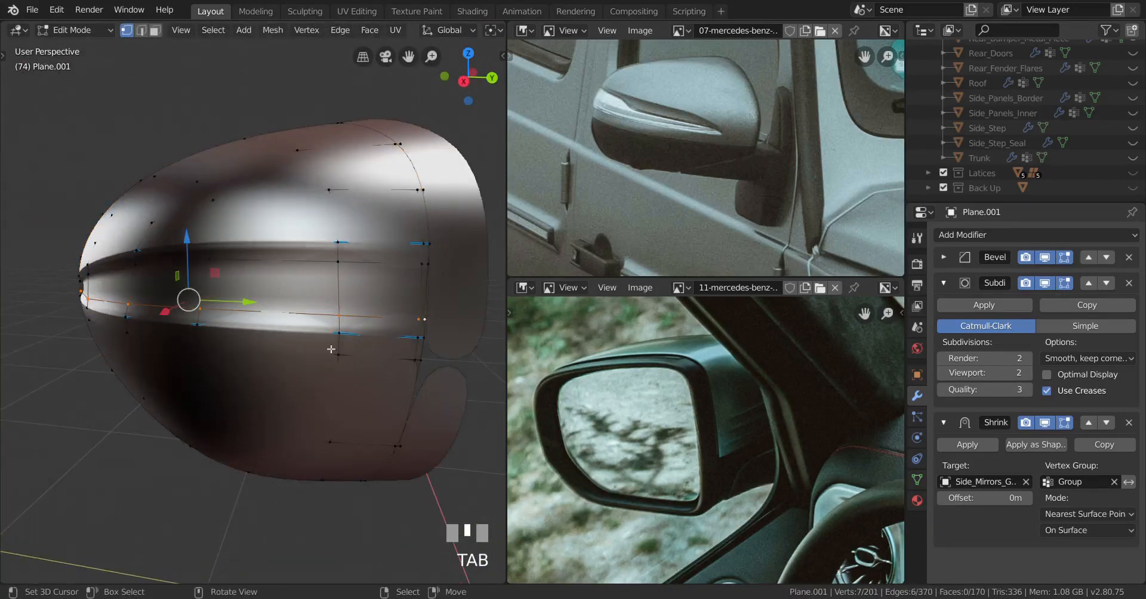
Select the narrow face at the band's wide end and examine the reshaped indicator band across the housing
mouse_move(316, 369)
middle_mouse_down()
mouse_move(285, 371)
mouse_move(332, 374)
middle_mouse_up()
middle_click_drag(330, 372, 158, 355, "shift")
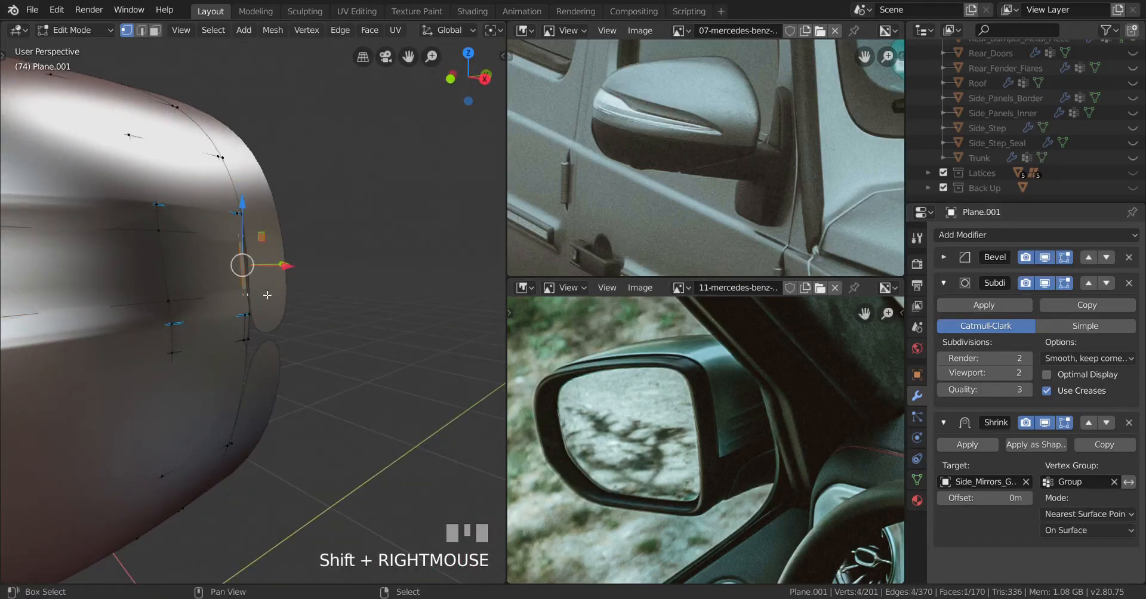
middle_click_drag(269, 311, 358, 365)
left_click_drag(361, 366, 366, 363)
right_click(374, 368, "shift")
middle_click_drag(364, 364, 234, 349)
key("Tab")
scroll(262, 361, "down", 3)
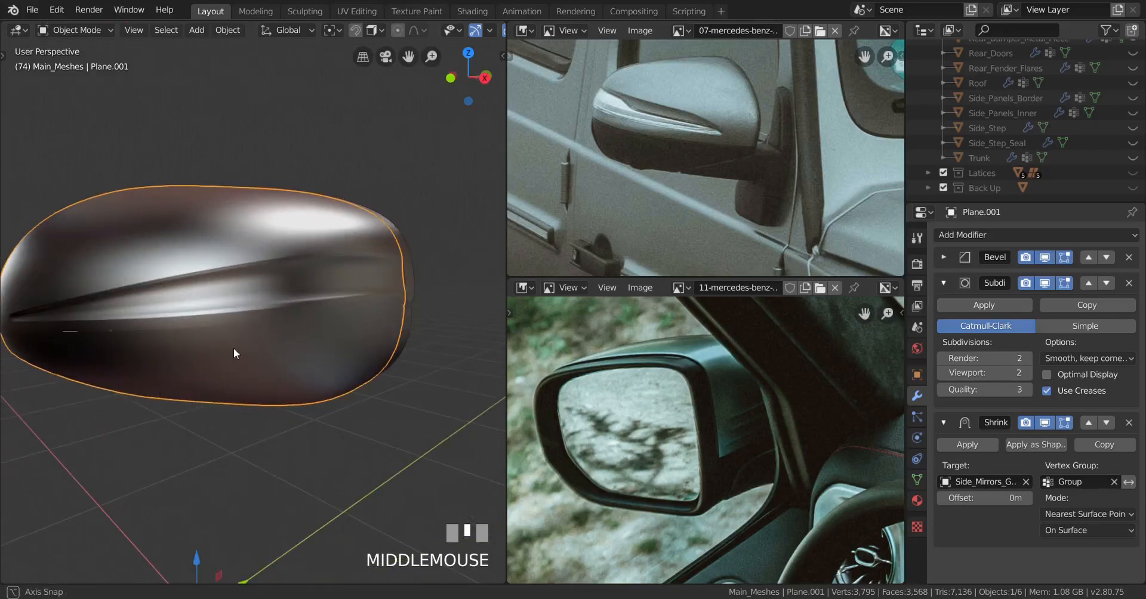
Select the recessed band's inner face loop and remove its vertices from the vertex group "Group"
key("Tab")
scroll(234, 348, "up", 3)
right_click(234, 273, "alt+shift")
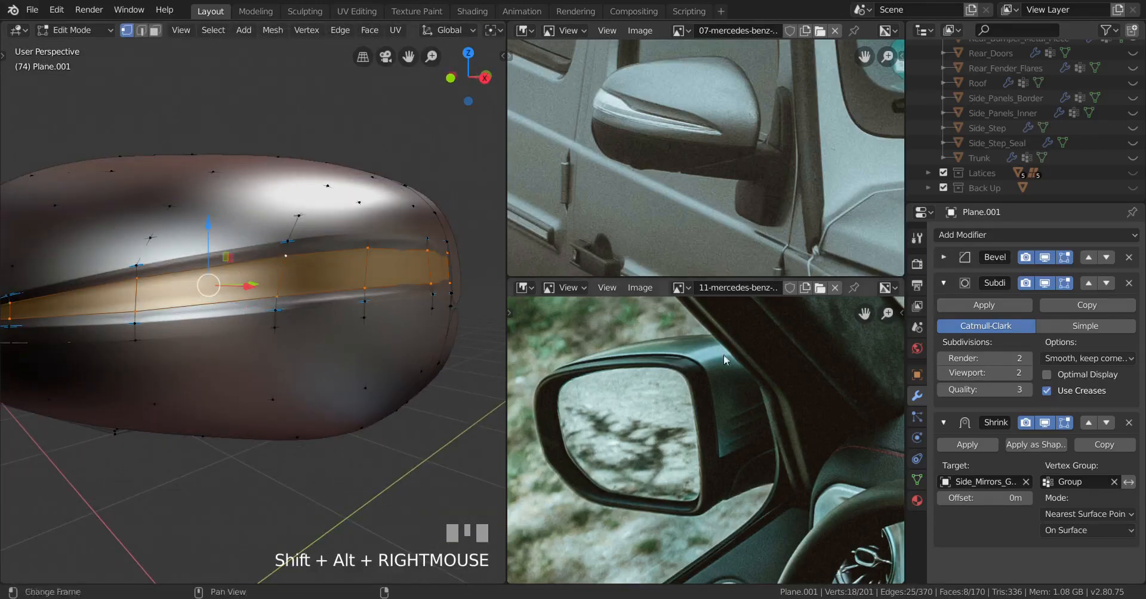
left_click(918, 478)
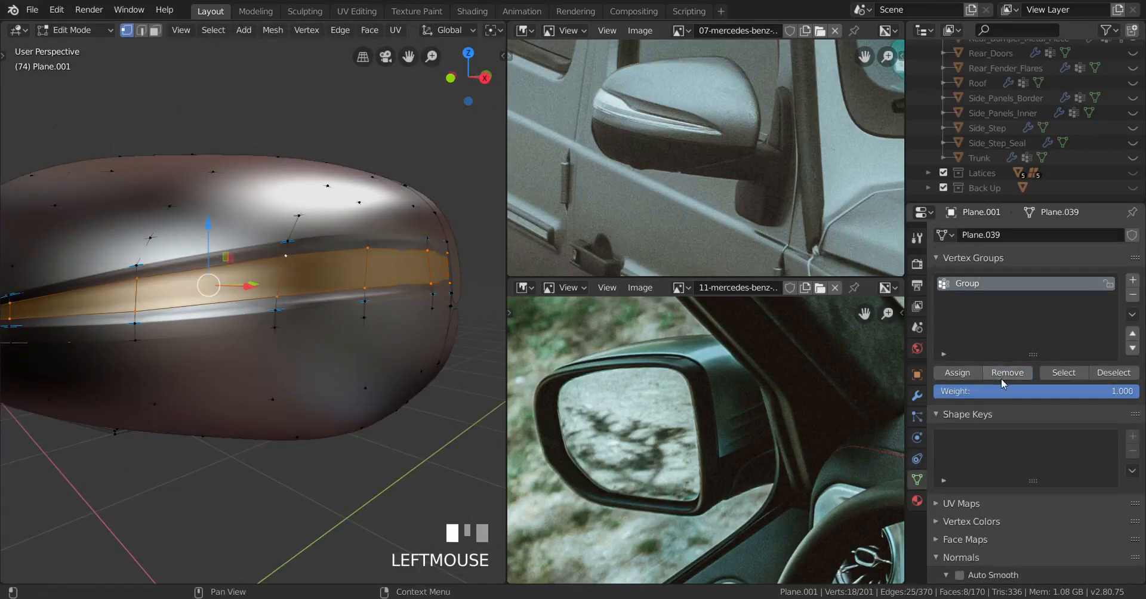
Select the band's upper and lower border edge loops and examine the shading around the recess
middle_click_drag(333, 380, 325, 342)
right_click(295, 339, "alt")
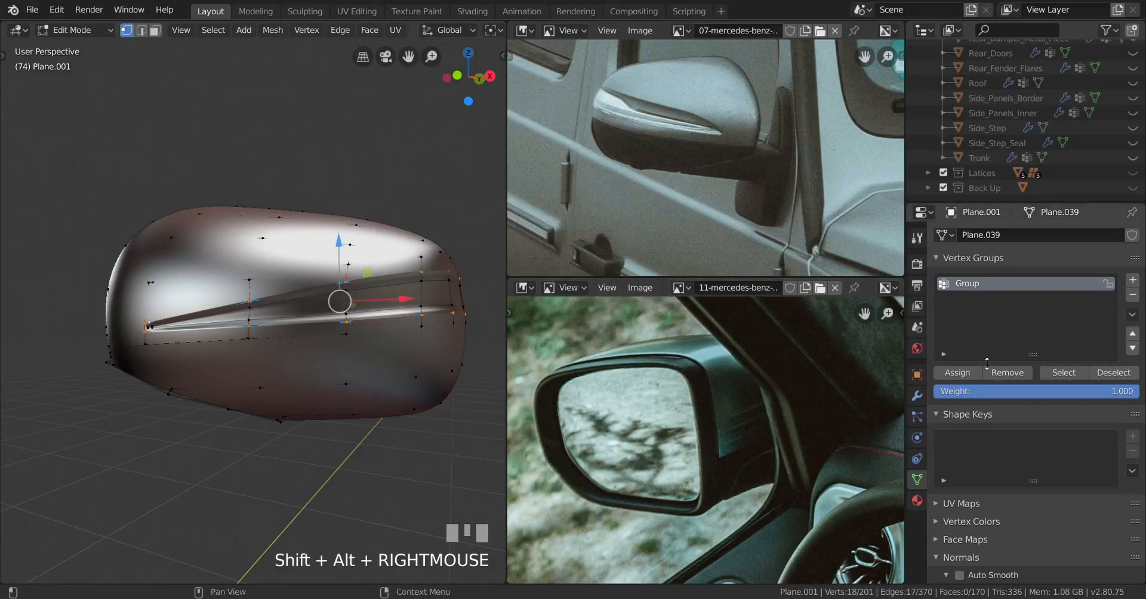
middle_click_drag(298, 382, 359, 371)
key("Tab")
scroll(207, 362, "up", 2)
key("Tab")
scroll(285, 375, "up", 2)
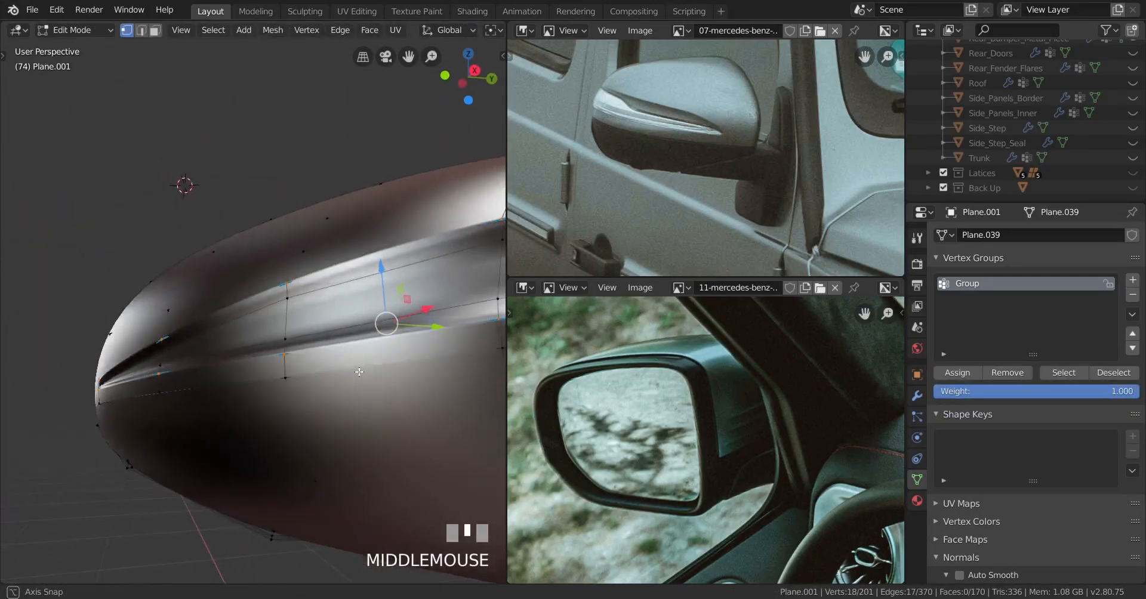
Try centred loop cuts along the band's recessed walls, excluded from the vertex group "Group", and dissolve the added edges
left_click(296, 292)
right_click(299, 299)
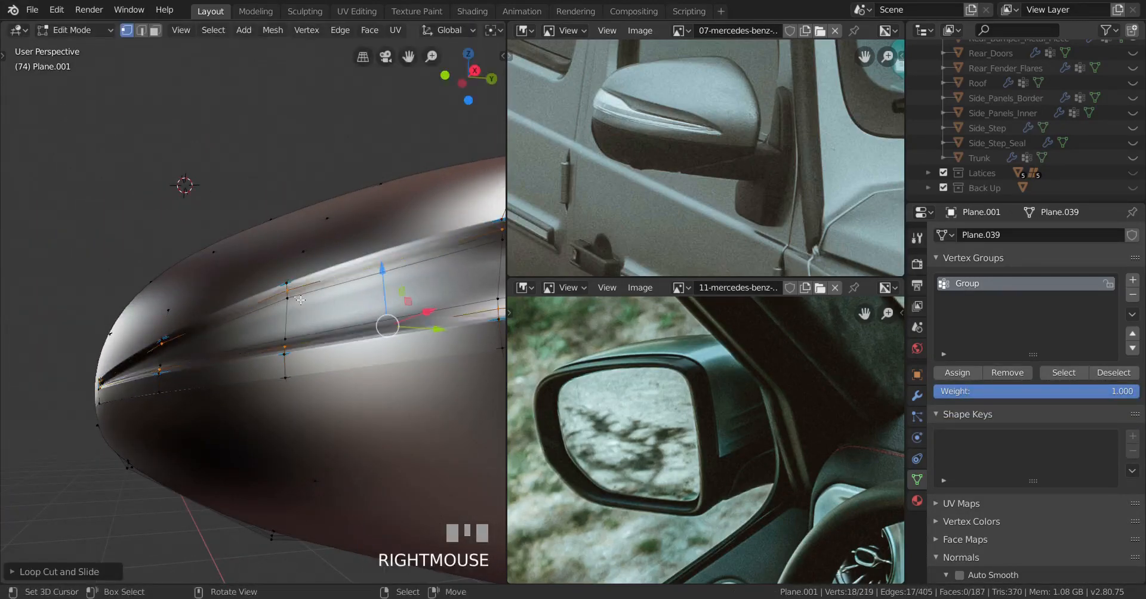
left_click(1004, 374)
key("Tab")
middle_click_drag(412, 372, 332, 361)
key("Tab")
key("x")
left_click(358, 371)
scroll(333, 372, "down", 3)
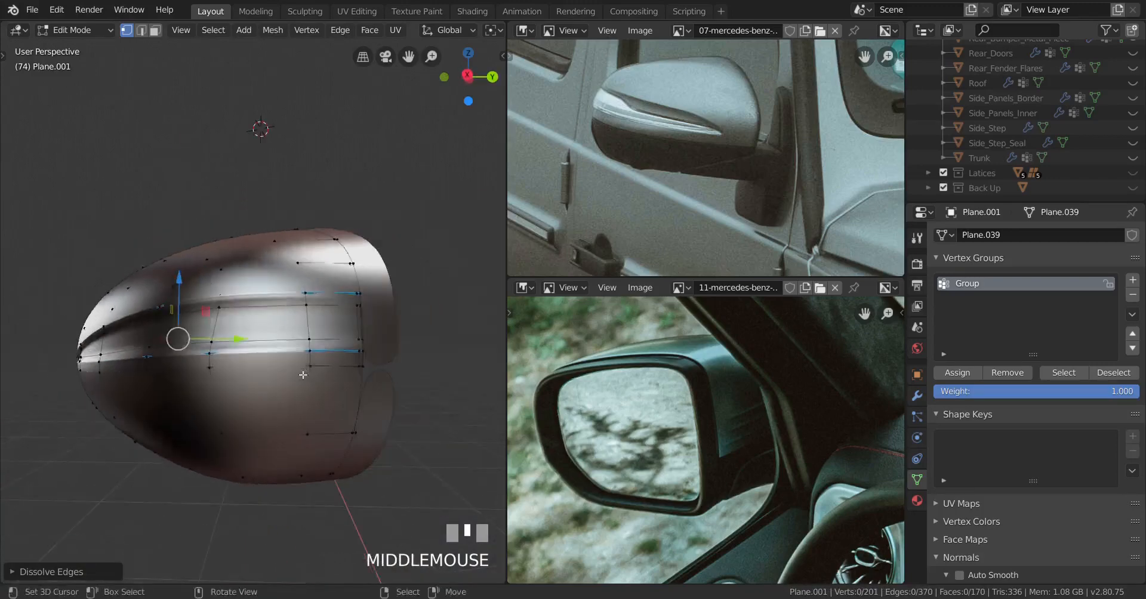
Select the outer border edge loop of the recessed band and check the selection in wireframe
key("Tab")
key("Tab")
scroll(380, 366, "up", 2)
middle_click_drag(250, 351, 280, 300, "shift")
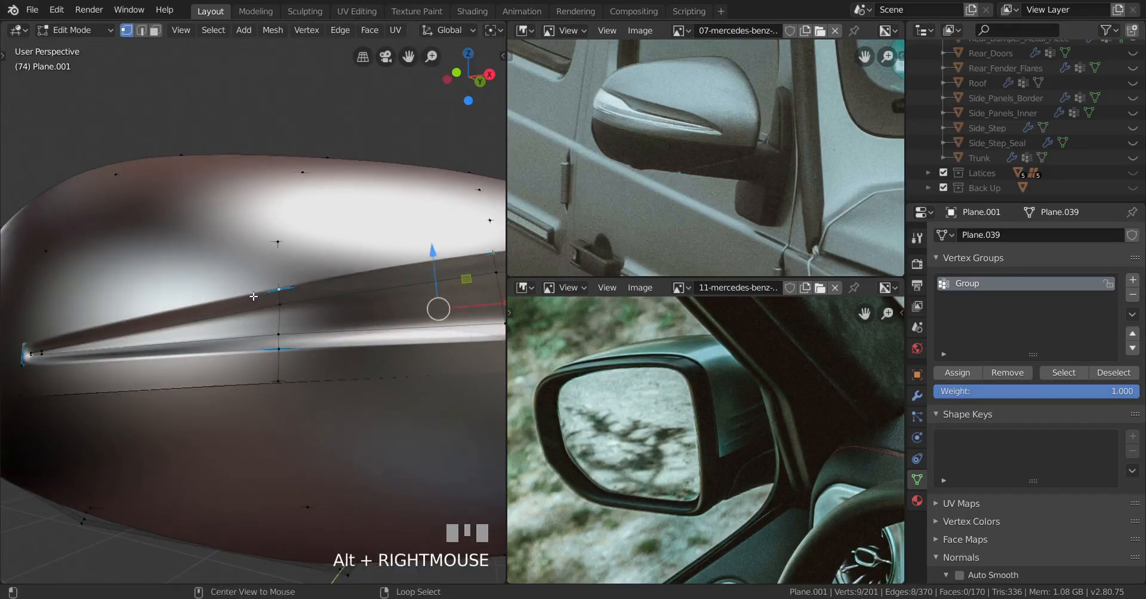
key("z")
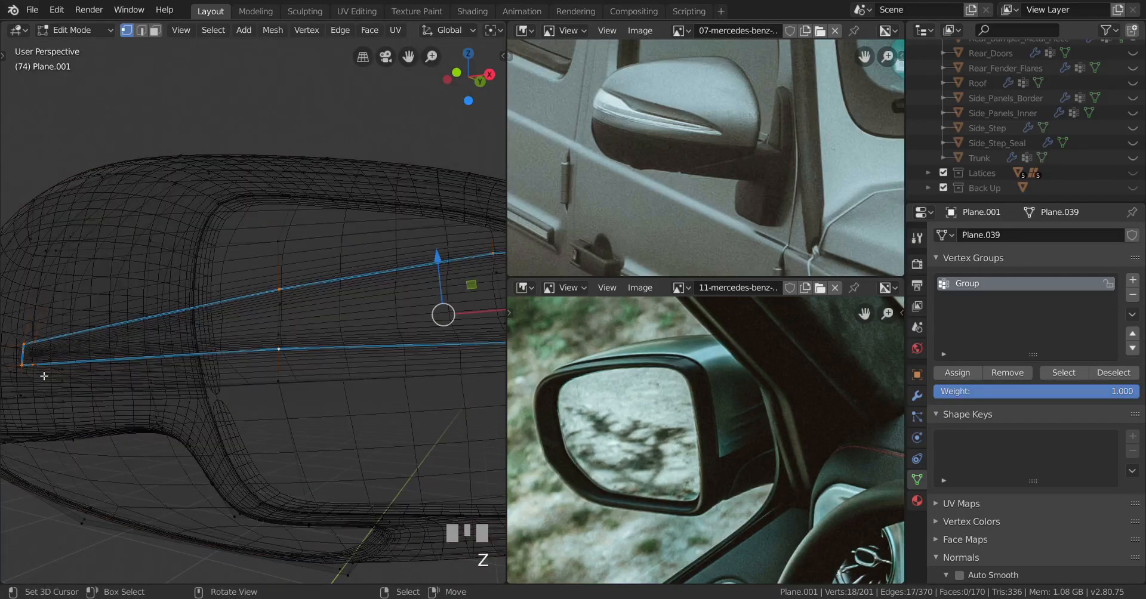
key("z")
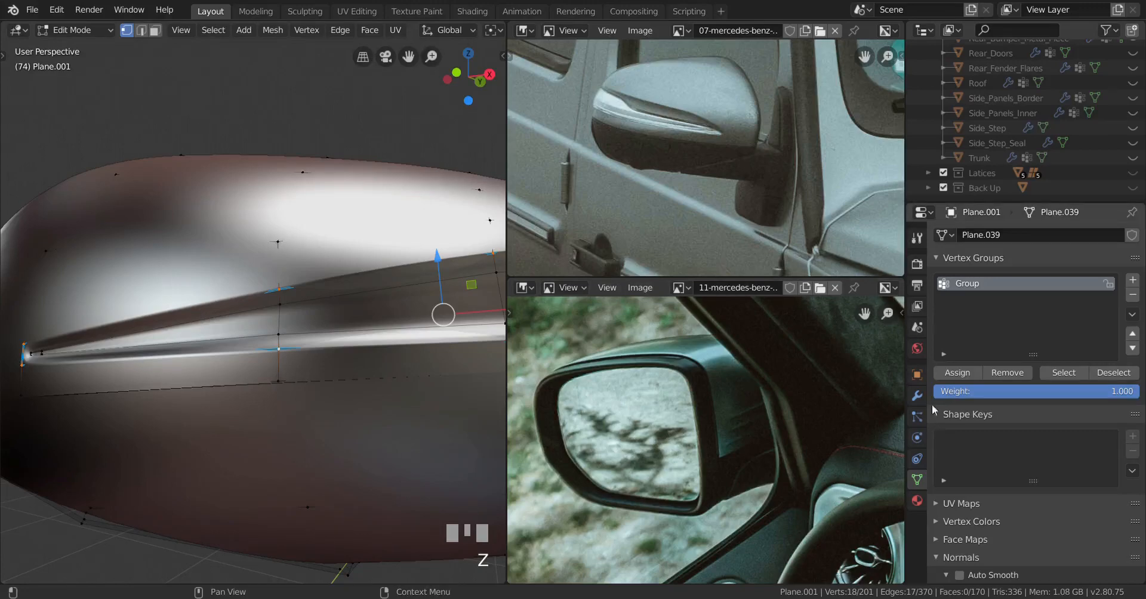
Turn off the Shrinkwrap modifier's viewport display to show the unprojected border around the band's narrow end
left_click(917, 395)
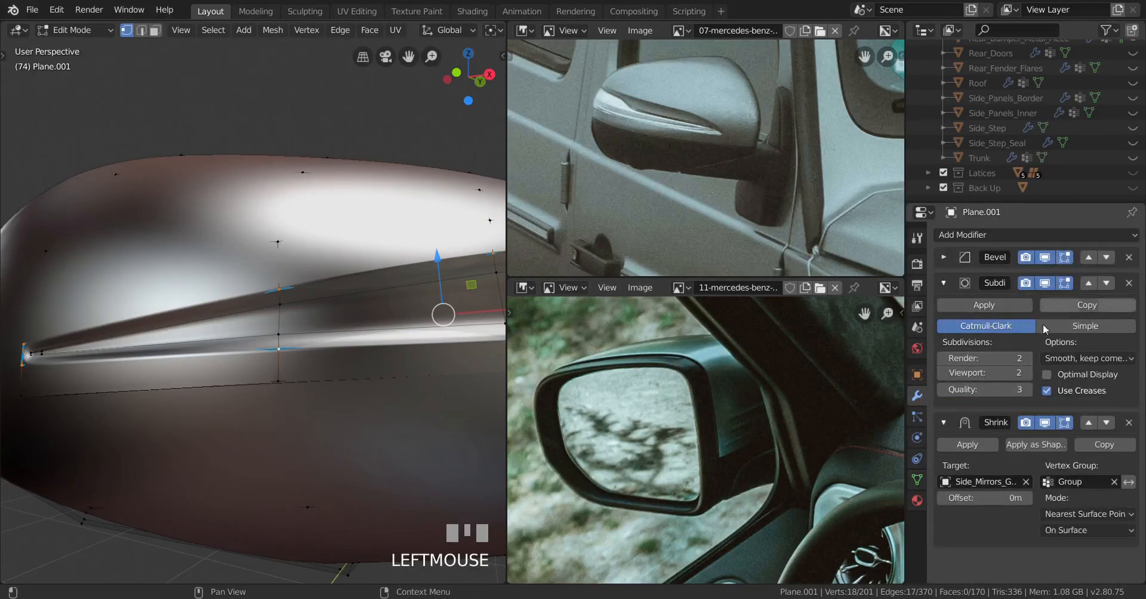
left_click(1038, 424)
middle_click_drag(281, 369, 306, 398, "shift")
scroll(309, 403, "up", 5)
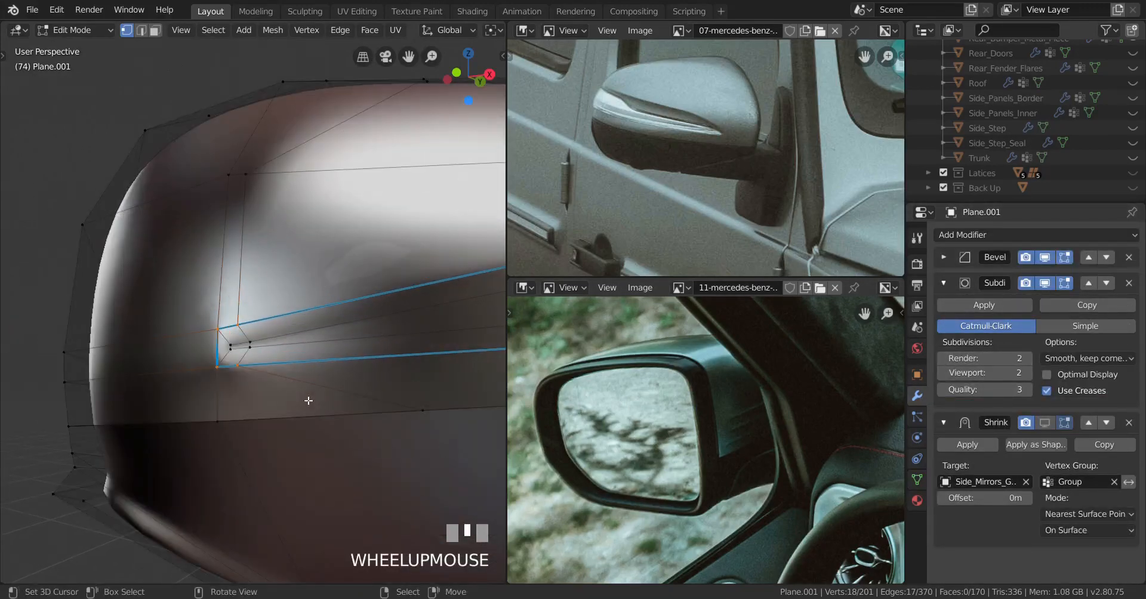
scroll(311, 423, "down", 4)
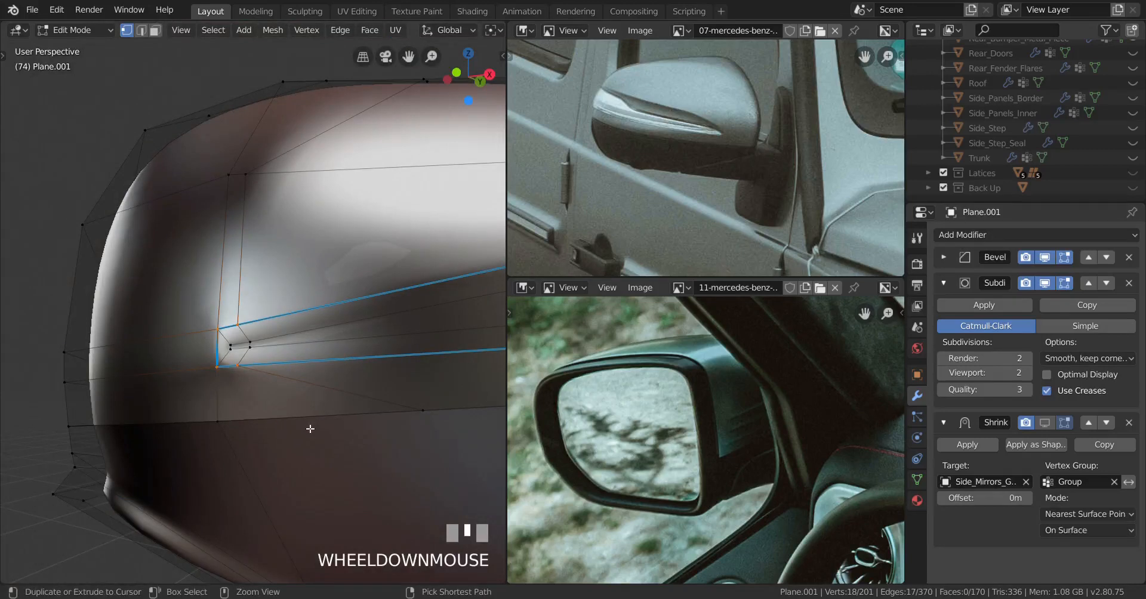
Try a one-segment bevel about 0.00053 m wide with profile 1.000 on the band's border edge loop
key("ctrl+b")
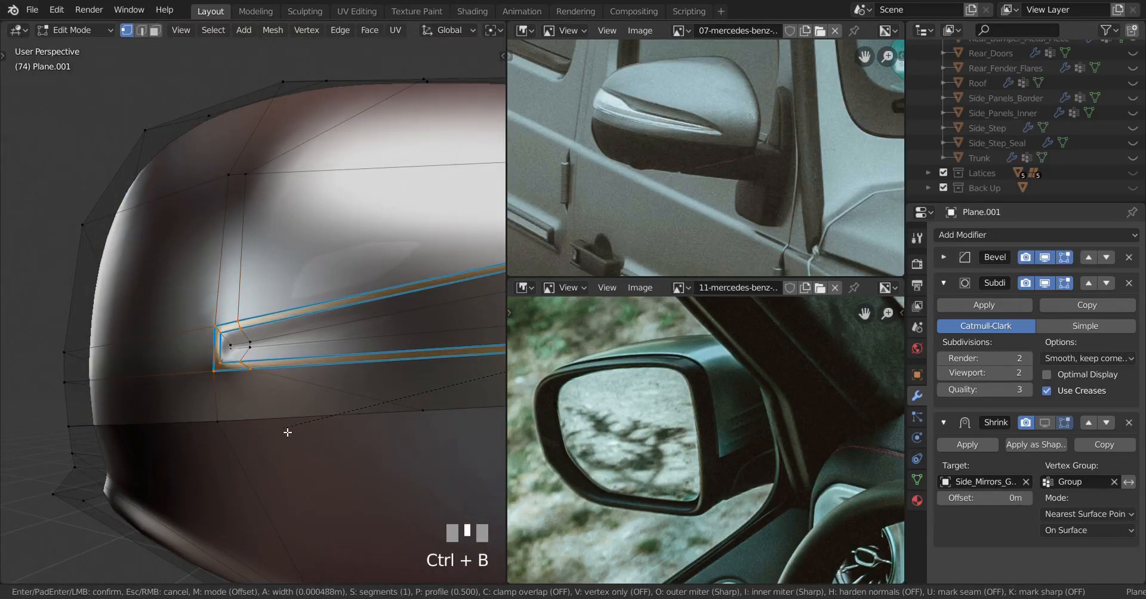
left_click(286, 432)
scroll(298, 423, "down", 5)
middle_click_drag(328, 400, 281, 403, "shift")
scroll(281, 404, "up", 2)
left_click(19, 571)
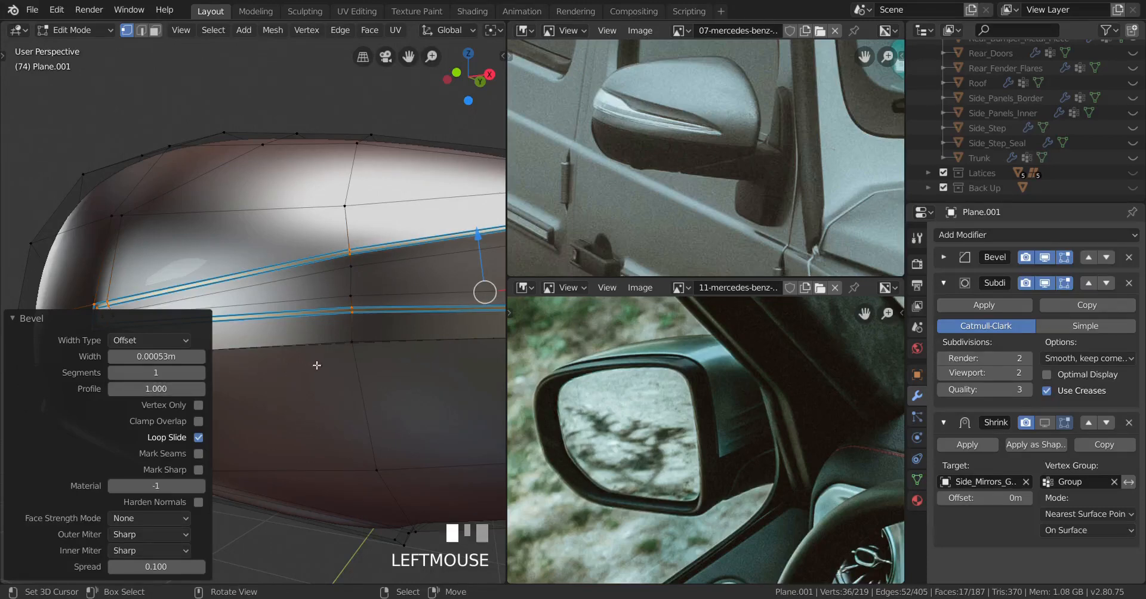
middle_click_drag(256, 362, 376, 258, "shift")
Inspect a corner vertex at the band's narrow end and undo the border bevel
right_click(378, 255)
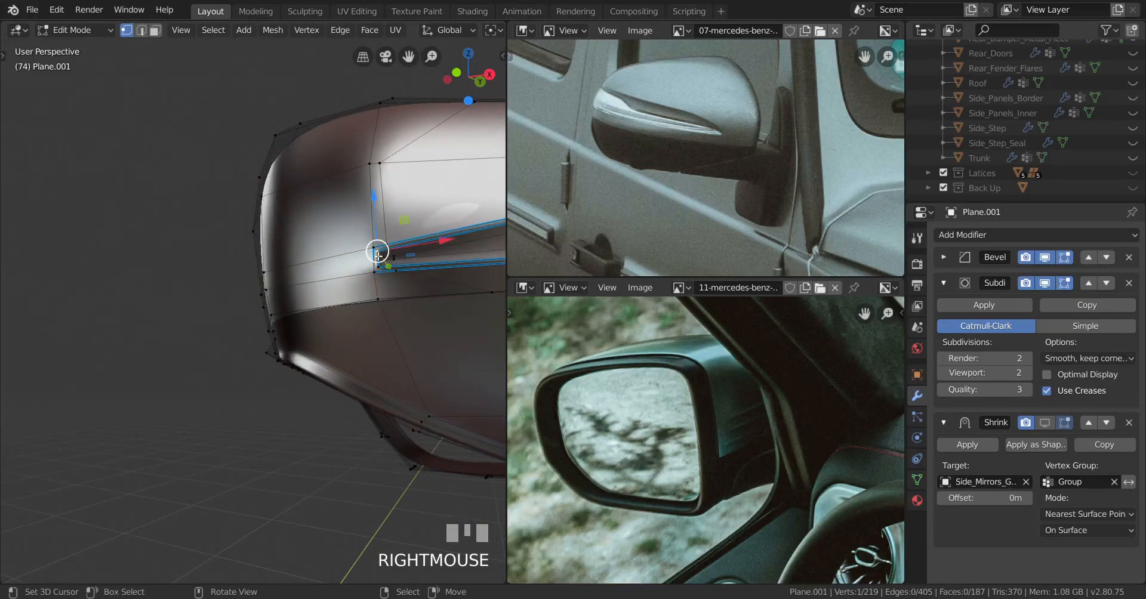
key("KP_Decimal")
scroll(281, 430, "down", 4)
key("ctrl+z")
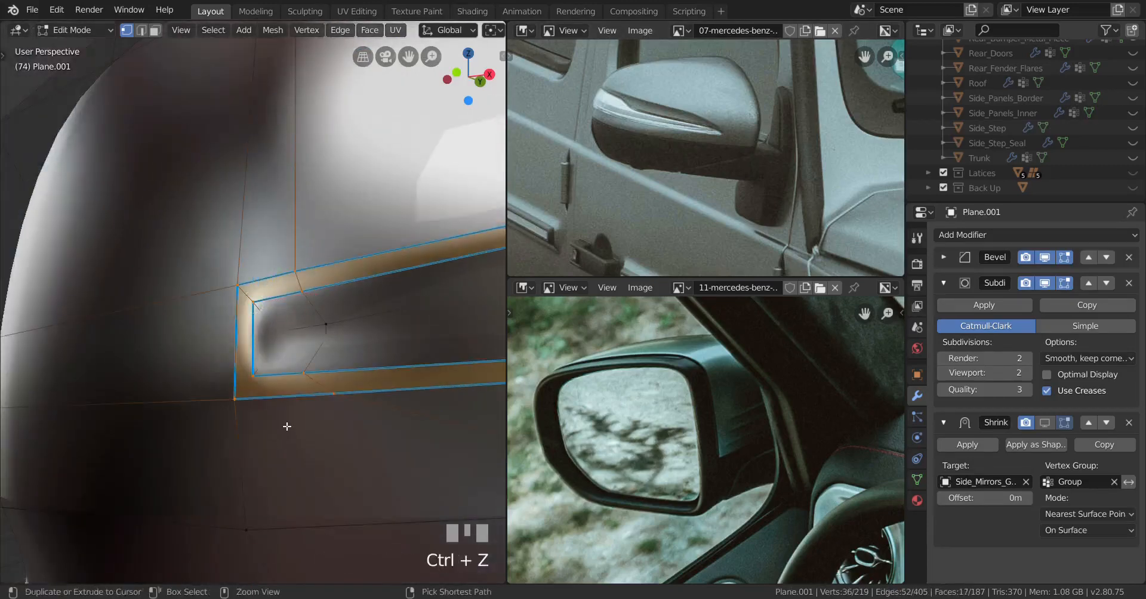
scroll(287, 426, "up", 2)
key("ctrl+z")
Bevel the band's border edge loop about 0.0006 m wide with one segment and a profile of 0.030
key("ctrl+b")
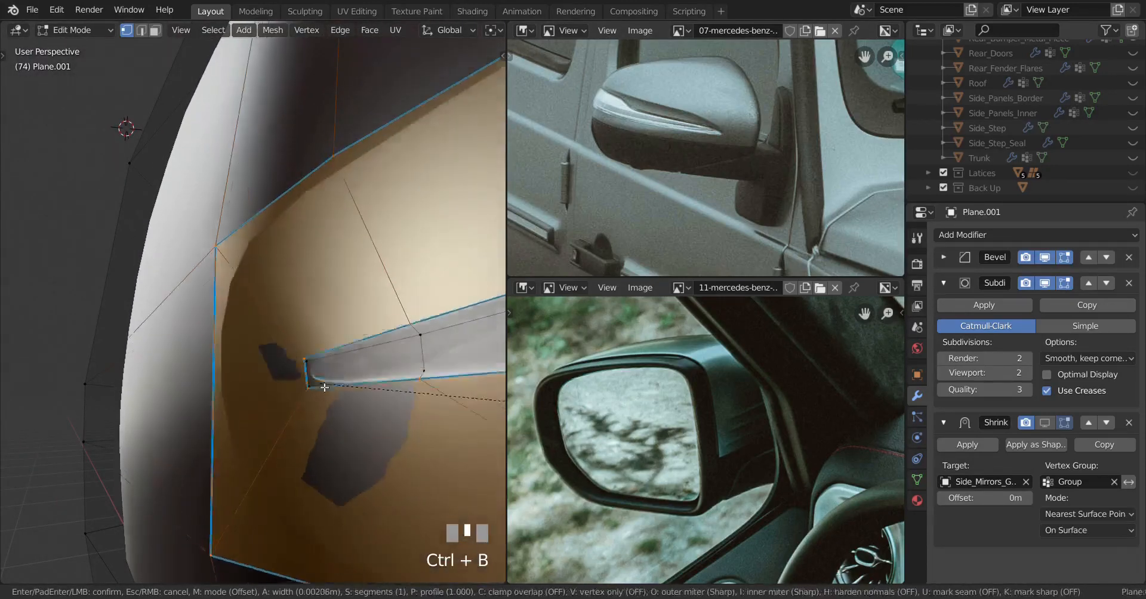
left_click(76, 366)
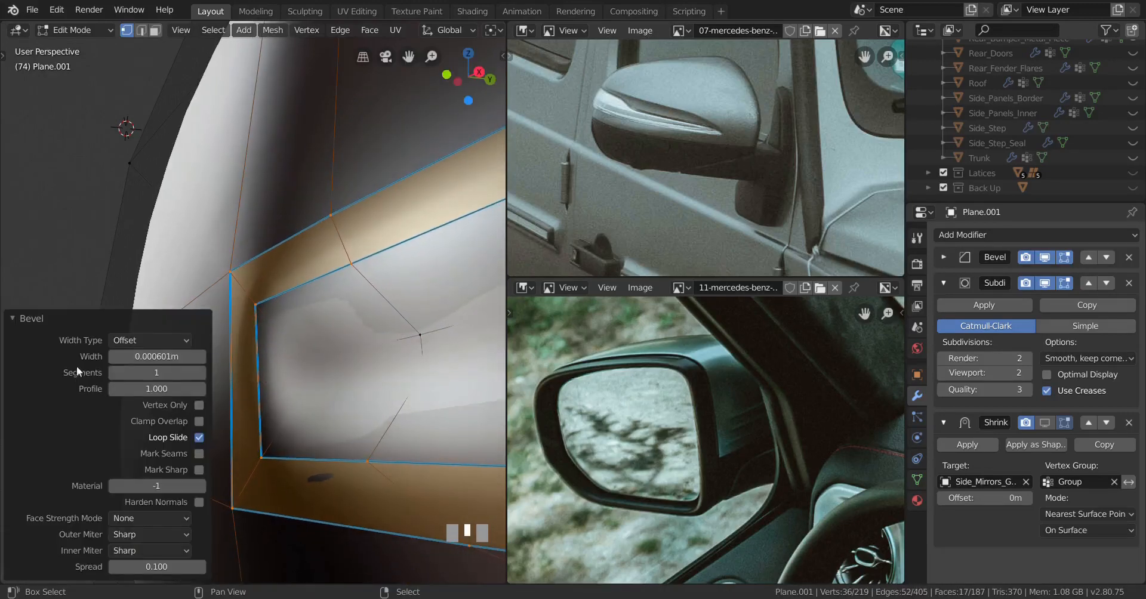
middle_click_drag(298, 389, 185, 372)
left_click_drag(166, 393, 134, 392)
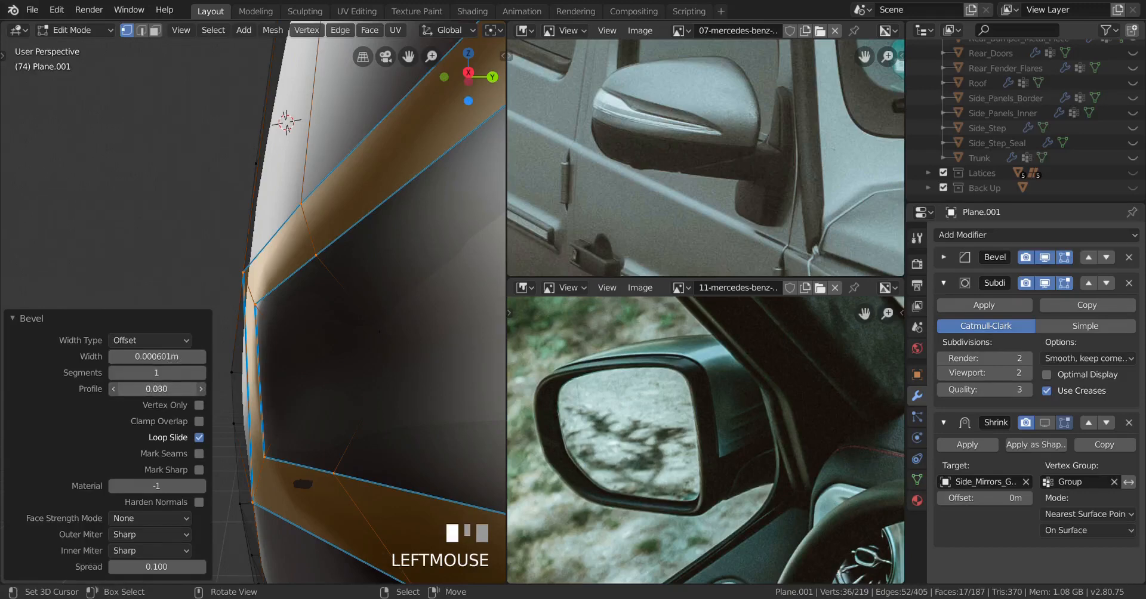
middle_click_drag(256, 395, 270, 377)
scroll(253, 397, "up", 2)
left_click(11, 318)
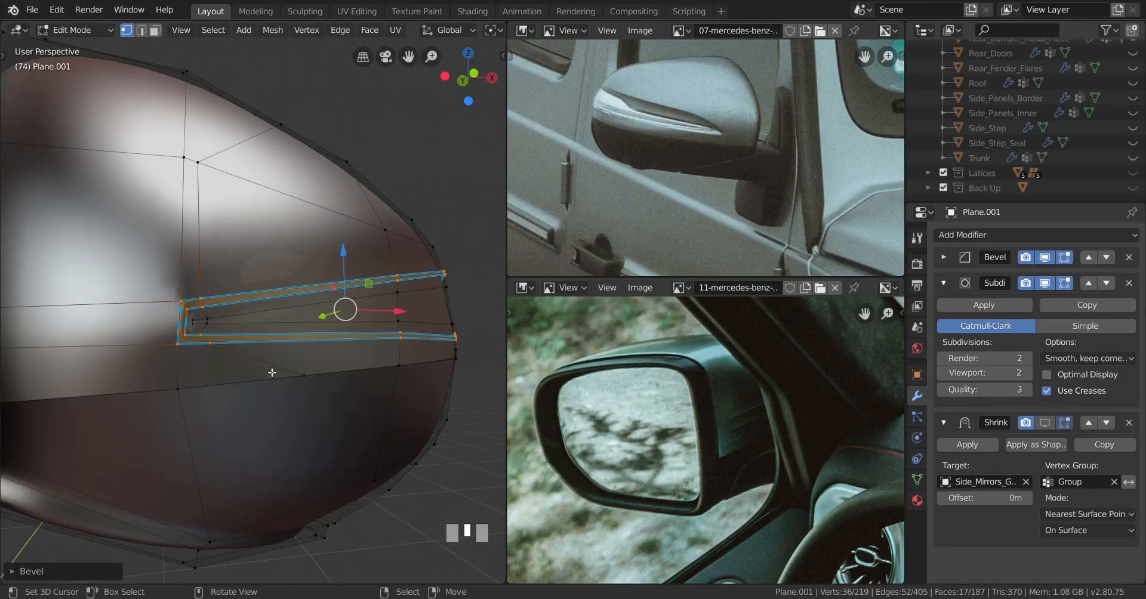
scroll(272, 373, "up", 2)
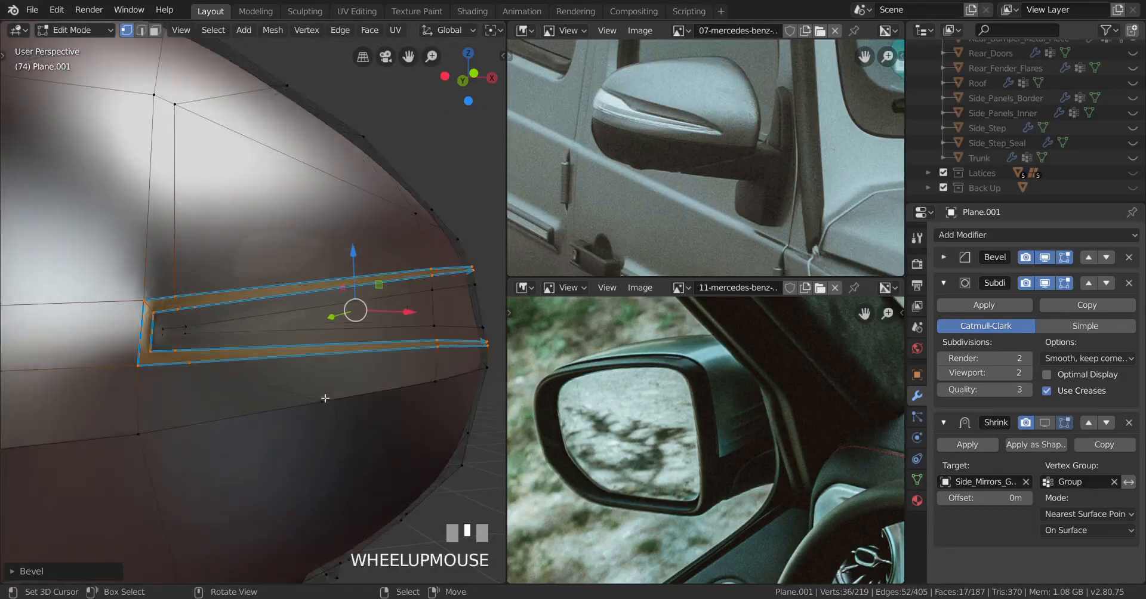
middle_click_drag(272, 372, 232, 384)
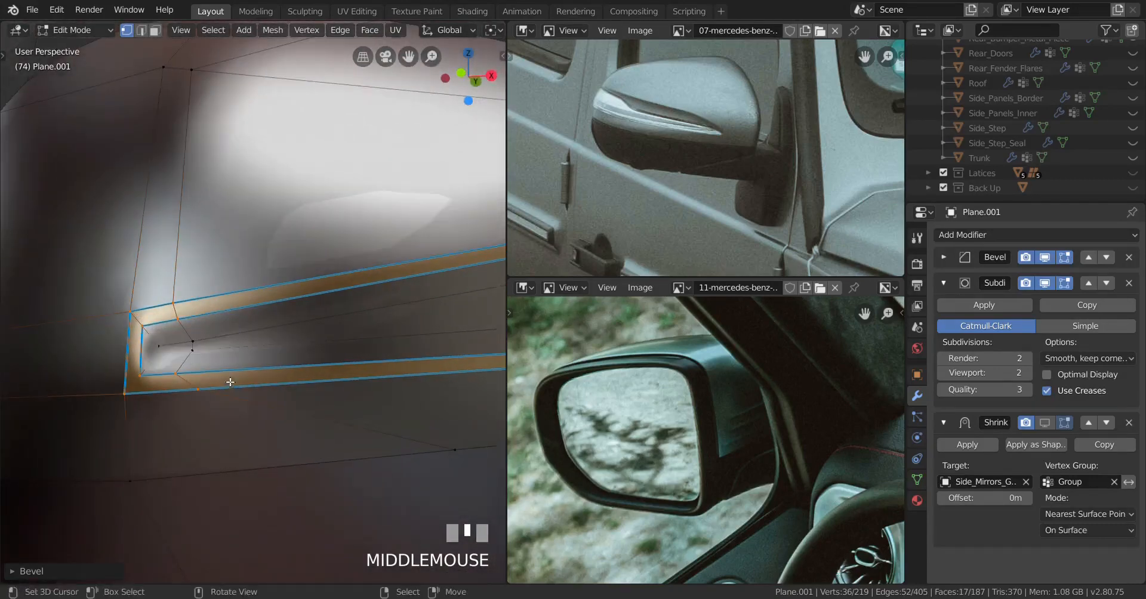
scroll(234, 364, "down", 2)
Select the bevel's outer edge loop around the band and set its mean bevel weight to 0.00
right_click(221, 301, "alt")
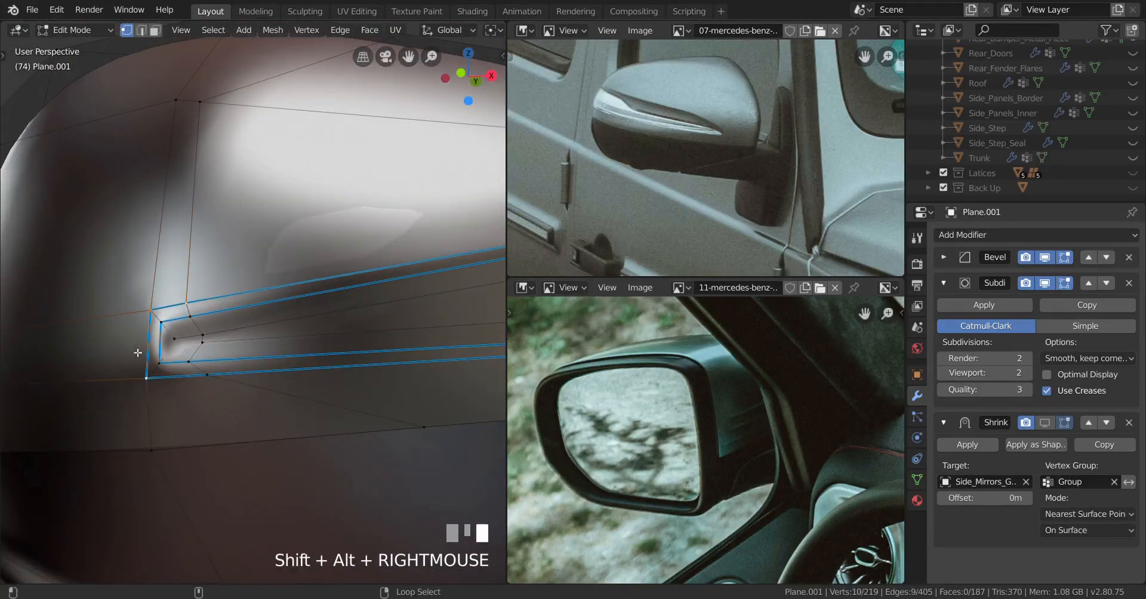
scroll(187, 387, "down", 2)
middle_click_drag(187, 387, 311, 363, "shift")
scroll(213, 380, "up", 2)
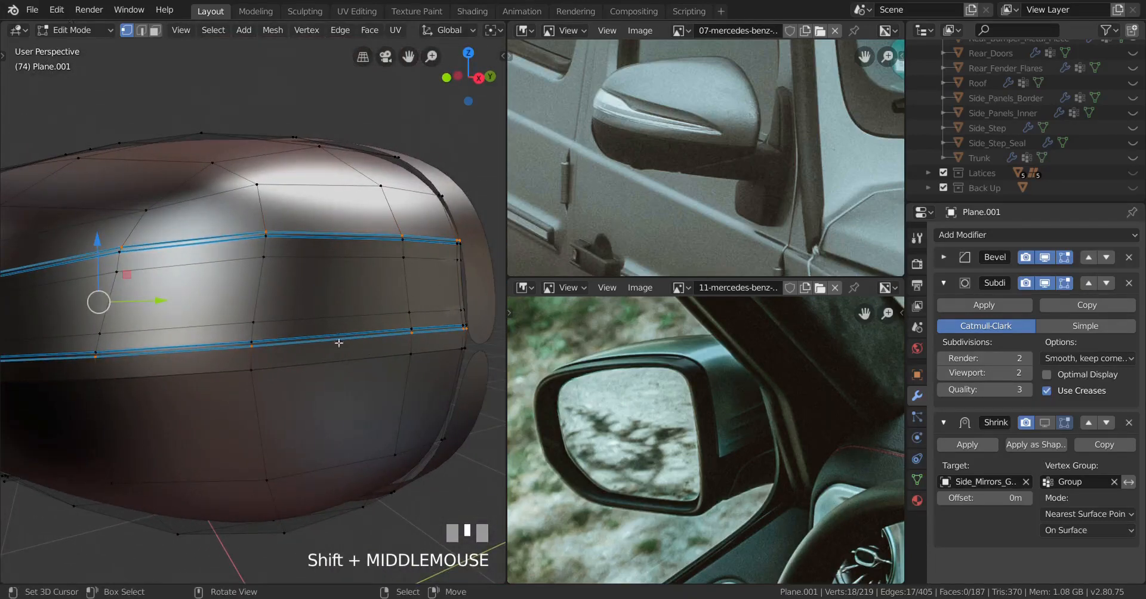
key("n")
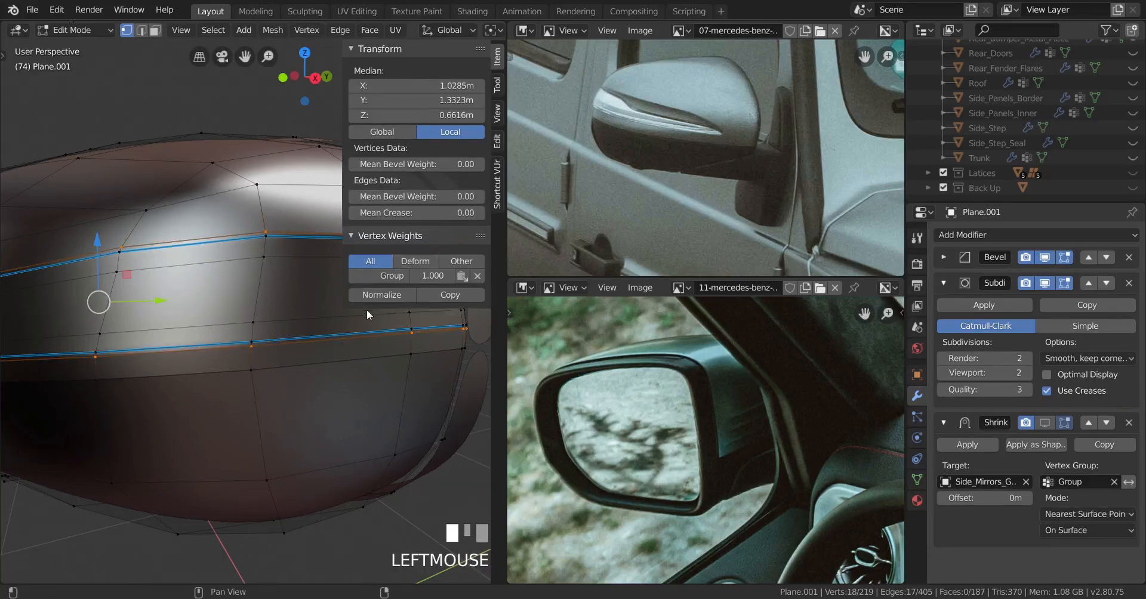
key("n")
Restore the Shrinkwrap modifier's viewport display and examine the band's narrow end in solid and wireframe shading
middle_click_drag(274, 356, 298, 357)
middle_click_drag(298, 357, 538, 361, "shift")
key("Tab")
scroll(204, 396, "down", 1)
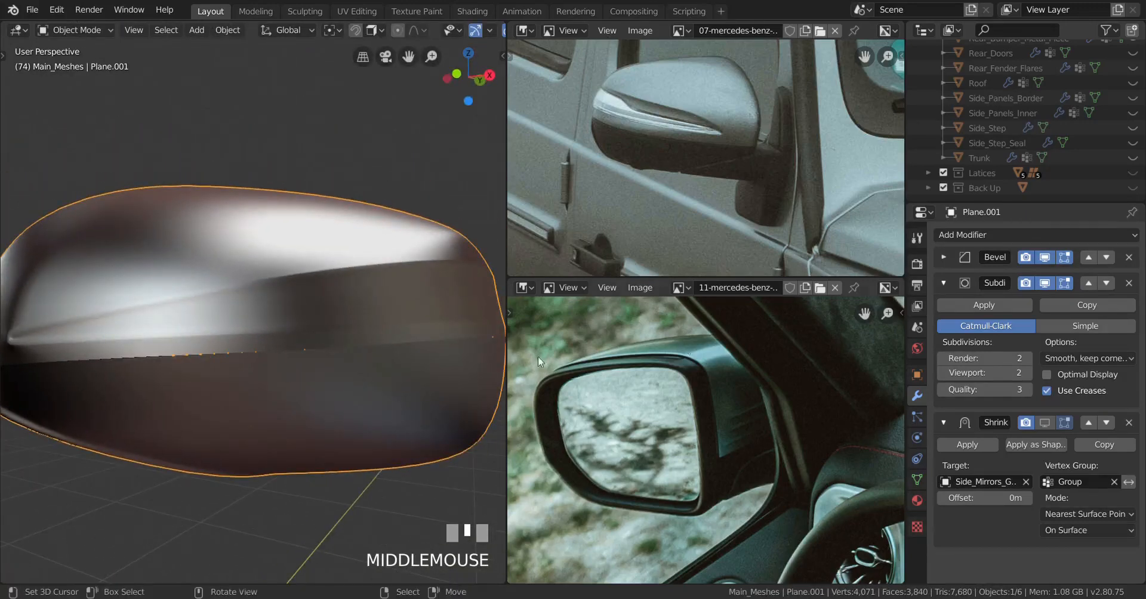
left_click(1044, 423)
middle_click_drag(335, 388, 386, 400, "shift")
scroll(259, 405, "up", 2)
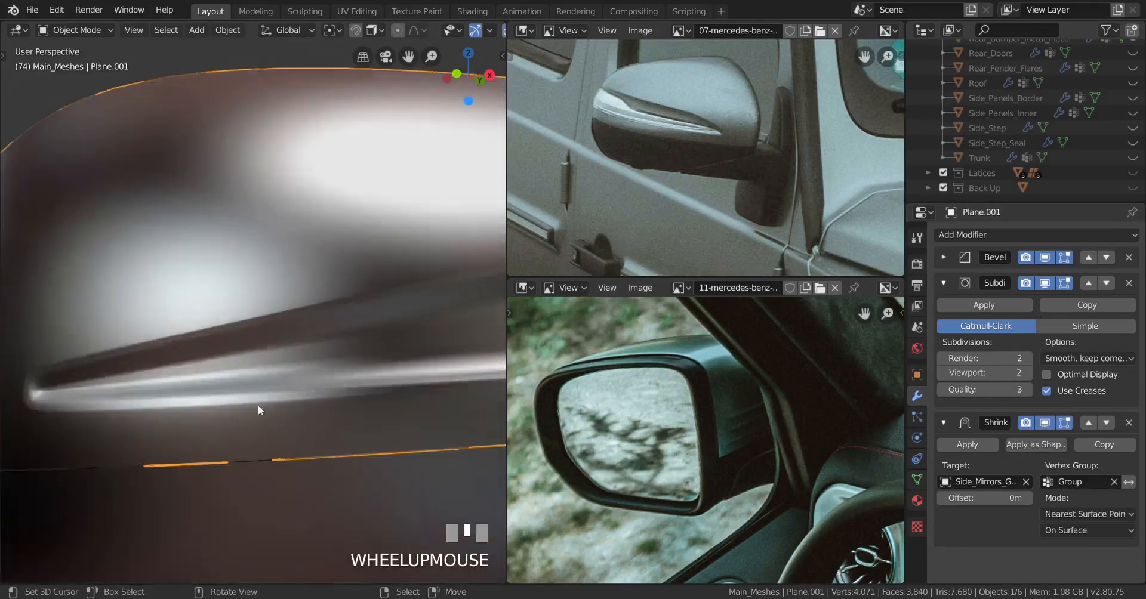
mouse_move(258, 405)
middle_mouse_down("shift")
mouse_move(290, 376)
mouse_move(255, 366)
middle_mouse_up("shift")
key("Tab")
key("z")
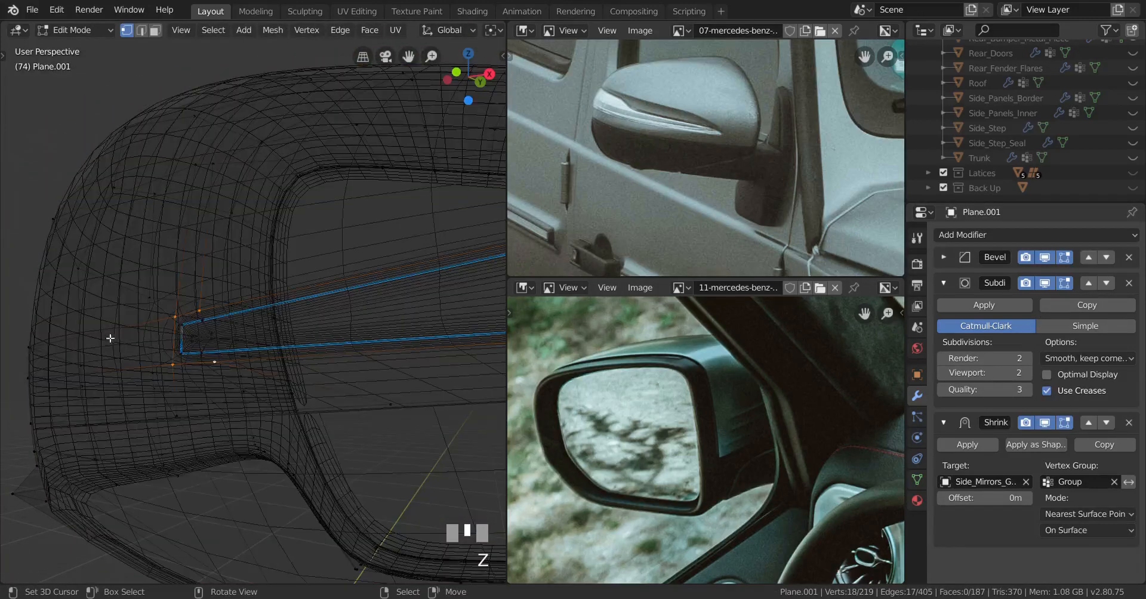
scroll(123, 364, "down", 4)
middle_click_drag(123, 365, 189, 411)
key("z")
Slide the protruding corner vertex on the housing's lower rim along its neighbouring edges
mouse_move(302, 379)
middle_mouse_down("shift")
mouse_move(327, 356)
mouse_move(312, 351)
mouse_move(320, 325)
mouse_move(201, 321)
middle_mouse_up("shift")
scroll(327, 356, "up", 3)
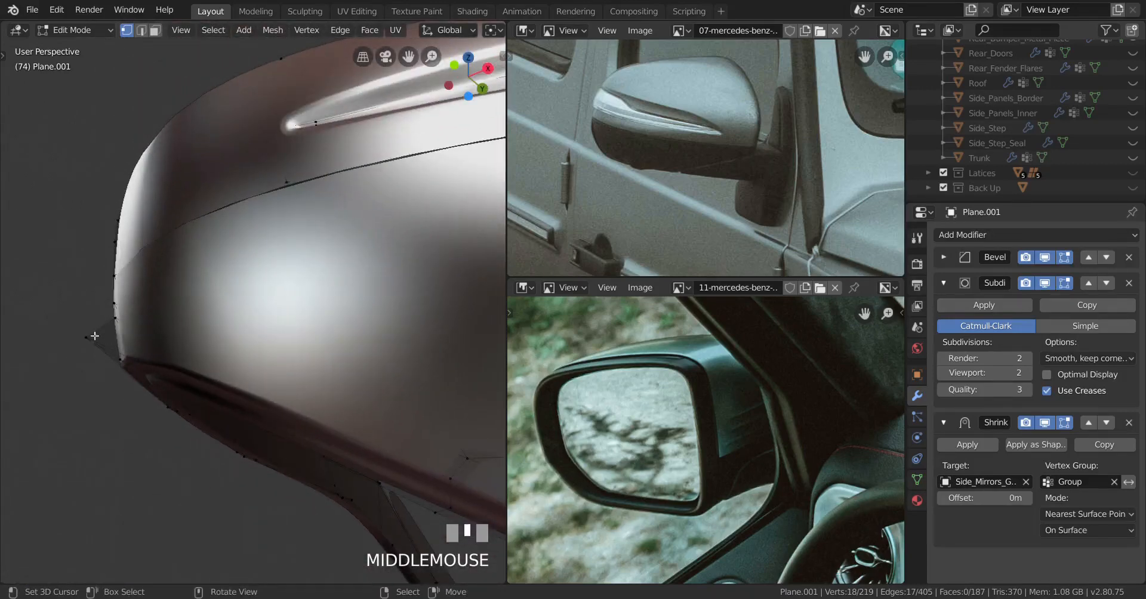
right_click_drag(95, 336, 102, 334)
middle_click_drag(134, 332, 334, 414)
key("g")
key("g")
left_click(228, 342)
key("g")
key("g")
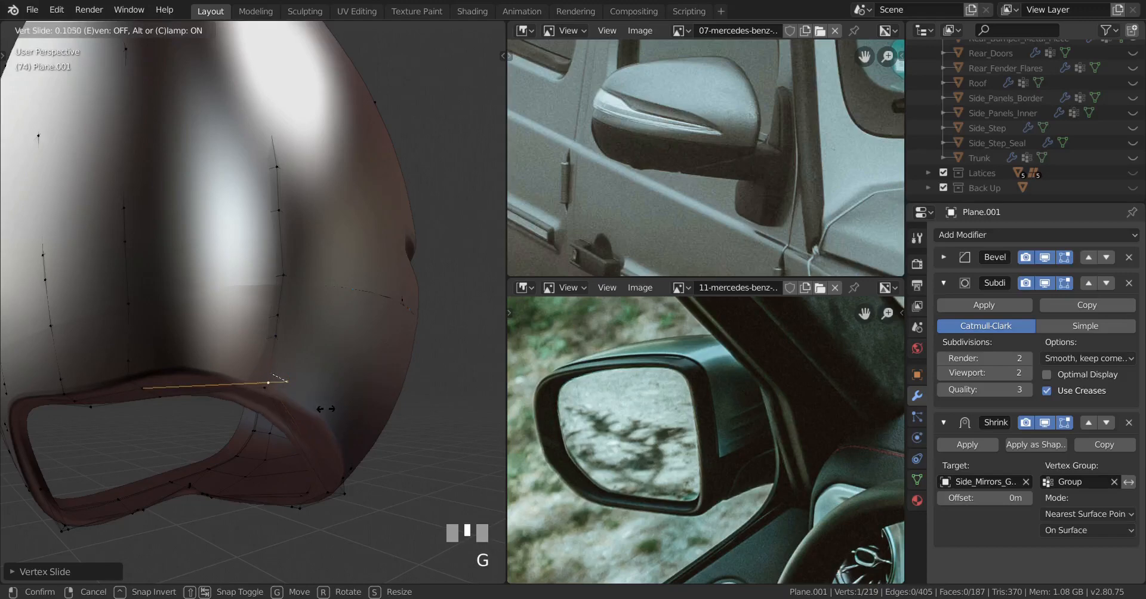
left_click(326, 409)
Select the bevel's inner edge loop around the recessed band and check it in wireframe and solid shading
middle_click_drag(325, 409, 236, 364)
scroll(235, 364, "down", 2)
scroll(236, 364, "up", 4)
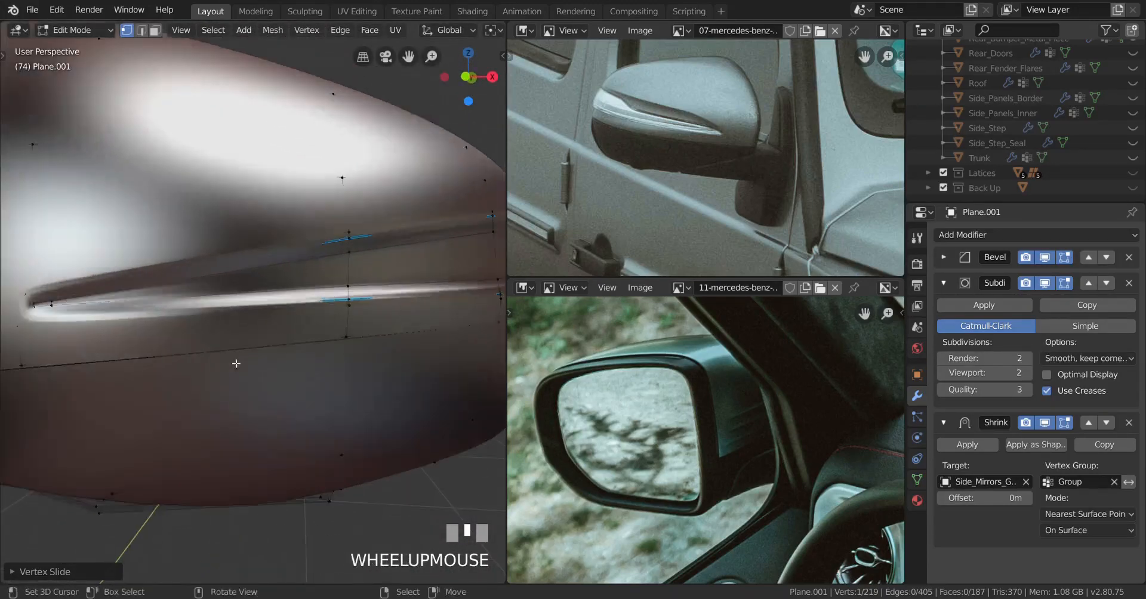
mouse_move(166, 360)
middle_mouse_down("shift")
mouse_move(217, 356)
mouse_move(195, 368)
mouse_move(173, 369)
mouse_move(258, 351)
mouse_move(232, 327)
mouse_move(68, 367)
mouse_move(80, 370)
middle_mouse_up("shift")
key("z")
scroll(173, 369, "up", 2)
scroll(220, 318, "down", 2)
scroll(119, 368, "up", 2)
key("z")
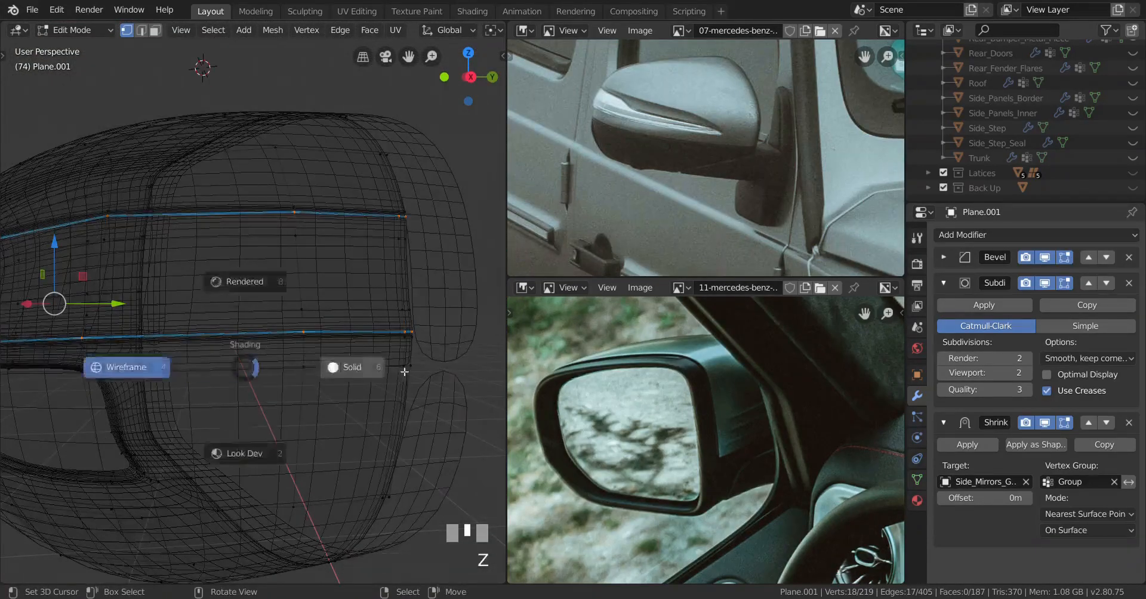
middle_click_drag(346, 377, 304, 392, "shift")
key("z")
middle_click_drag(233, 378, 252, 387)
key("z")
left_click(377, 388)
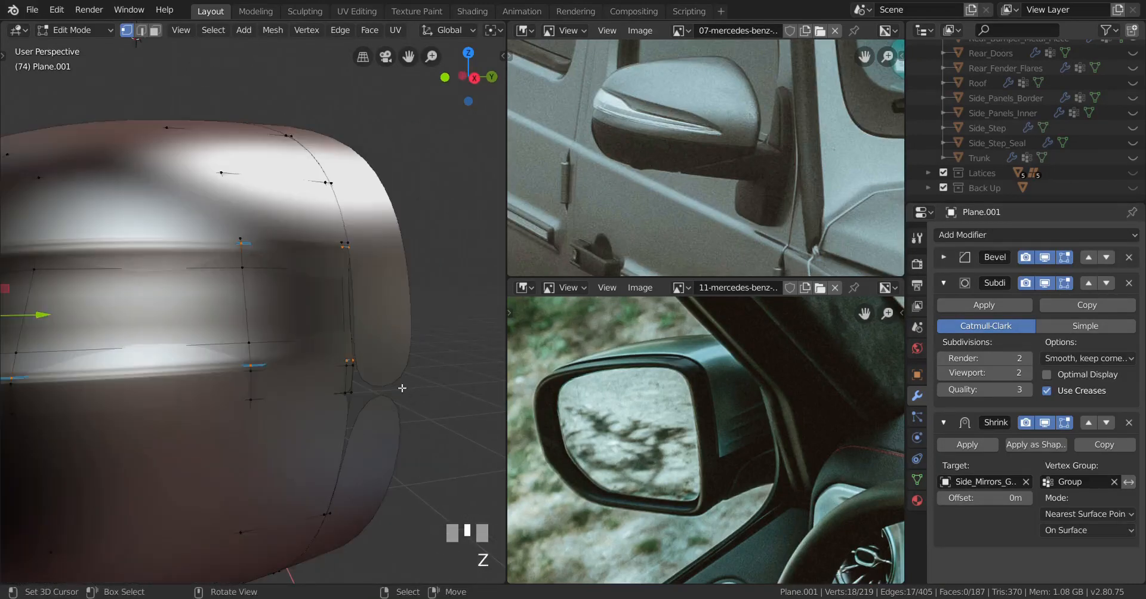
Try removing the inner loop's vertices from the vertex group "Group" and examine the recess shading
left_click(919, 480)
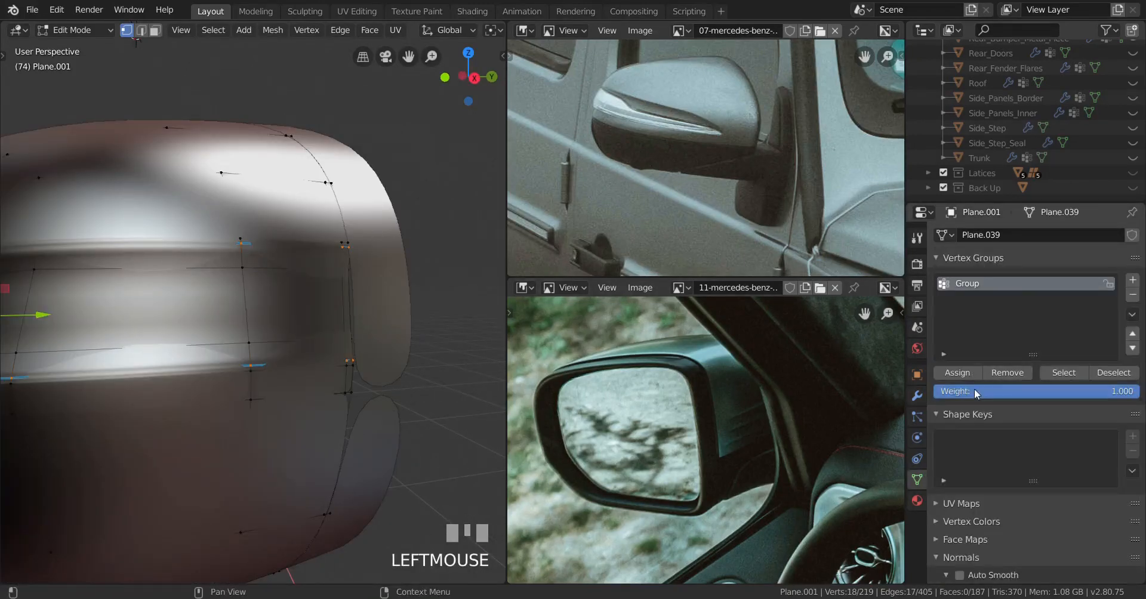
left_click(1007, 377)
scroll(220, 388, "down", 2)
middle_click_drag(222, 388, 237, 388, "shift")
middle_click_drag(237, 389, 295, 402)
scroll(275, 390, "up", 2)
key("Tab")
key("Tab")
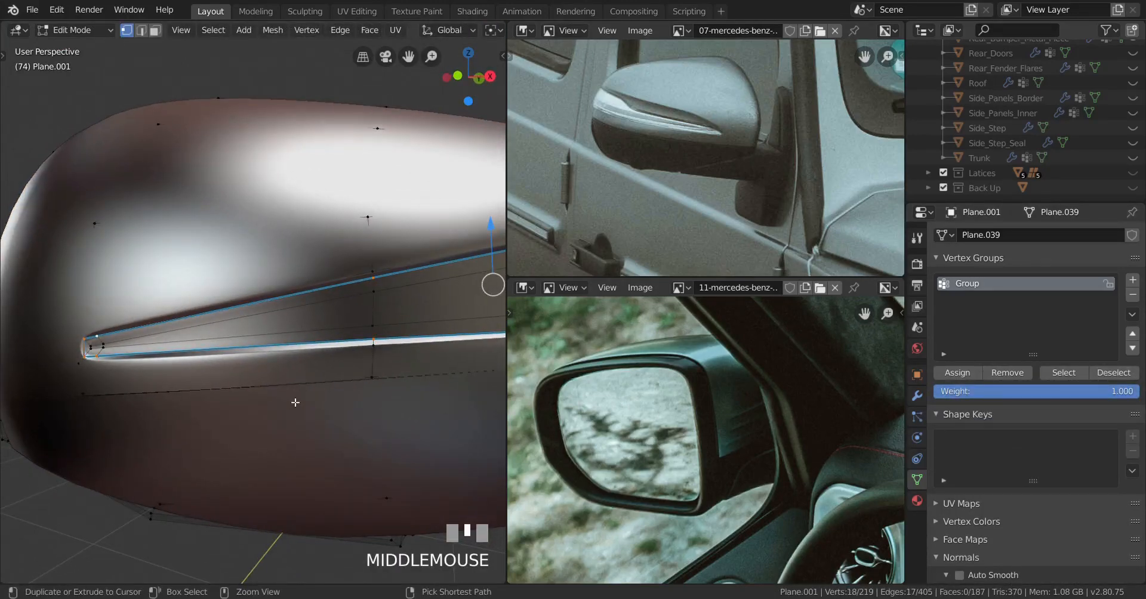
key("Tab")
scroll(294, 403, "down", 3)
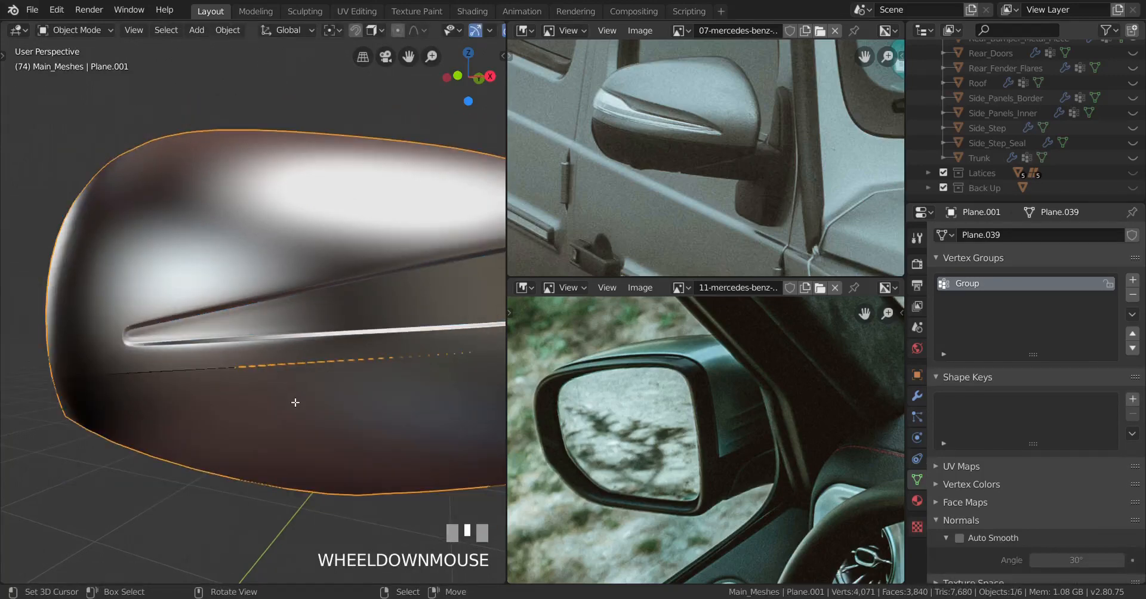
Assign the inner loop's vertices back to the vertex group "Group"
scroll(294, 402, "up", 2)
key("Tab")
left_click(957, 372)
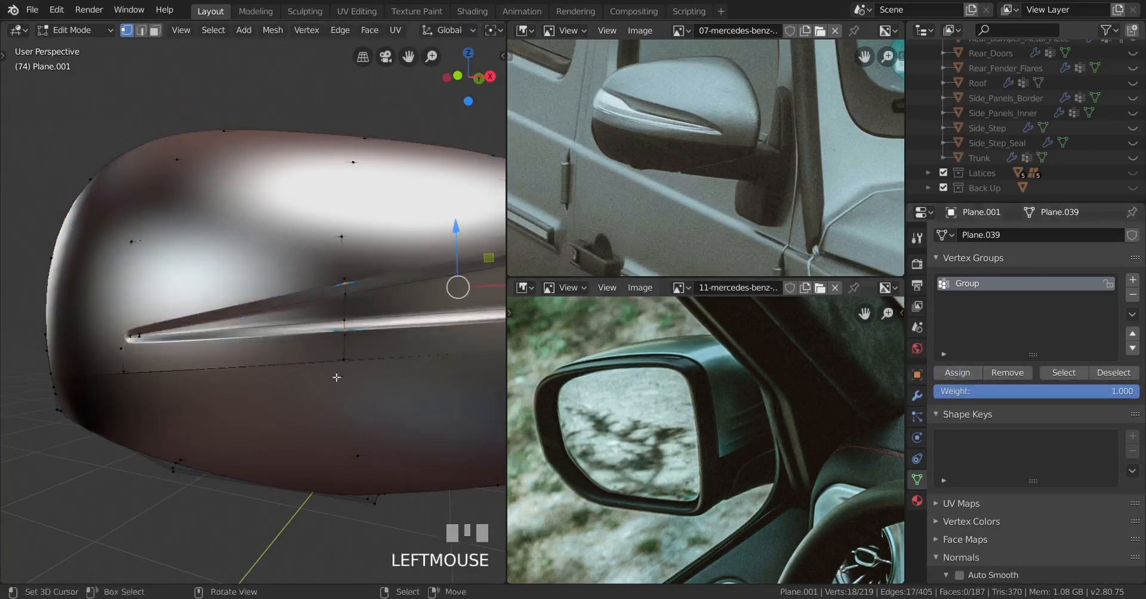
mouse_move(335, 376)
middle_mouse_down()
mouse_move(192, 371)
mouse_move(239, 395)
mouse_move(118, 396)
mouse_move(311, 346)
mouse_move(286, 348)
middle_mouse_up()
key("Tab")
Examine the band's narrow end in solid and wireframe shading and show the housing's modifiers
scroll(311, 350, "up", 3)
key("Tab")
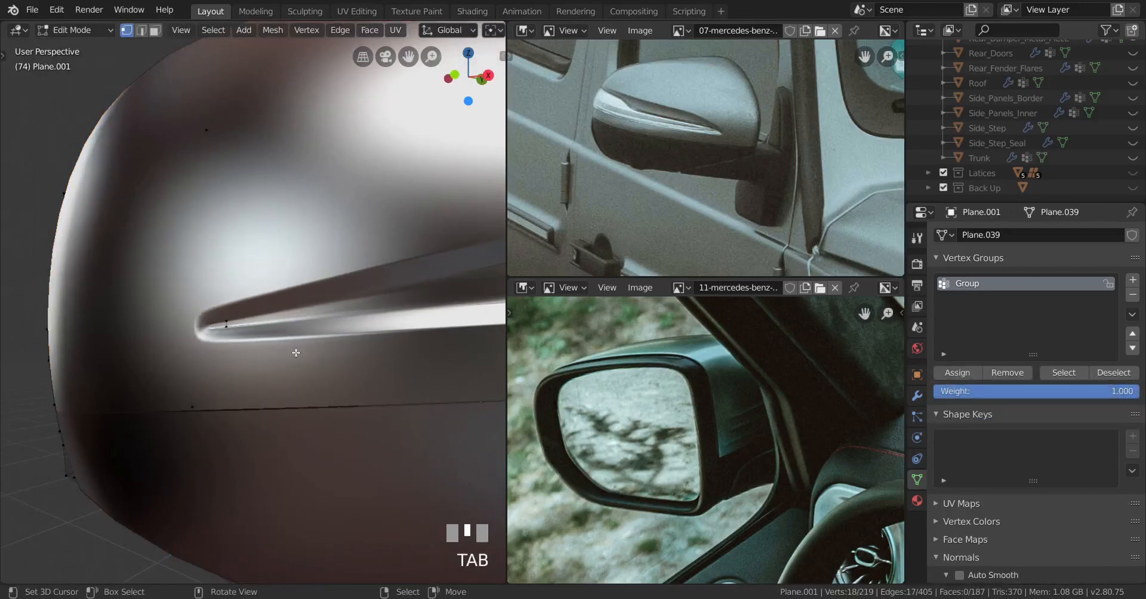
key("Tab")
key("z")
left_click(37, 356)
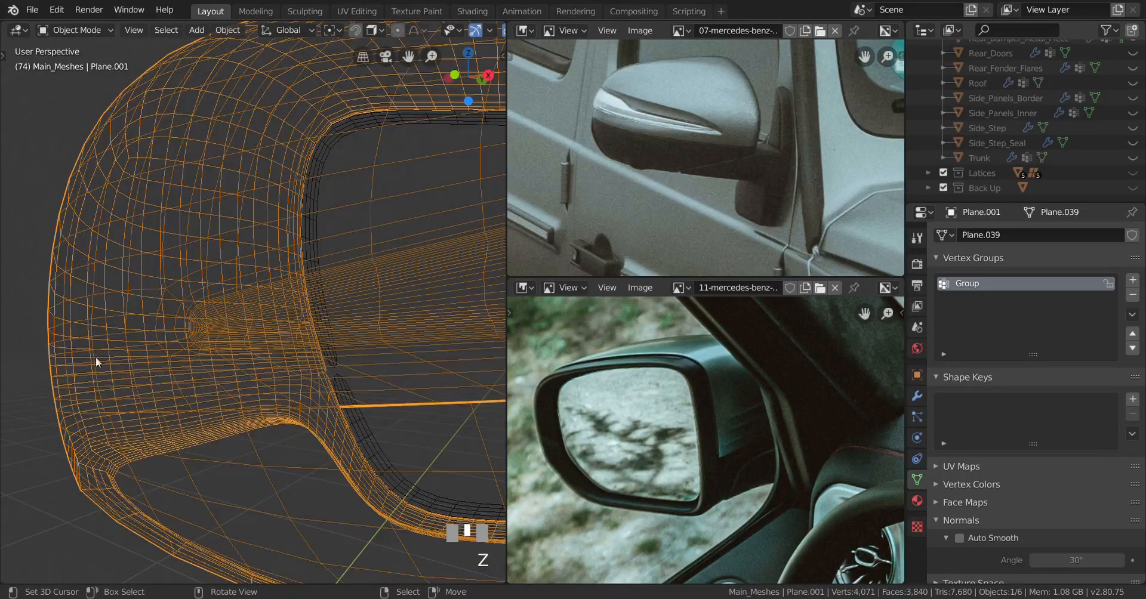
key("shift+z")
key("Tab")
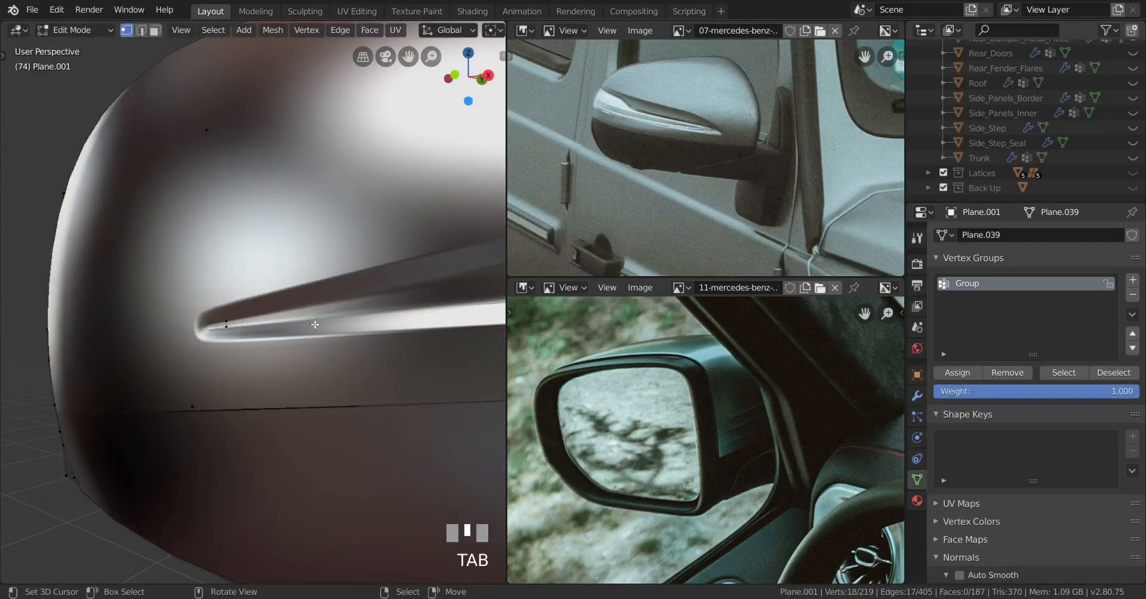
key("Tab")
left_click(917, 396)
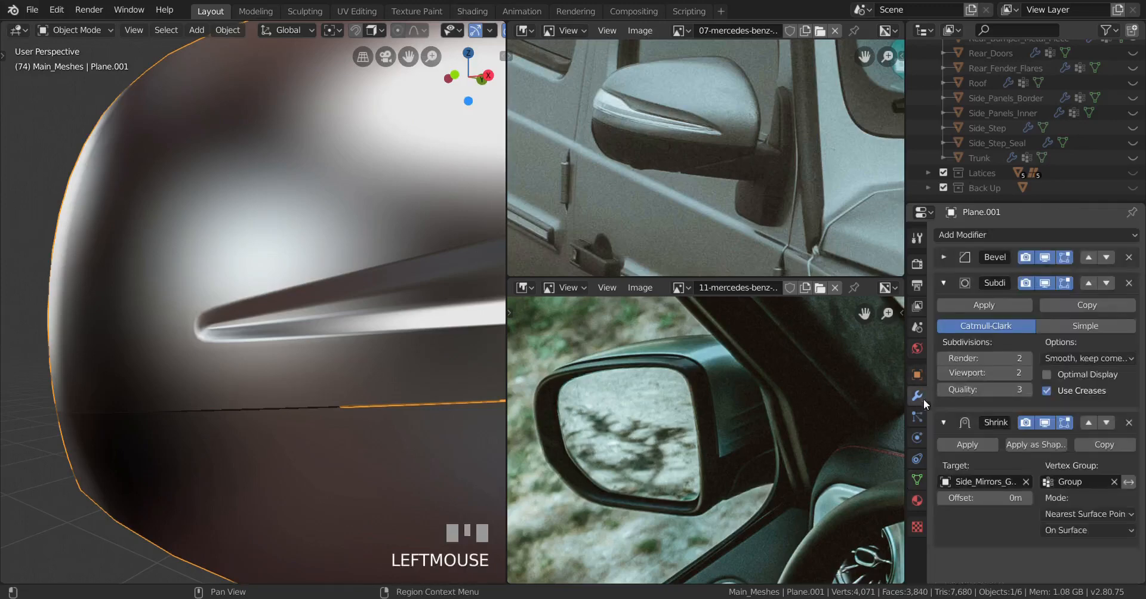
Turn off the Bevel modifier's viewport display and examine the band's narrow end in the housing's edit mode
left_click(1043, 257)
scroll(331, 395, "down", 2)
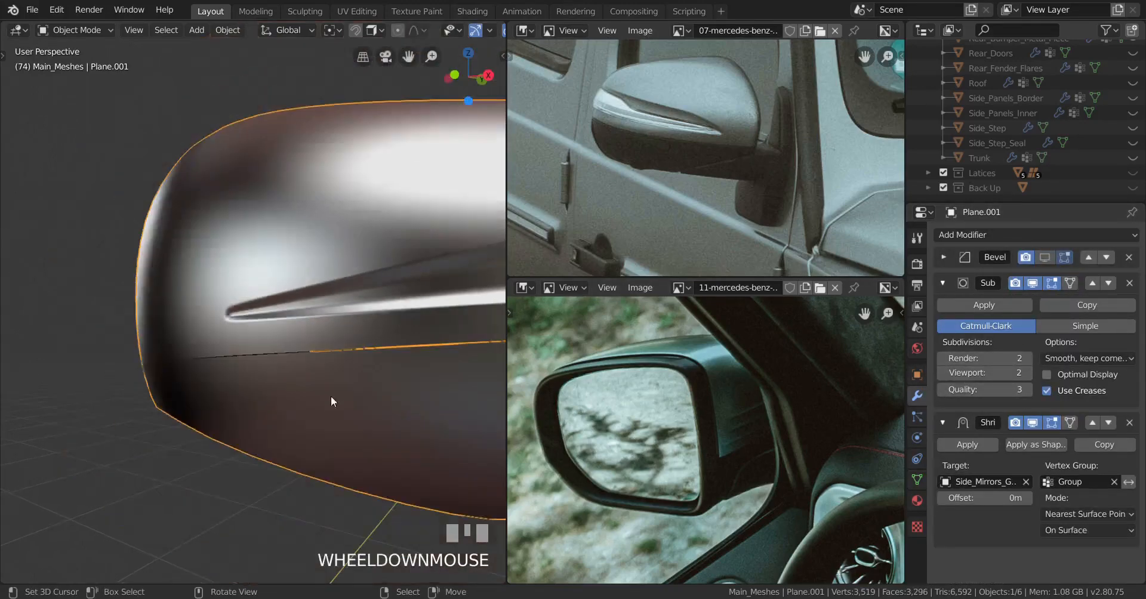
middle_click_drag(330, 396, 248, 411, "shift")
scroll(274, 417, "down", 3)
scroll(163, 407, "up", 3)
key("Tab")
middle_click_drag(324, 386, 306, 384)
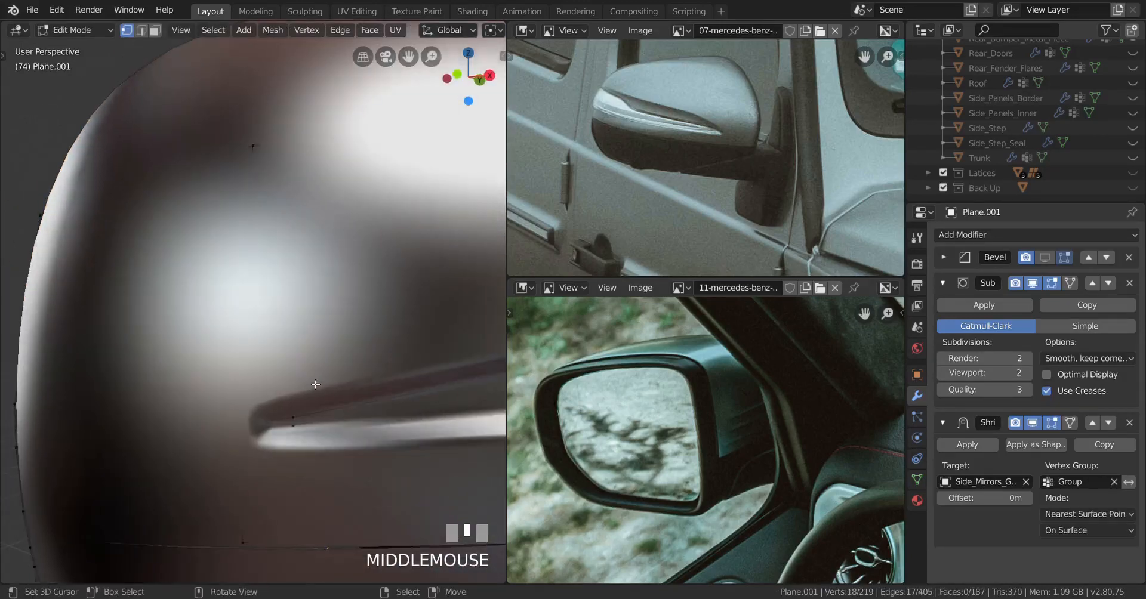
key("z")
scroll(220, 391, "down", 3)
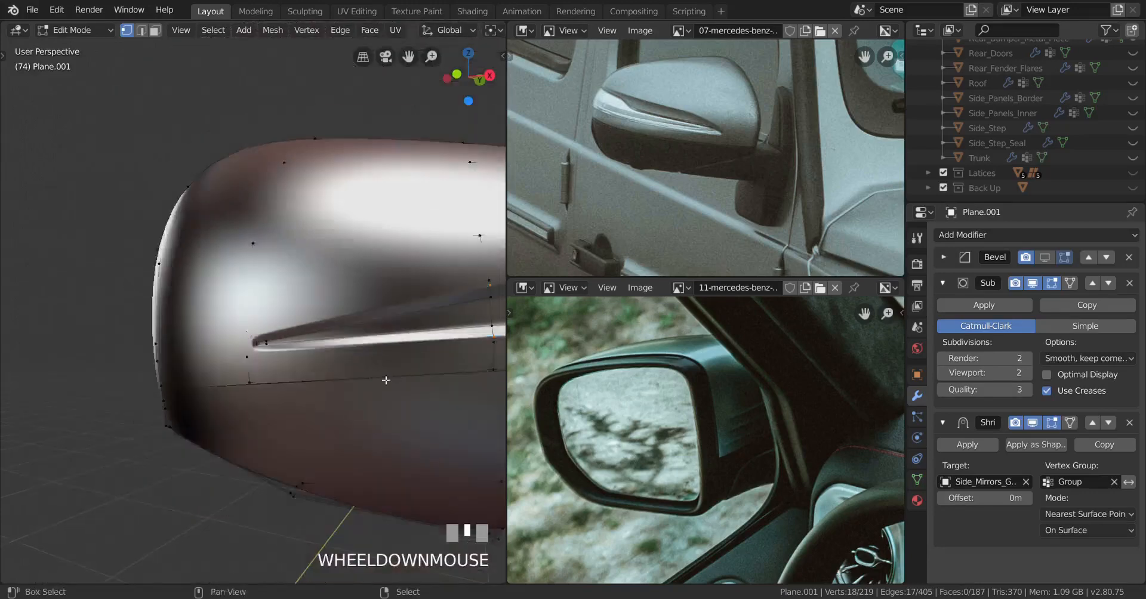
middle_click_drag(220, 391, 250, 382, "shift")
Try removing the selected band vertices from the vertex group "Group" and assign them back after checking the shading
left_click(917, 480)
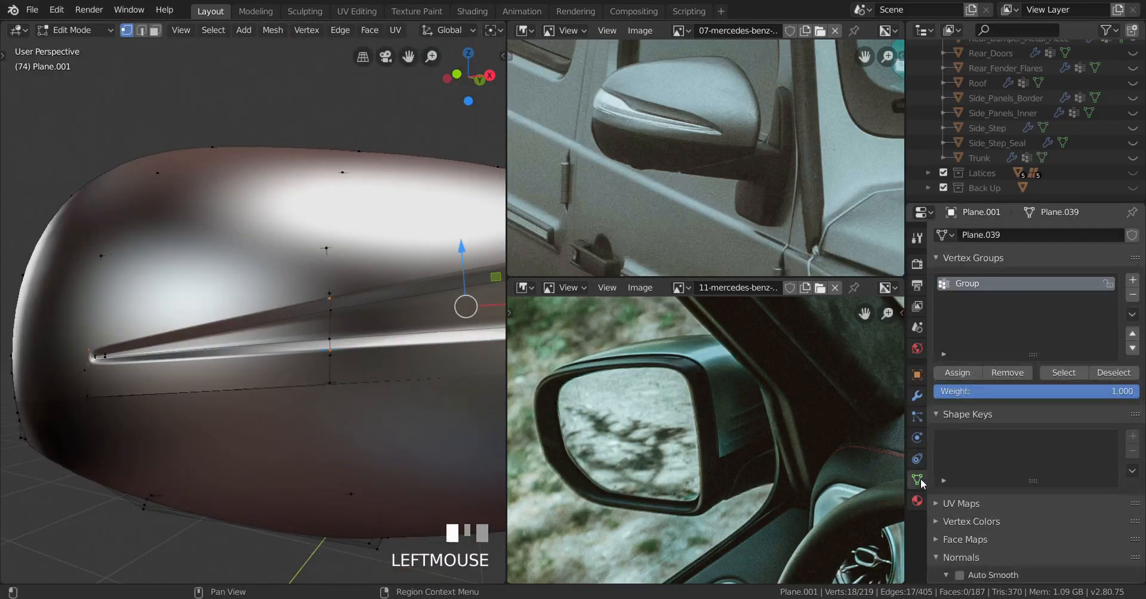
left_click(1001, 372)
scroll(382, 371, "down", 2)
middle_click_drag(376, 370, 299, 371)
mouse_move(398, 353)
middle_mouse_down()
mouse_move(216, 379)
mouse_move(274, 360)
mouse_move(264, 375)
middle_mouse_up()
key("Tab")
key("Tab")
scroll(264, 376, "up", 1)
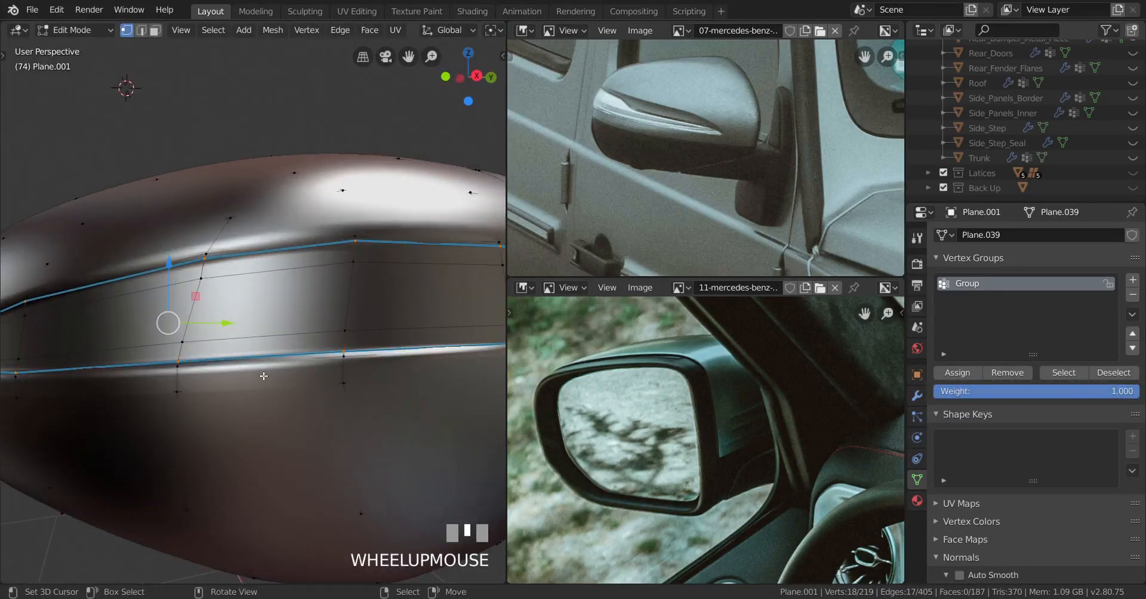
left_click(971, 377)
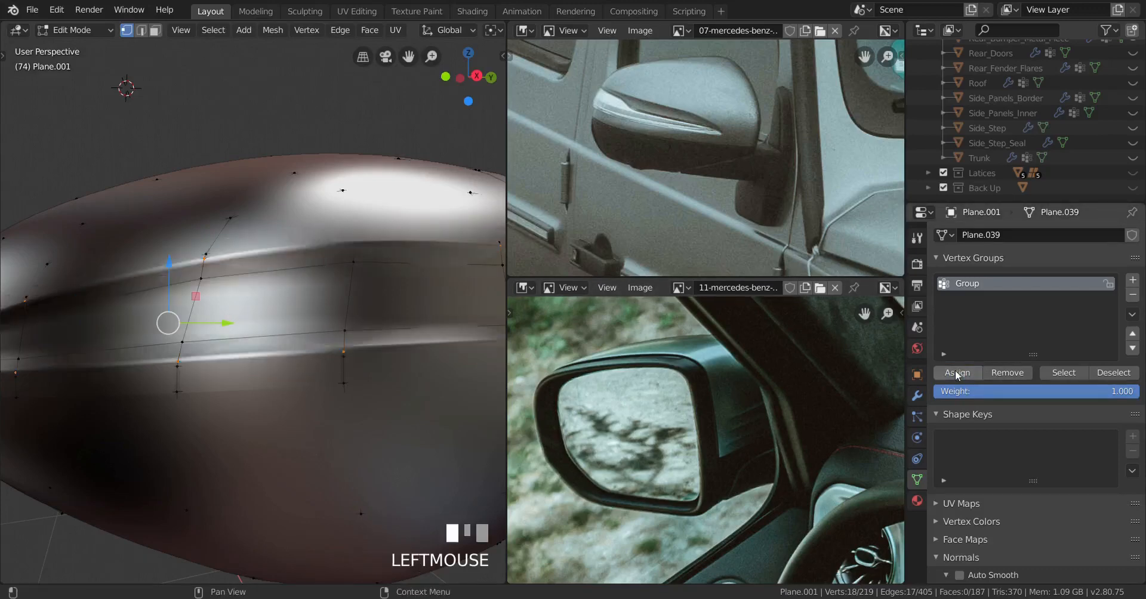
scroll(251, 370, "down", 3)
key("Tab")
Select the three vertices across the band's upper edge beside its narrow end and raise them slightly along Z
middle_click_drag(251, 370, 271, 379)
scroll(159, 368, "down", 3)
middle_click_drag(158, 368, 291, 350)
scroll(195, 358, "up", 3)
key("Tab")
scroll(203, 357, "down", 3)
key("shift+z")
mouse_move(41, 350)
middle_mouse_down()
mouse_move(225, 348)
mouse_move(203, 347)
mouse_move(274, 330)
middle_mouse_up()
scroll(290, 332, "up", 2)
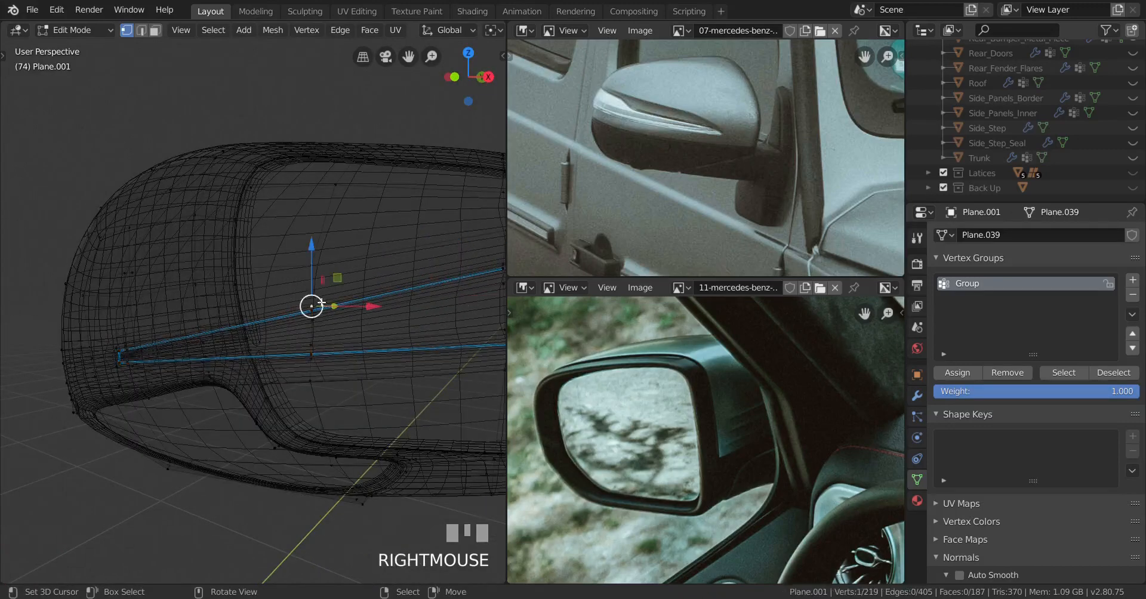
key("shift+z")
left_click_drag(312, 255, 319, 231)
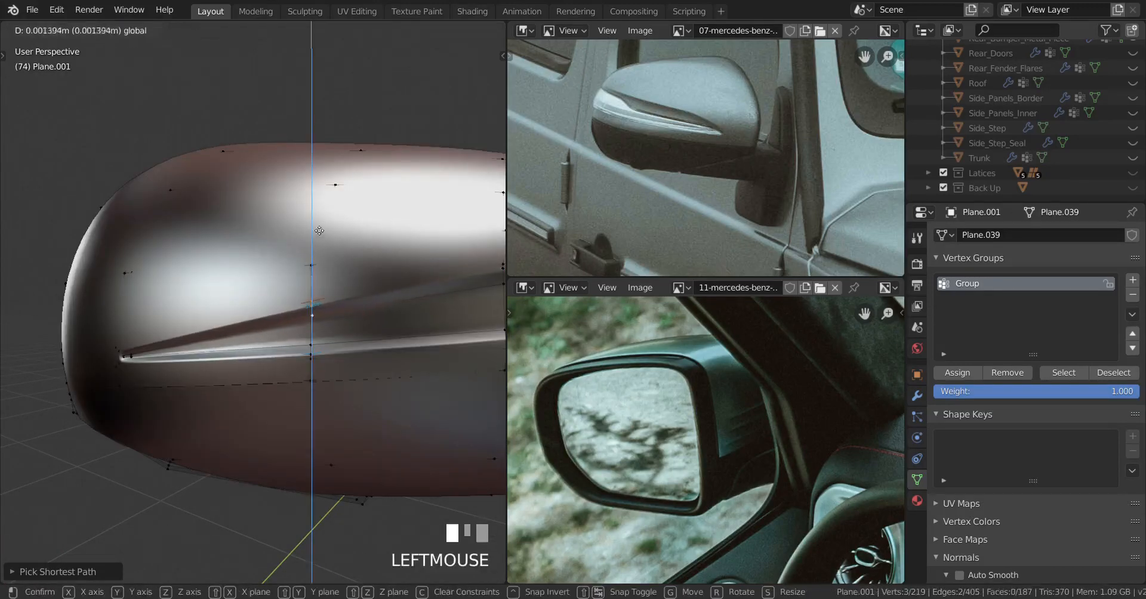
left_click_drag(319, 132, 319, 132)
scroll(269, 311, "down", 3)
key("Tab")
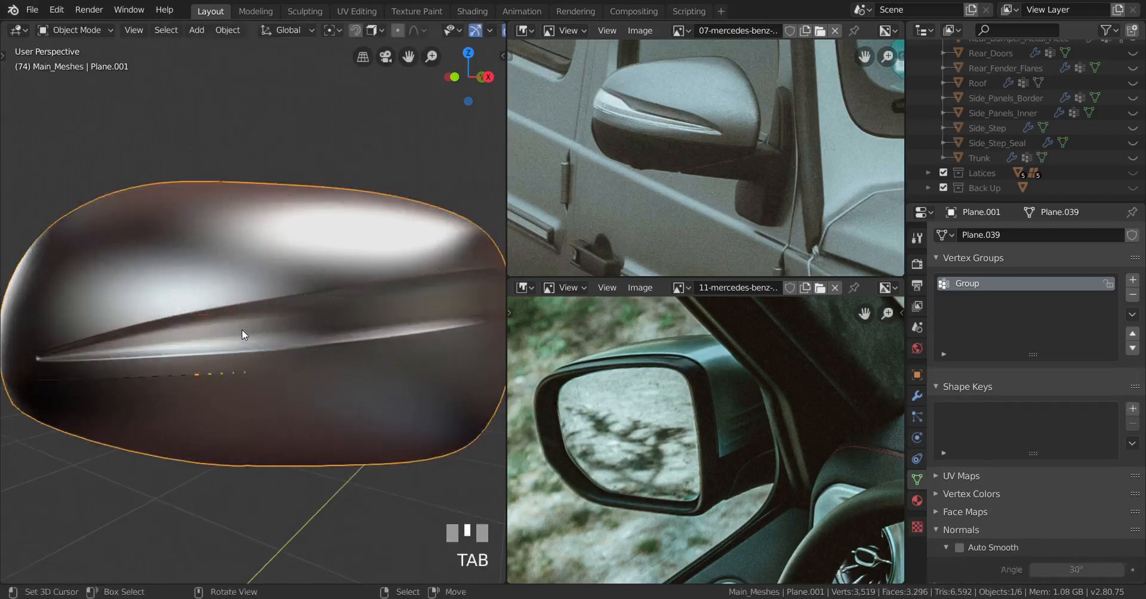
scroll(240, 330, "down", 2)
middle_click_drag(237, 331, 263, 327)
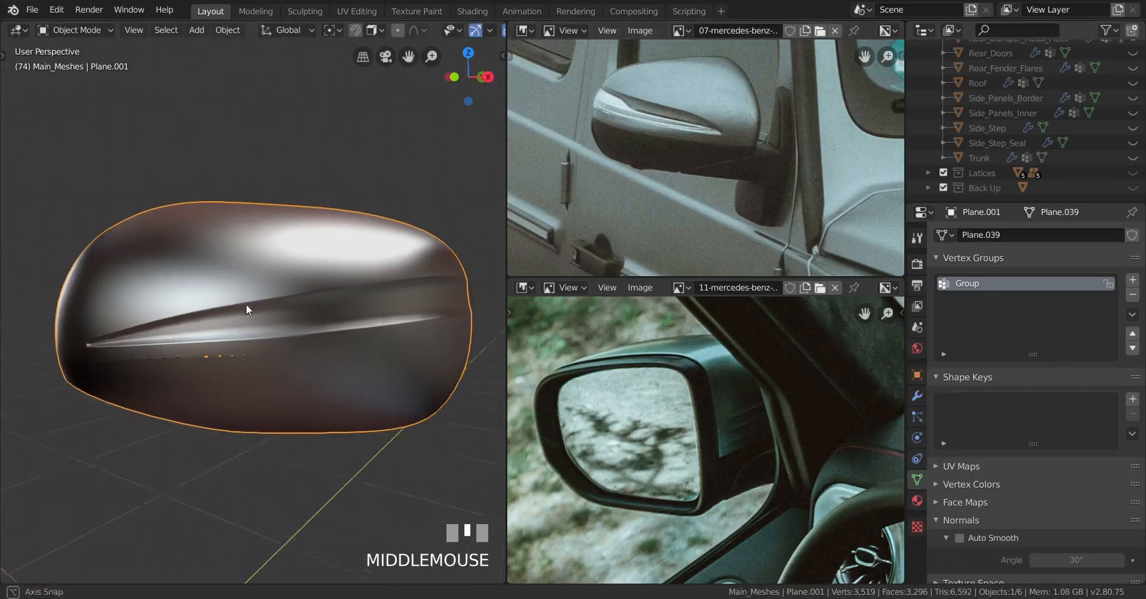
Examine the band's edge flow in wireframe and shaded display, with and without the edit cage
key("Tab")
mouse_move(246, 304)
middle_mouse_down()
mouse_move(151, 329)
mouse_move(227, 330)
mouse_move(223, 346)
mouse_move(197, 348)
mouse_move(257, 369)
mouse_move(247, 384)
middle_mouse_up()
key("z")
left_click(128, 384)
mouse_move(171, 385)
middle_mouse_down()
mouse_move(182, 386)
mouse_move(183, 366)
middle_mouse_up()
key("z")
left_click(187, 438)
mouse_move(349, 367)
middle_mouse_down()
mouse_move(361, 333)
mouse_move(299, 346)
middle_mouse_up()
key("Tab")
scroll(306, 344, "down", 2)
key("Tab")
scroll(299, 335, "up", 1)
scroll(304, 345, "up", 3)
Select the three upper-edge vertices in the band's second column from the narrow end and raise them slightly along Z
right_click(320, 343)
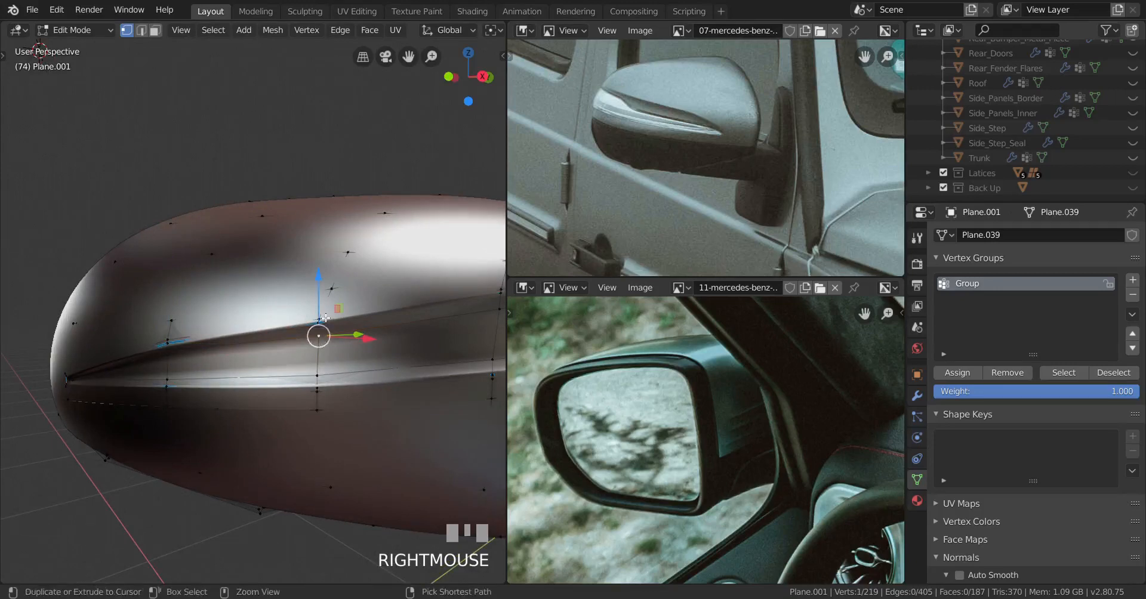
middle_click_drag(325, 295, 307, 287)
left_click_drag(306, 286, 306, 257)
key("Tab")
scroll(337, 354, "down", 2)
middle_click_drag(337, 354, 271, 349)
key("Tab")
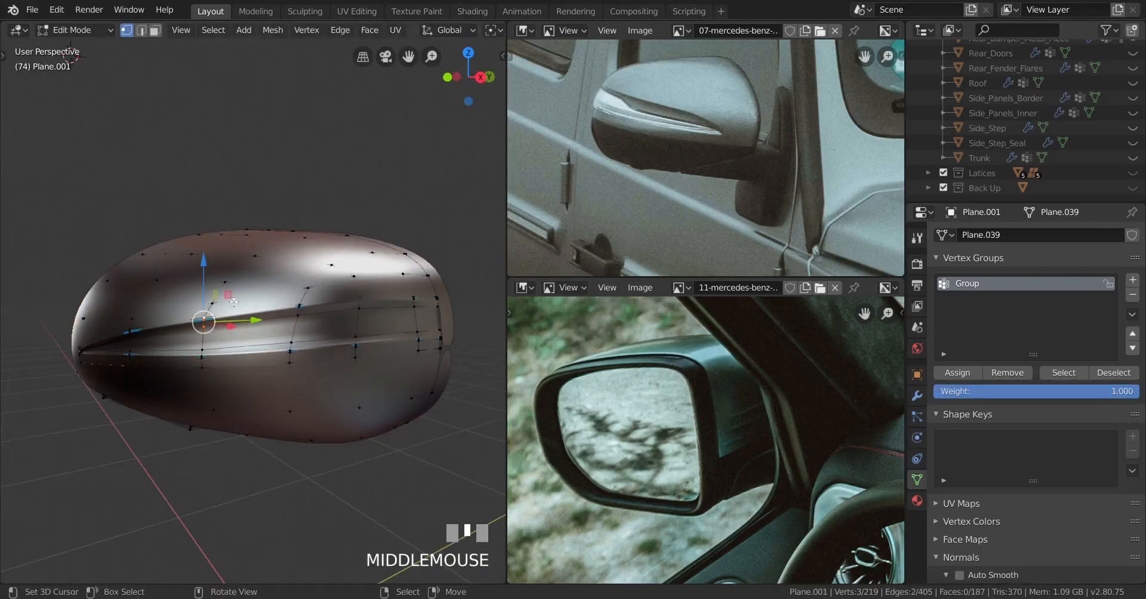
left_click_drag(213, 265, 212, 256)
Select the path of three vertices running along the band's upper edge to its wide end
middle_click_drag(212, 256, 188, 367)
scroll(354, 340, "up", 2)
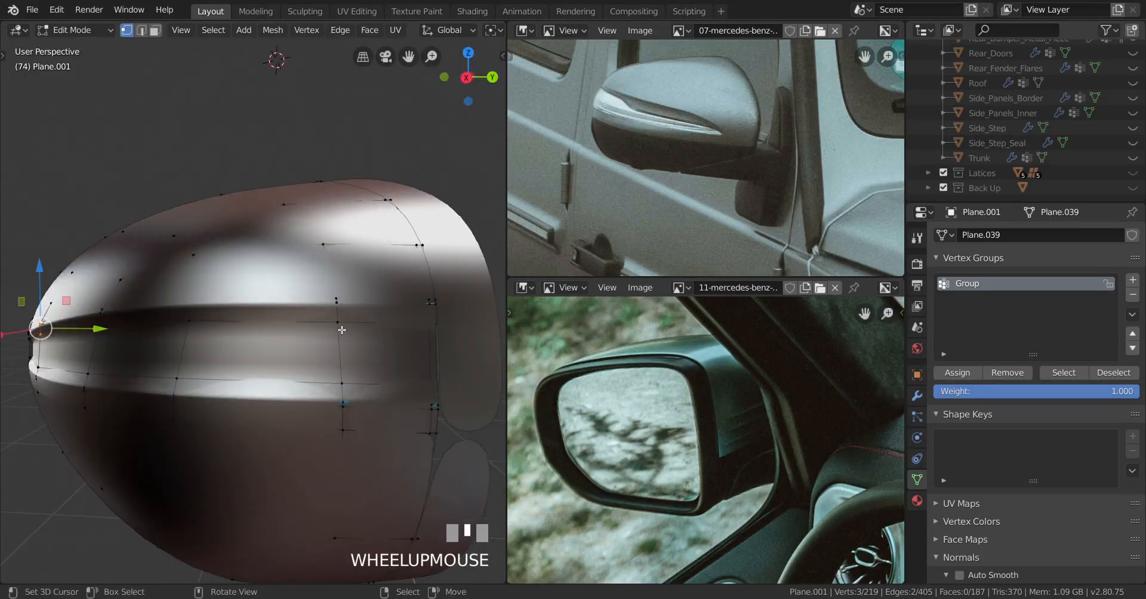
right_click(349, 327, "ctrl")
middle_click_drag(350, 328, 387, 385)
scroll(406, 383, "up", 2)
Try scaling the three selected vertices along X, switching the pivot point to Active Element
key("s")
key("x")
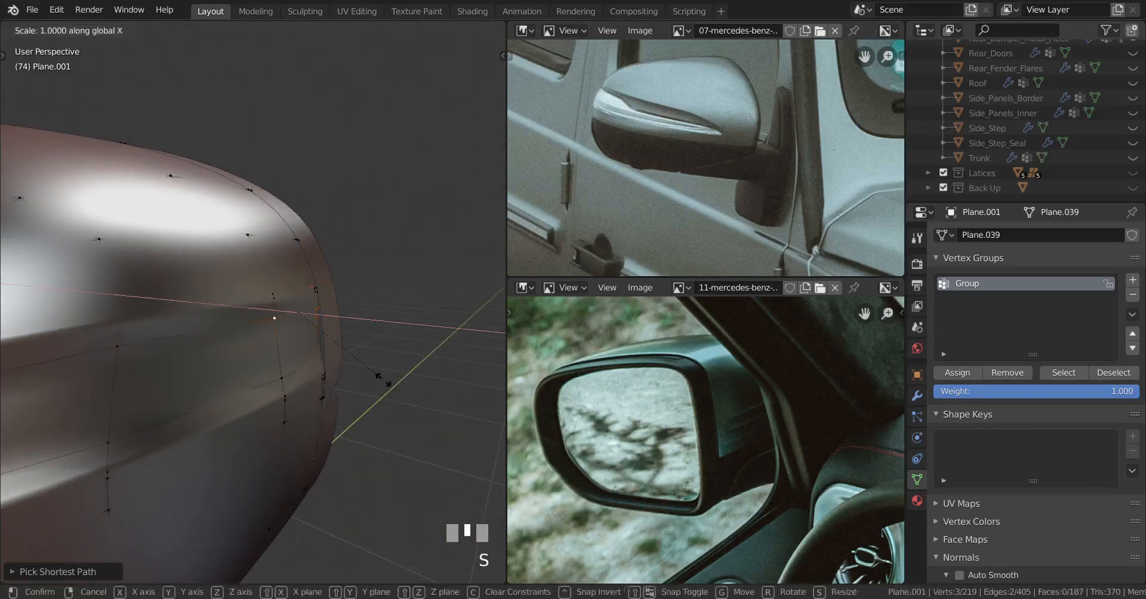
right_click(388, 385)
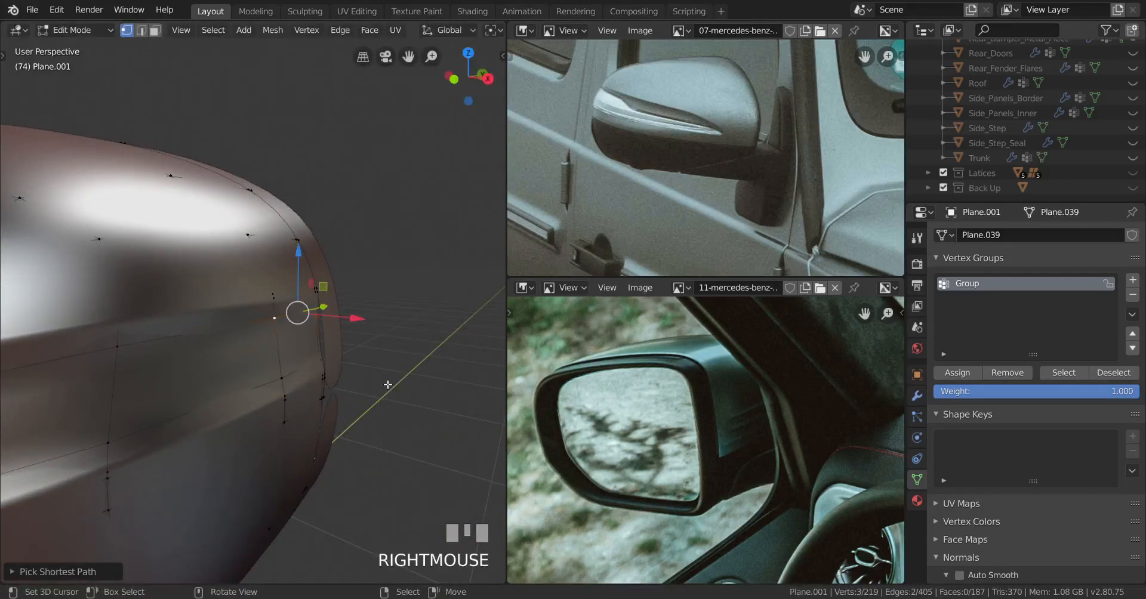
key("period")
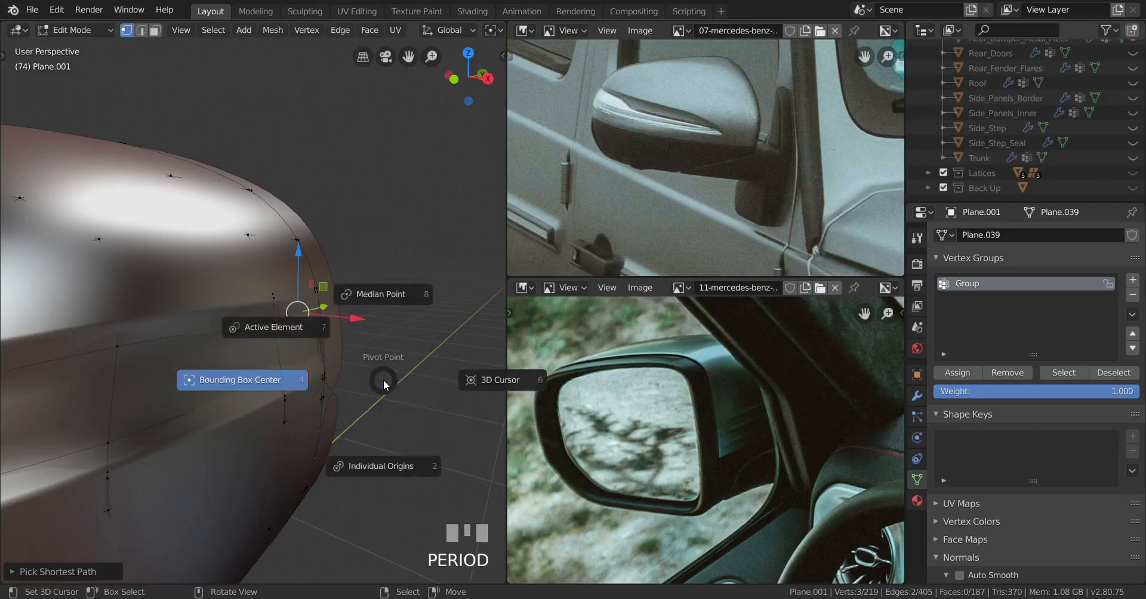
left_click(295, 331)
key("s")
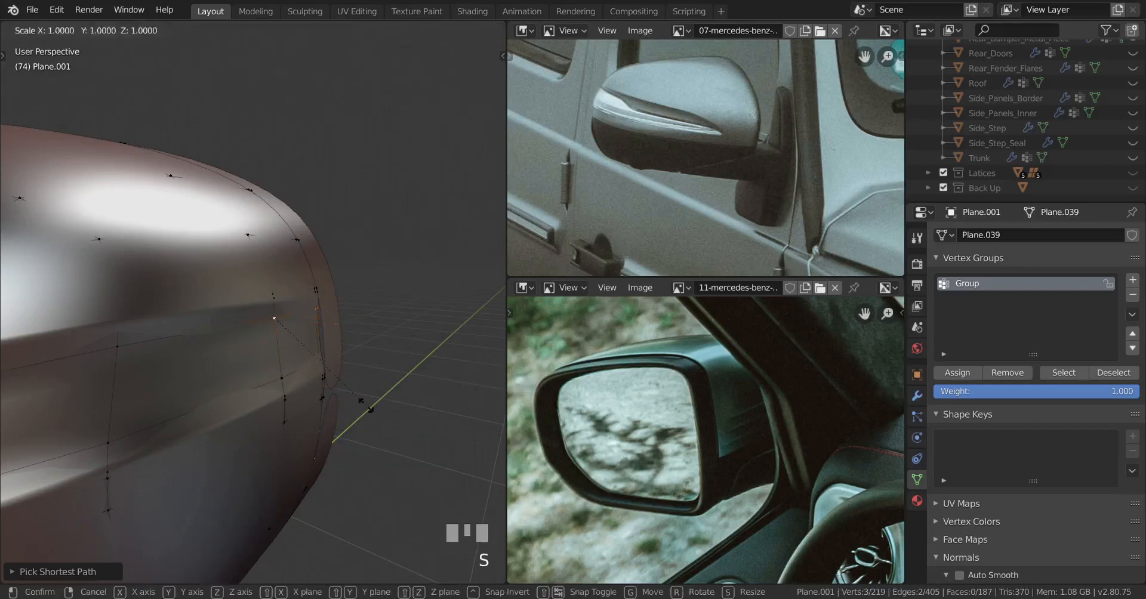
key("x")
right_click(370, 409)
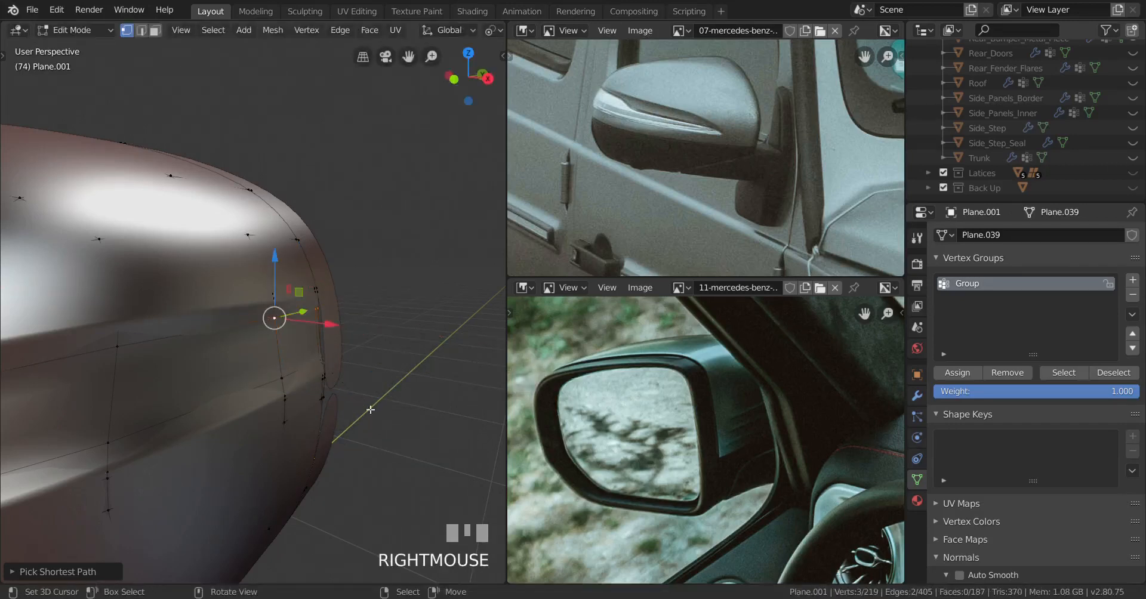
Deselect the active vertex and shift the remaining wide-end vertices slightly inward along X, including the lower edge in the selection
middle_click_drag(370, 409, 327, 312, "shift")
scroll(349, 422, "up", 2)
right_click(231, 327)
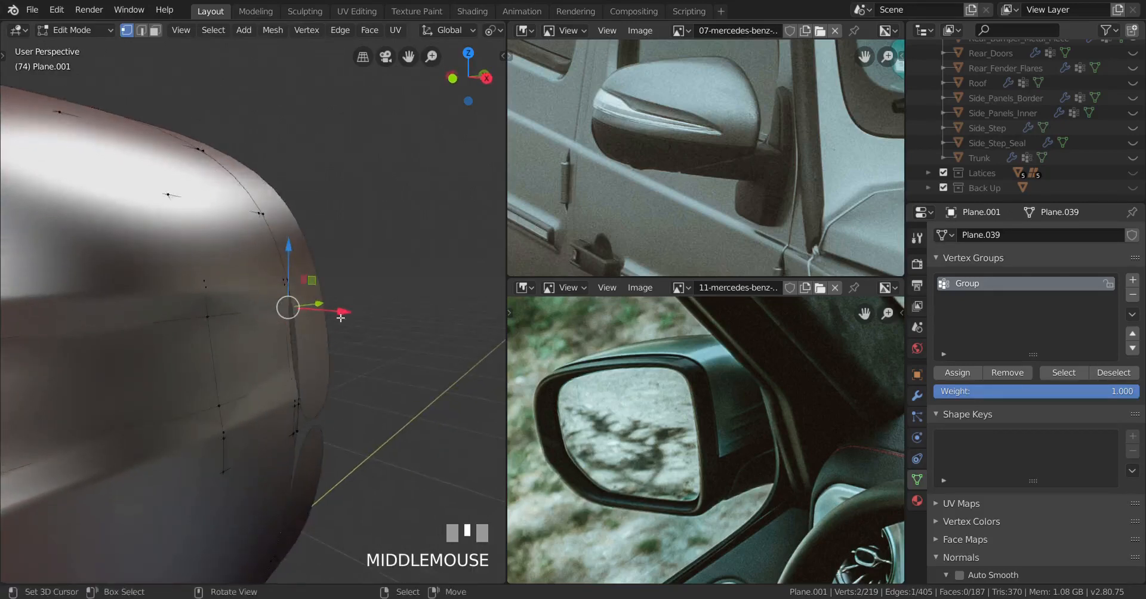
left_click_drag(328, 312, 322, 312)
right_click(305, 370, "shift")
left_click_drag(341, 390, 329, 391)
key("Tab")
Deselect everything, examine the housing's surface from several angles and save g_wagon.blend
scroll(280, 382, "down", 2)
middle_click_drag(269, 382, 288, 360)
scroll(207, 375, "down", 1)
scroll(218, 361, "down", 1)
key("alt+a")
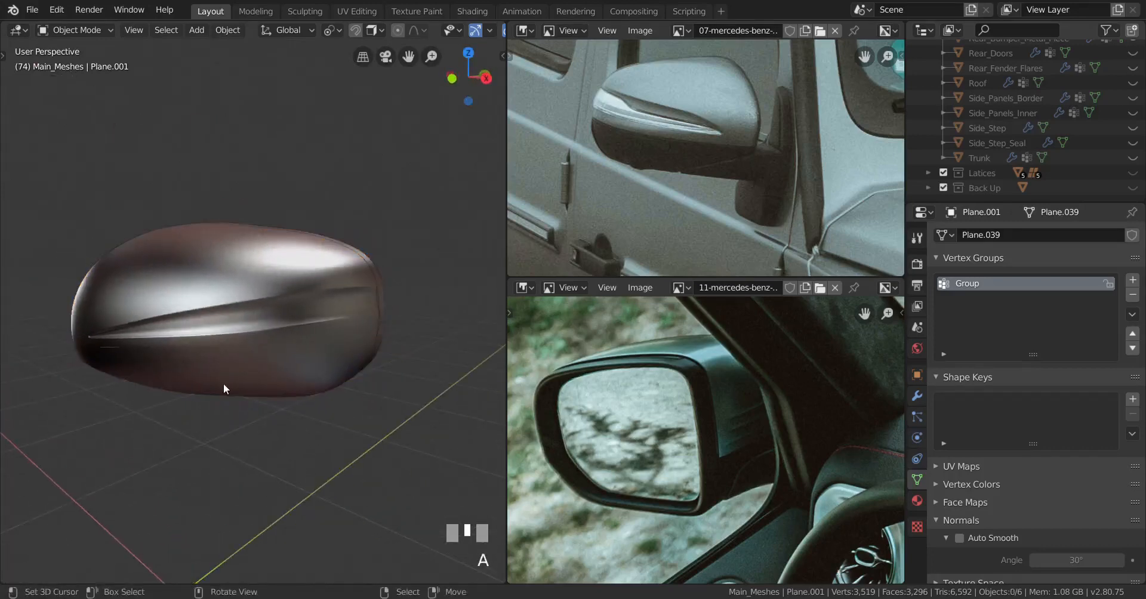
middle_click_drag(223, 383, 179, 388)
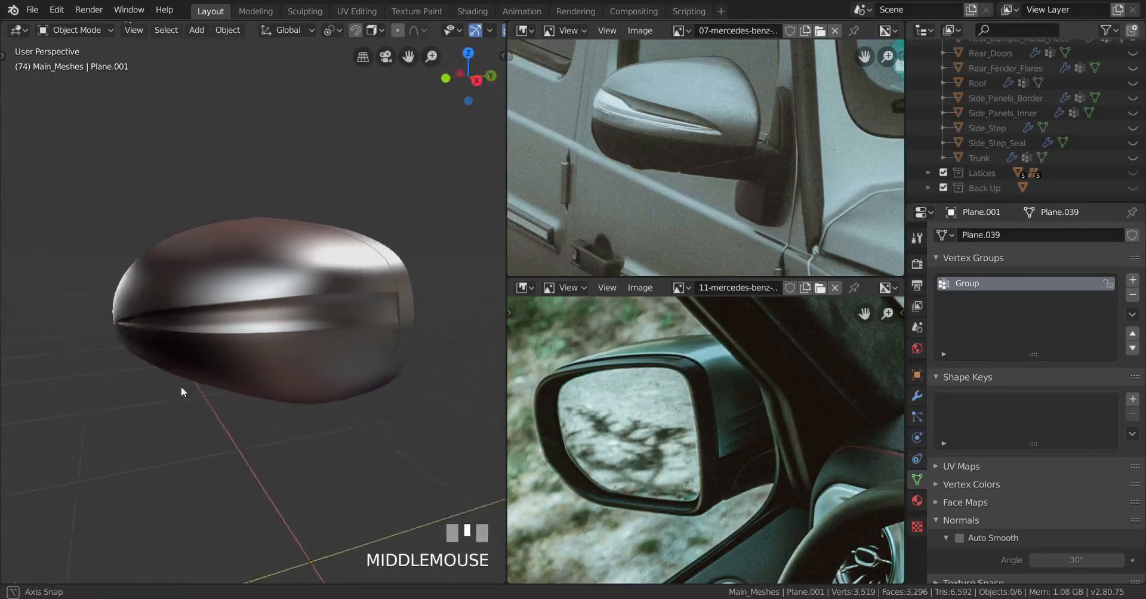
scroll(260, 396, "down", 2)
middle_click_drag(261, 396, 318, 370)
scroll(398, 392, "up", 2)
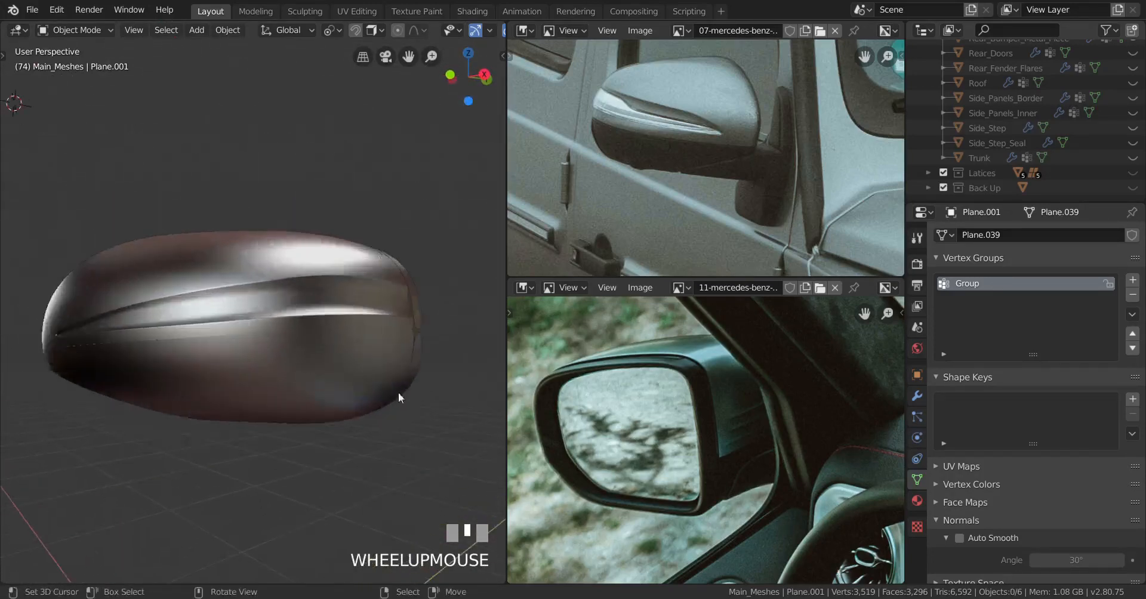
middle_click_drag(399, 392, 313, 396)
key("ctrl+s")
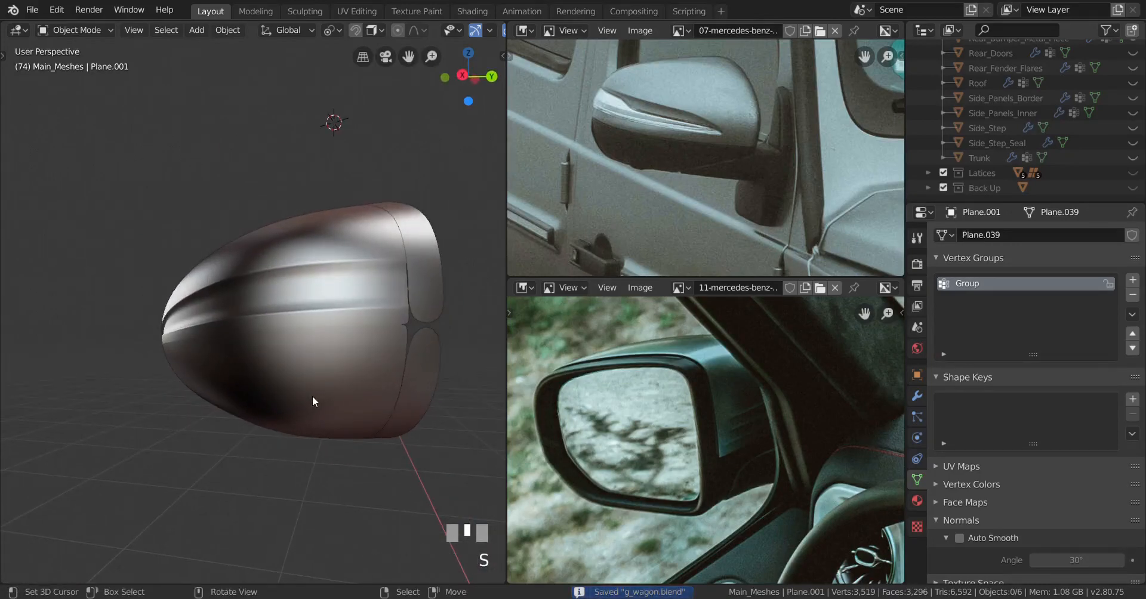
Check the finished band from the front and side, saving the file again
scroll(266, 396, "down", 2)
middle_click_drag(266, 396, 377, 404)
scroll(277, 420, "up", 2)
middle_click_drag(277, 420, 273, 396)
key("ctrl+s")
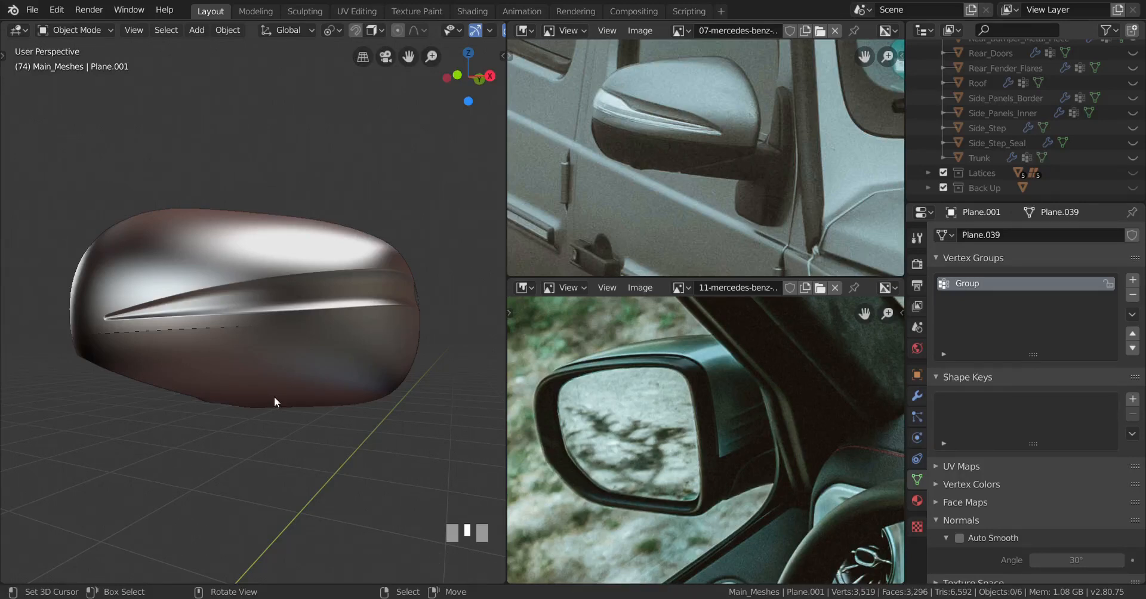
middle_click_drag(274, 397, 306, 371)
key("ctrl+s")
scroll(347, 382, "down", 2)
scroll(302, 410, "up", 2)
scroll(381, 365, "down", 1)
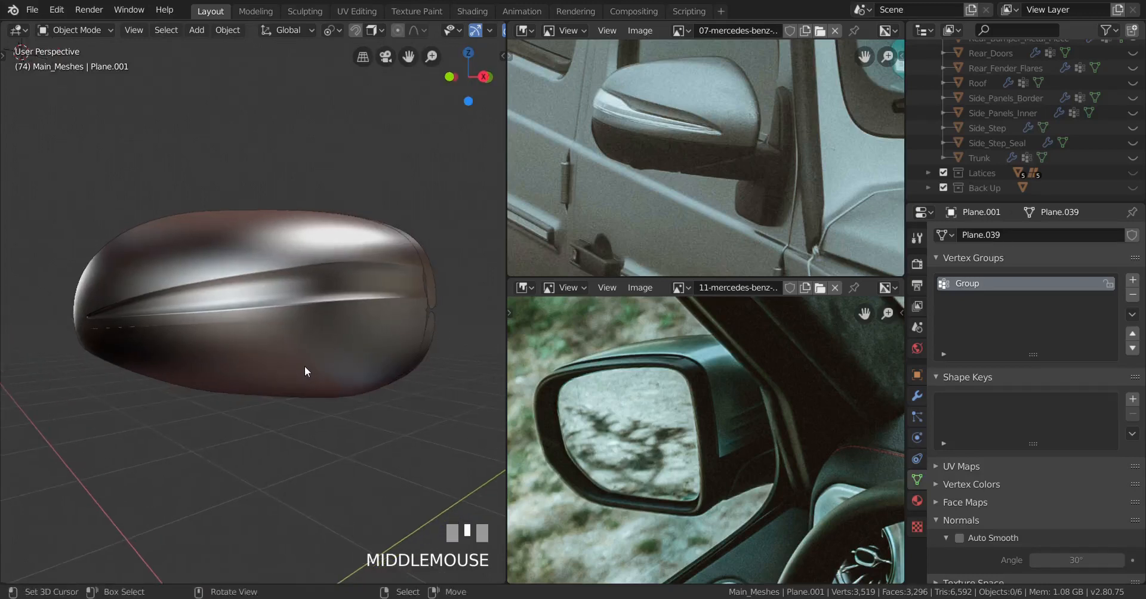